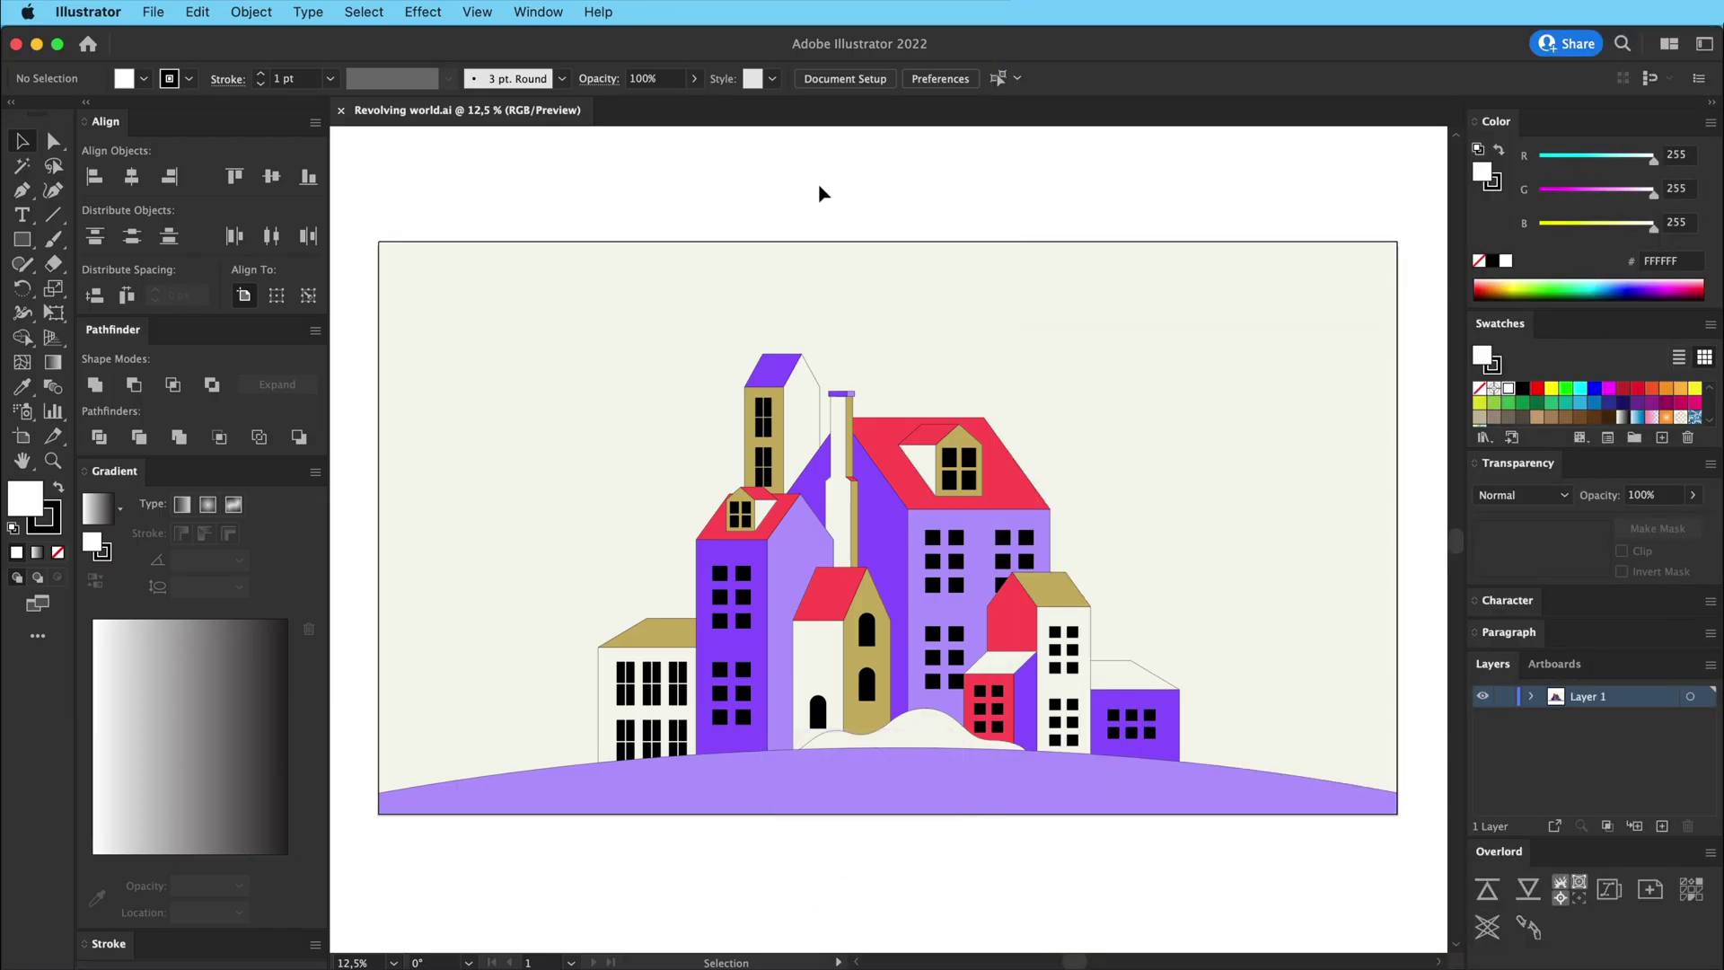
Examine how the Illustrator artwork is built: the background rectangle, the curved purple ground and the separately grouped houses
{"action": "left_click", "coordinate": [597, 323]}
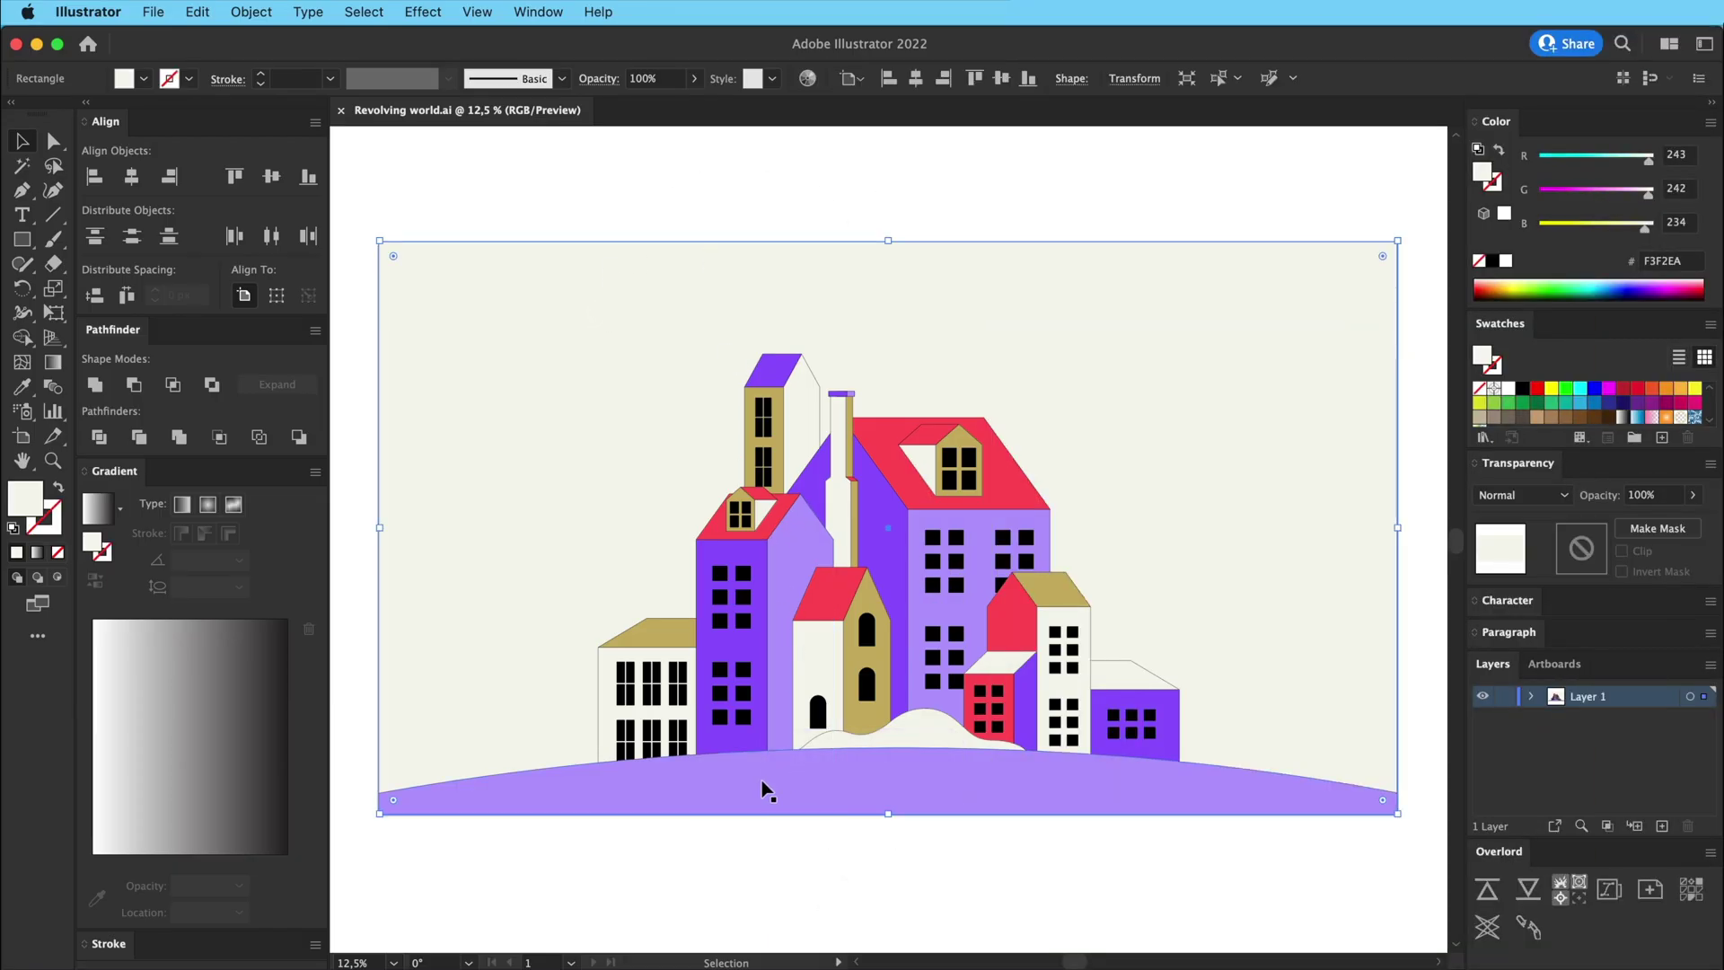
{"action": "left_click", "coordinate": [711, 787]}
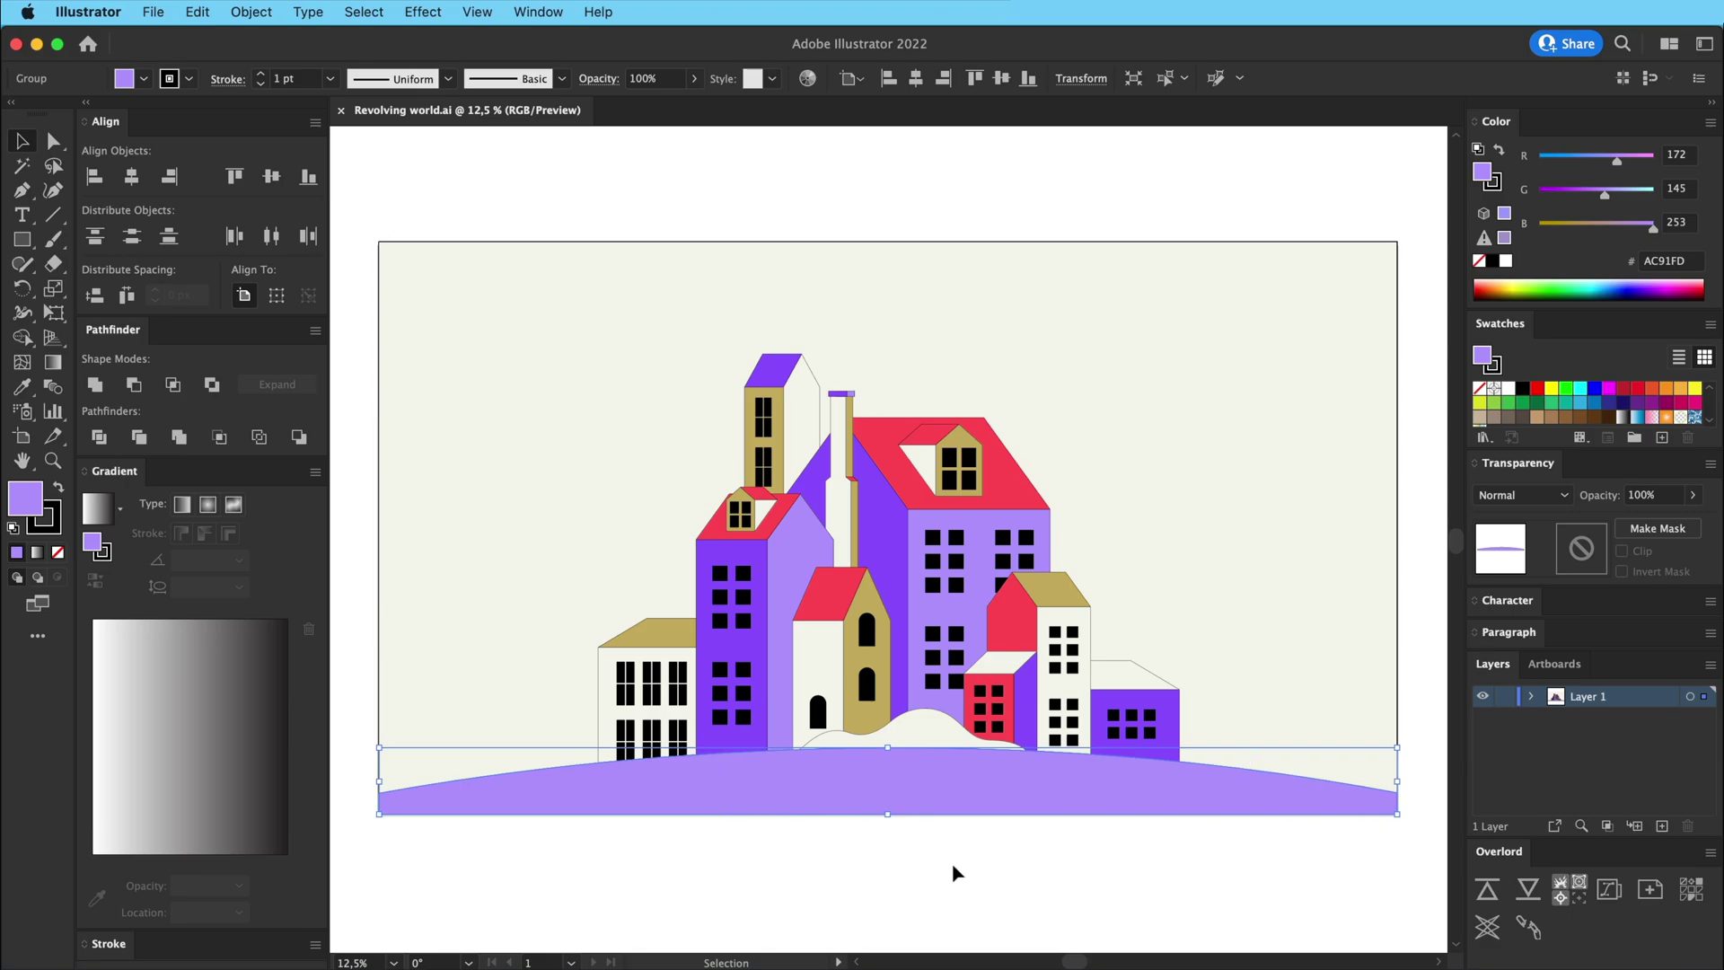
{"action": "left_click", "coordinate": [967, 890]}
{"action": "left_click_drag", "start_coordinate": [791, 698], "coordinate": [683, 647]}
{"action": "left_click_drag", "start_coordinate": [963, 625], "coordinate": [1077, 541]}
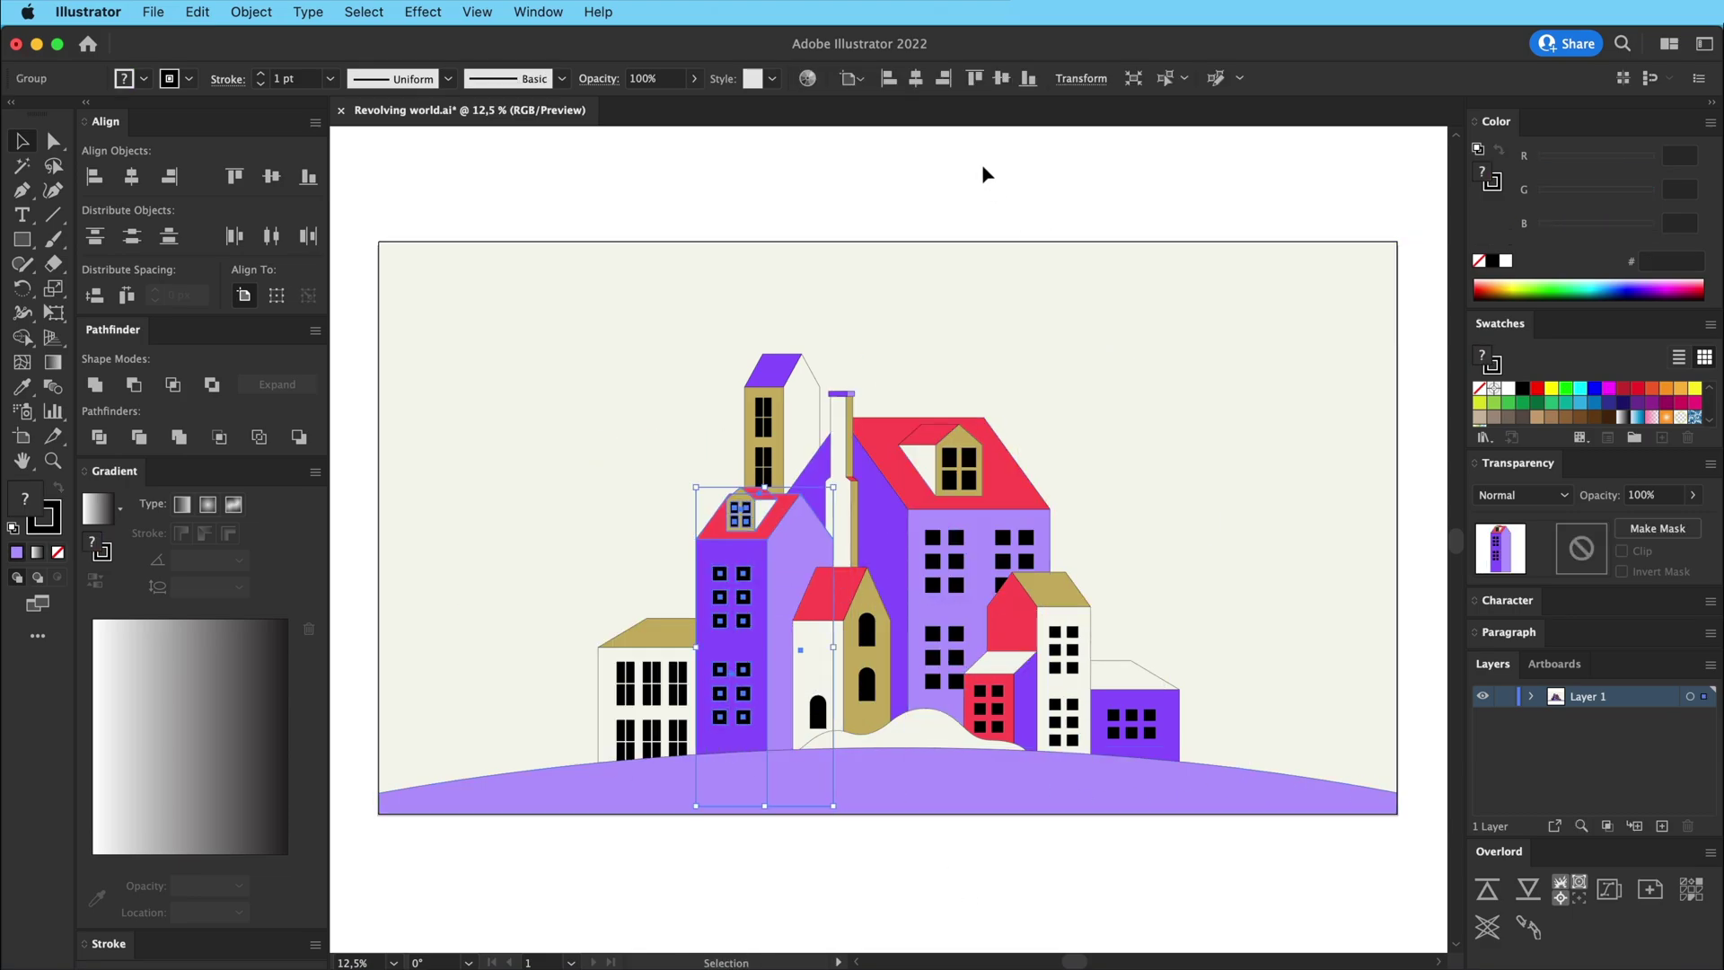
{"action": "left_click", "coordinate": [981, 170]}
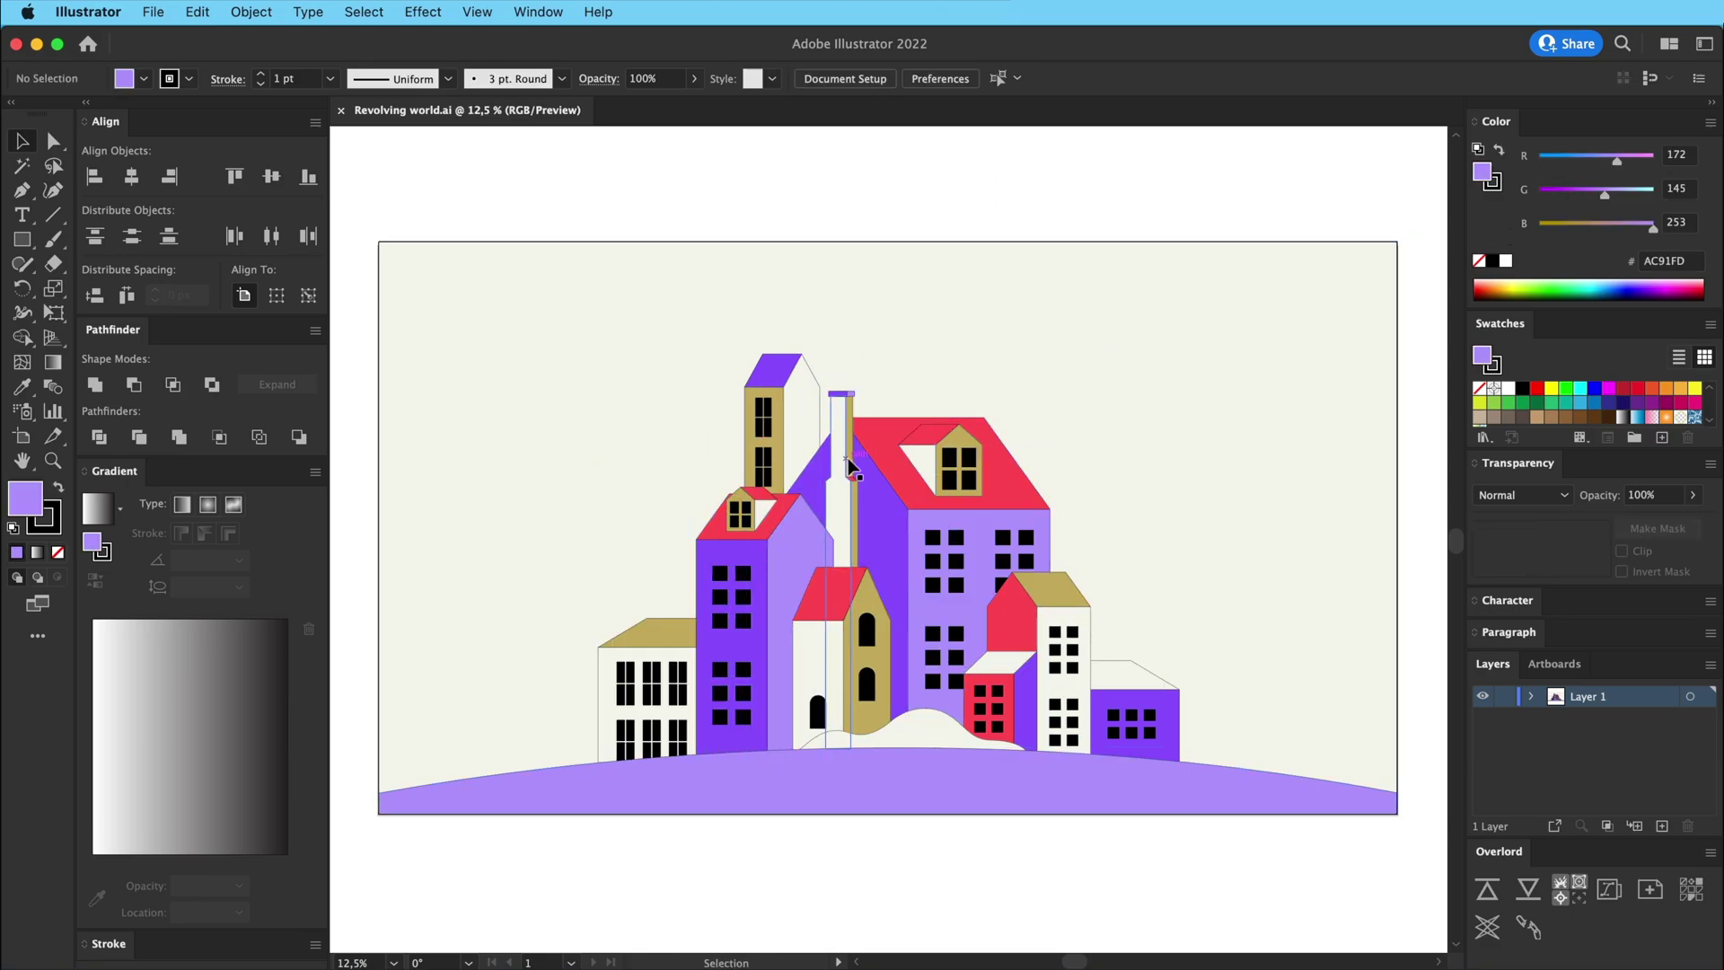
{"action": "key", "text": "super+minus"}
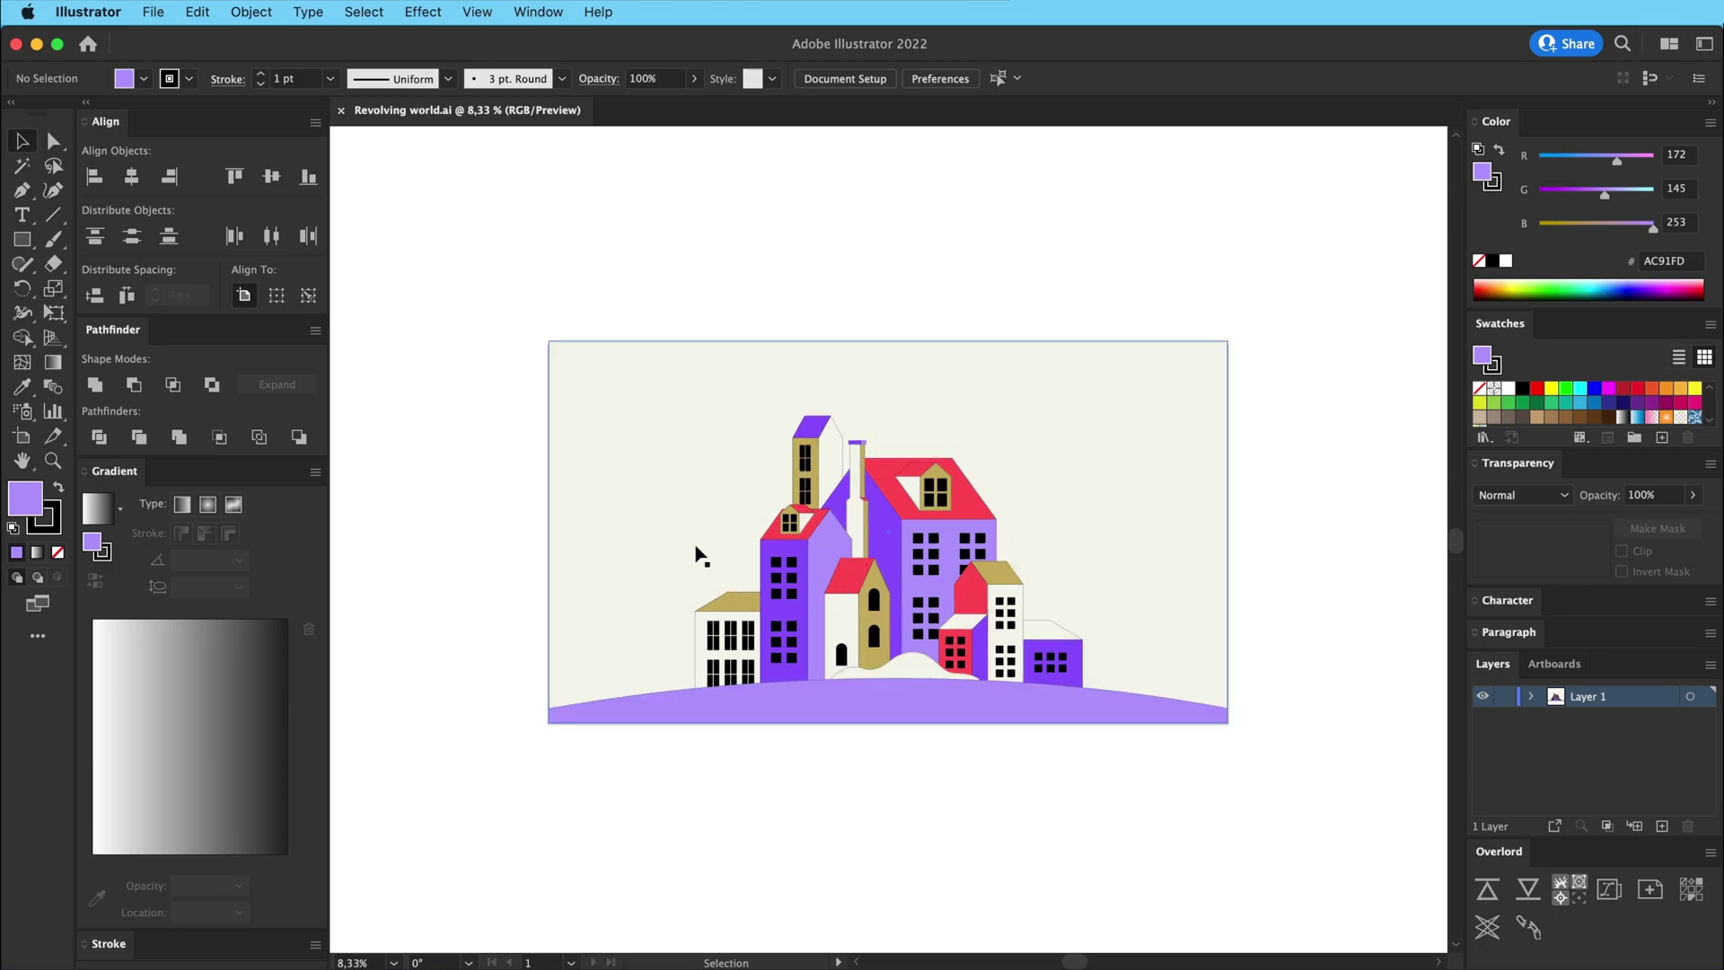
{"action": "left_click_drag", "start_coordinate": [621, 338], "coordinate": [1149, 678]}
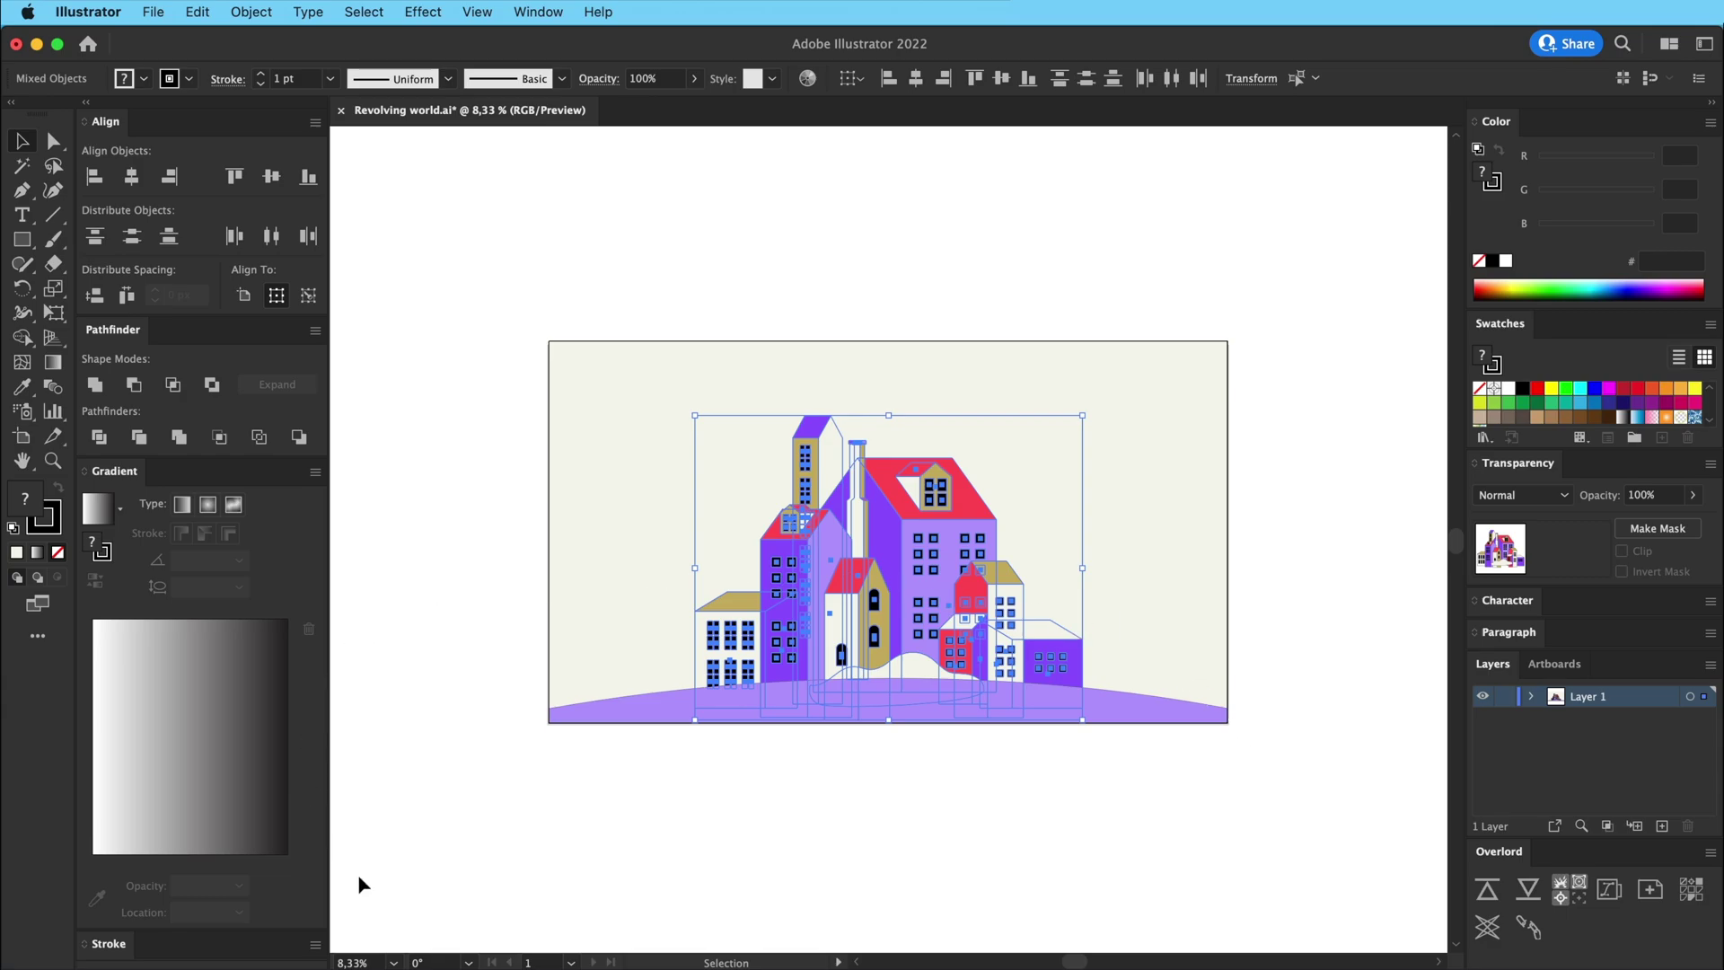
{"action": "left_click", "coordinate": [785, 744]}
{"action": "left_click", "coordinate": [680, 717]}
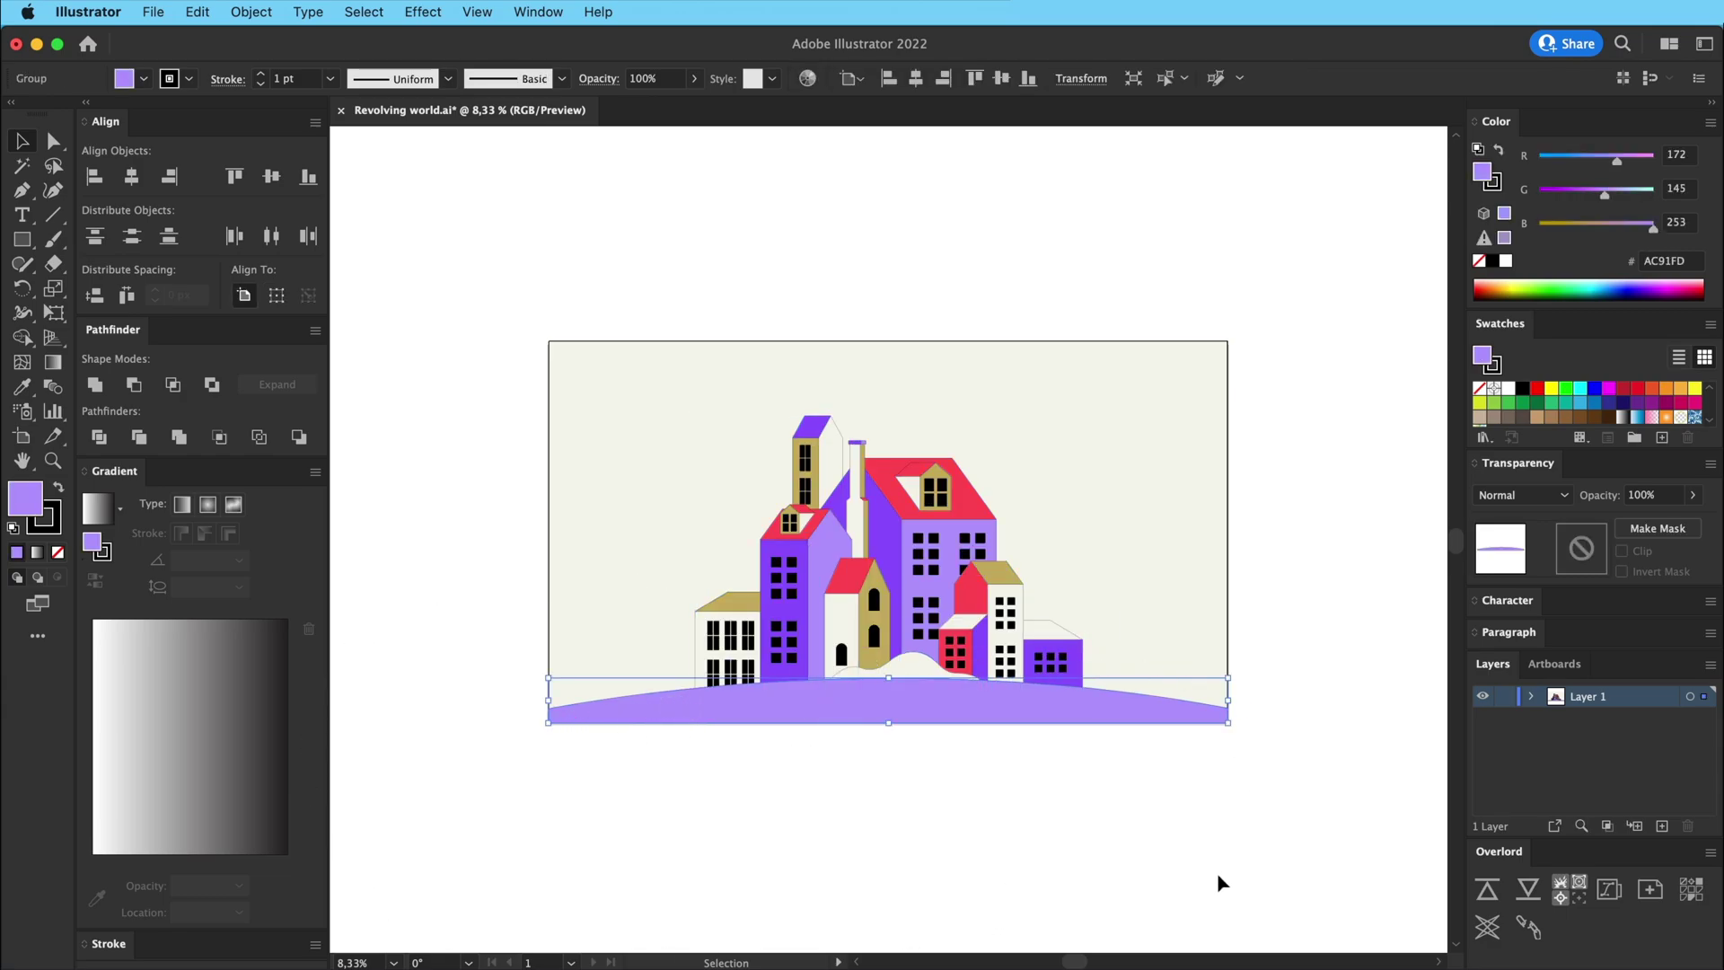
{"action": "left_click", "coordinate": [868, 607]}
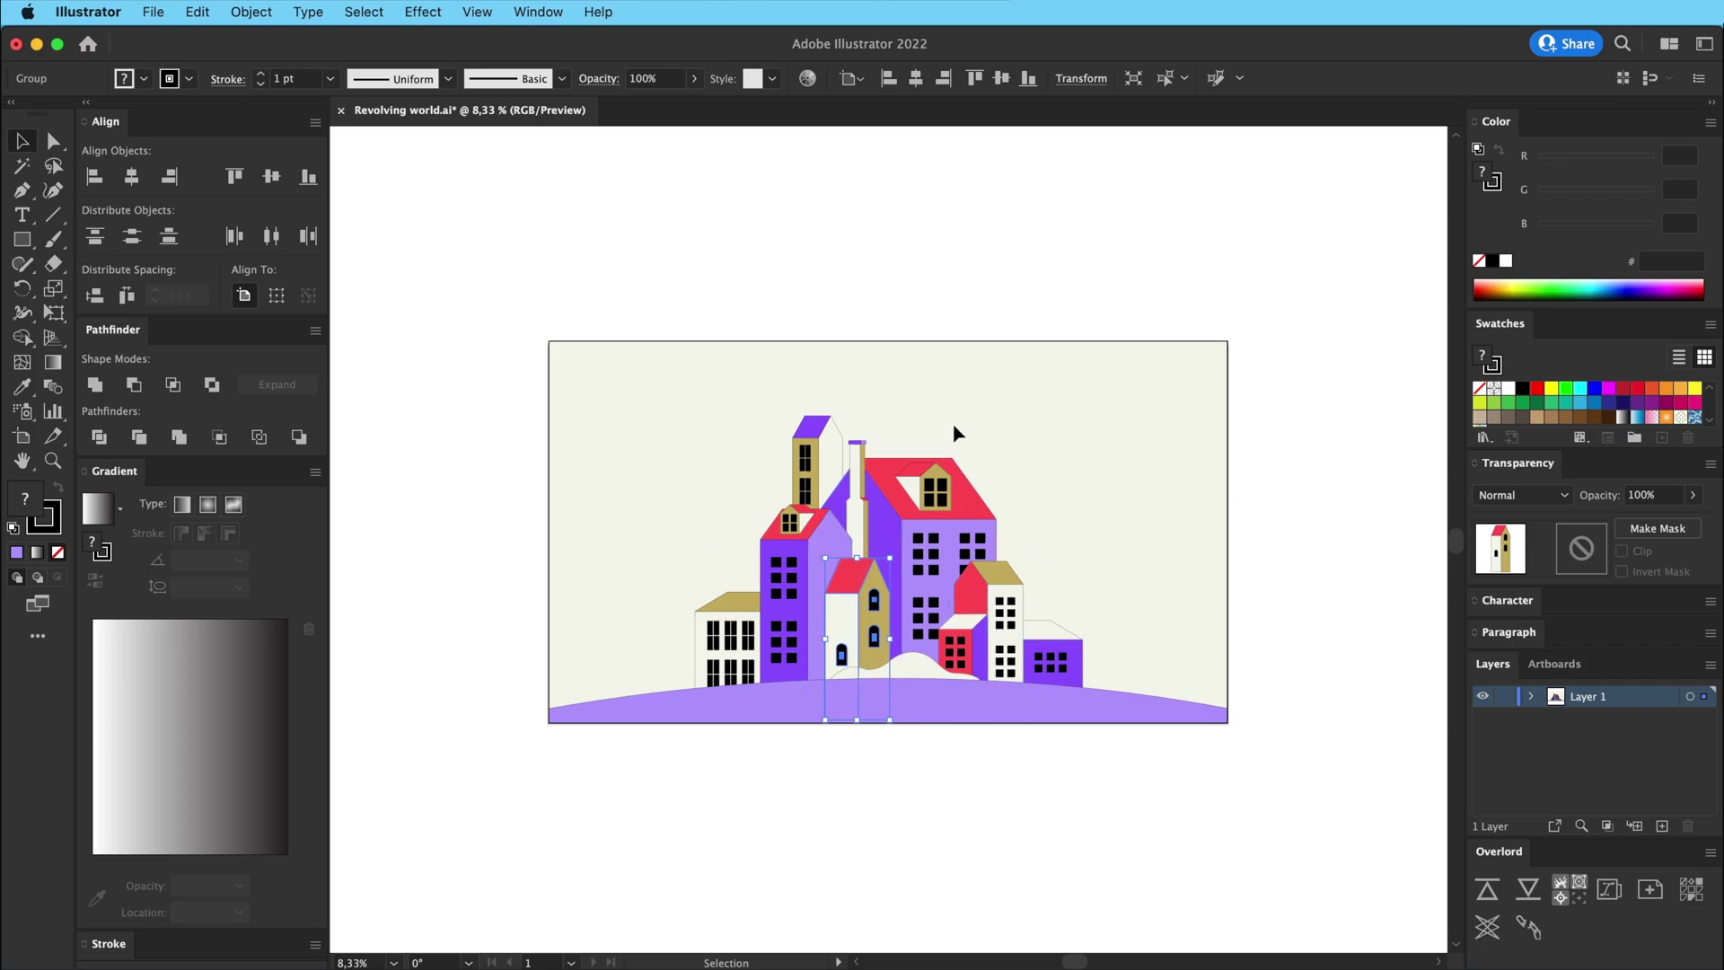
{"action": "left_click", "coordinate": [1231, 431]}
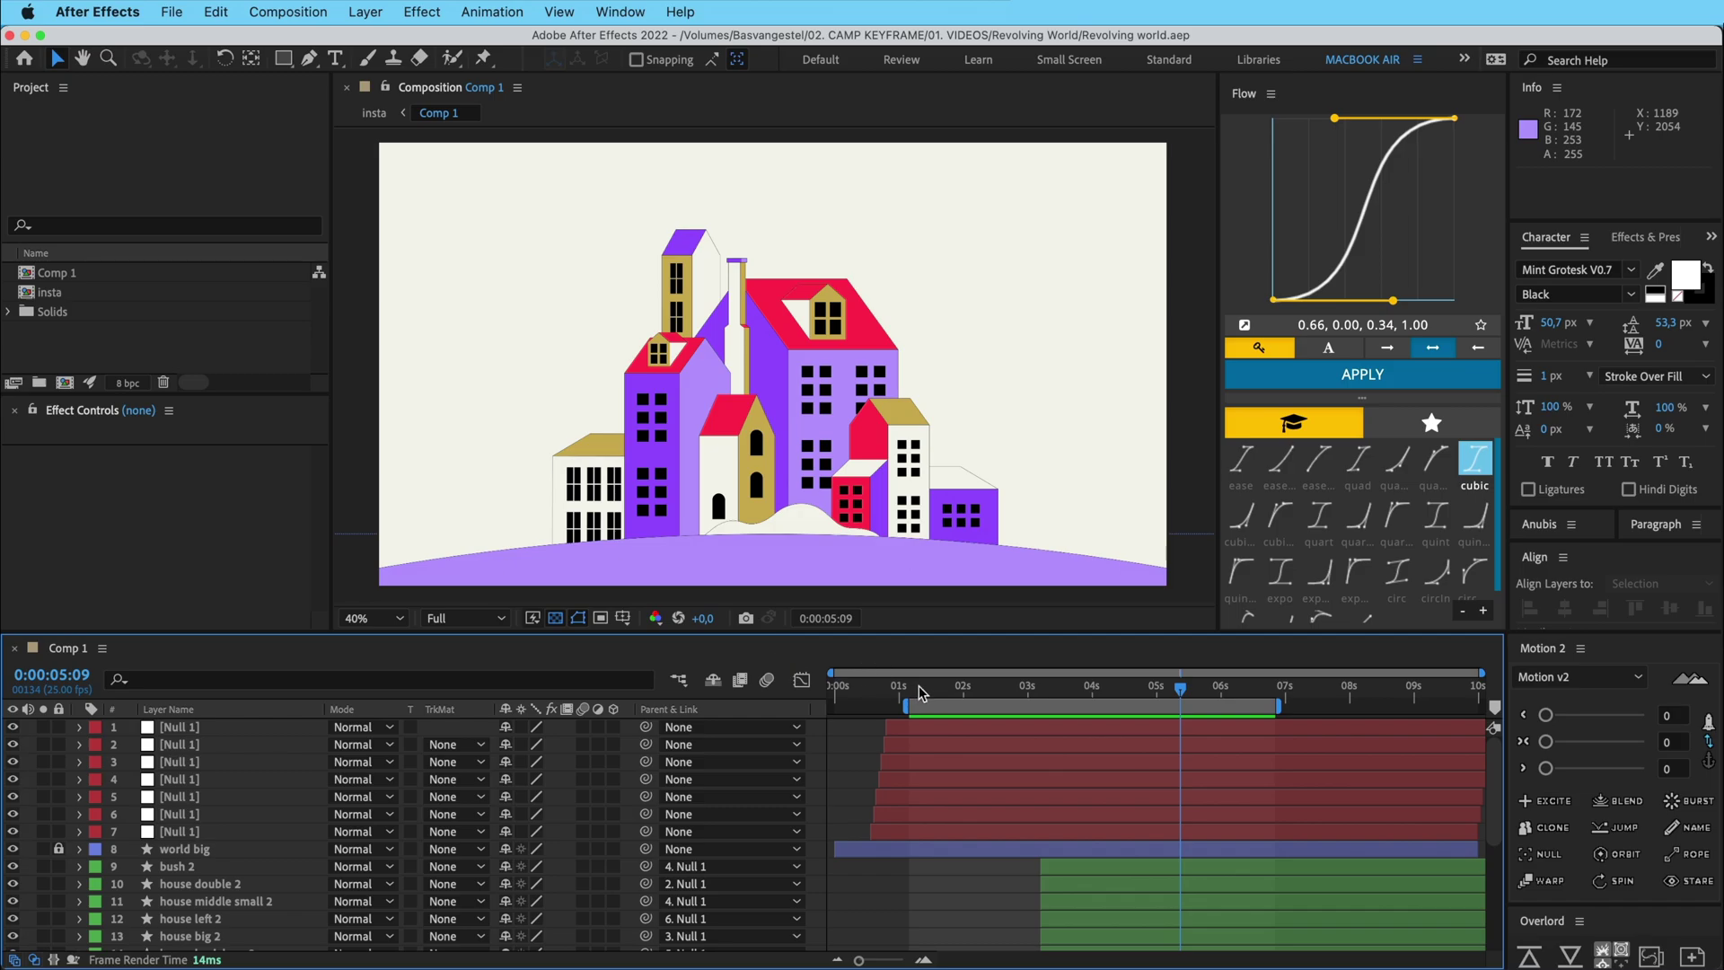
Switch to After Effects and preview the revolving town animation in Comp 1 from 0:00:01:04
{"action": "left_click_drag", "start_coordinate": [921, 692], "coordinate": [941, 690]}
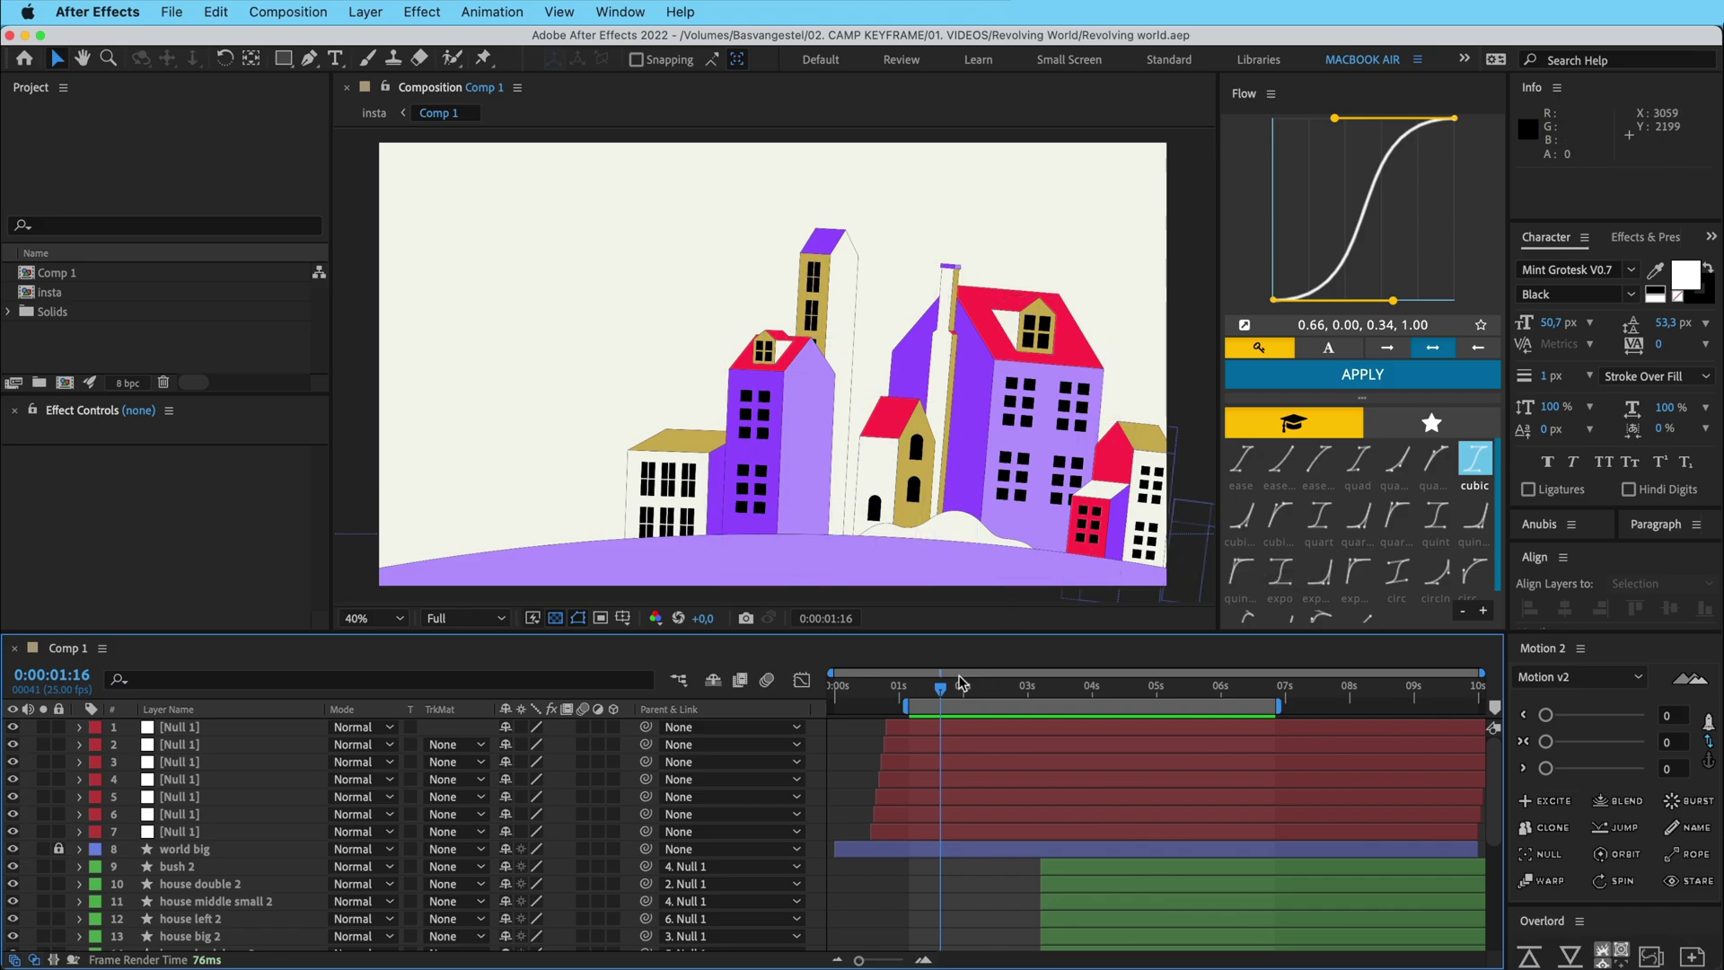
{"action": "left_click_drag", "start_coordinate": [947, 693], "coordinate": [911, 689]}
{"action": "key", "text": "space"}
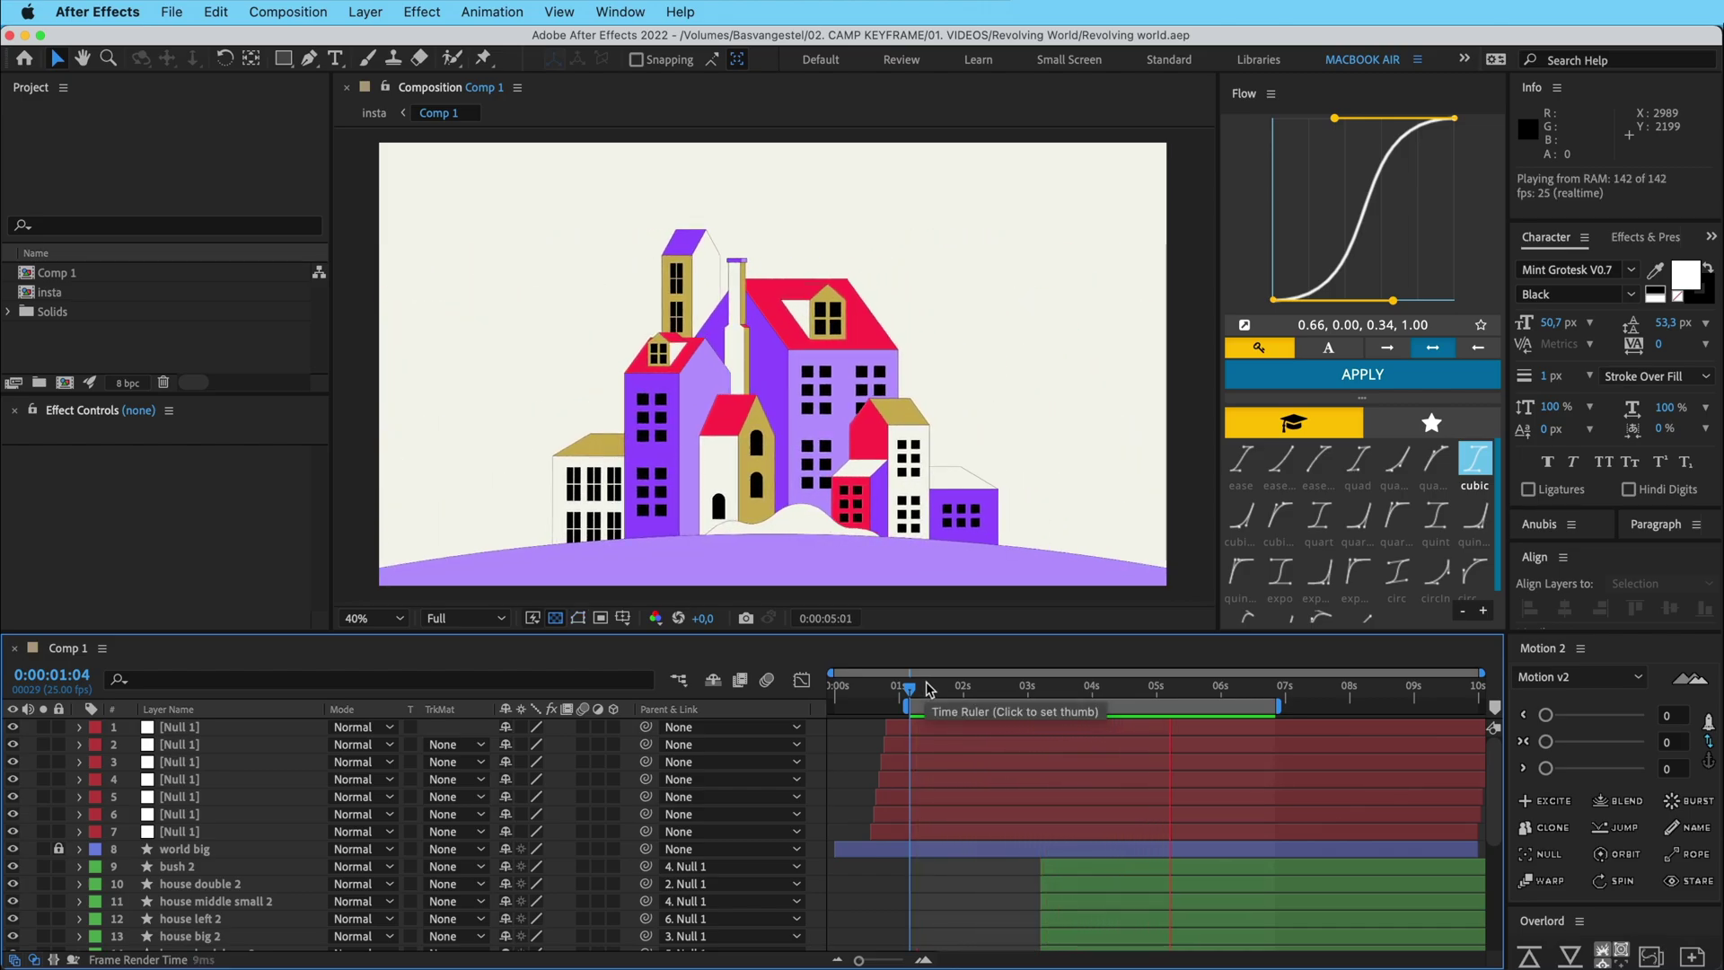
{"action": "key", "text": "space"}
Duplicate Comp 1 in the project and open the duplicate composition
{"action": "left_click", "coordinate": [64, 276]}
{"action": "key", "text": "super+d"}
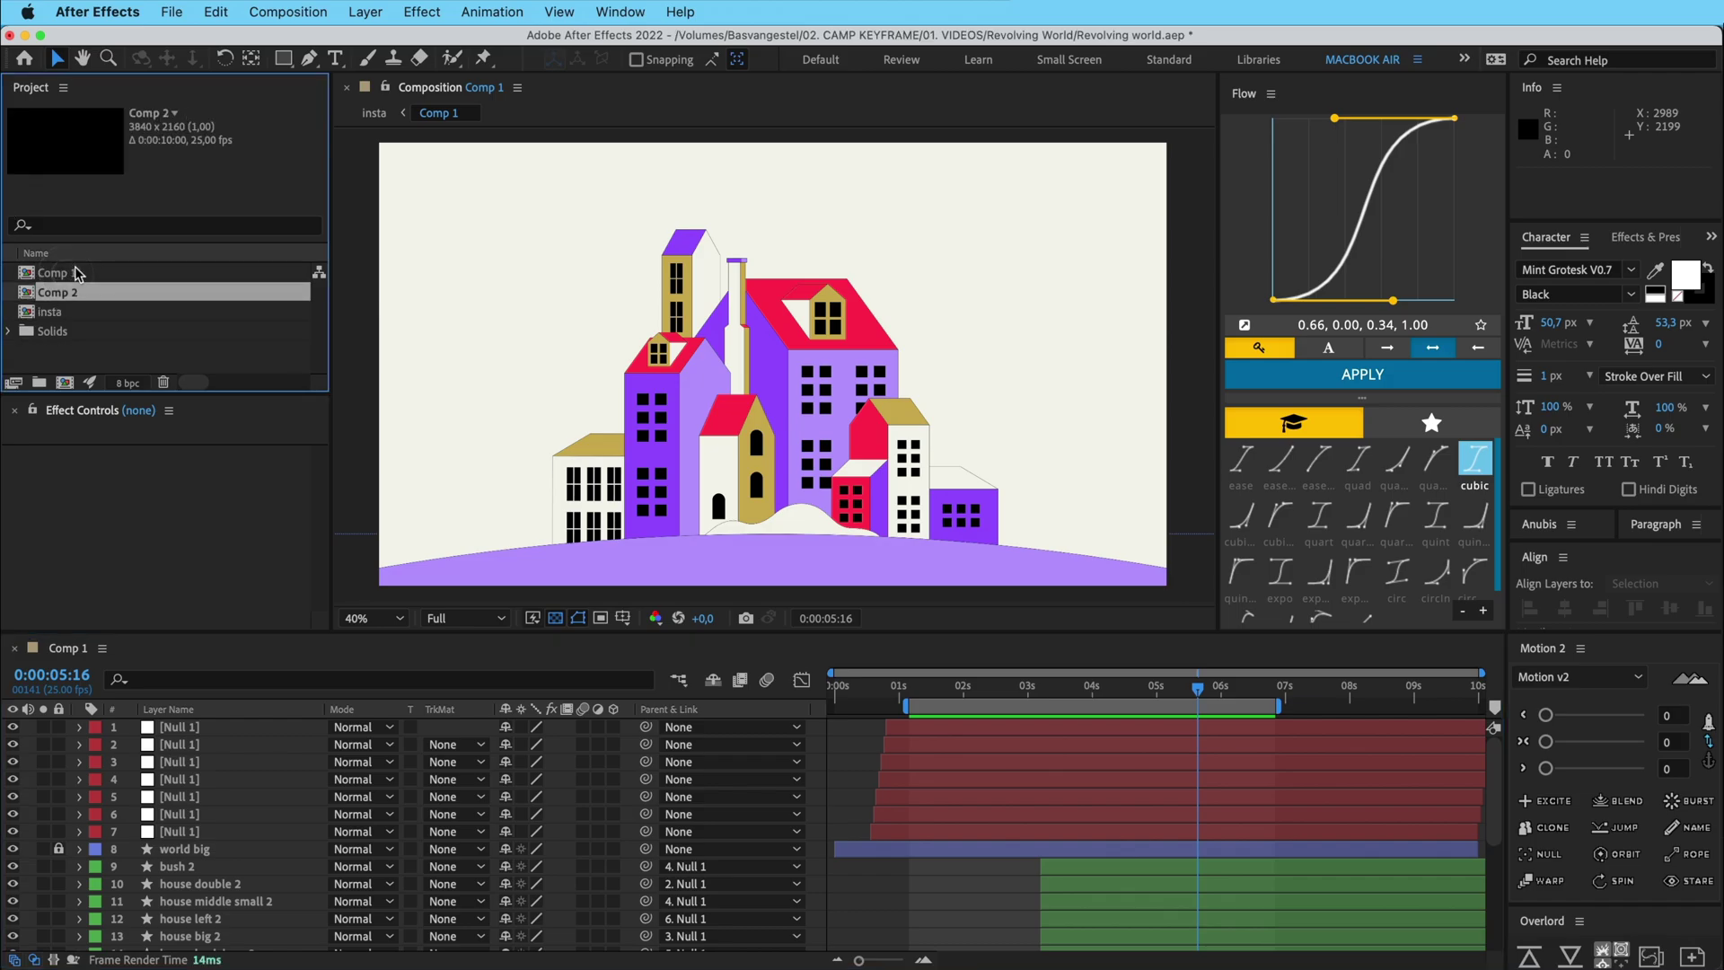
{"action": "double_click", "coordinate": [65, 302]}
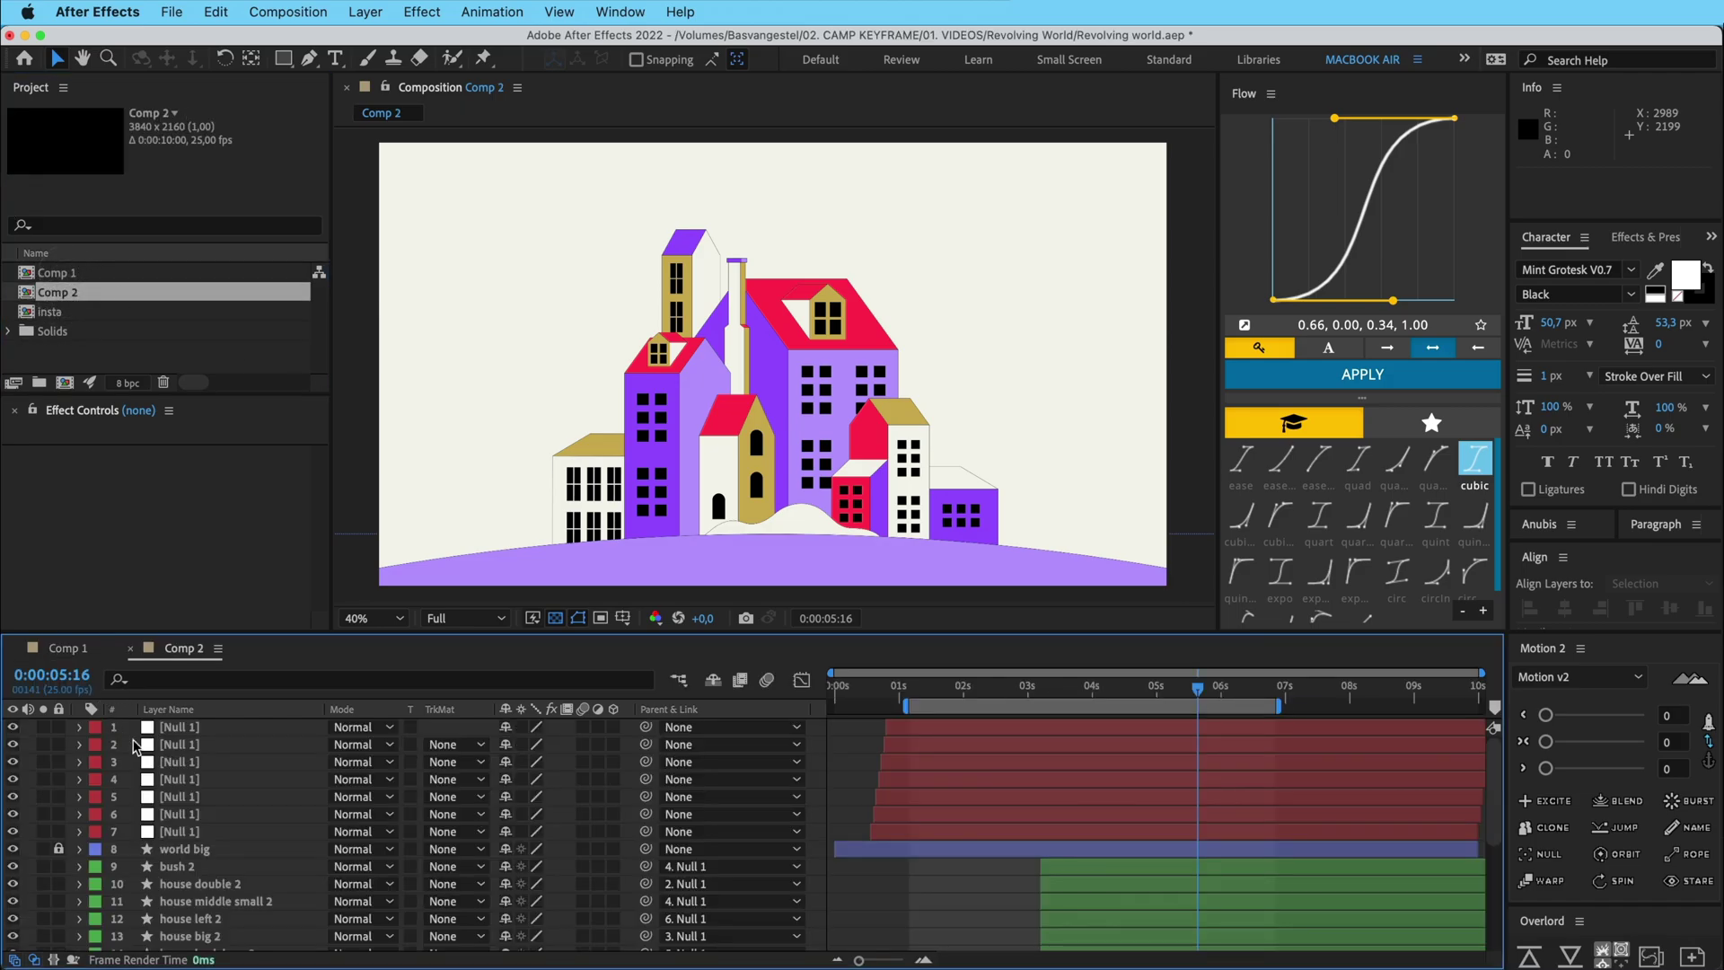
Delete the seven null layers and the "world big" layer from Comp 2
{"action": "left_click", "coordinate": [175, 727]}
{"action": "left_click", "coordinate": [194, 833], "text": "shift"}
{"action": "key", "text": "Delete"}
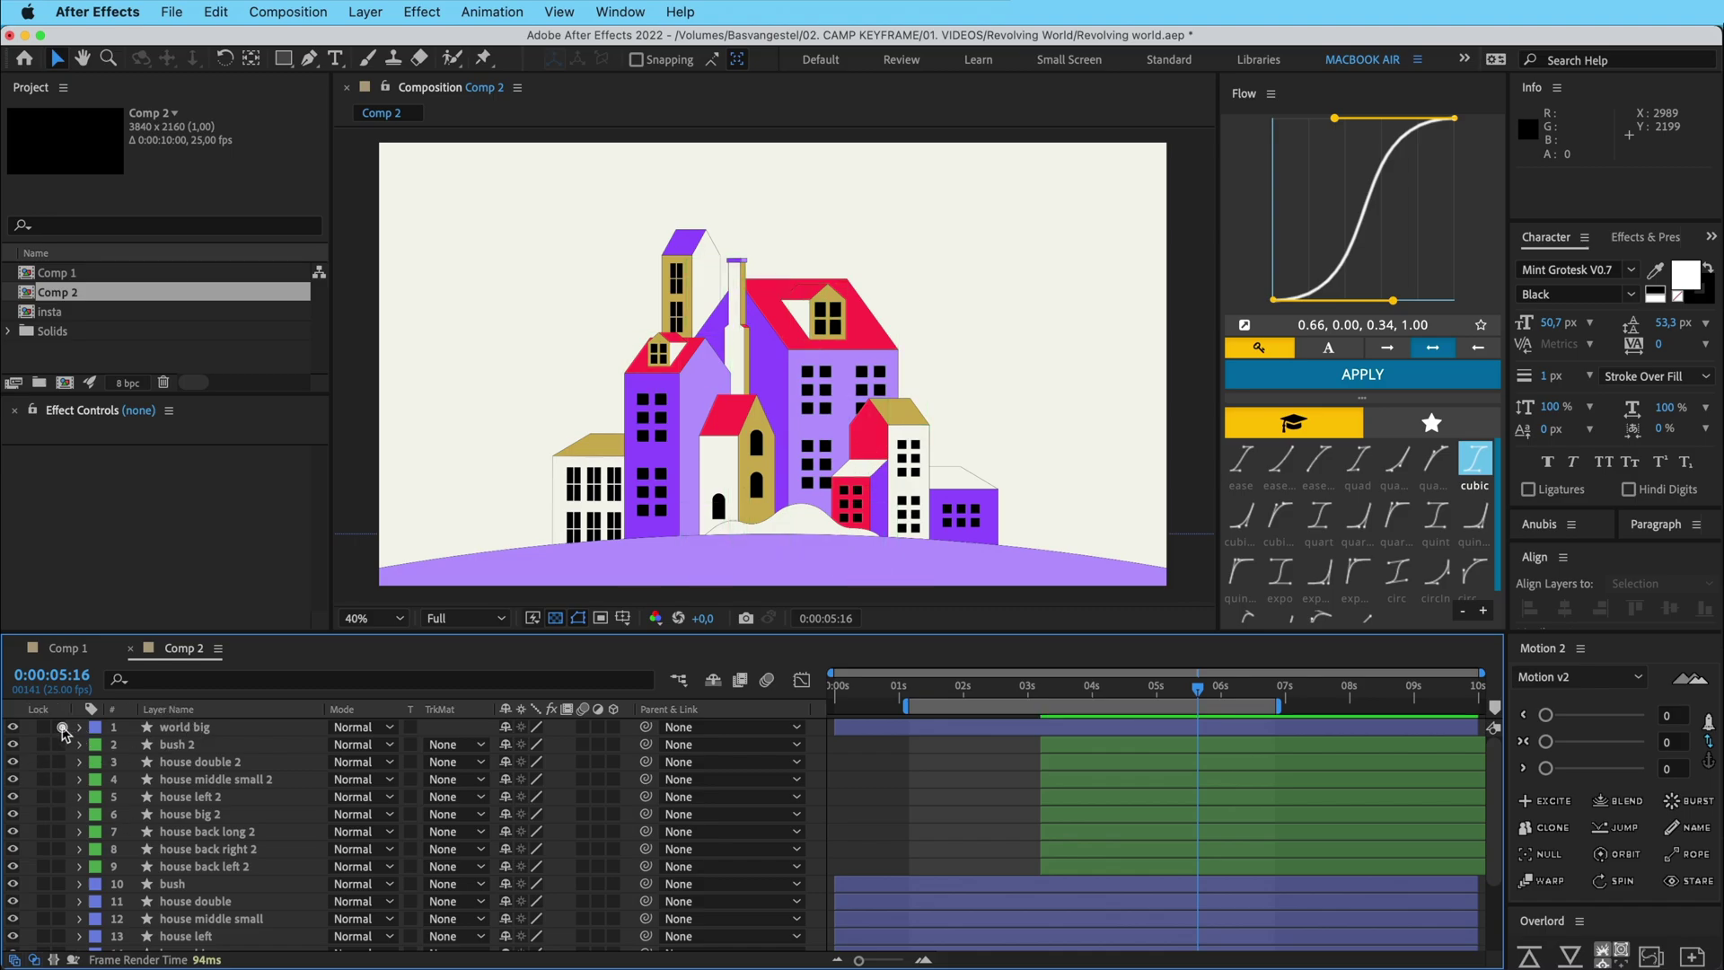
{"action": "left_click", "coordinate": [157, 729]}
{"action": "key", "text": "Delete"}
{"action": "scroll", "coordinate": [191, 763], "scroll_direction": "down", "scroll_amount": 3}
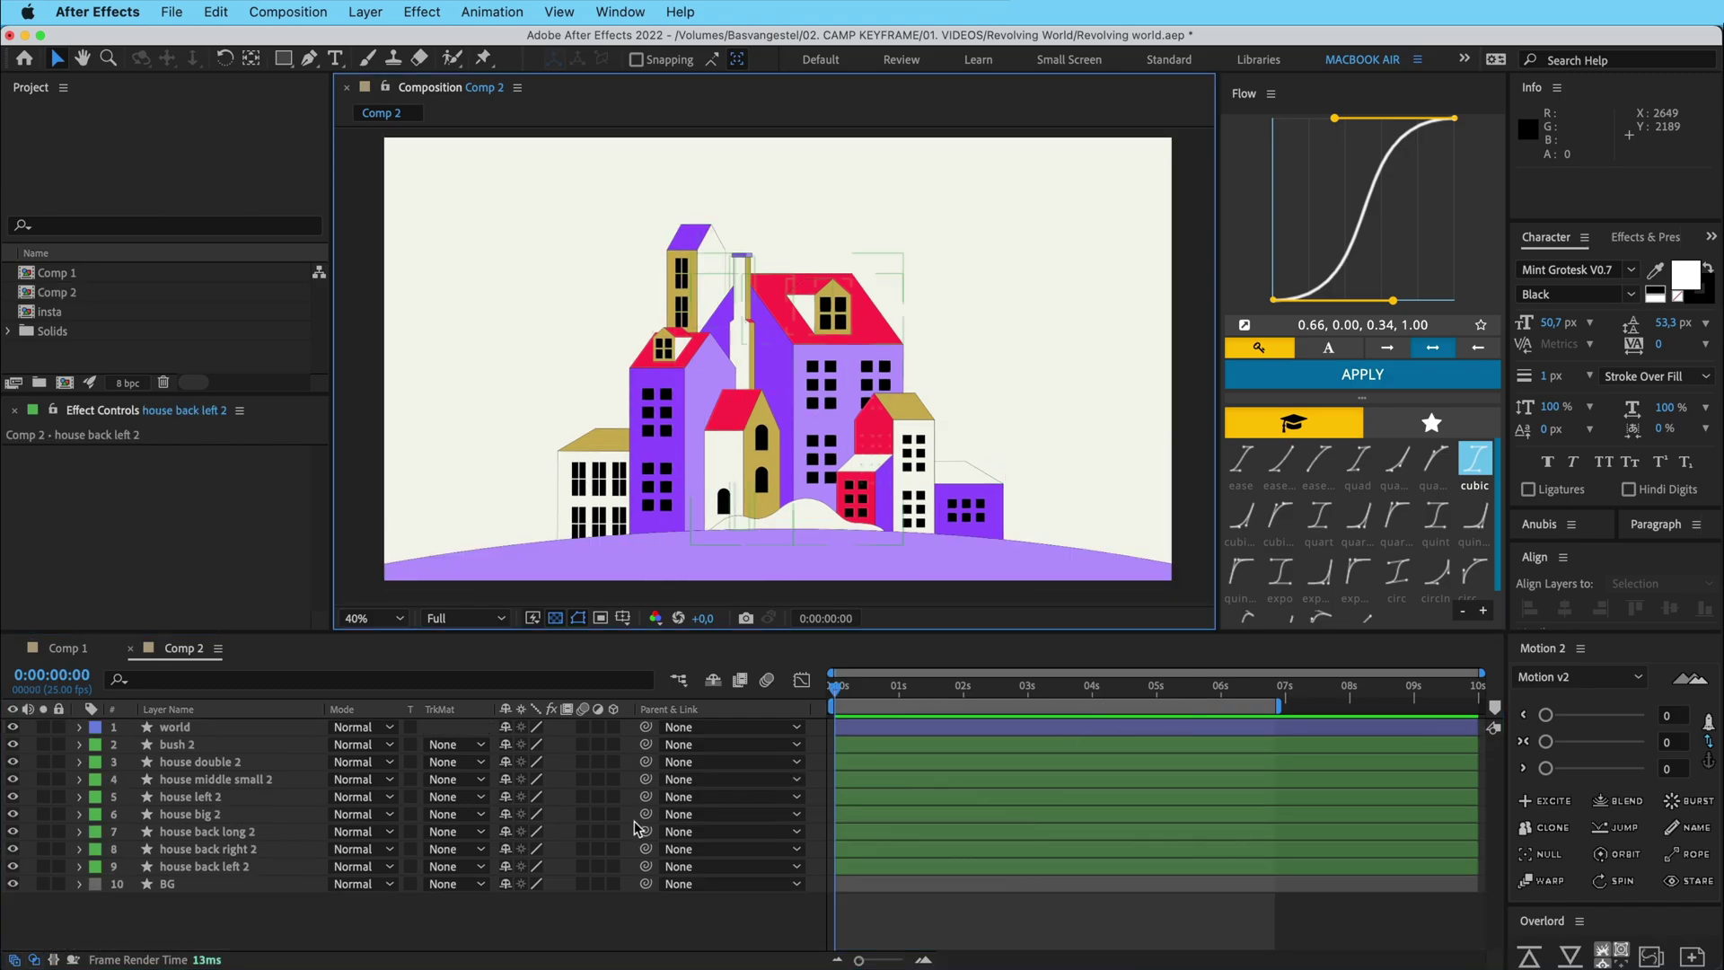
Examine the house layers, the bush and the curved world layer in Comp 2, following the curve of the ground
{"action": "left_click", "coordinate": [199, 867]}
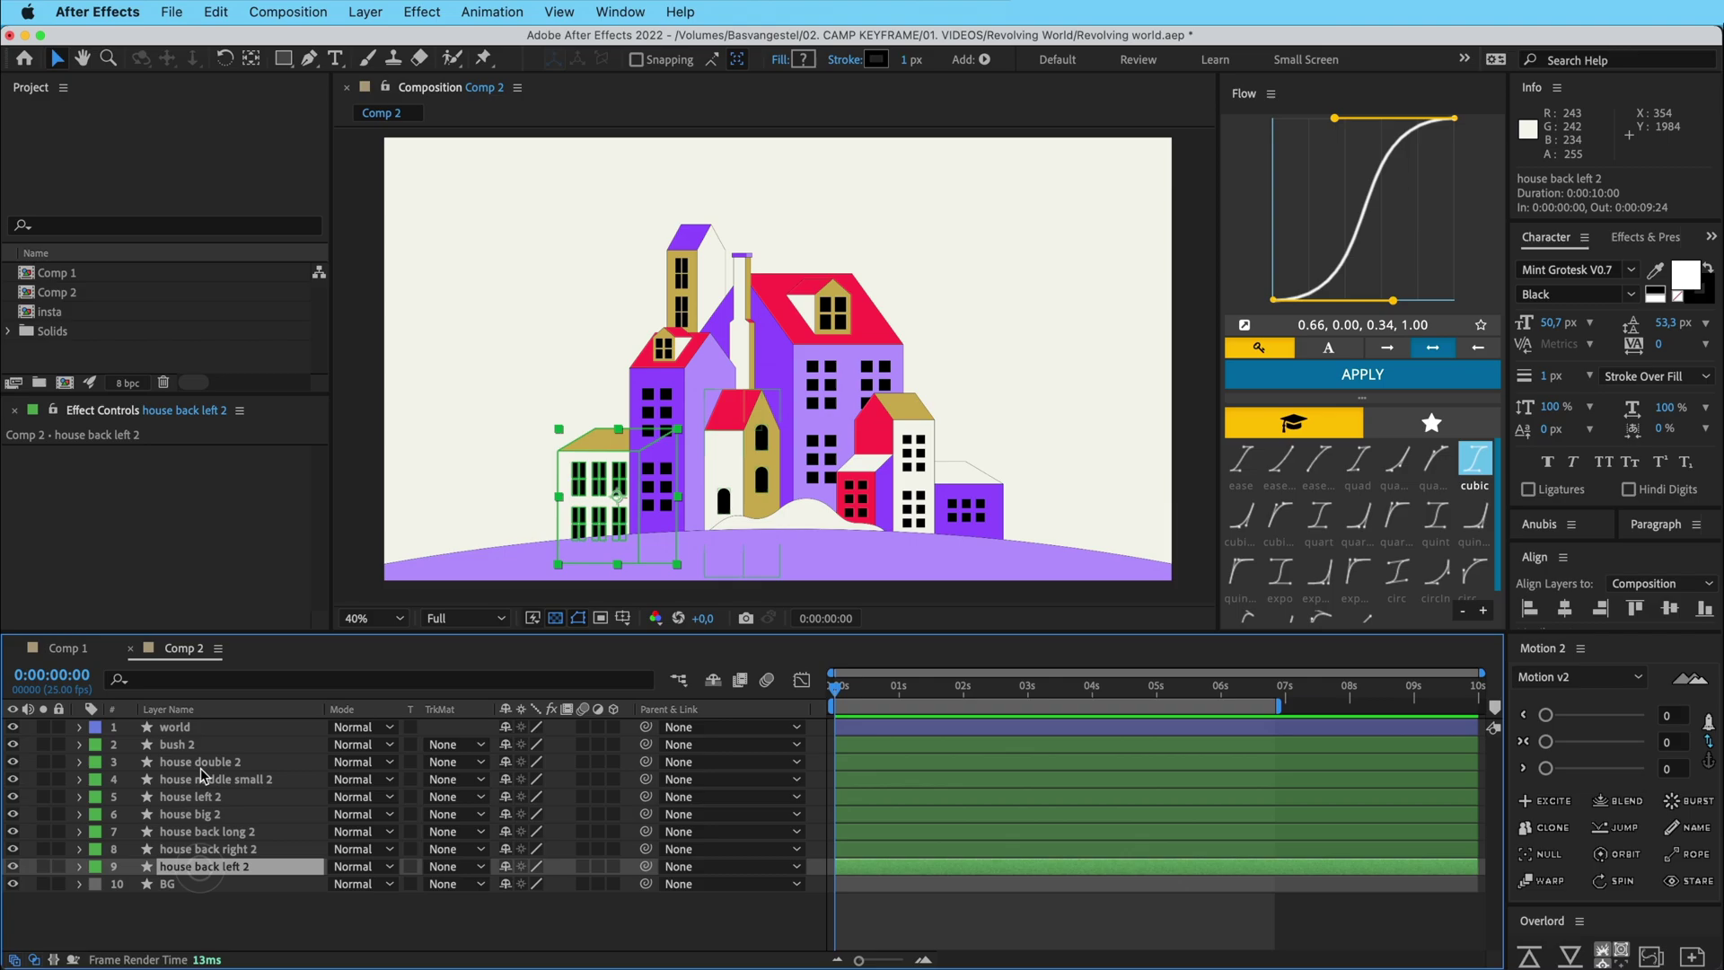
{"action": "left_click", "coordinate": [192, 748], "text": "shift"}
{"action": "left_click", "coordinate": [175, 727]}
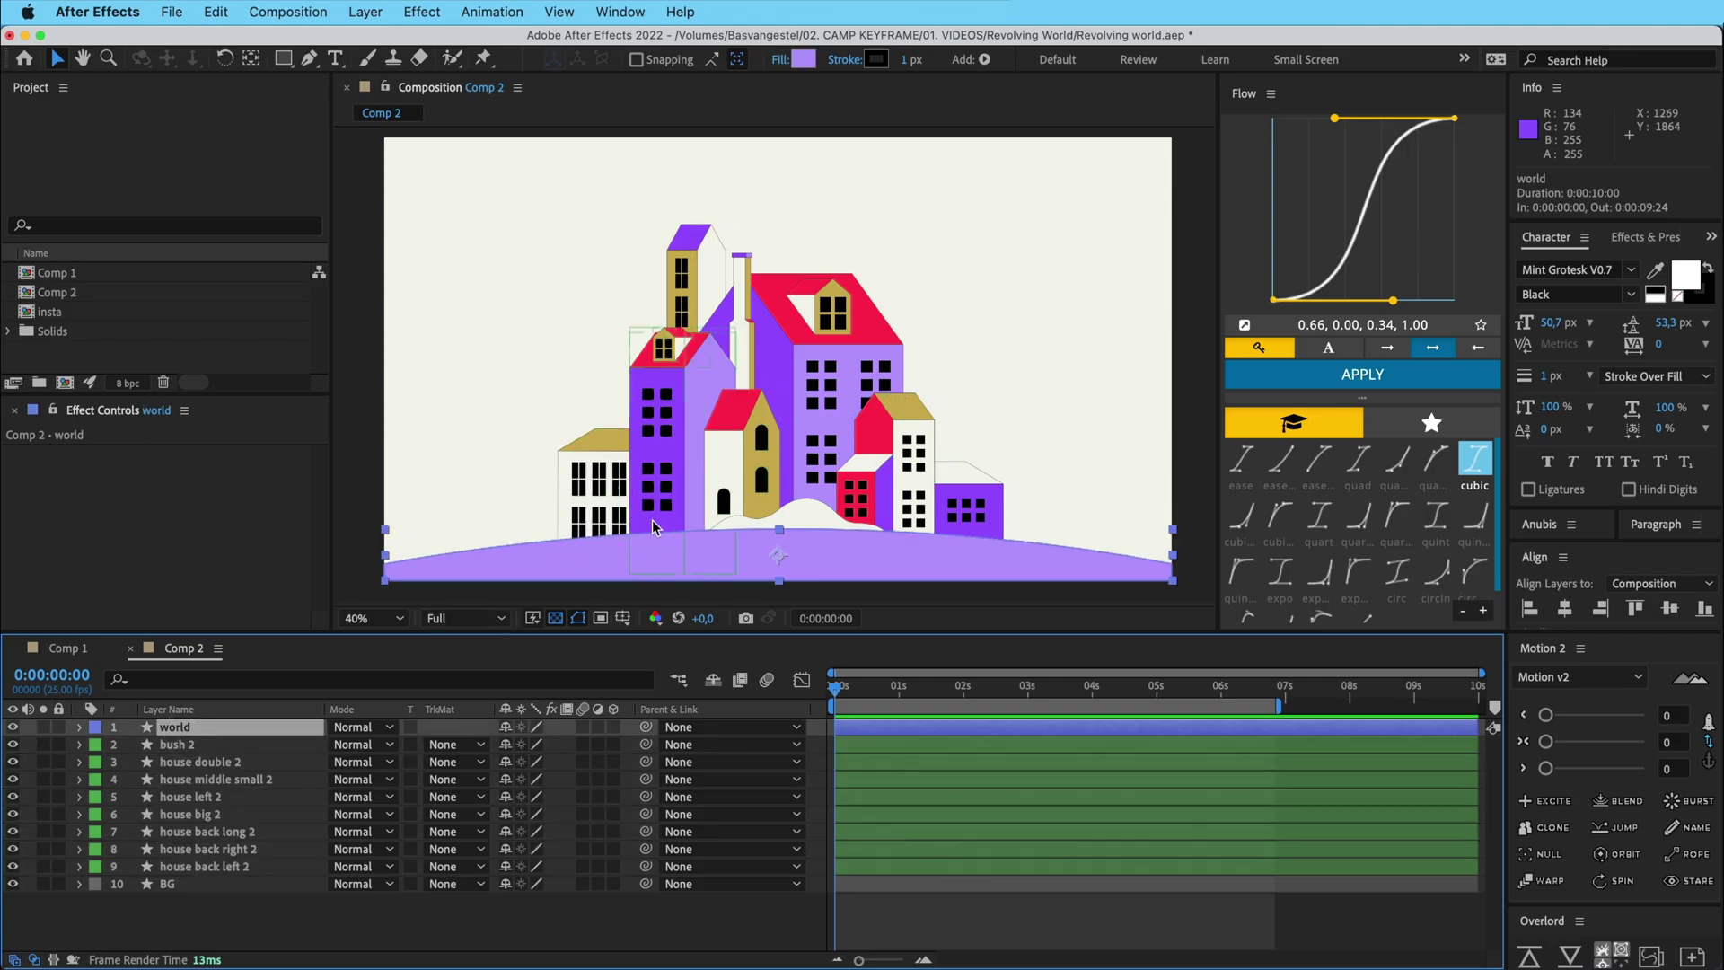
{"action": "left_click_drag", "start_coordinate": [695, 558], "coordinate": [834, 558]}
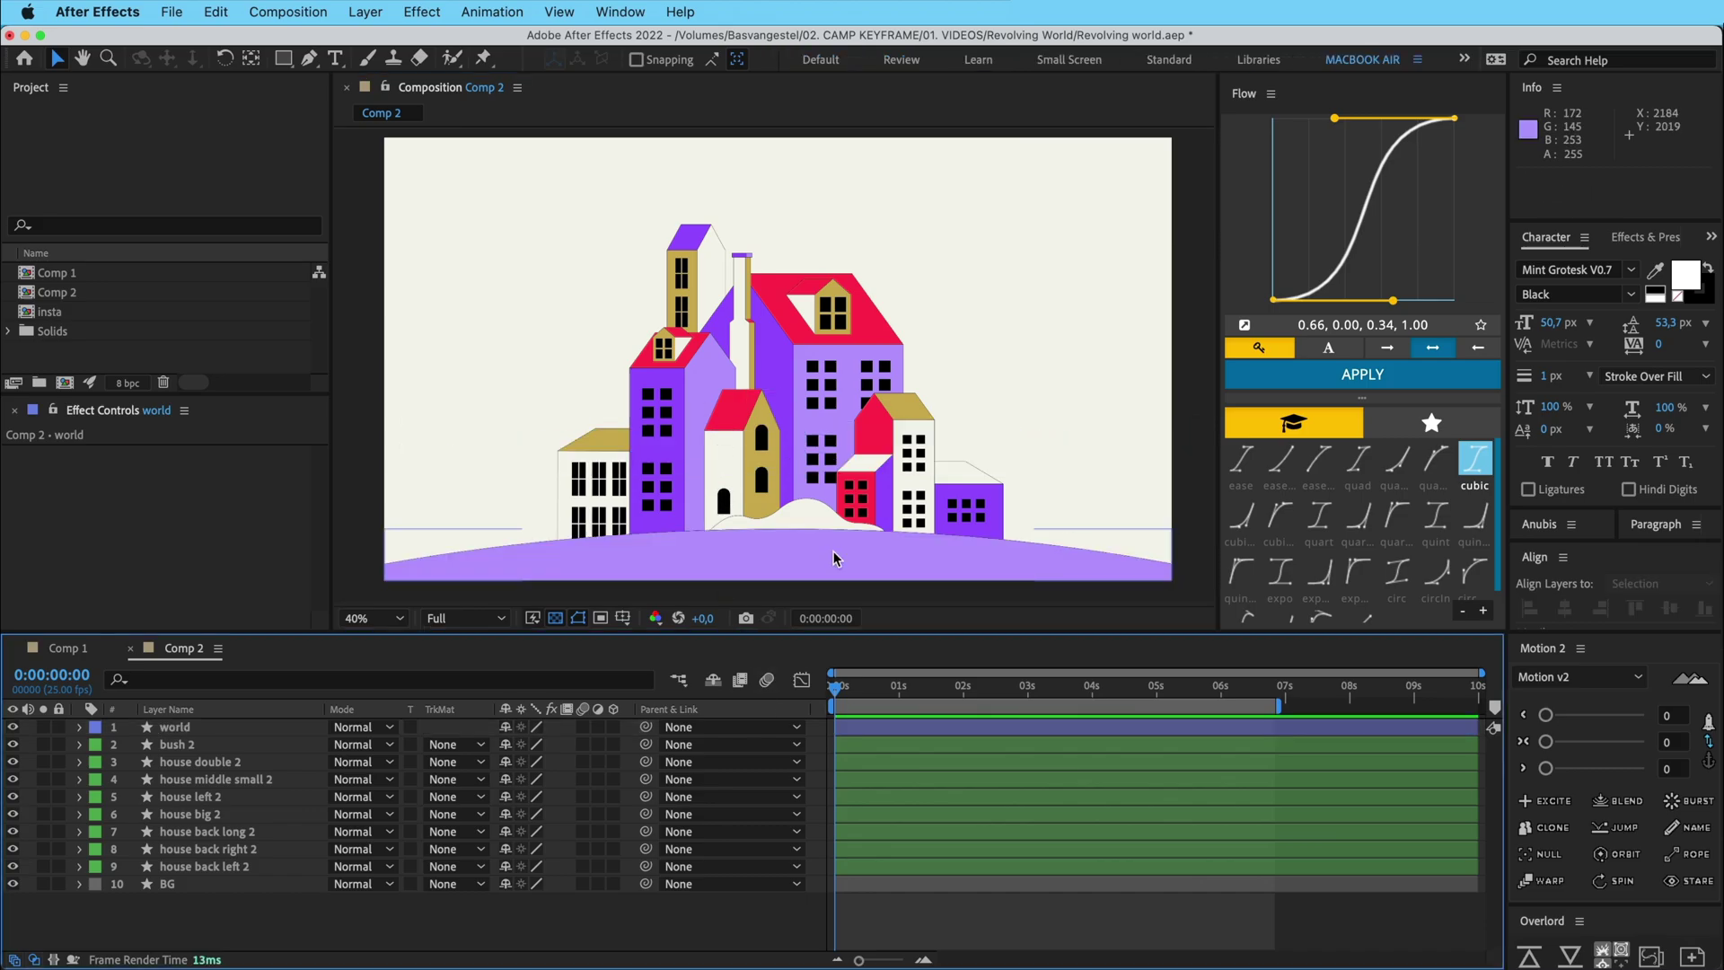
{"action": "left_click", "coordinate": [873, 555]}
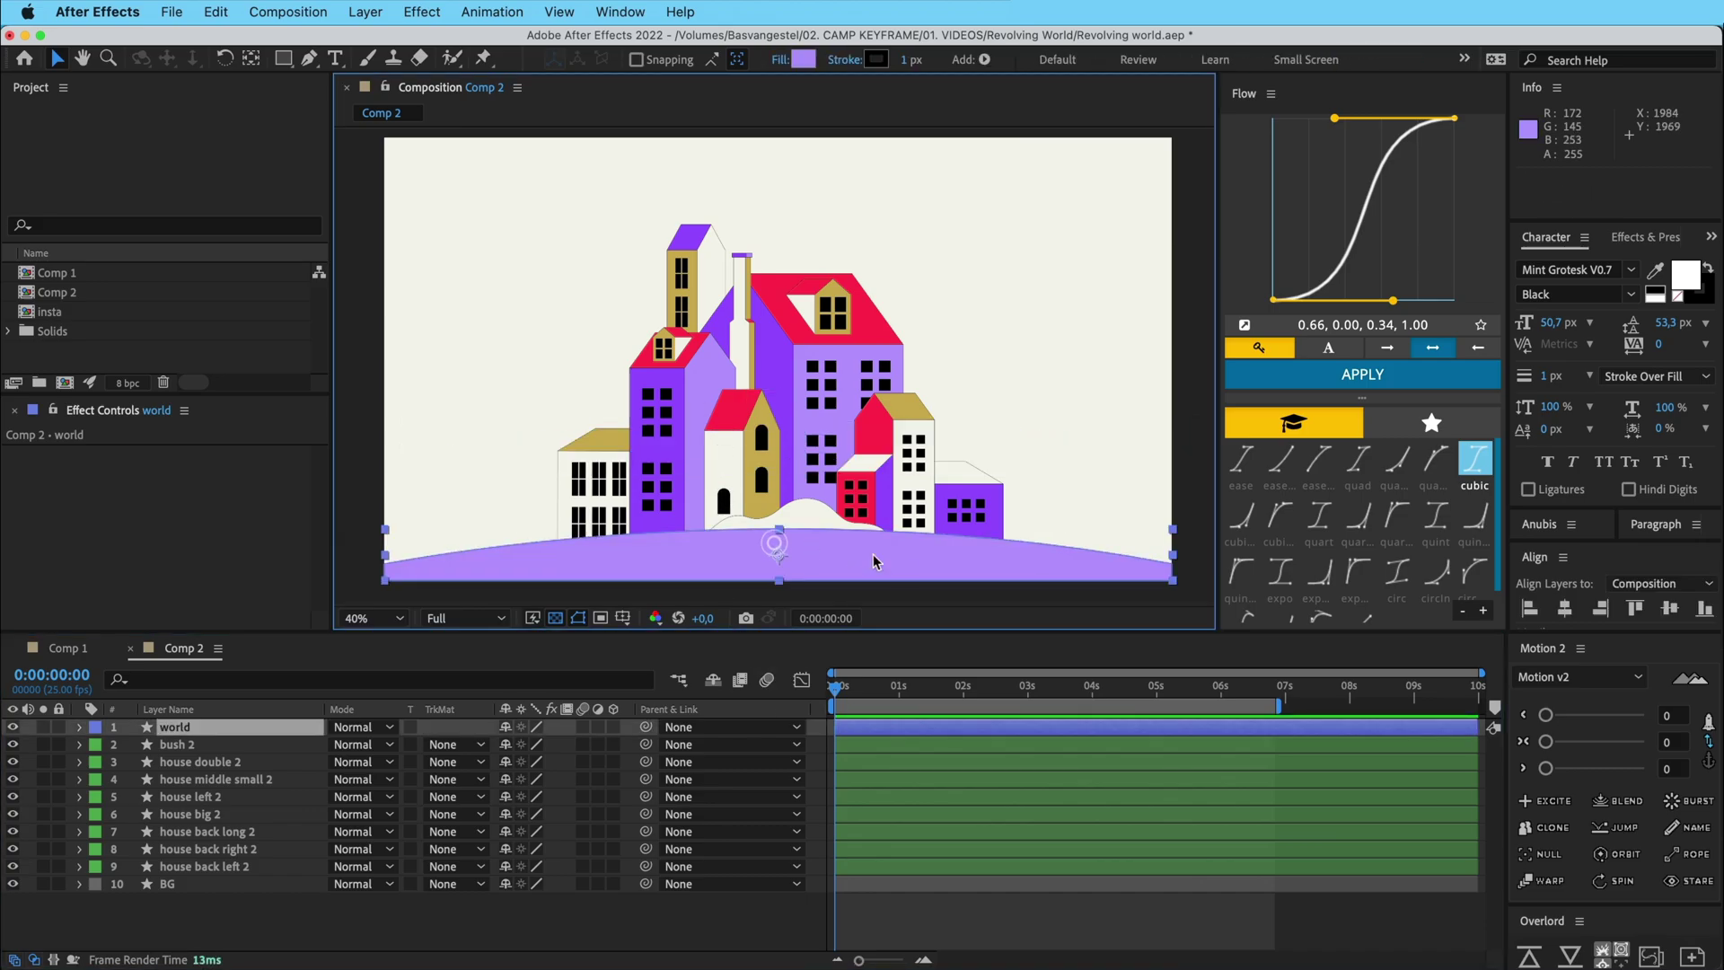
{"action": "left_click", "coordinate": [803, 594]}
Activate the Ellipse tool and set its fill to the light purple sampled from the ground in the artwork
{"action": "scroll", "coordinate": [857, 508], "scroll_direction": "down", "scroll_amount": 3}
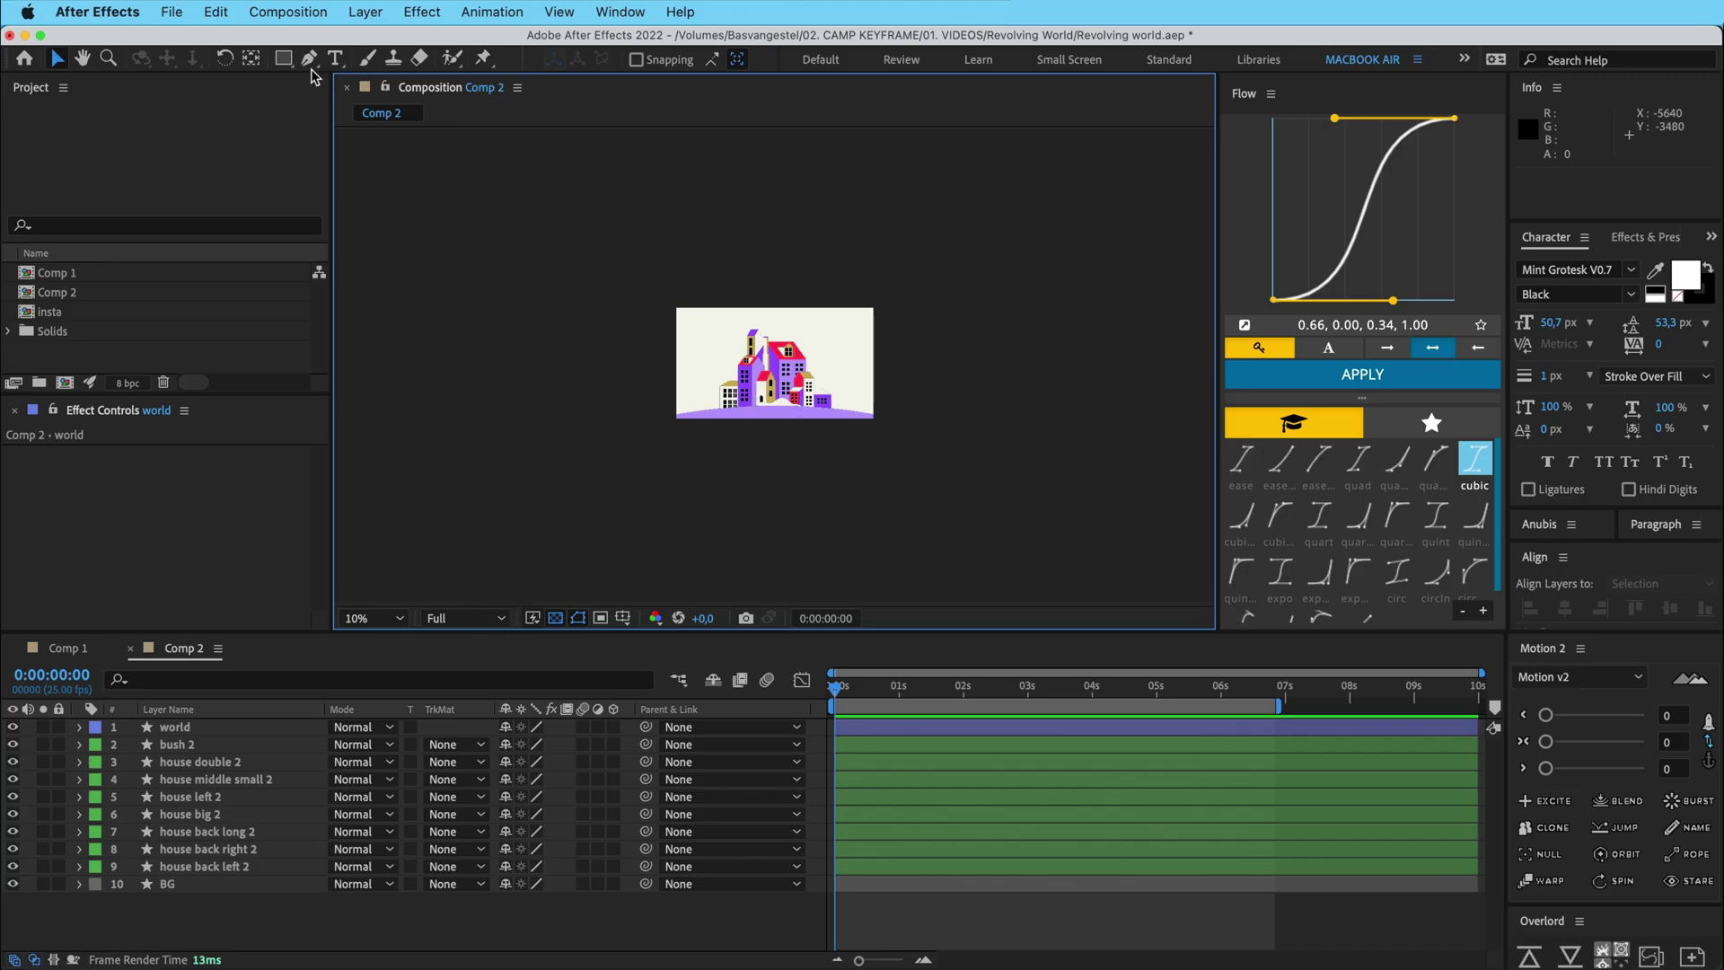
{"action": "left_click", "coordinate": [284, 57]}
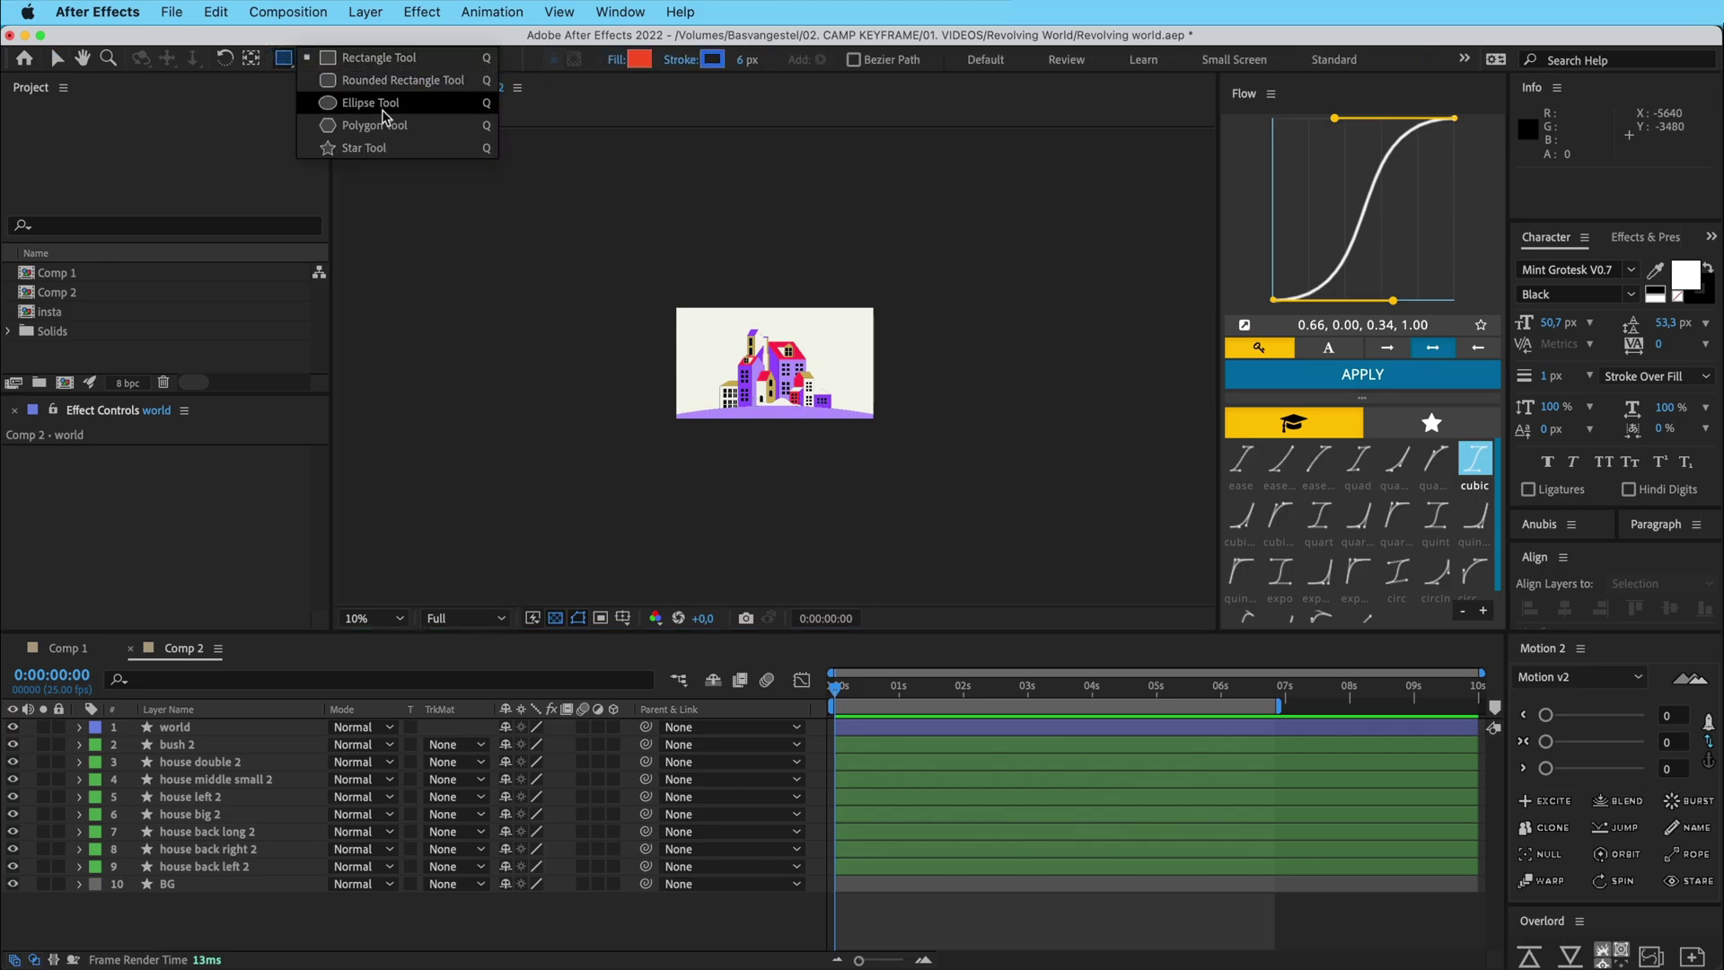
{"action": "left_click", "coordinate": [384, 104]}
{"action": "key", "text": "period"}
{"action": "key", "text": "period"}
{"action": "key", "text": "period"}
{"action": "key", "text": "period"}
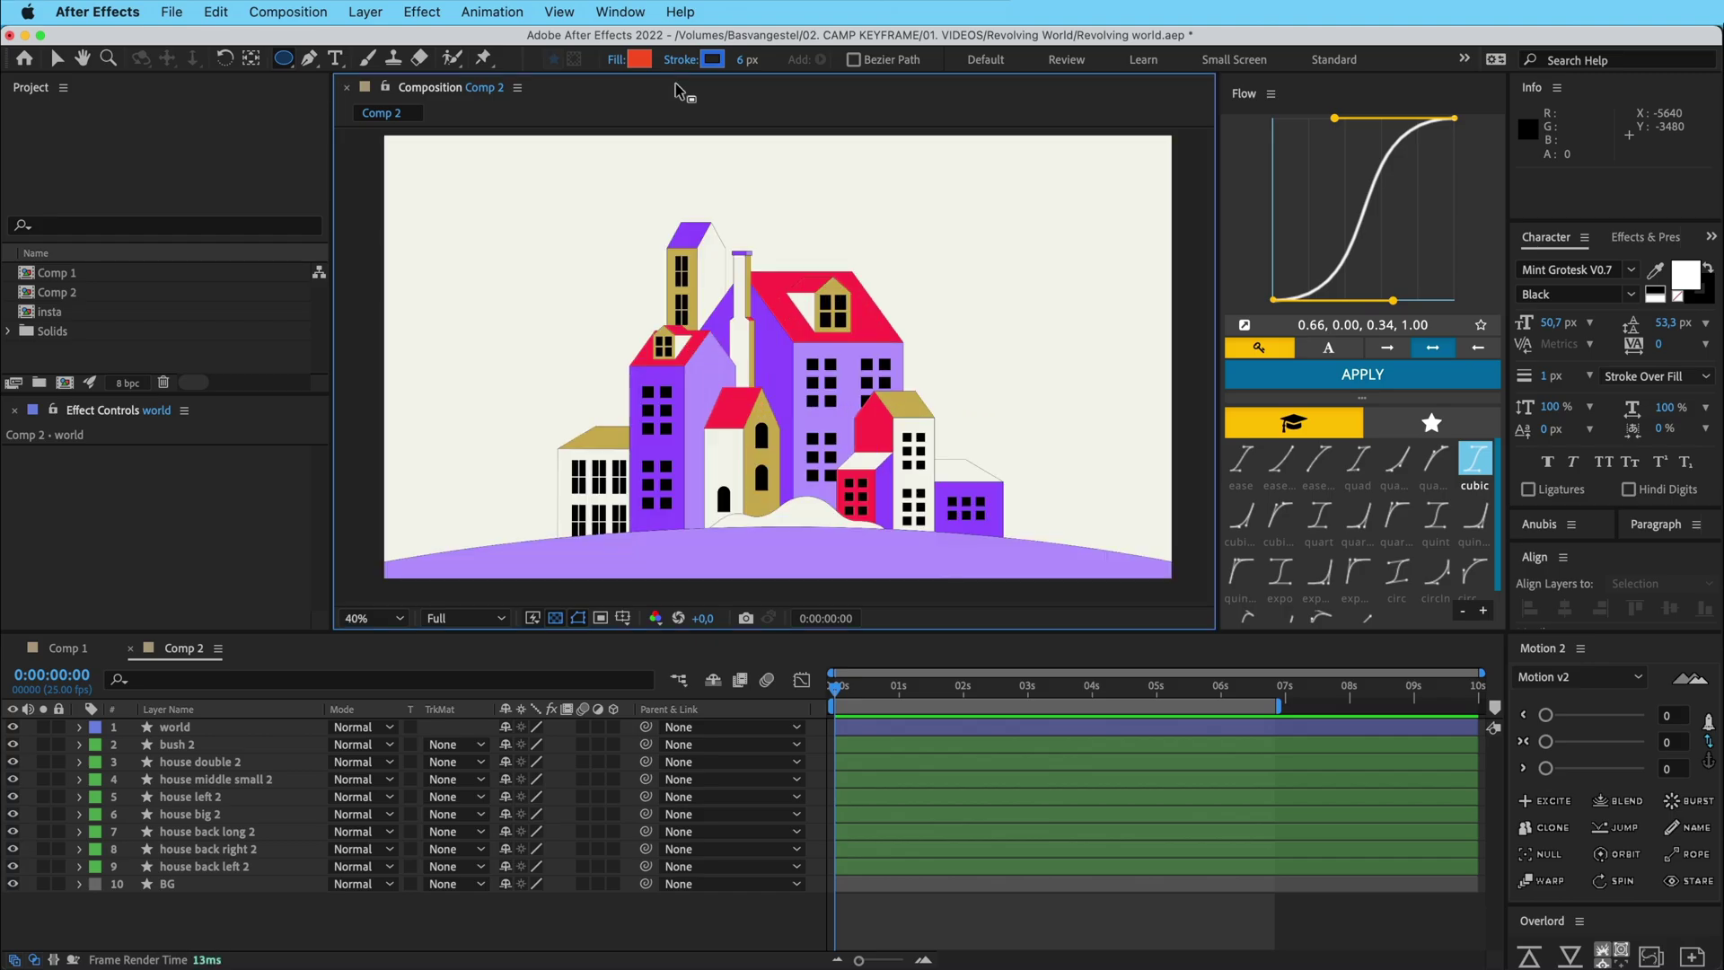
{"action": "left_click", "coordinate": [639, 60]}
{"action": "left_click", "coordinate": [1503, 690]}
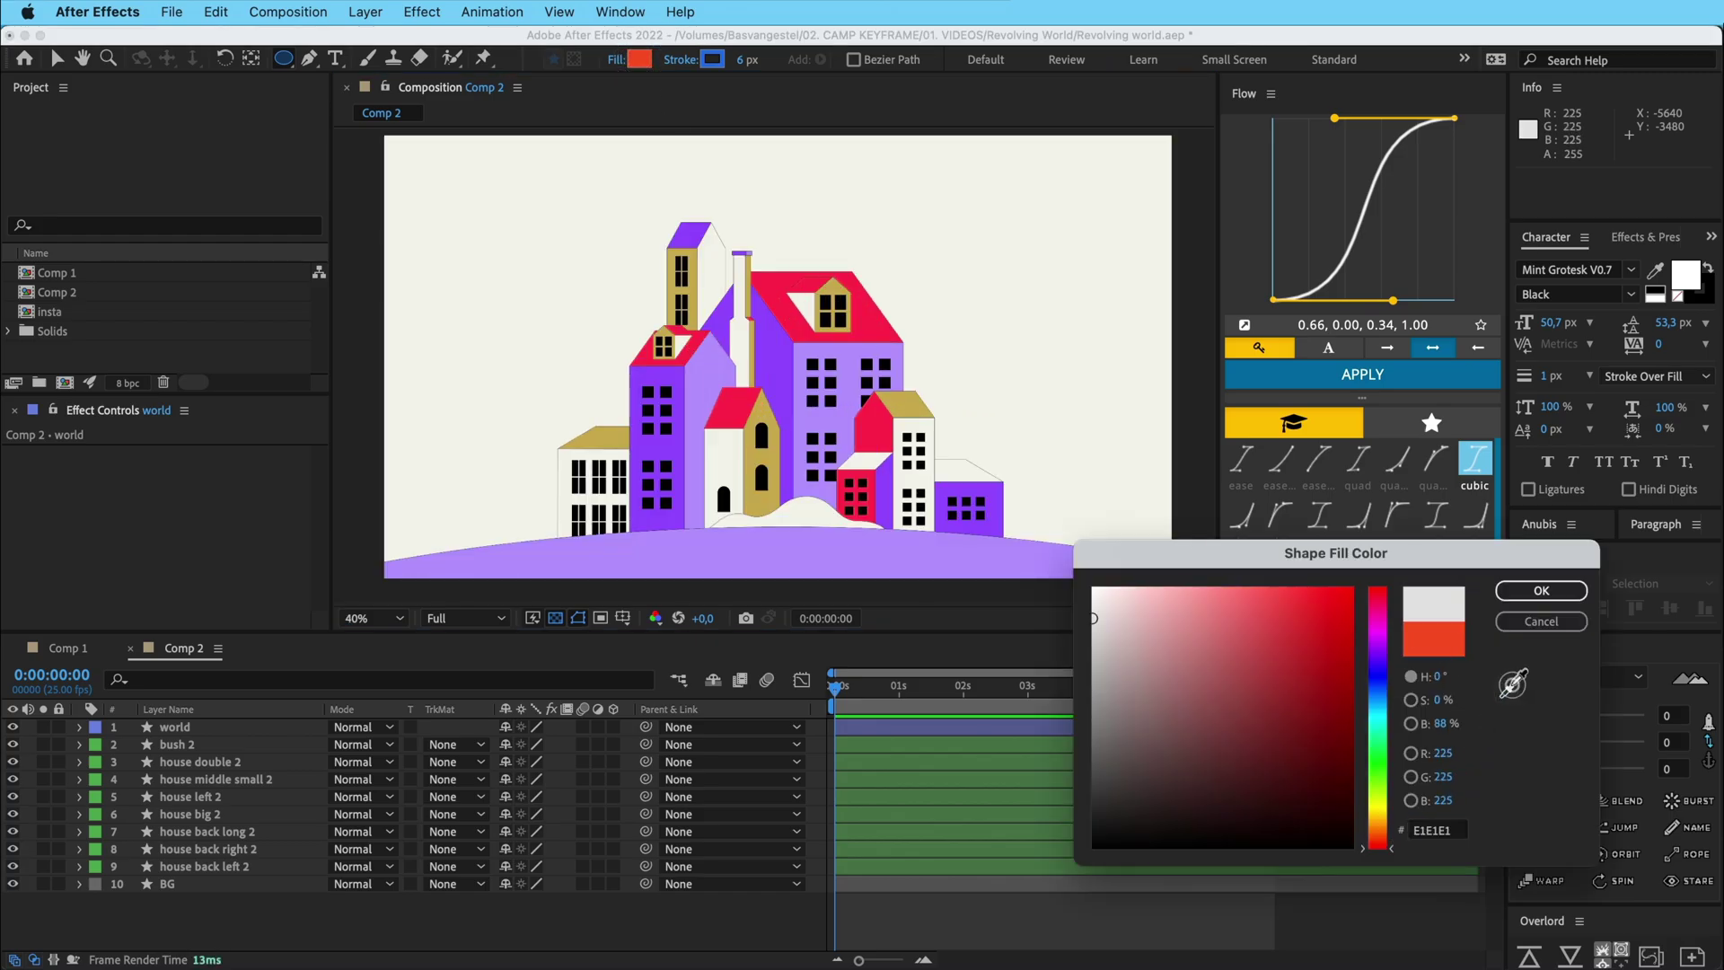
{"action": "left_click", "coordinate": [761, 556]}
{"action": "left_click", "coordinate": [1542, 595]}
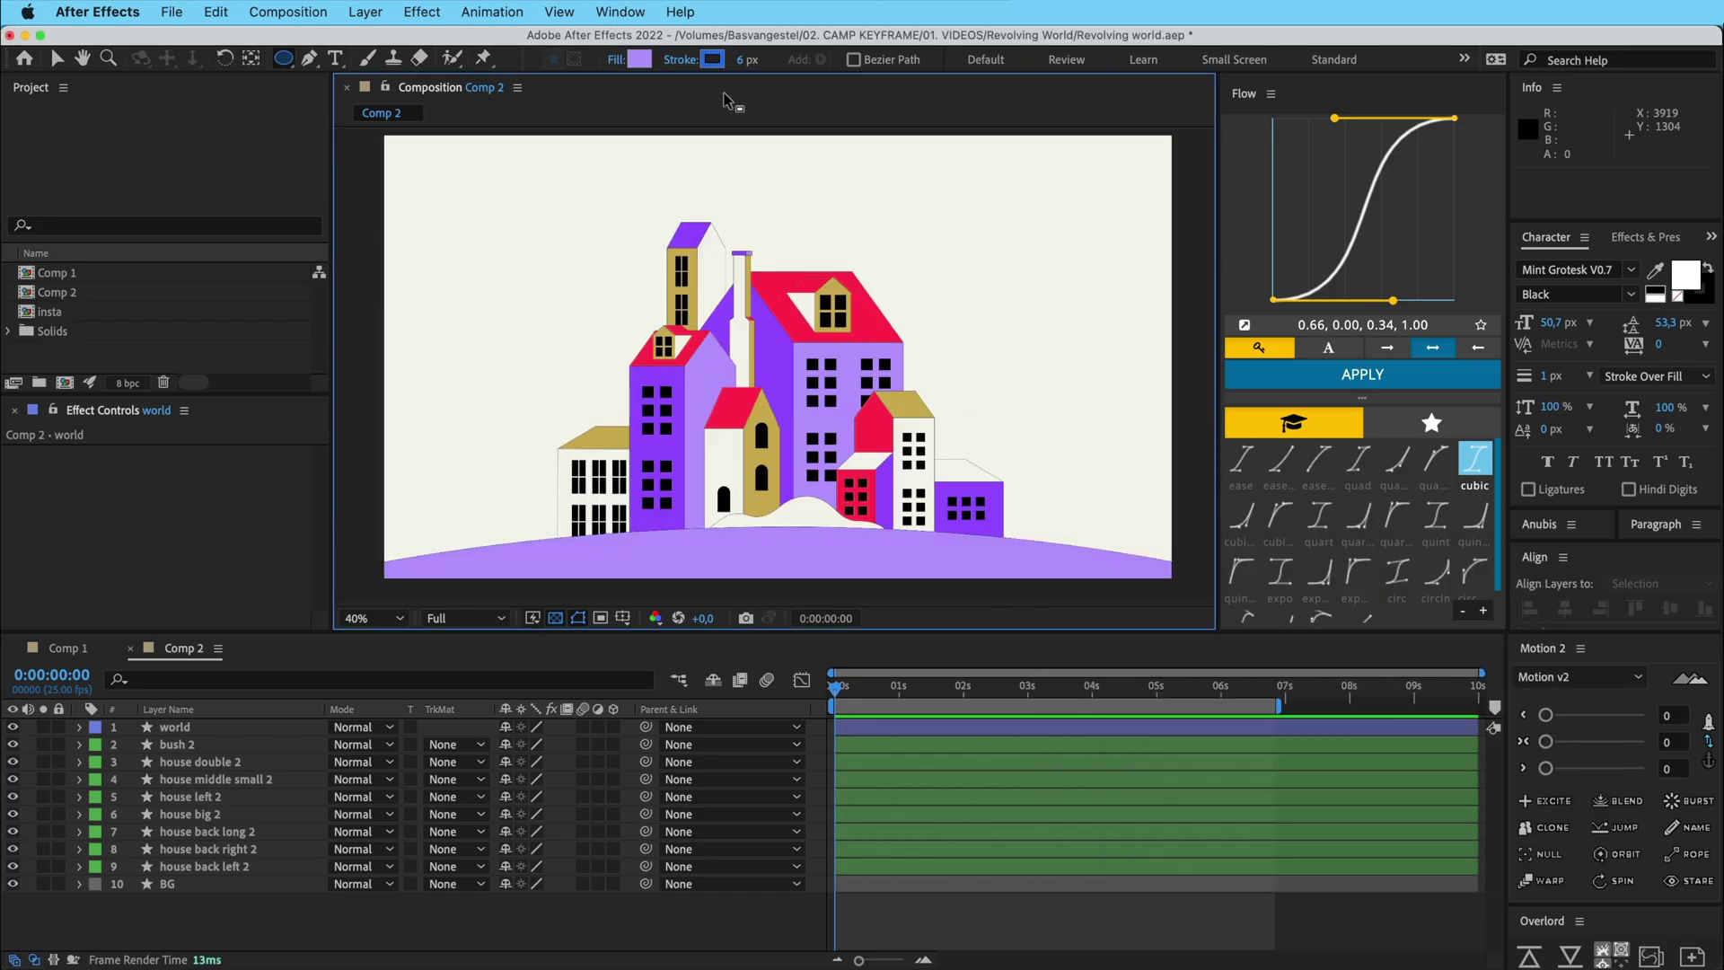
Set the ellipse's stroke colour to black (000000)
{"action": "left_click", "coordinate": [716, 60]}
{"action": "left_click_drag", "start_coordinate": [1208, 724], "coordinate": [1216, 847]}
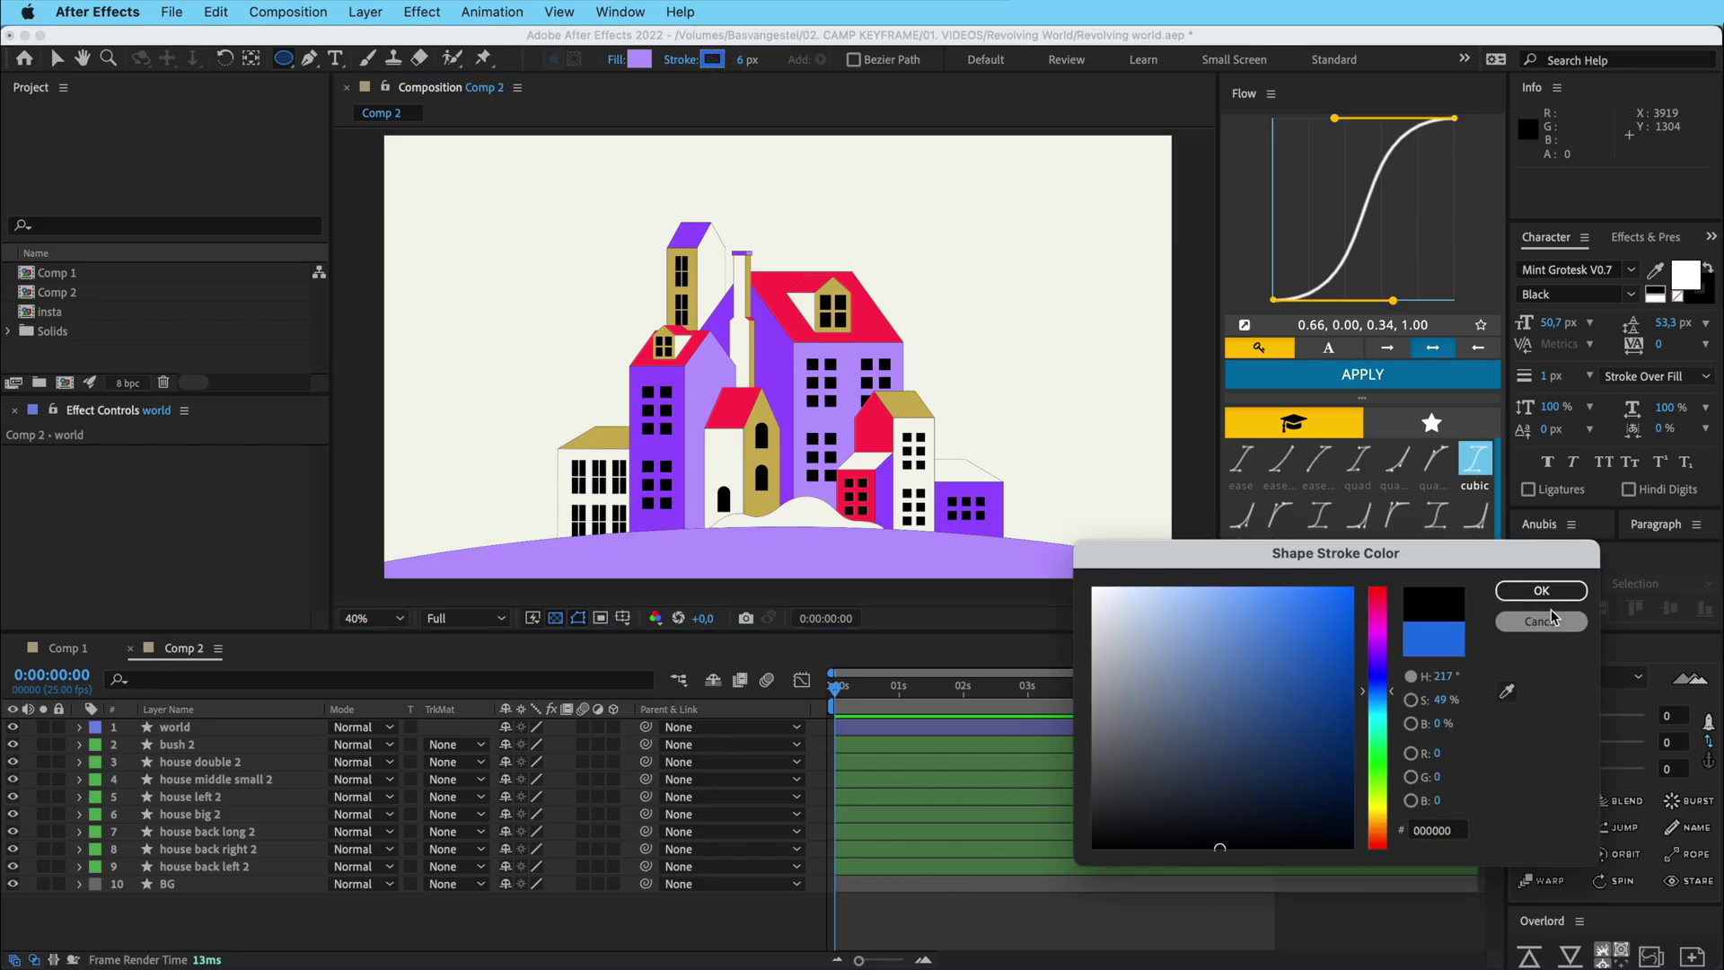
{"action": "left_click", "coordinate": [1542, 591]}
{"action": "scroll", "coordinate": [971, 435], "scroll_direction": "down", "scroll_amount": 10}
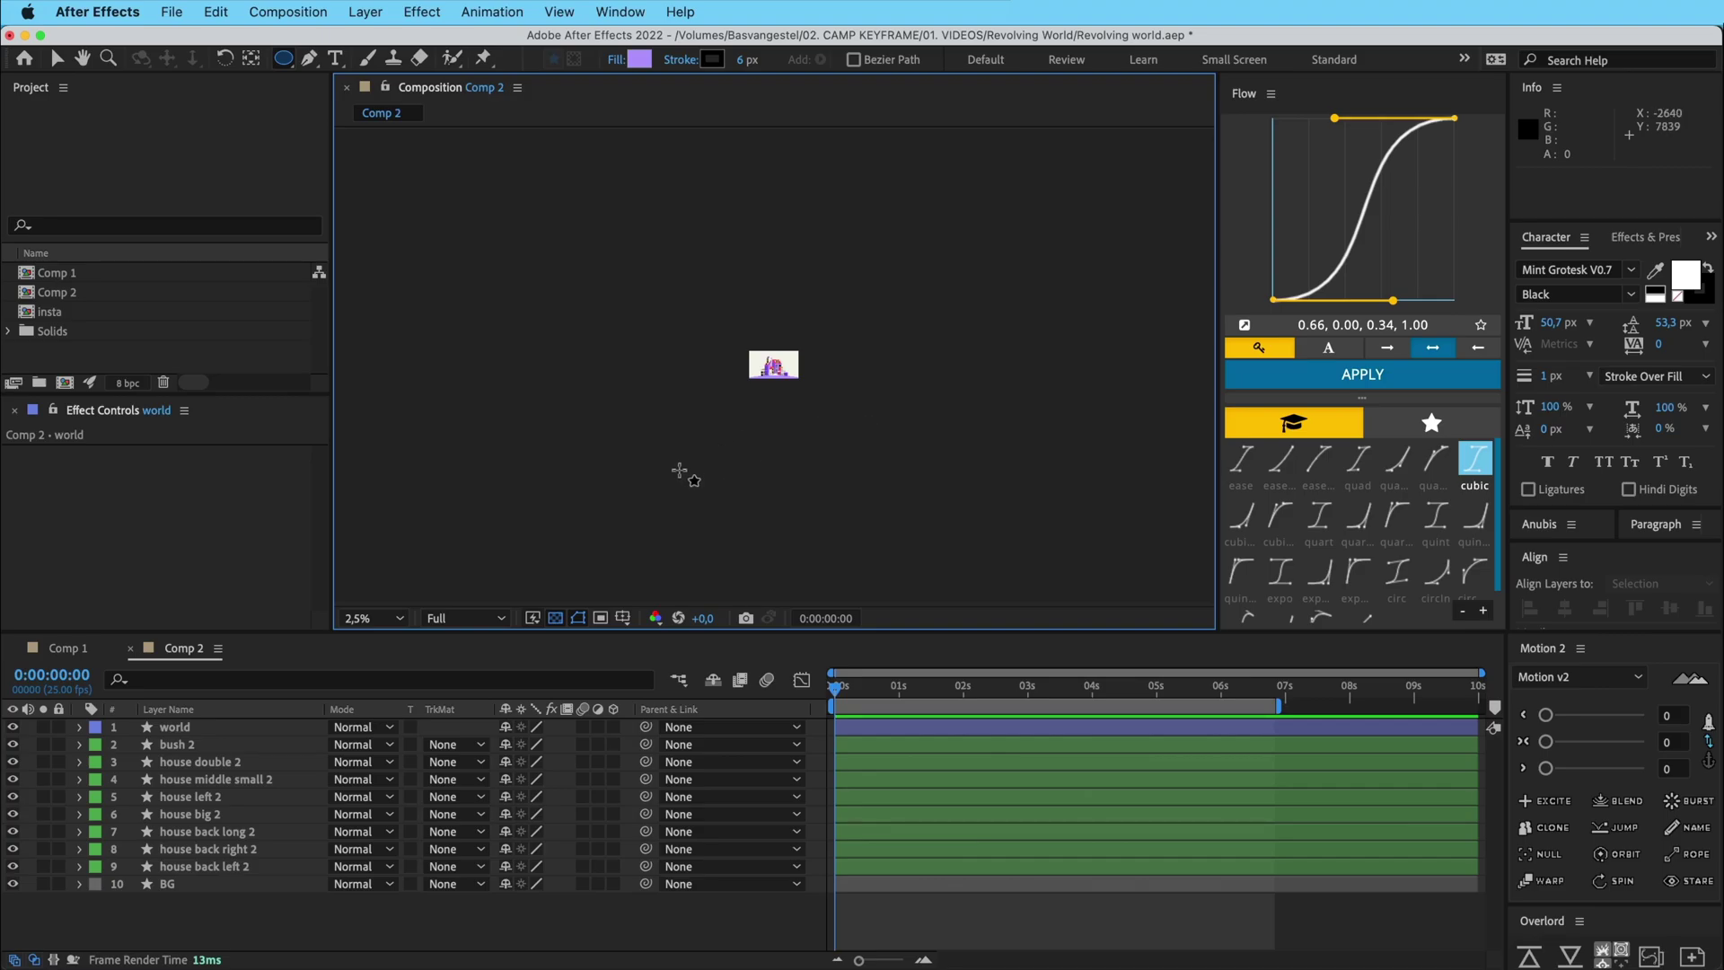
{"action": "left_click_drag", "start_coordinate": [782, 480], "coordinate": [887, 568]}
{"action": "key", "text": "super+z"}
{"action": "scroll", "coordinate": [881, 515], "scroll_direction": "up", "scroll_amount": 10}
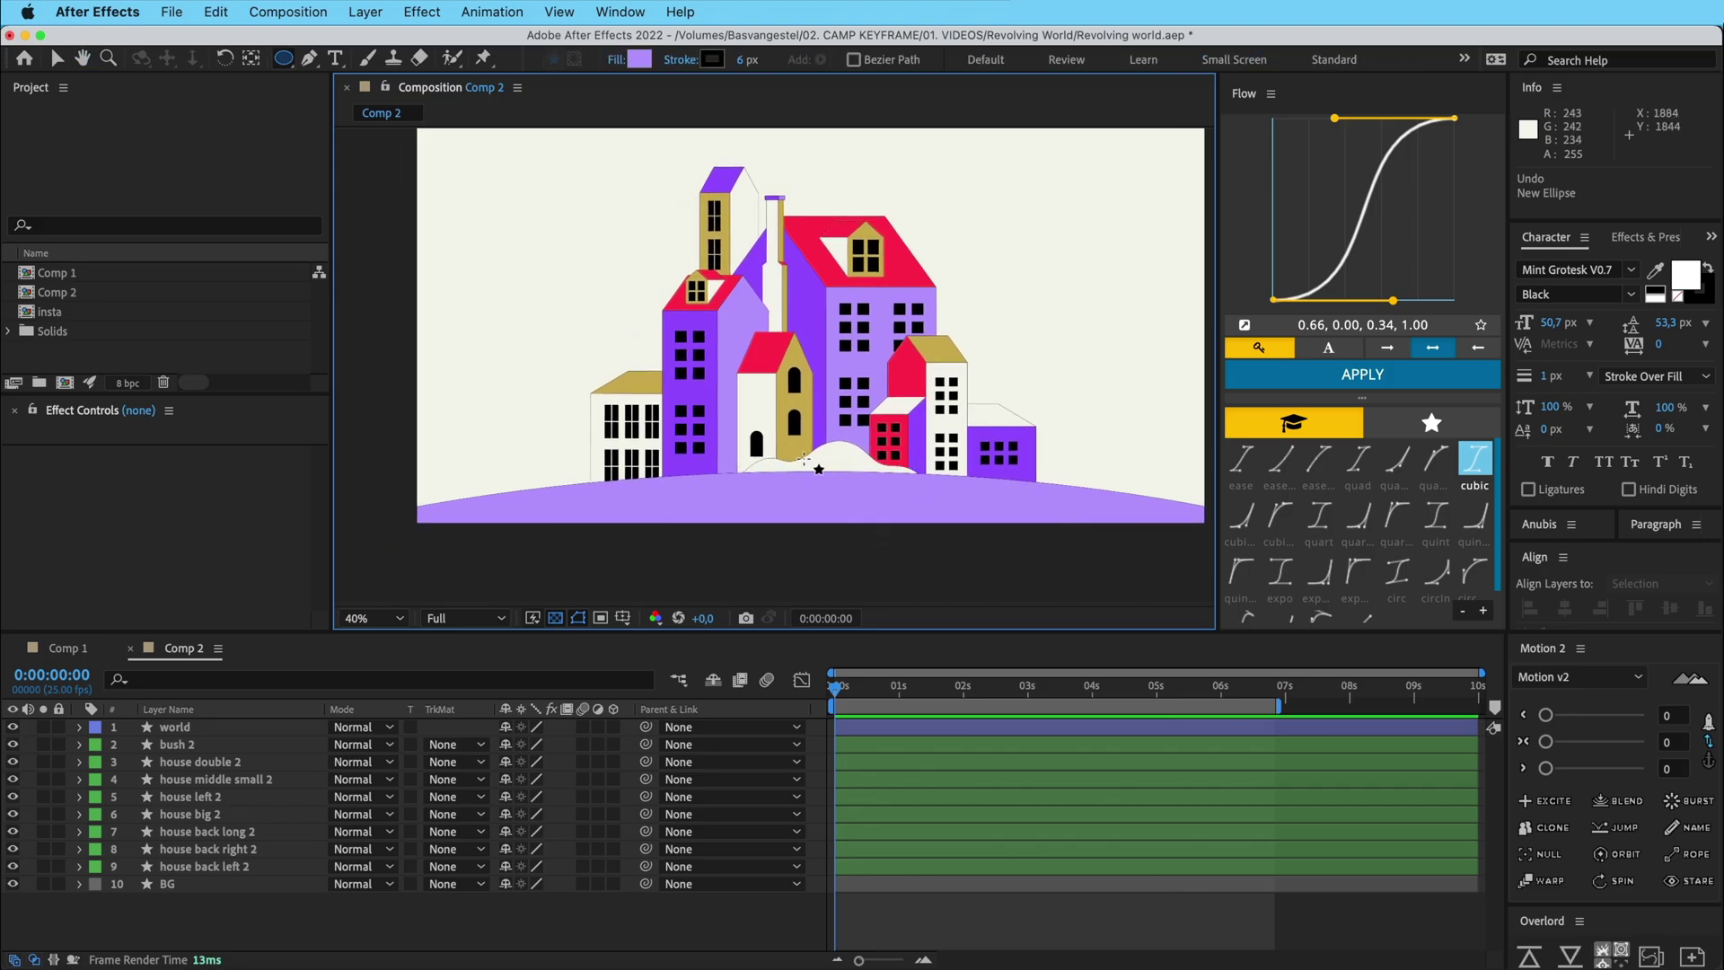
Draw a huge circle about seven times the composition's width, centred horizontally beneath the town, using an enlarged composition view
{"action": "scroll", "coordinate": [804, 461], "scroll_direction": "down", "scroll_amount": 7}
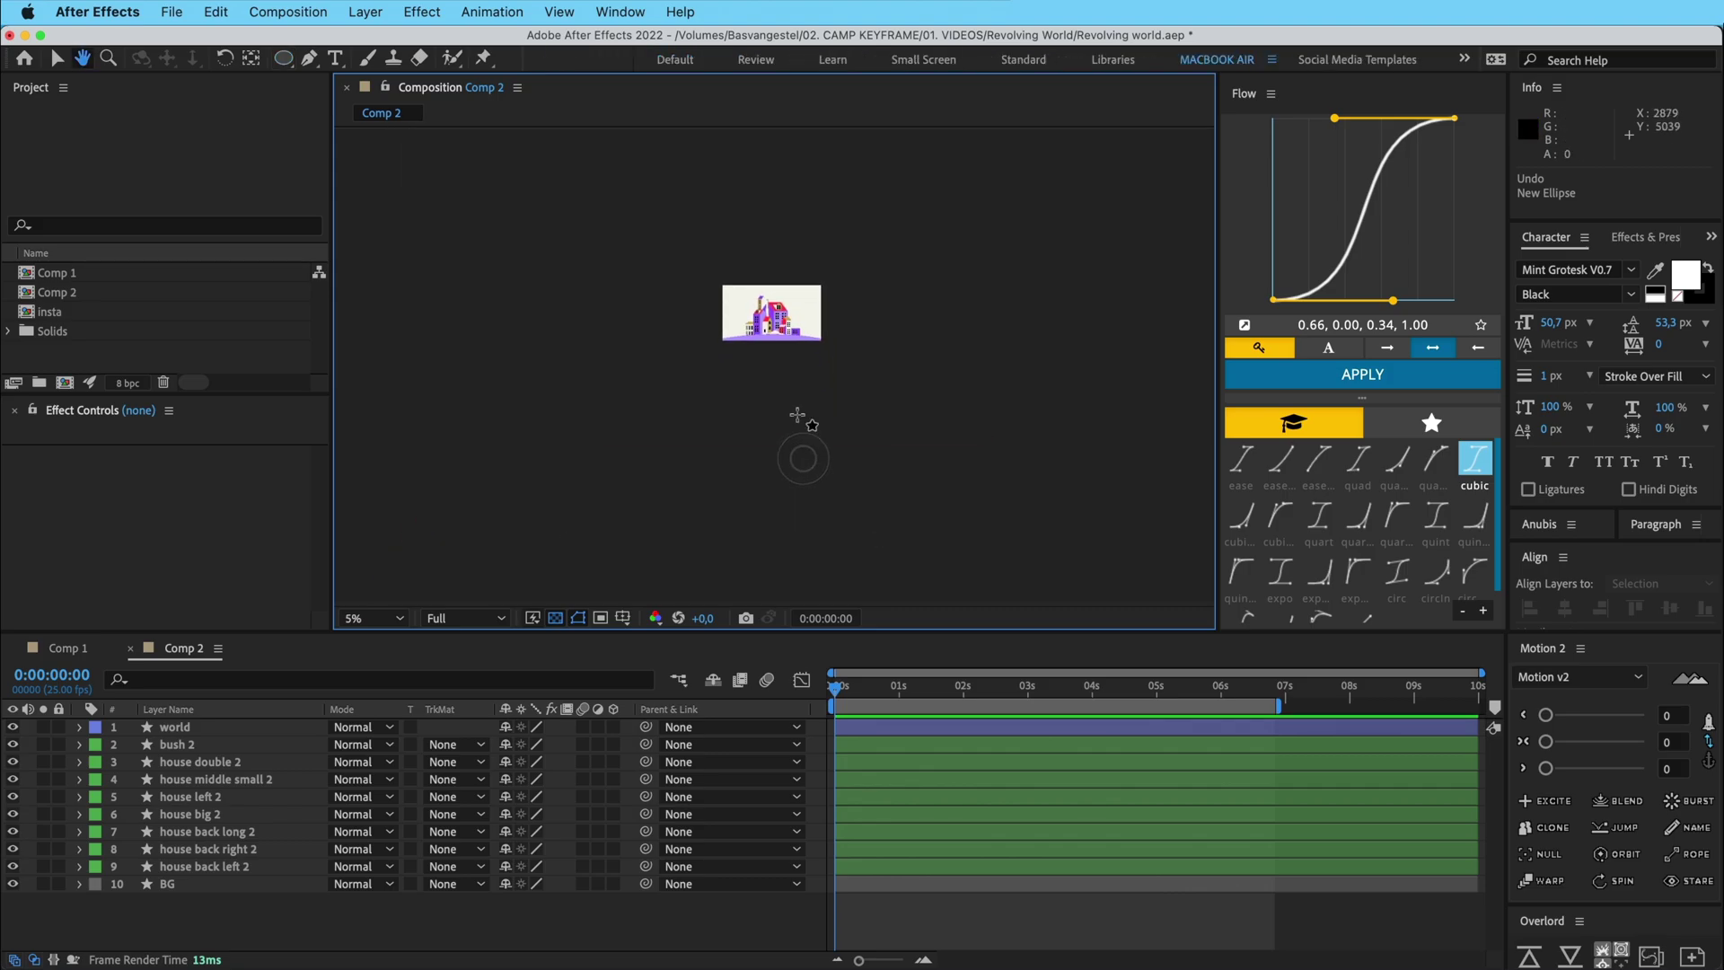
{"action": "scroll", "coordinate": [797, 416], "scroll_direction": "down", "scroll_amount": 2}
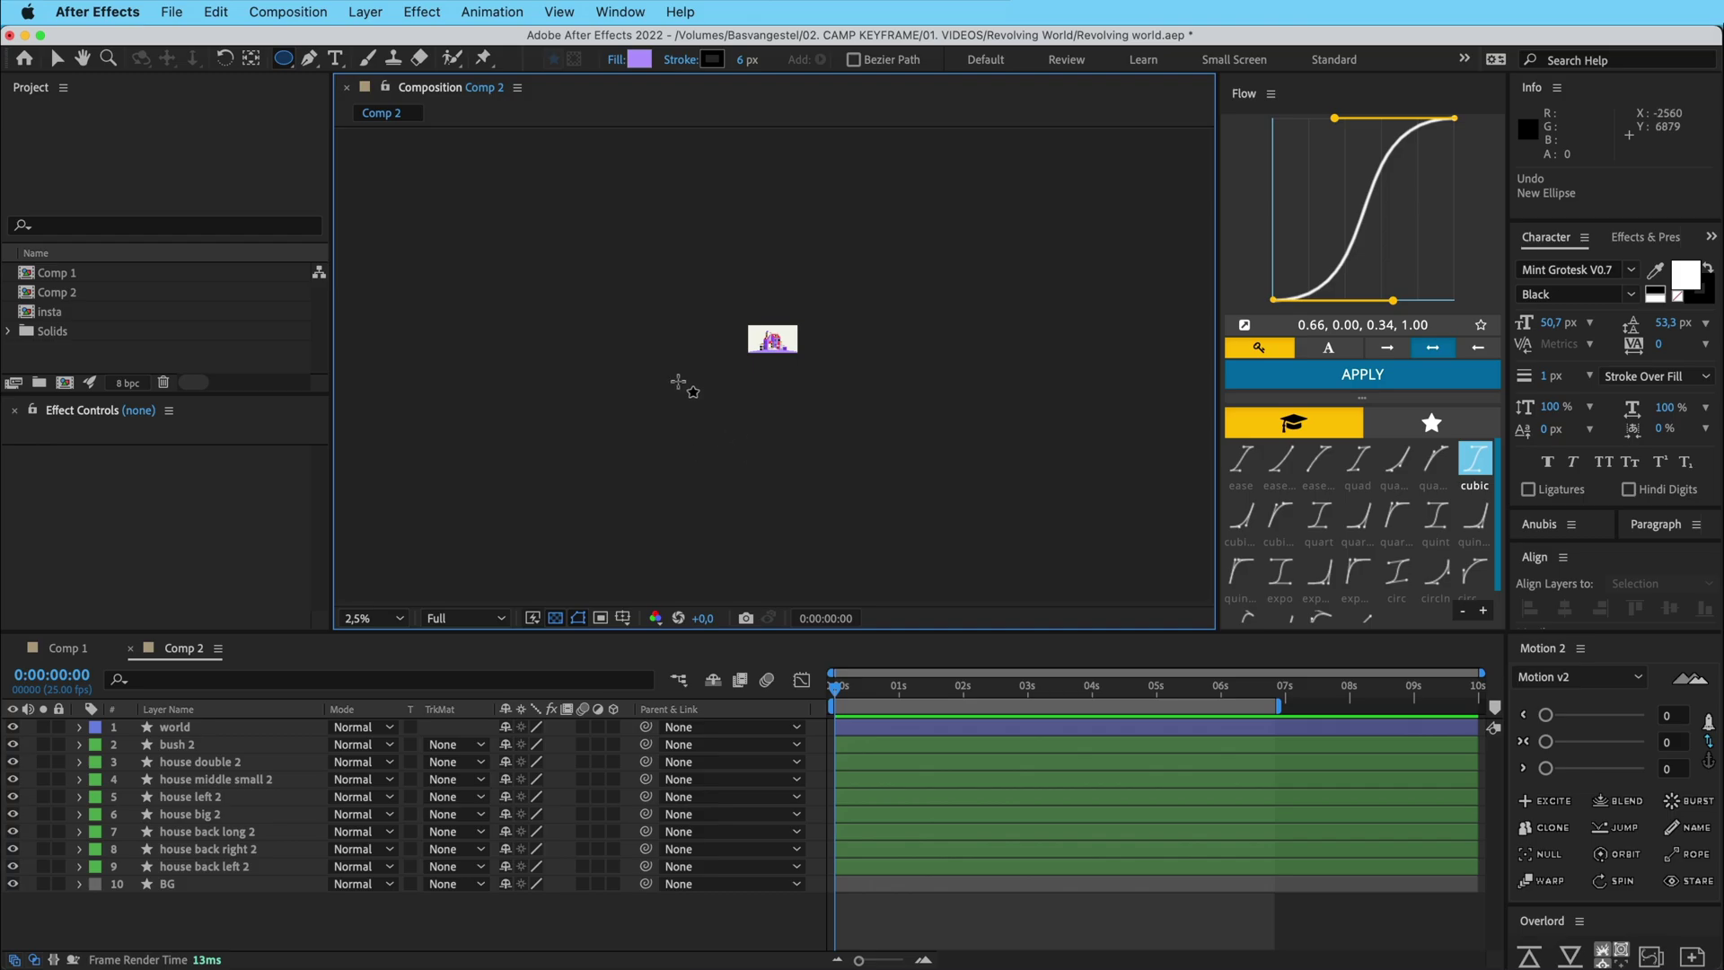
{"action": "key", "text": "grave"}
{"action": "key", "text": "h"}
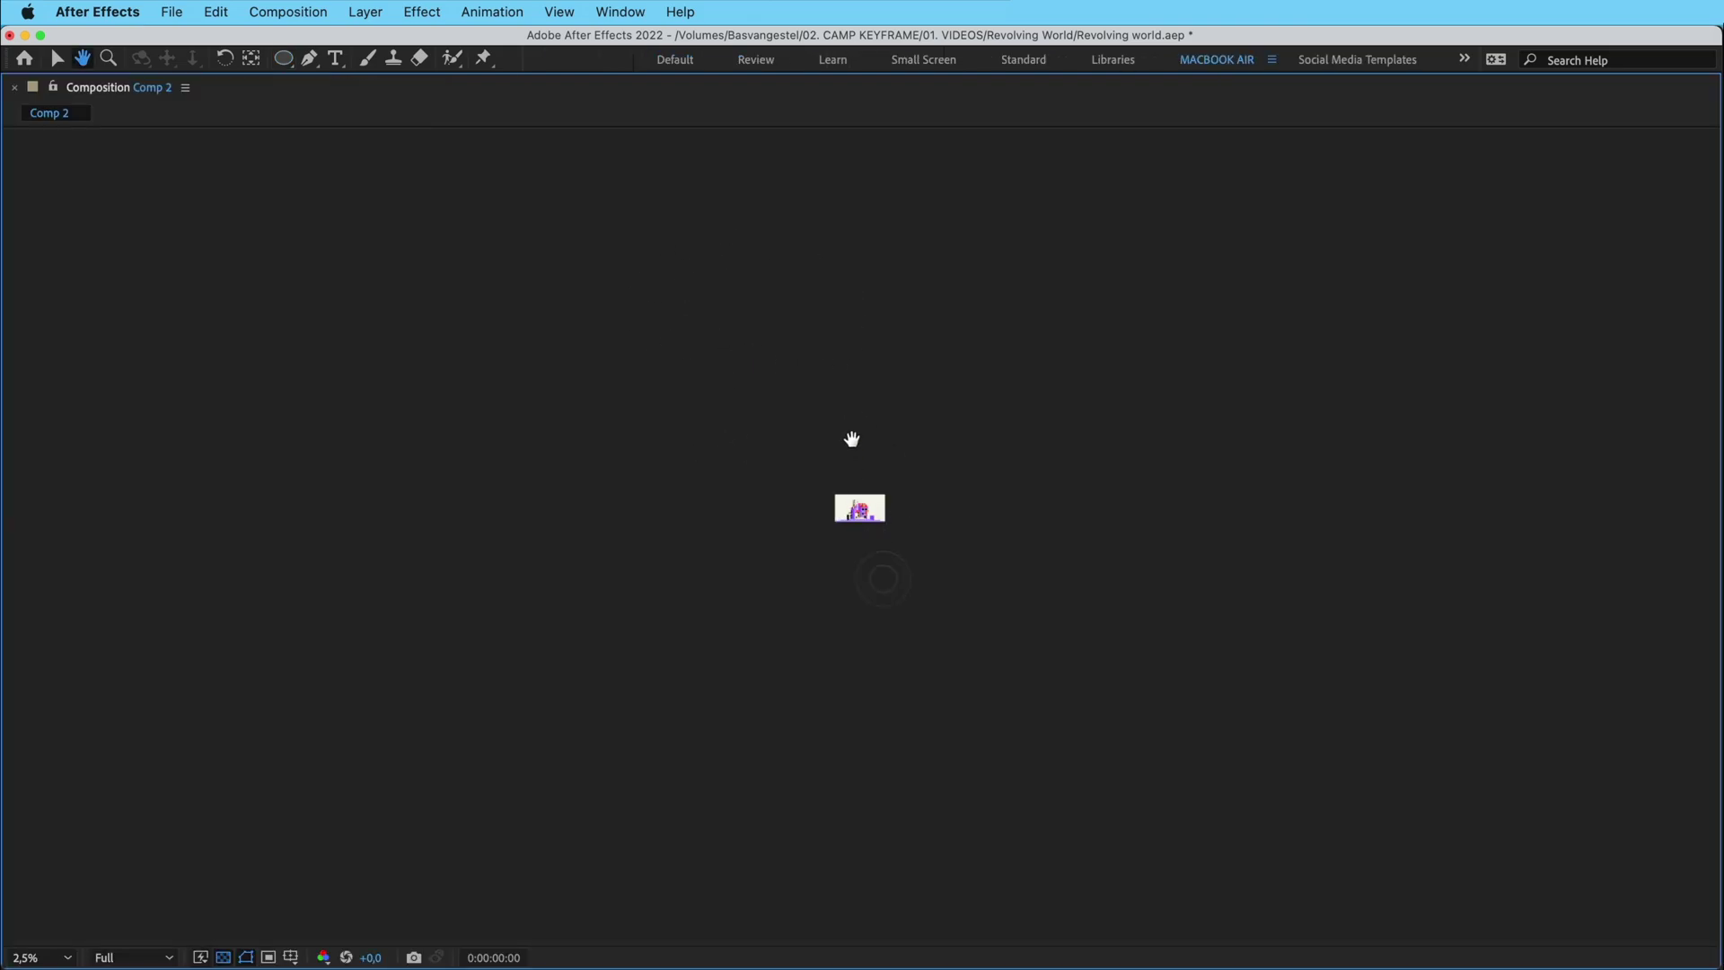
{"action": "key", "text": "q"}
{"action": "left_click_drag", "start_coordinate": [894, 705], "coordinate": [1040, 800]}
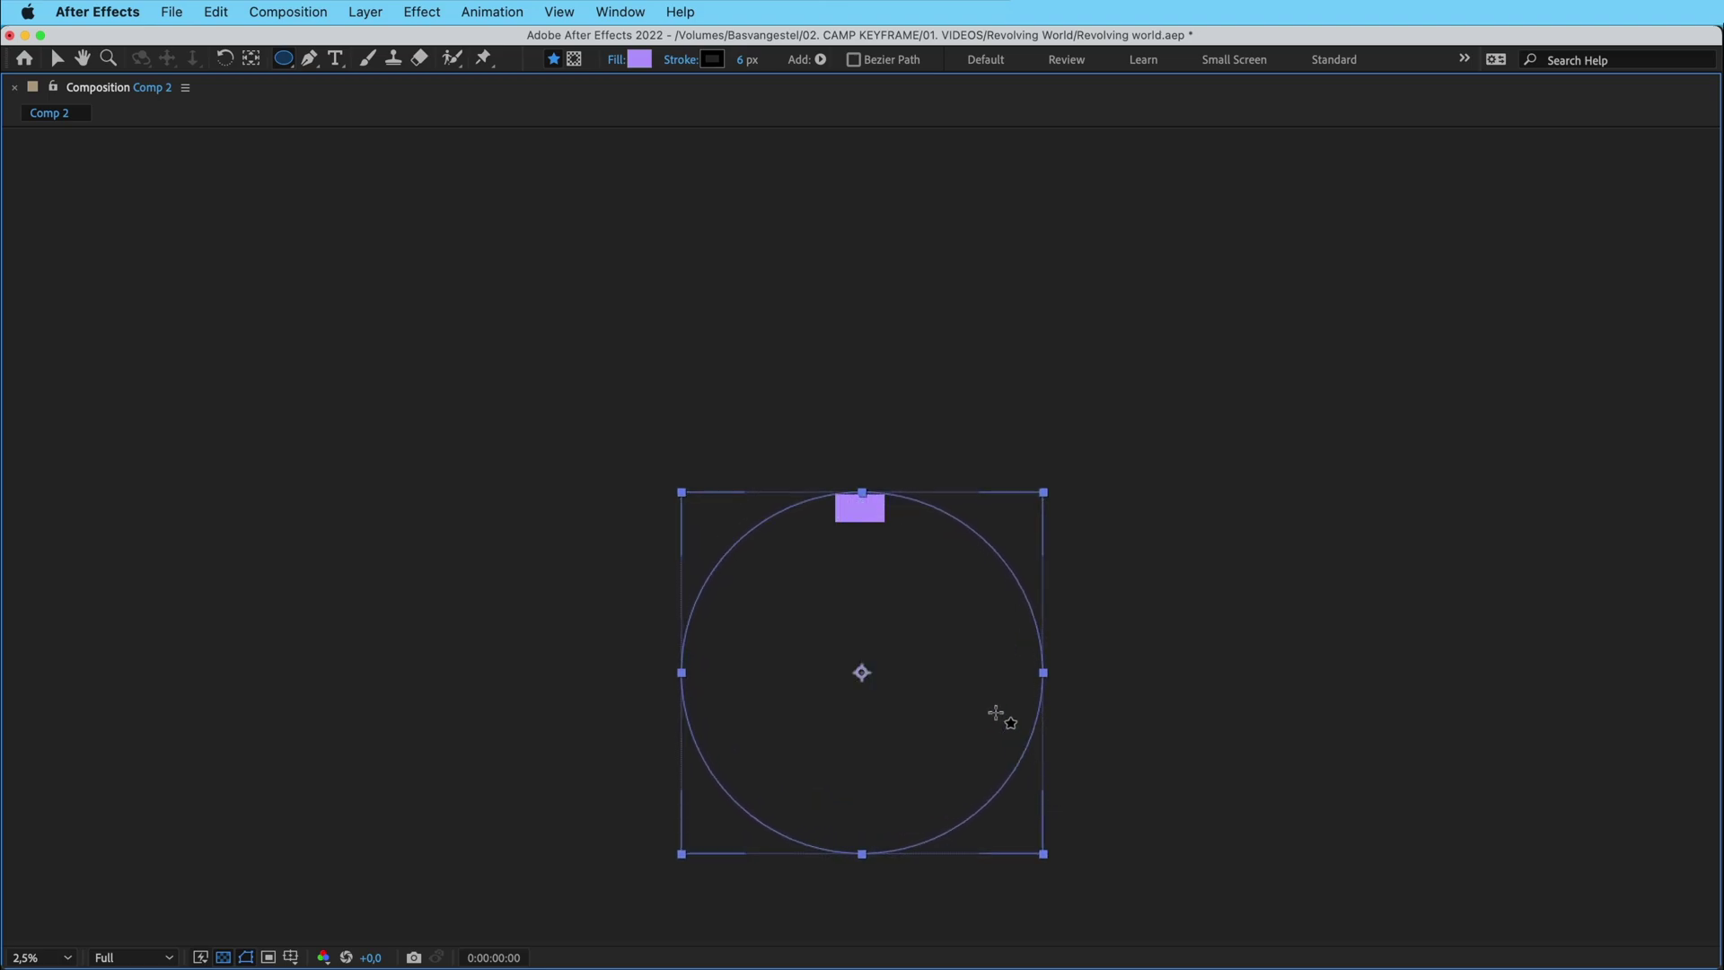
Move the circle so its upper arc lines up with the curve of the purple ground beneath the houses
{"action": "key", "text": "v"}
{"action": "left_click_drag", "start_coordinate": [925, 633], "coordinate": [934, 662]}
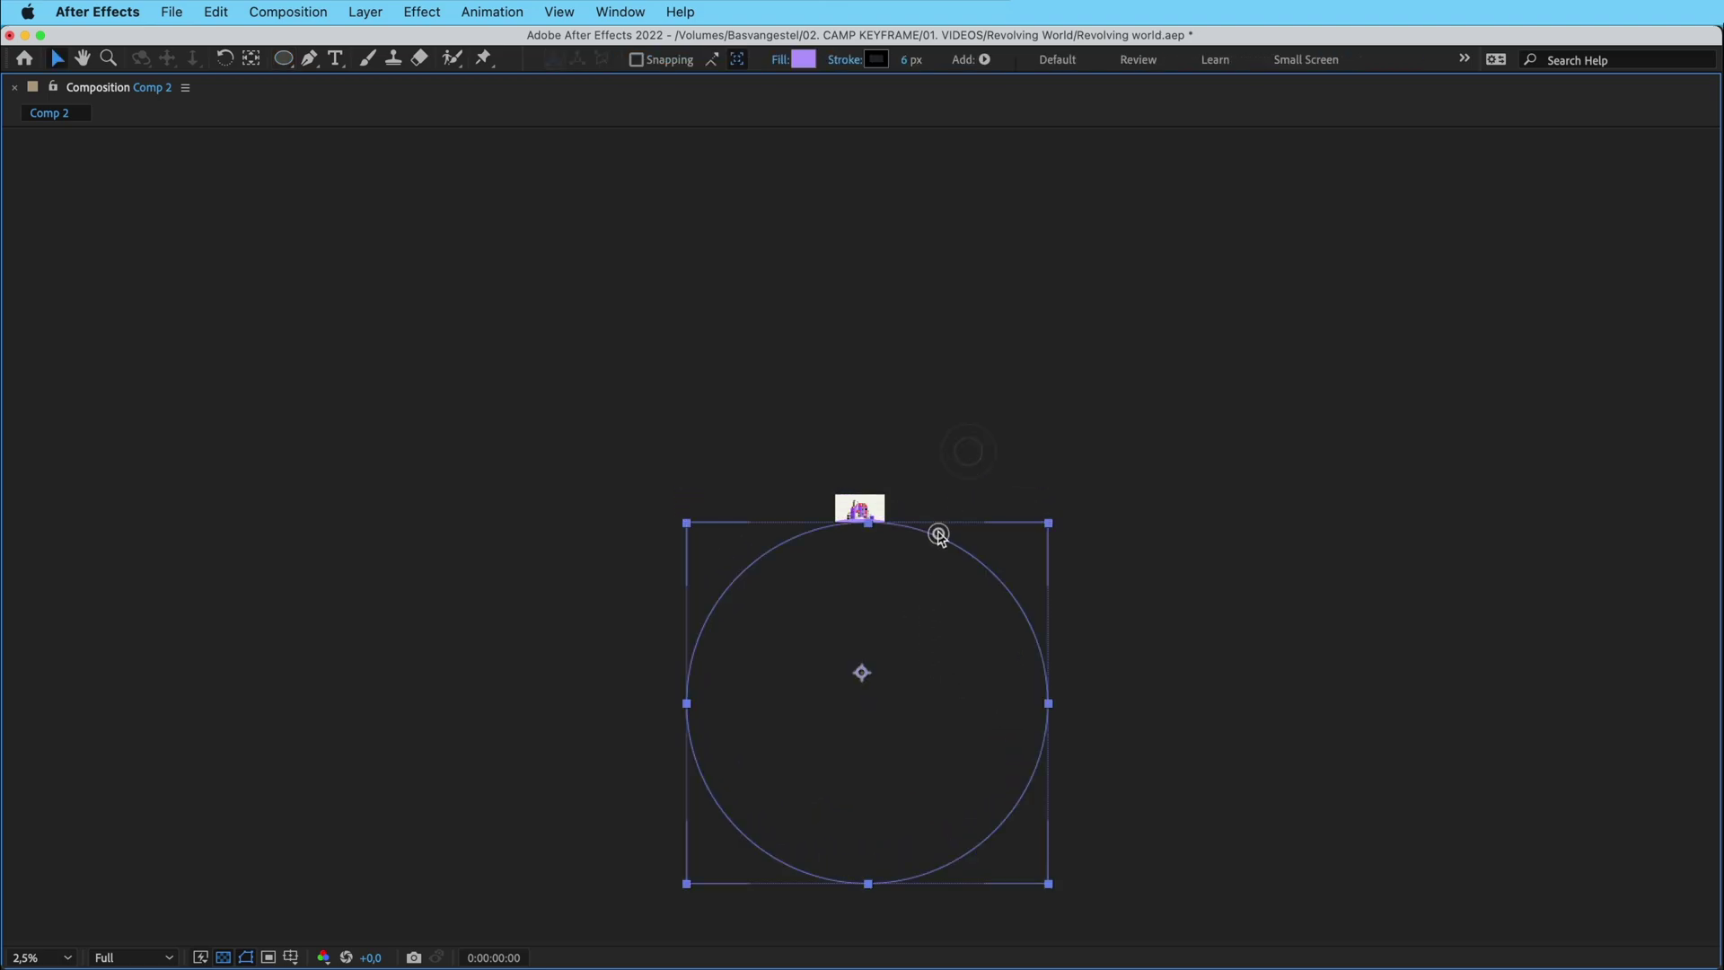
{"action": "scroll", "coordinate": [939, 531], "scroll_direction": "up", "scroll_amount": 10}
{"action": "left_click_drag", "start_coordinate": [967, 548], "coordinate": [879, 496]}
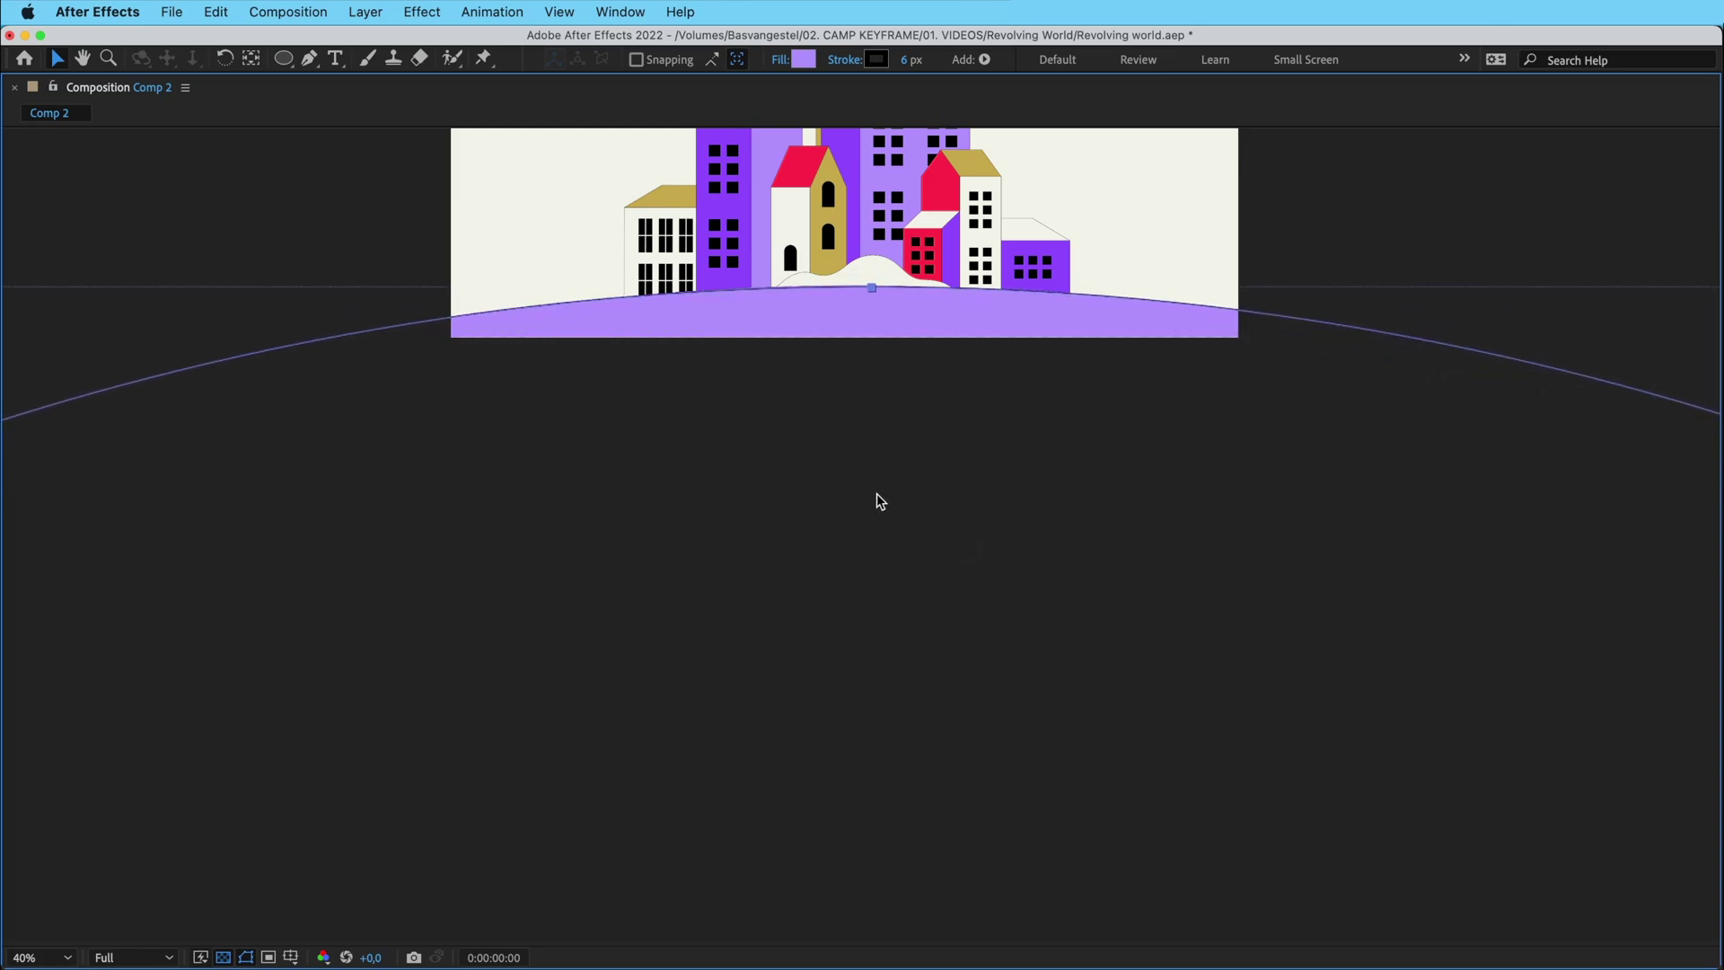
{"action": "key", "text": "grave"}
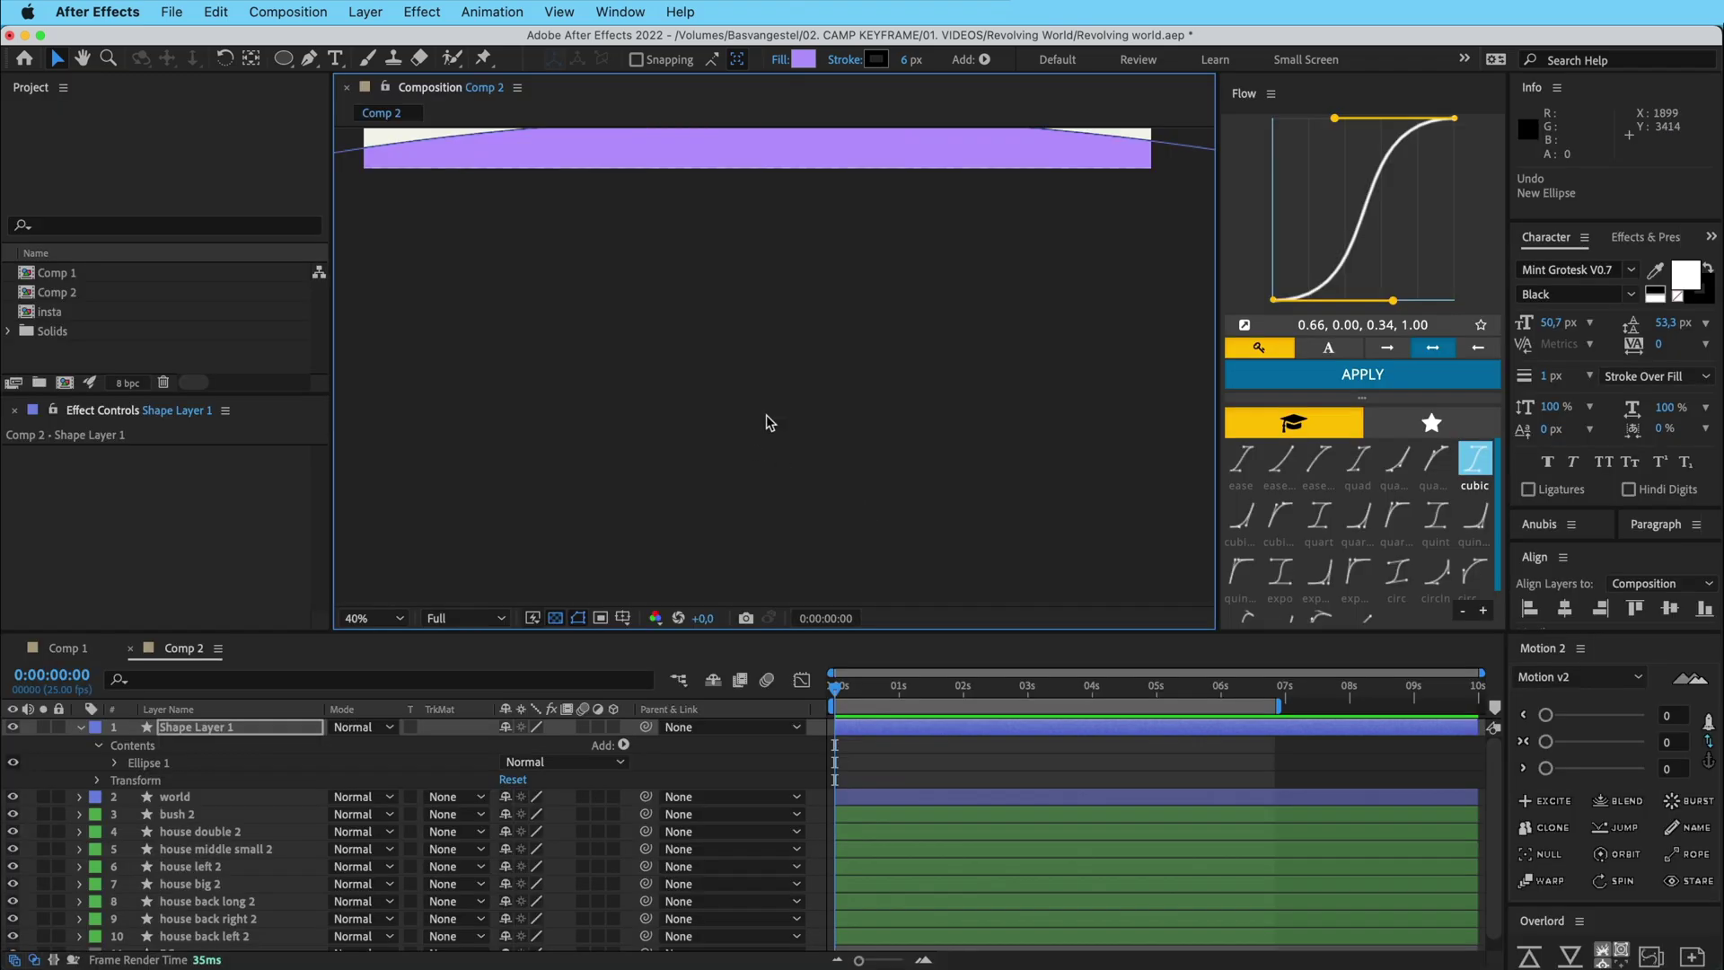
{"action": "key", "text": "space"}
{"action": "left_click_drag", "start_coordinate": [811, 358], "coordinate": [865, 491]}
{"action": "key", "text": "space"}
{"action": "left_click_drag", "start_coordinate": [850, 264], "coordinate": [785, 292]}
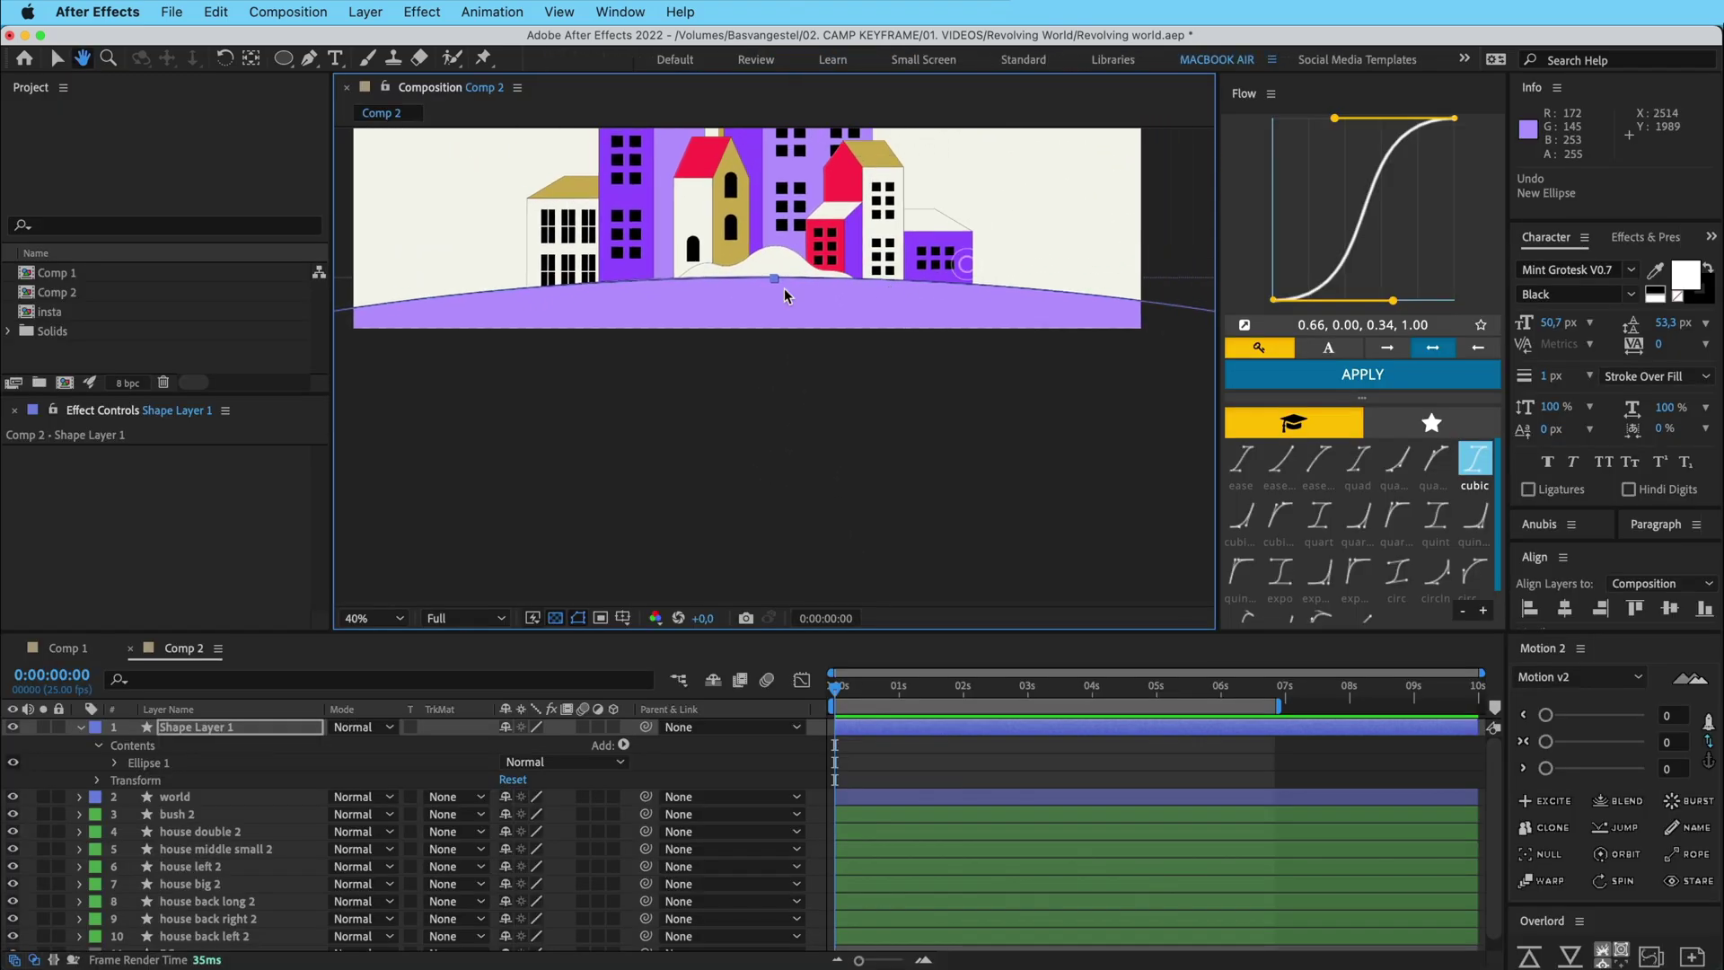
Move the circle layer's anchor point to the circle's centre with the Pan Behind tool, using snapping
{"action": "scroll", "coordinate": [990, 474], "scroll_direction": "down", "scroll_amount": 3}
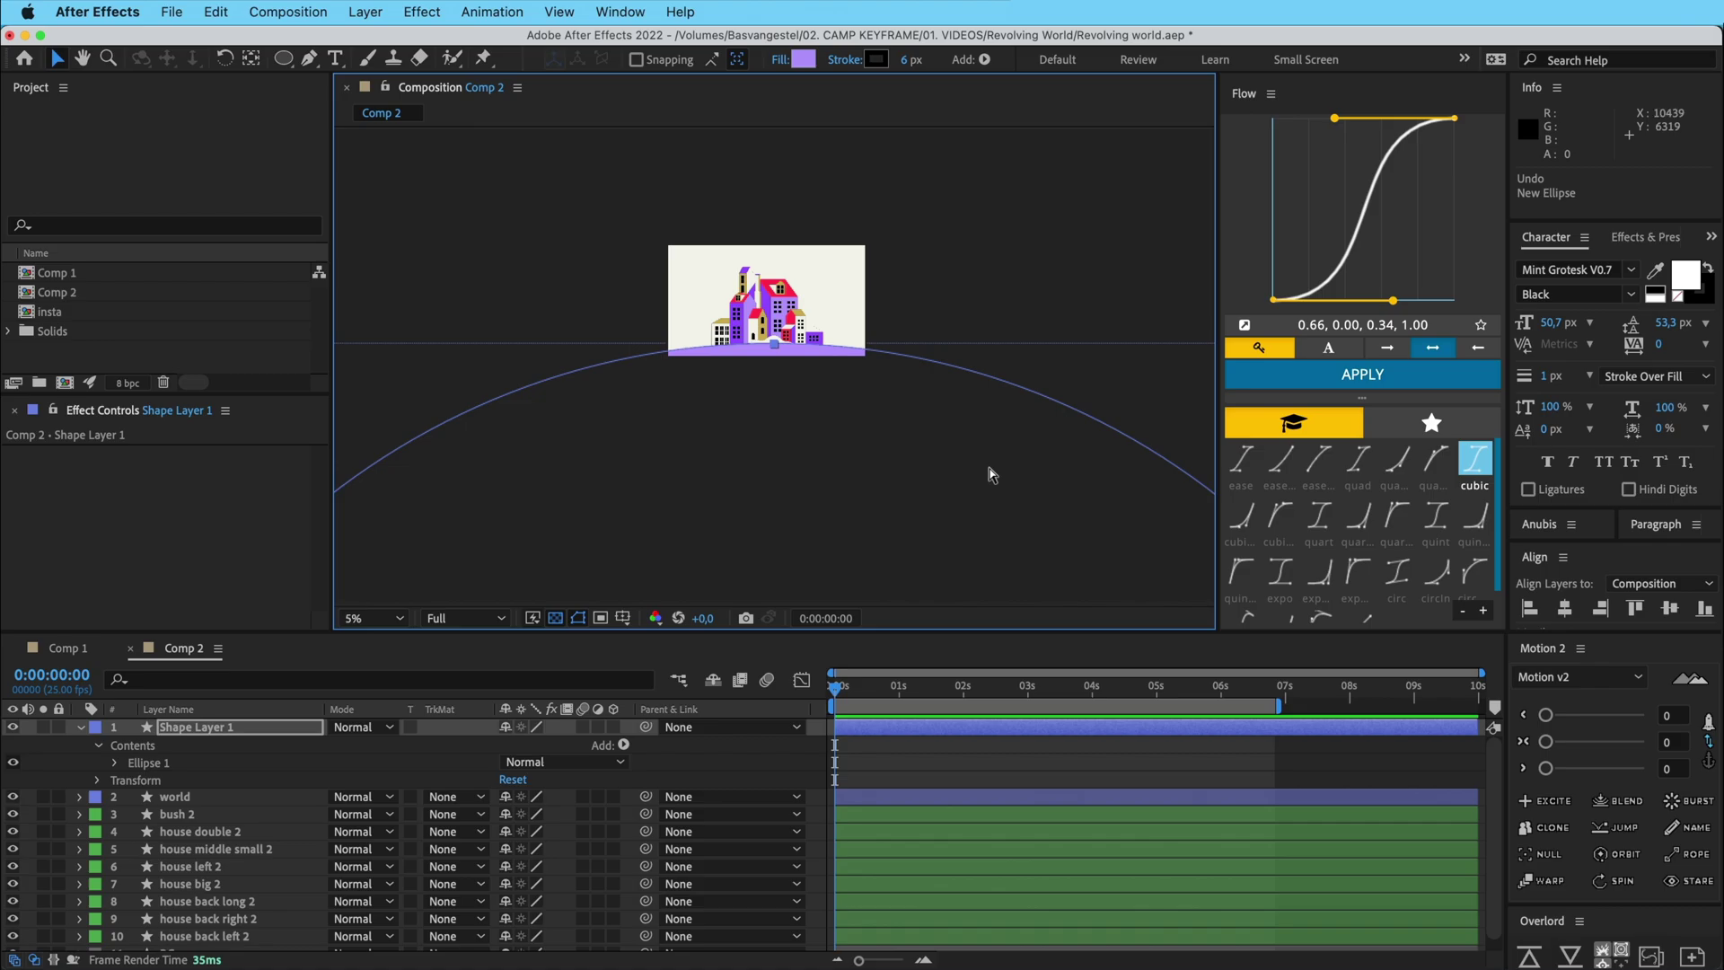
{"action": "key", "text": "space"}
{"action": "left_click_drag", "start_coordinate": [988, 466], "coordinate": [1004, 260]}
{"action": "key", "text": "space"}
{"action": "left_click_drag", "start_coordinate": [928, 404], "coordinate": [922, 316]}
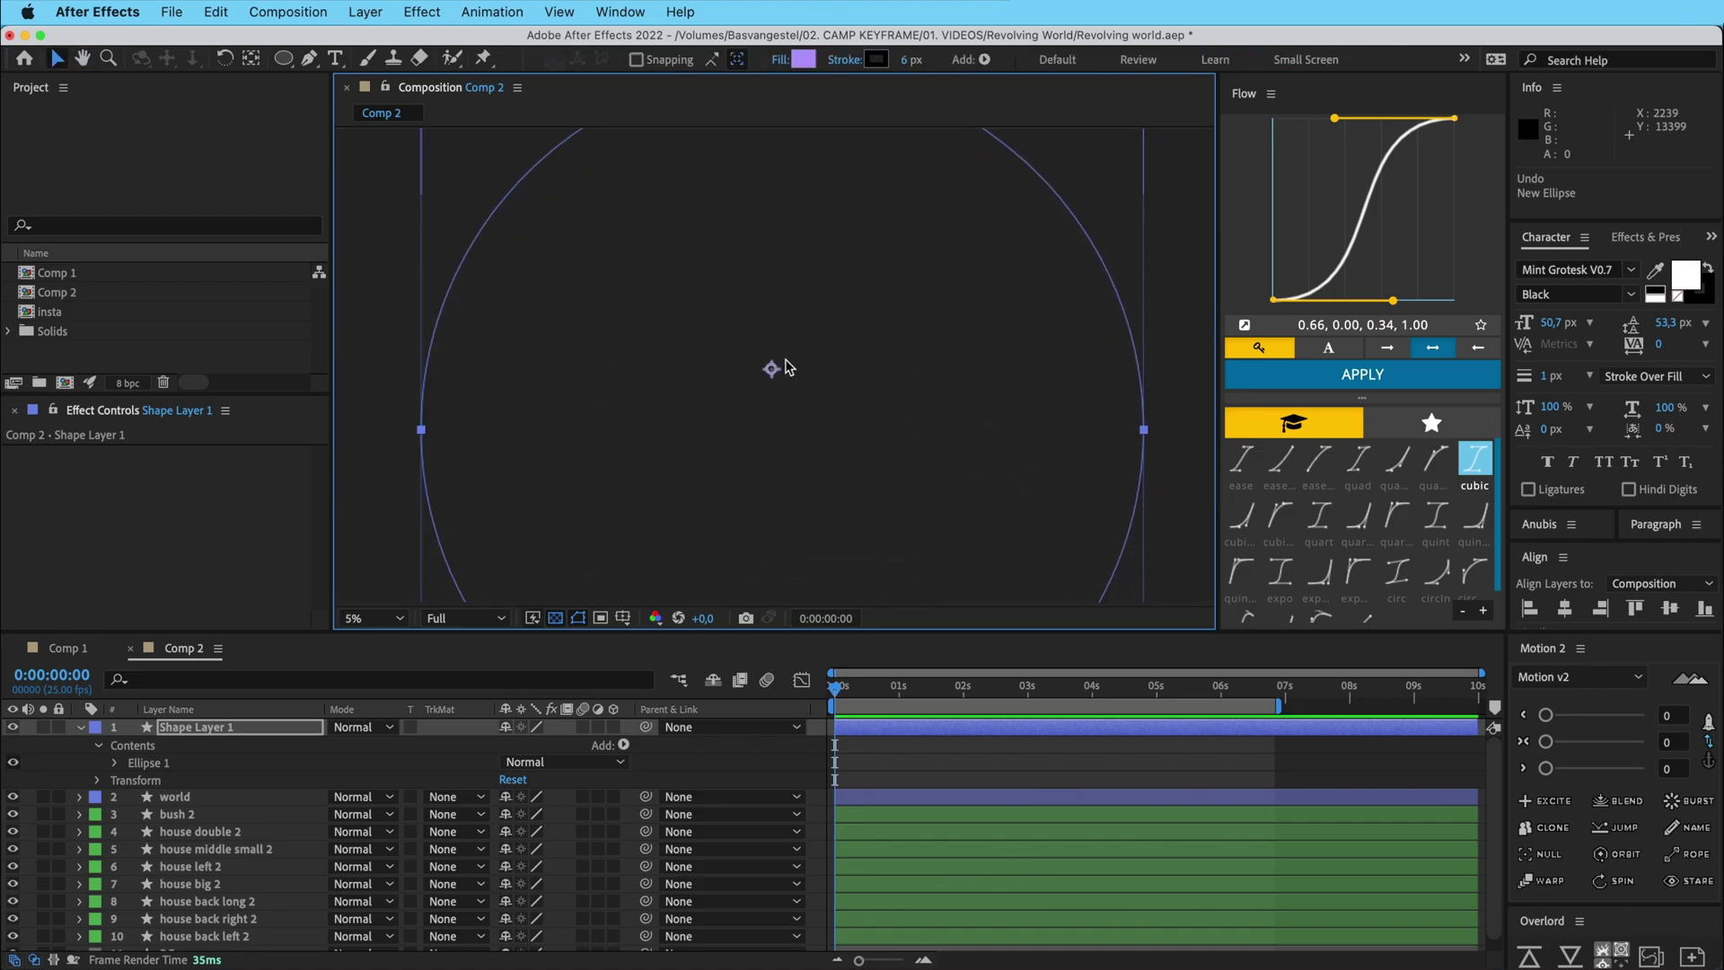
{"action": "left_click", "coordinate": [255, 61]}
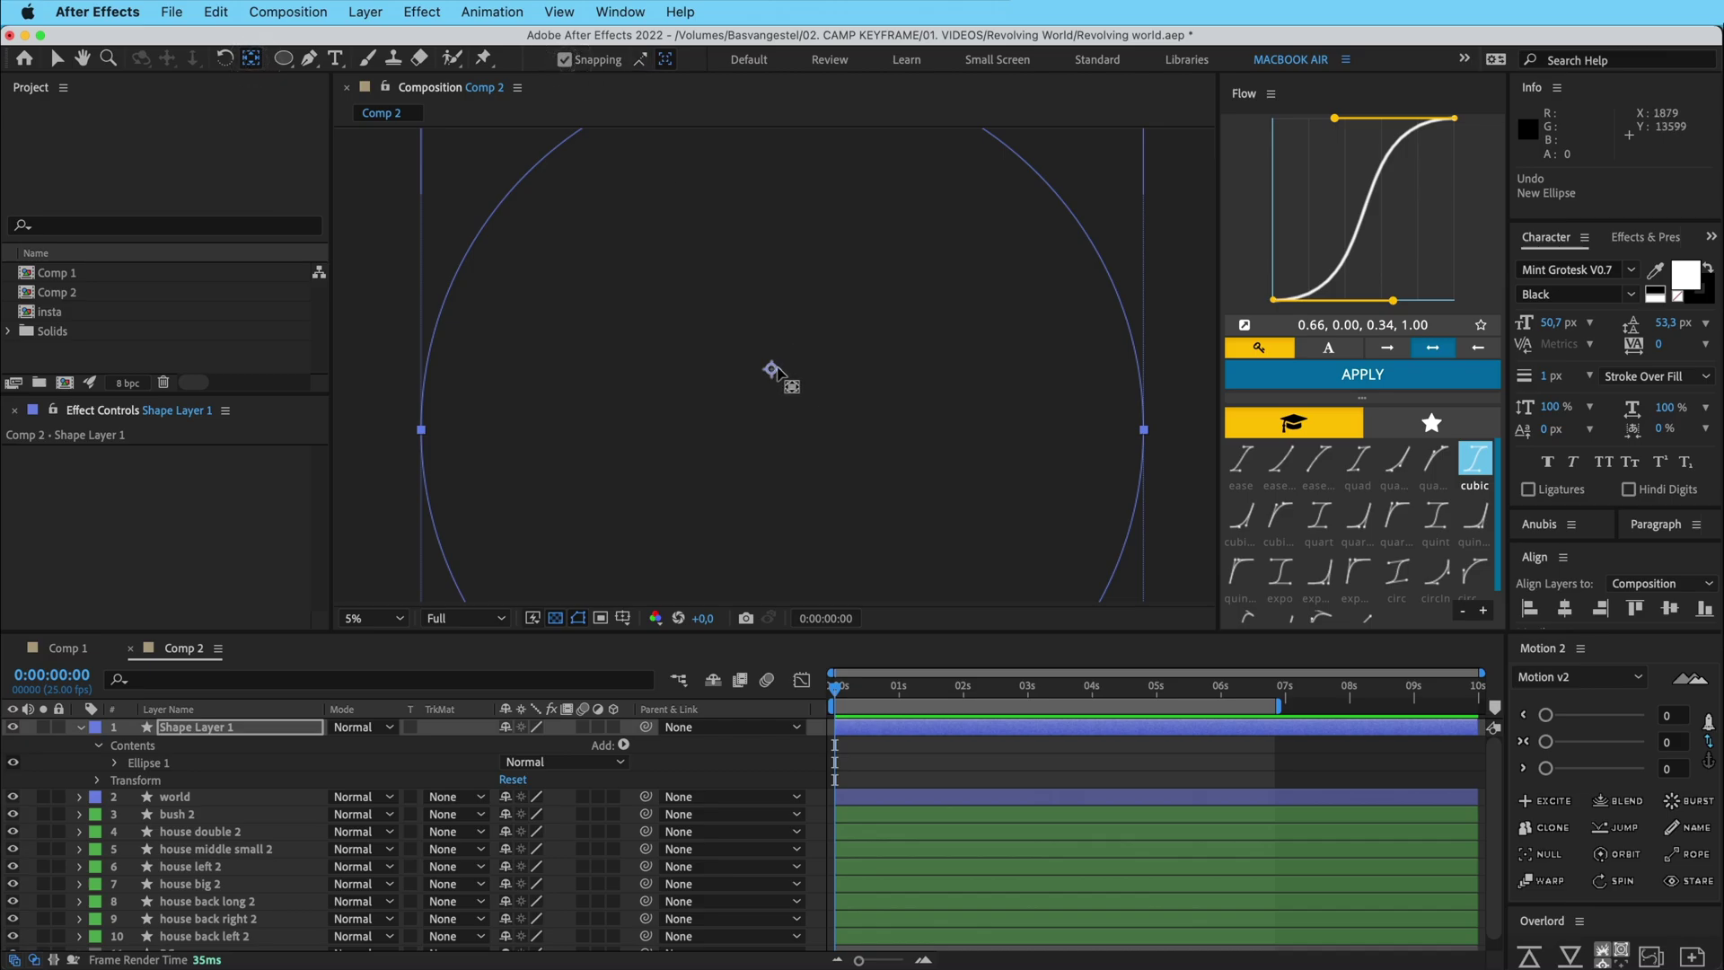
{"action": "left_click_drag", "start_coordinate": [778, 373], "coordinate": [789, 428]}
{"action": "left_click", "coordinate": [599, 59]}
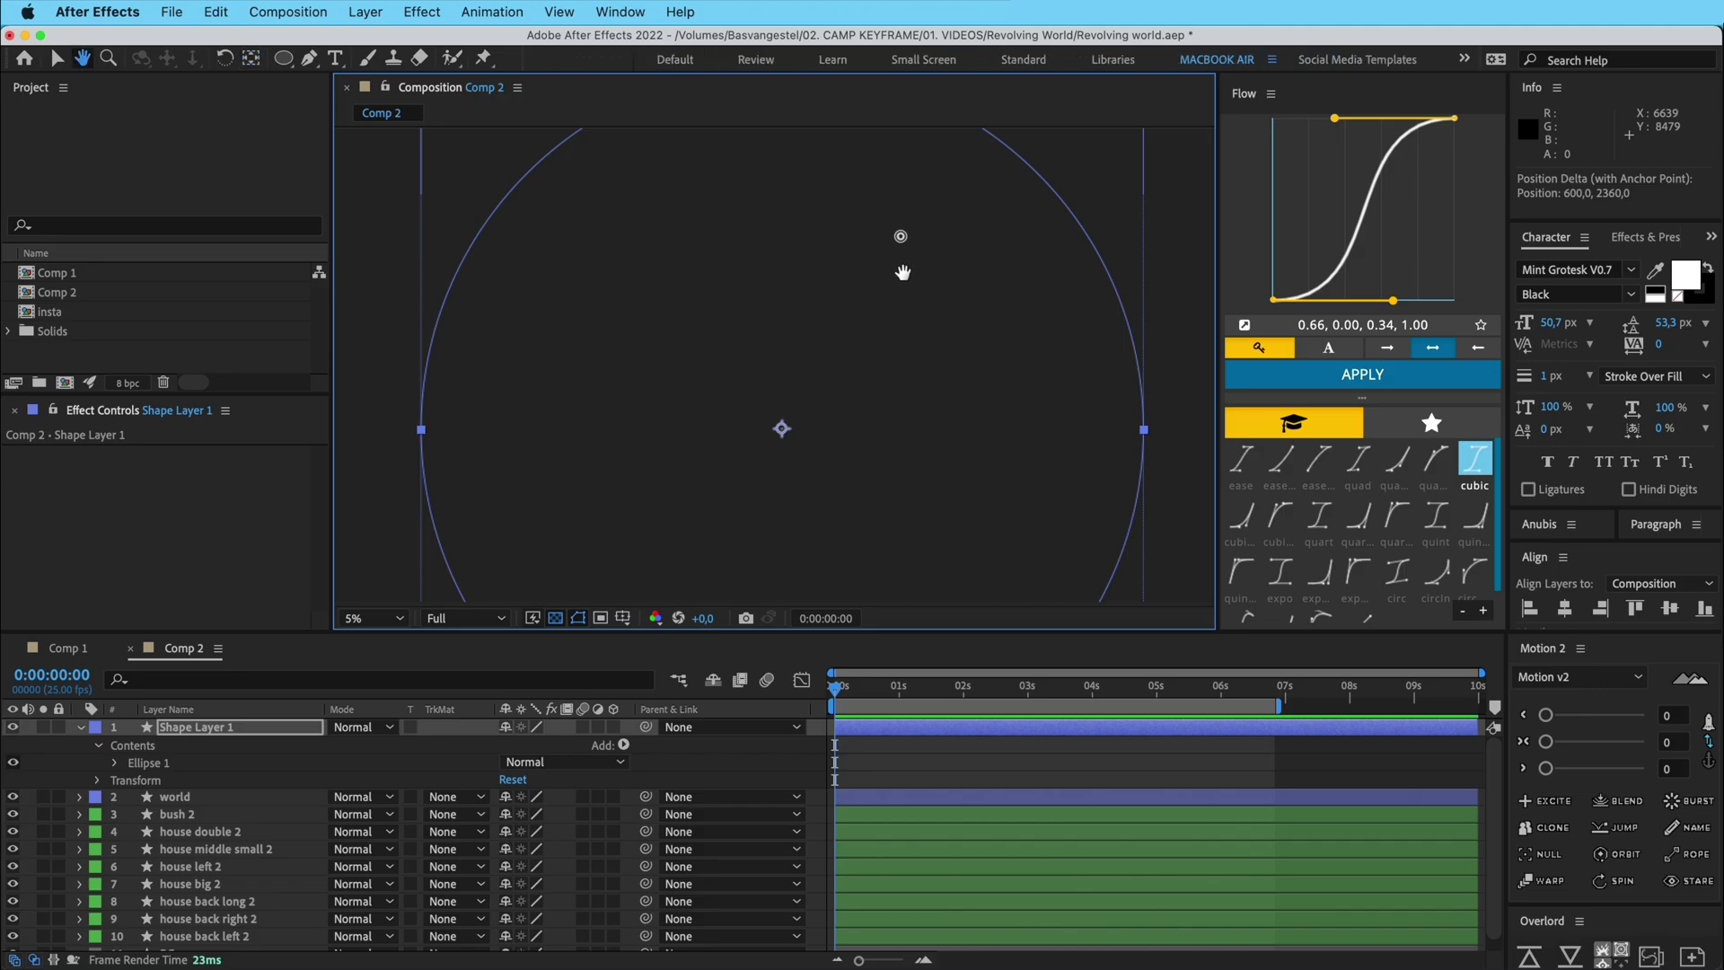
{"action": "key", "text": "v"}
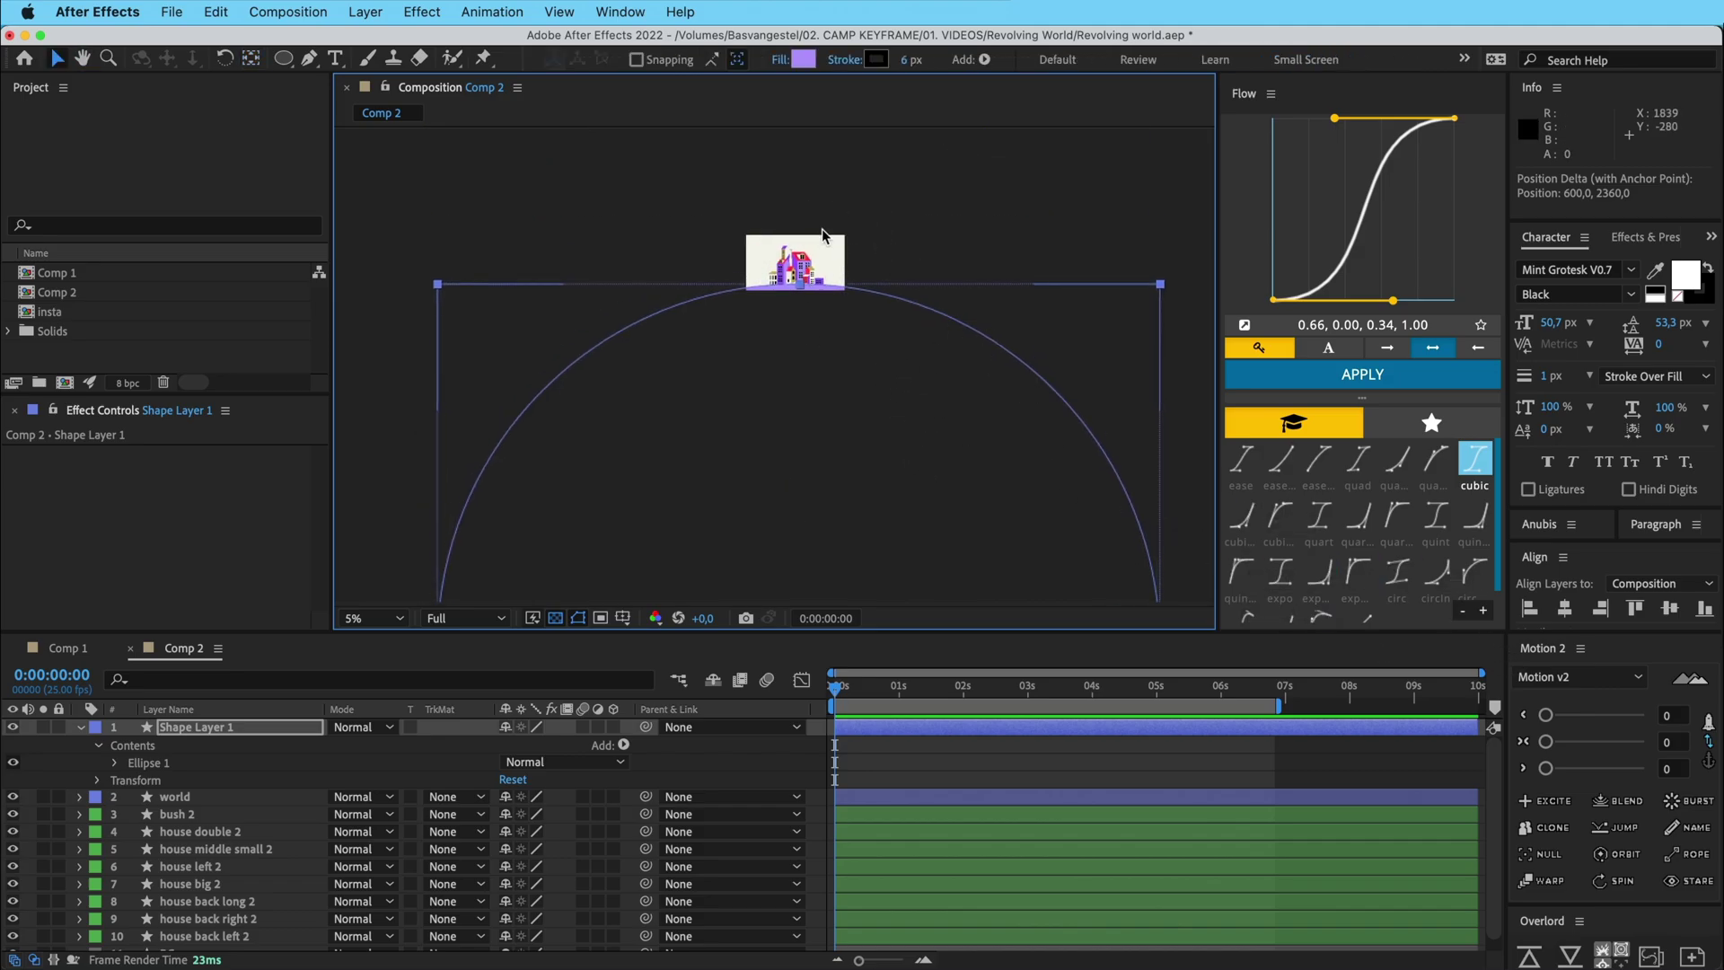
Centre the circle horizontally in the composition, and undo the attempted vertical alignment
{"action": "left_click", "coordinate": [1567, 612]}
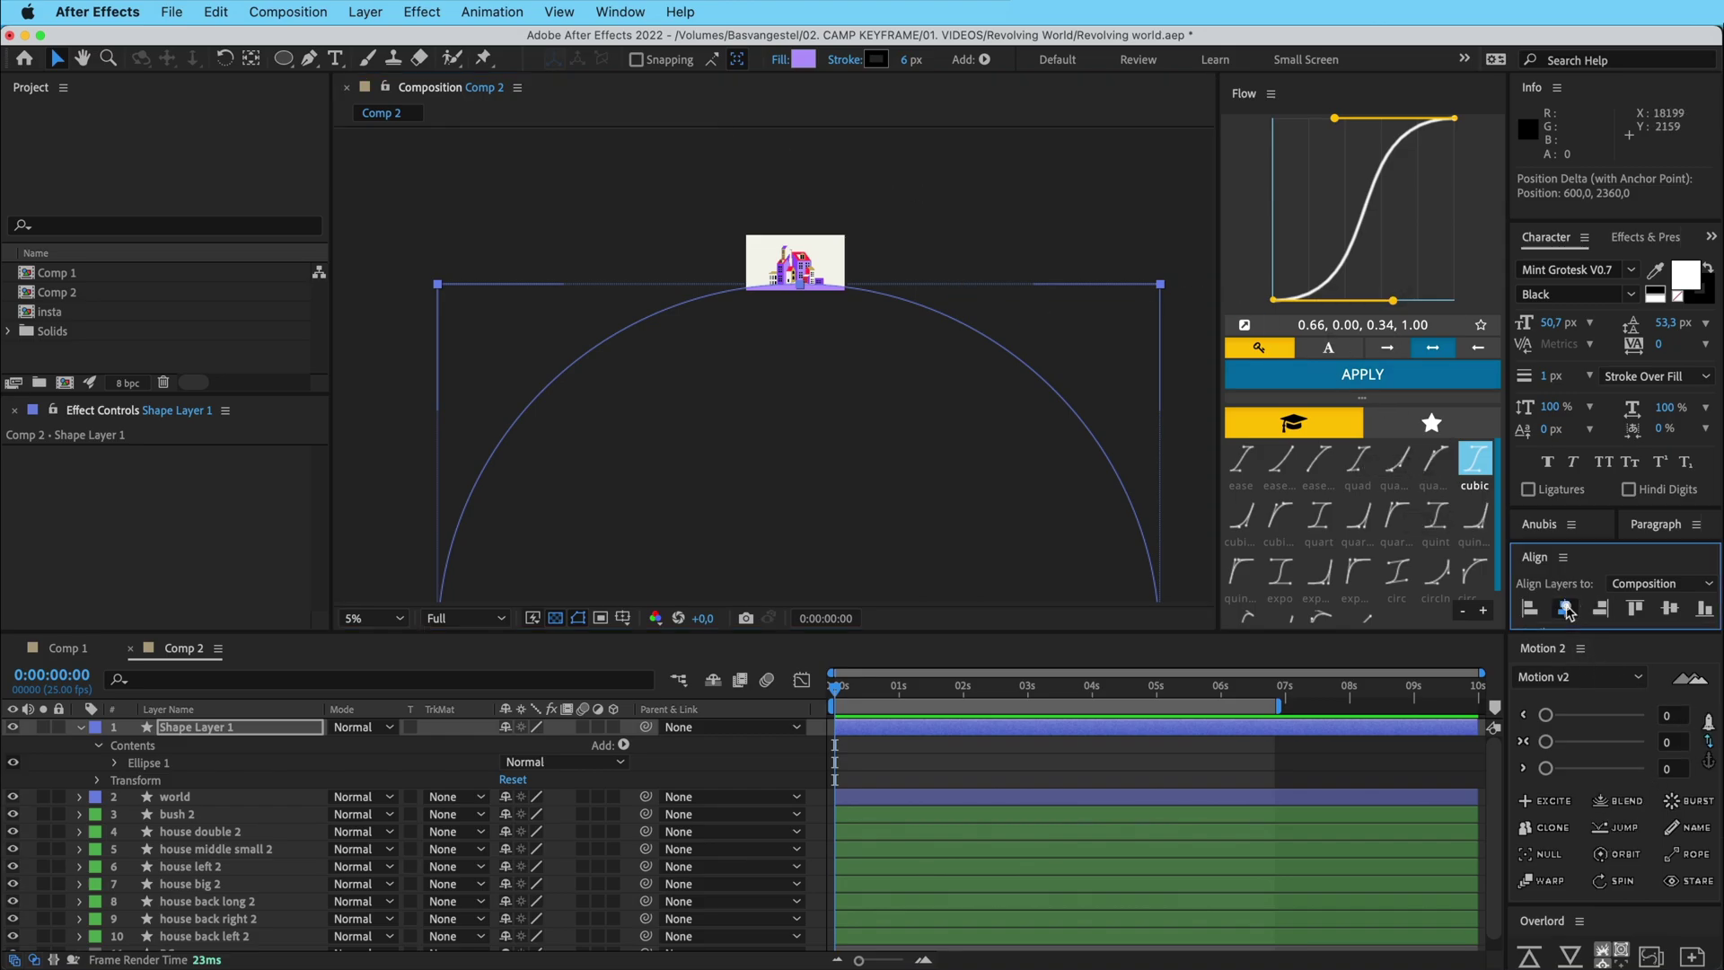
{"action": "left_click", "coordinate": [1669, 610]}
{"action": "key", "text": "super+z"}
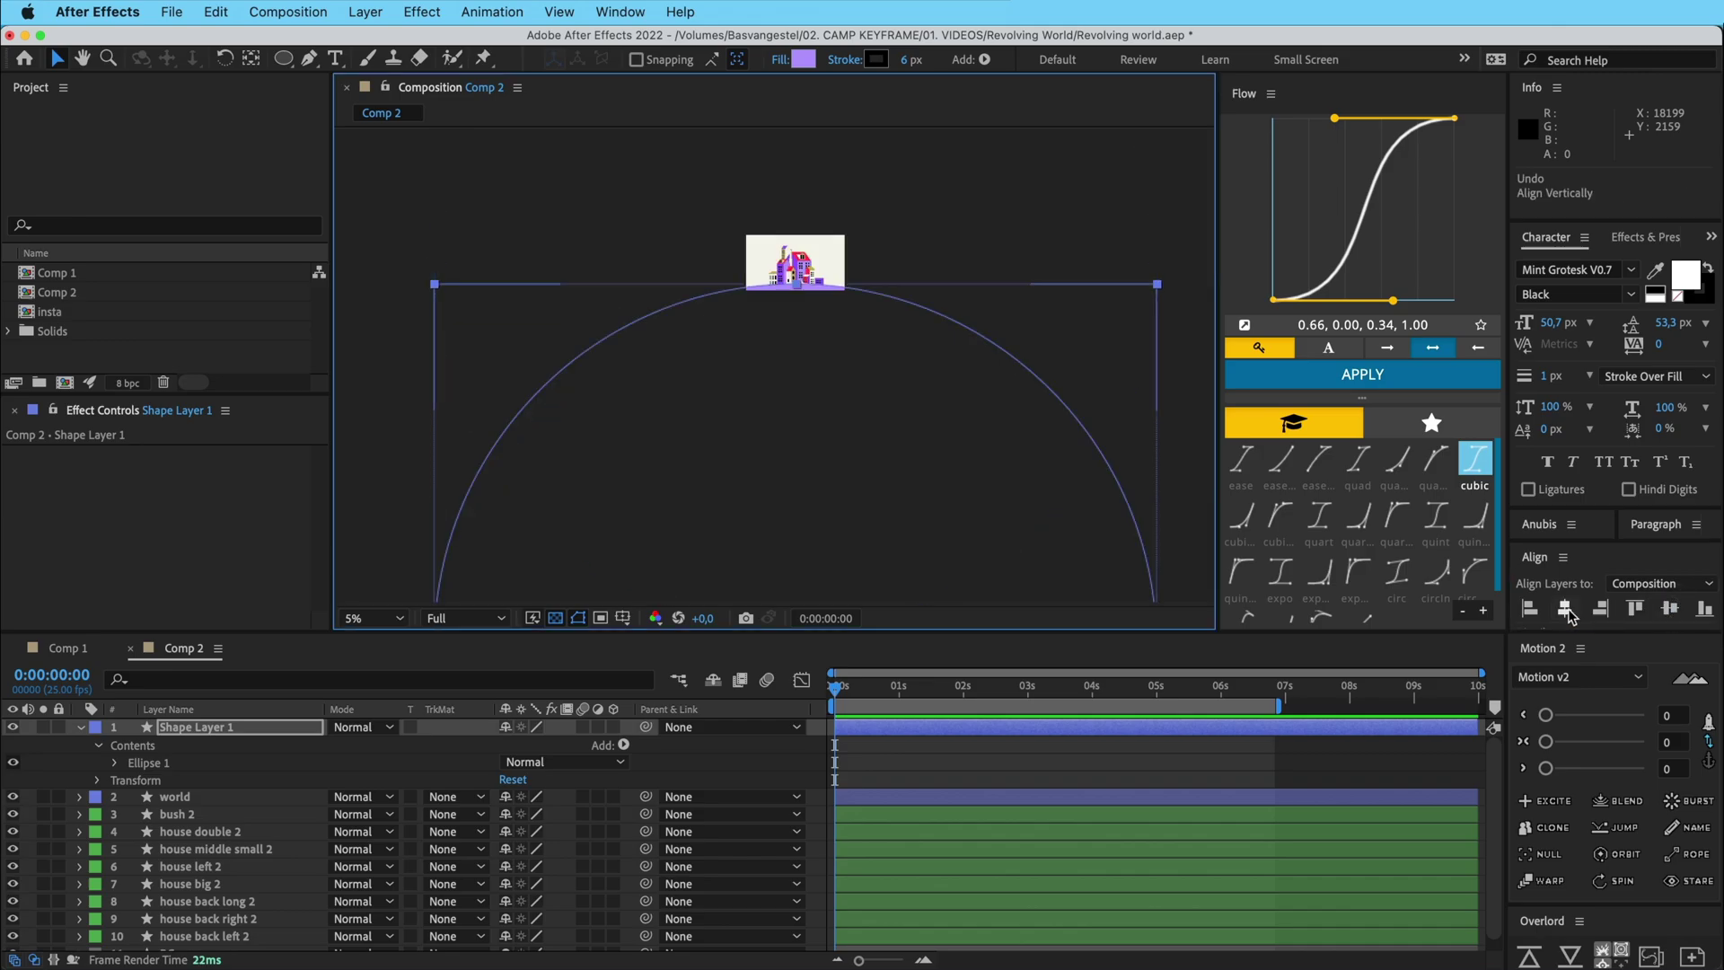
Examine up close how the circle's upper arc matches the purple ground beneath the houses
{"action": "left_click", "coordinate": [939, 230]}
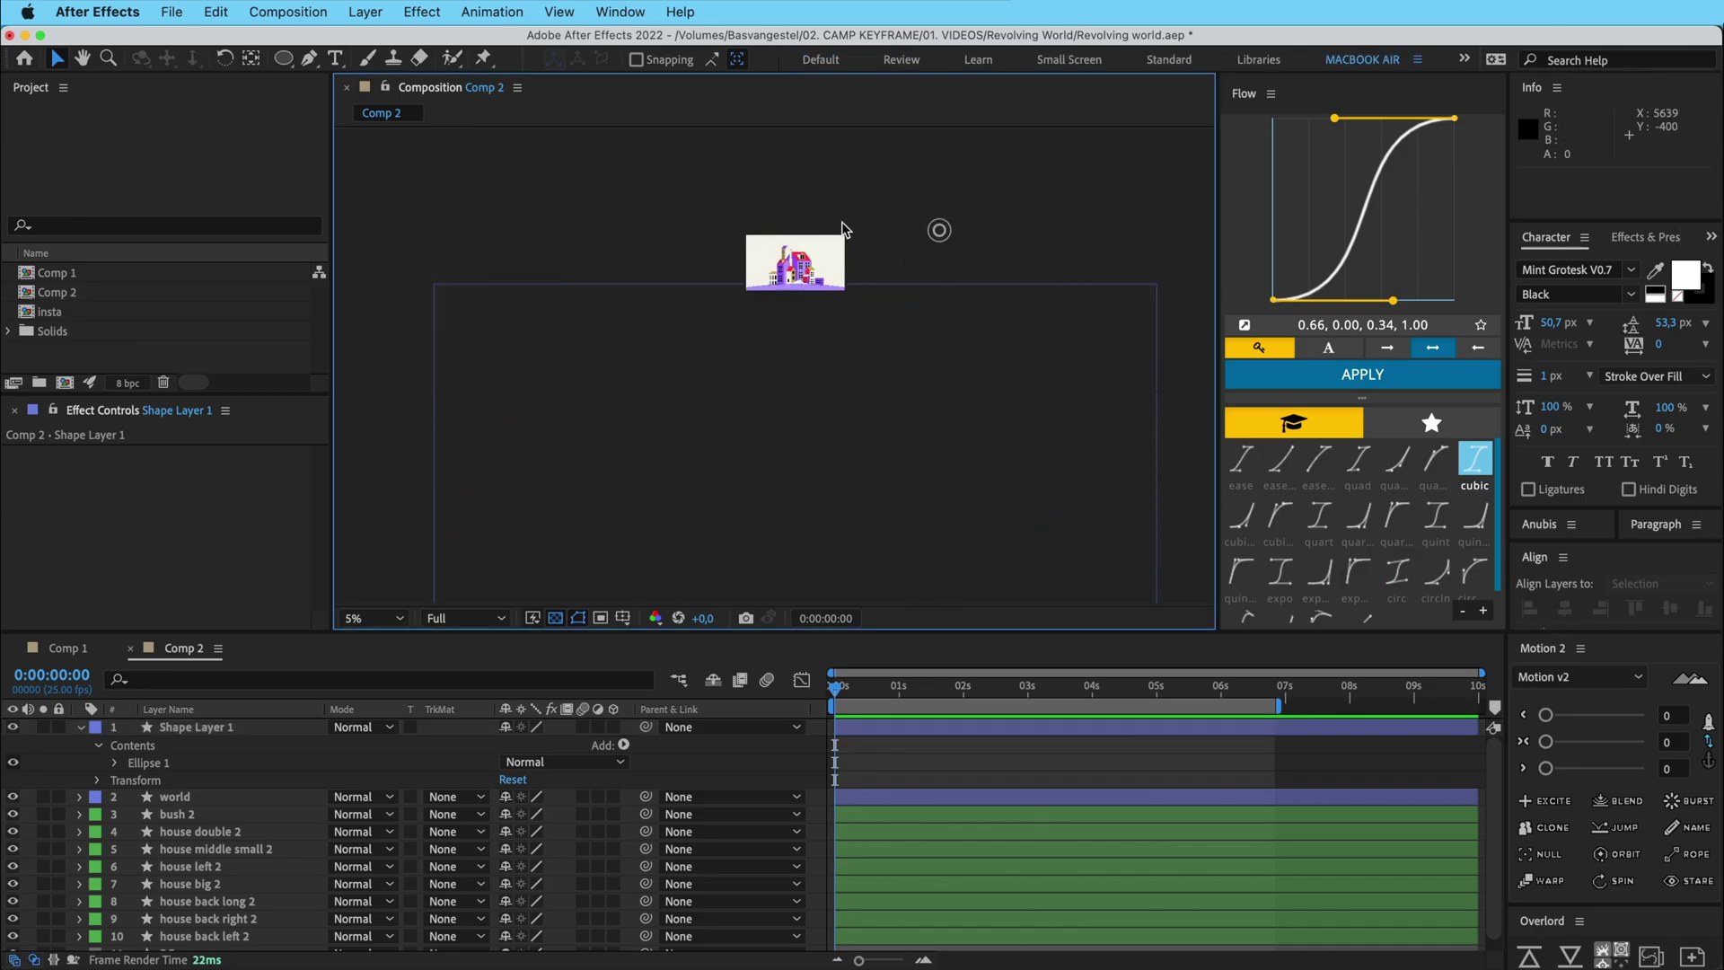
{"action": "key", "text": "period"}
{"action": "key", "text": "period"}
{"action": "left_click_drag", "start_coordinate": [815, 196], "coordinate": [821, 503]}
{"action": "left_click", "coordinate": [862, 473]}
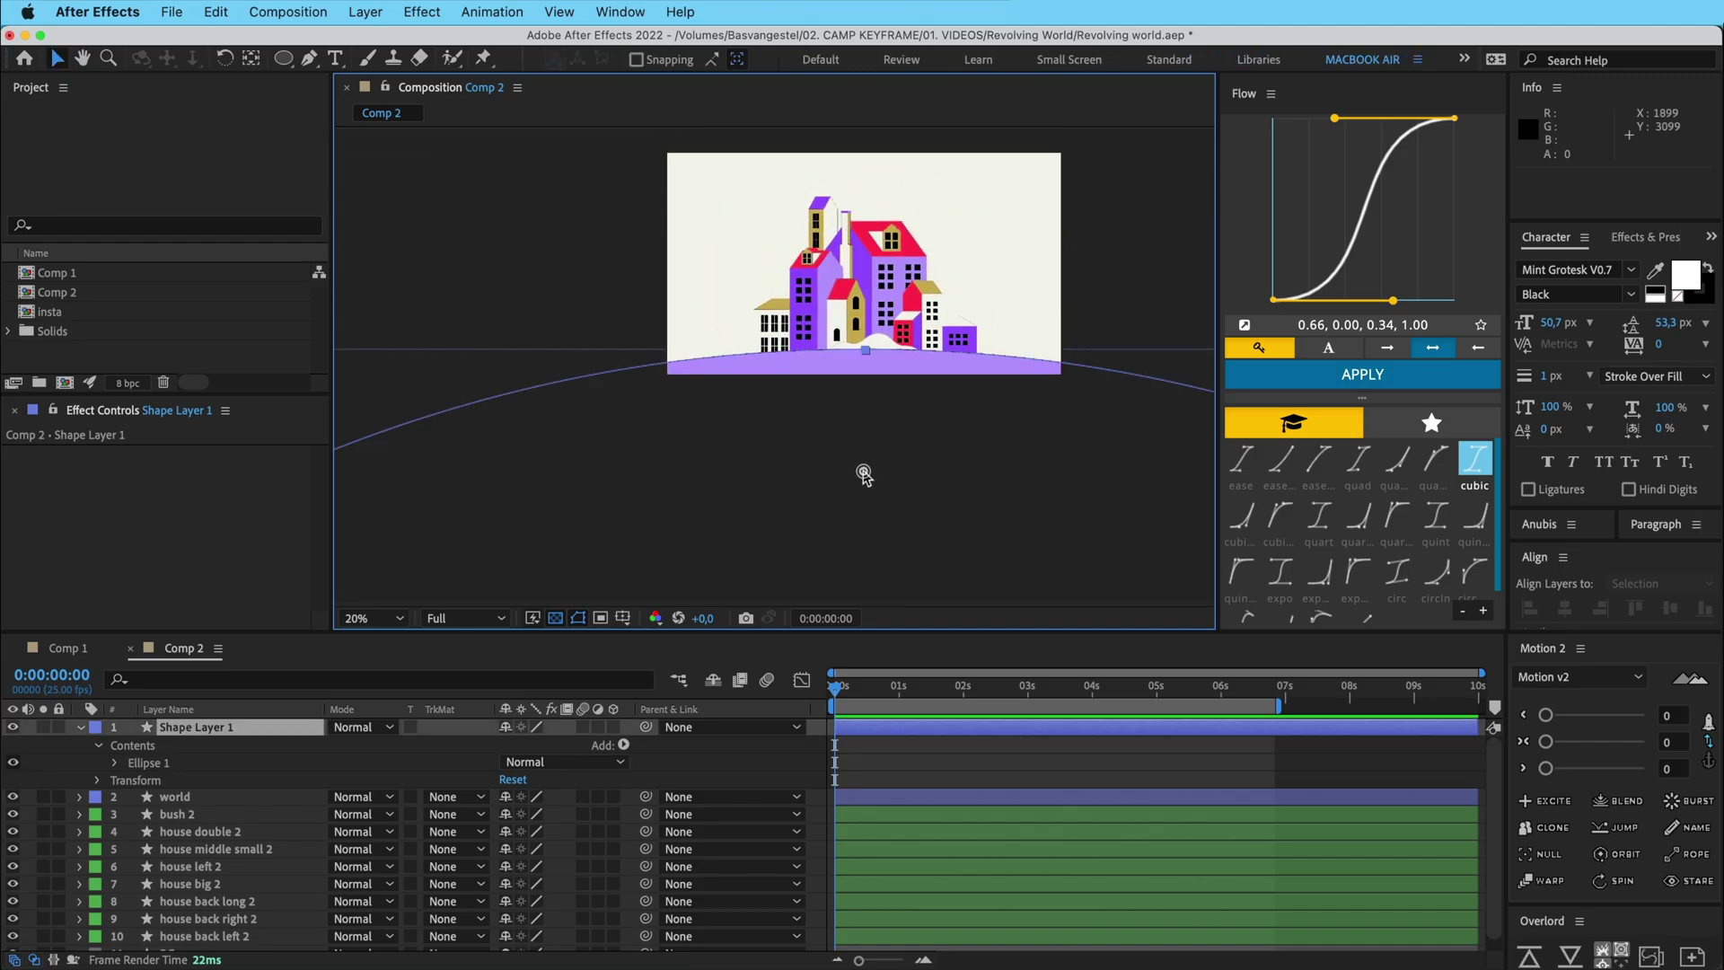
{"action": "left_click_drag", "start_coordinate": [899, 386], "coordinate": [863, 423]}
{"action": "left_click", "coordinate": [1065, 286]}
{"action": "key", "text": "period"}
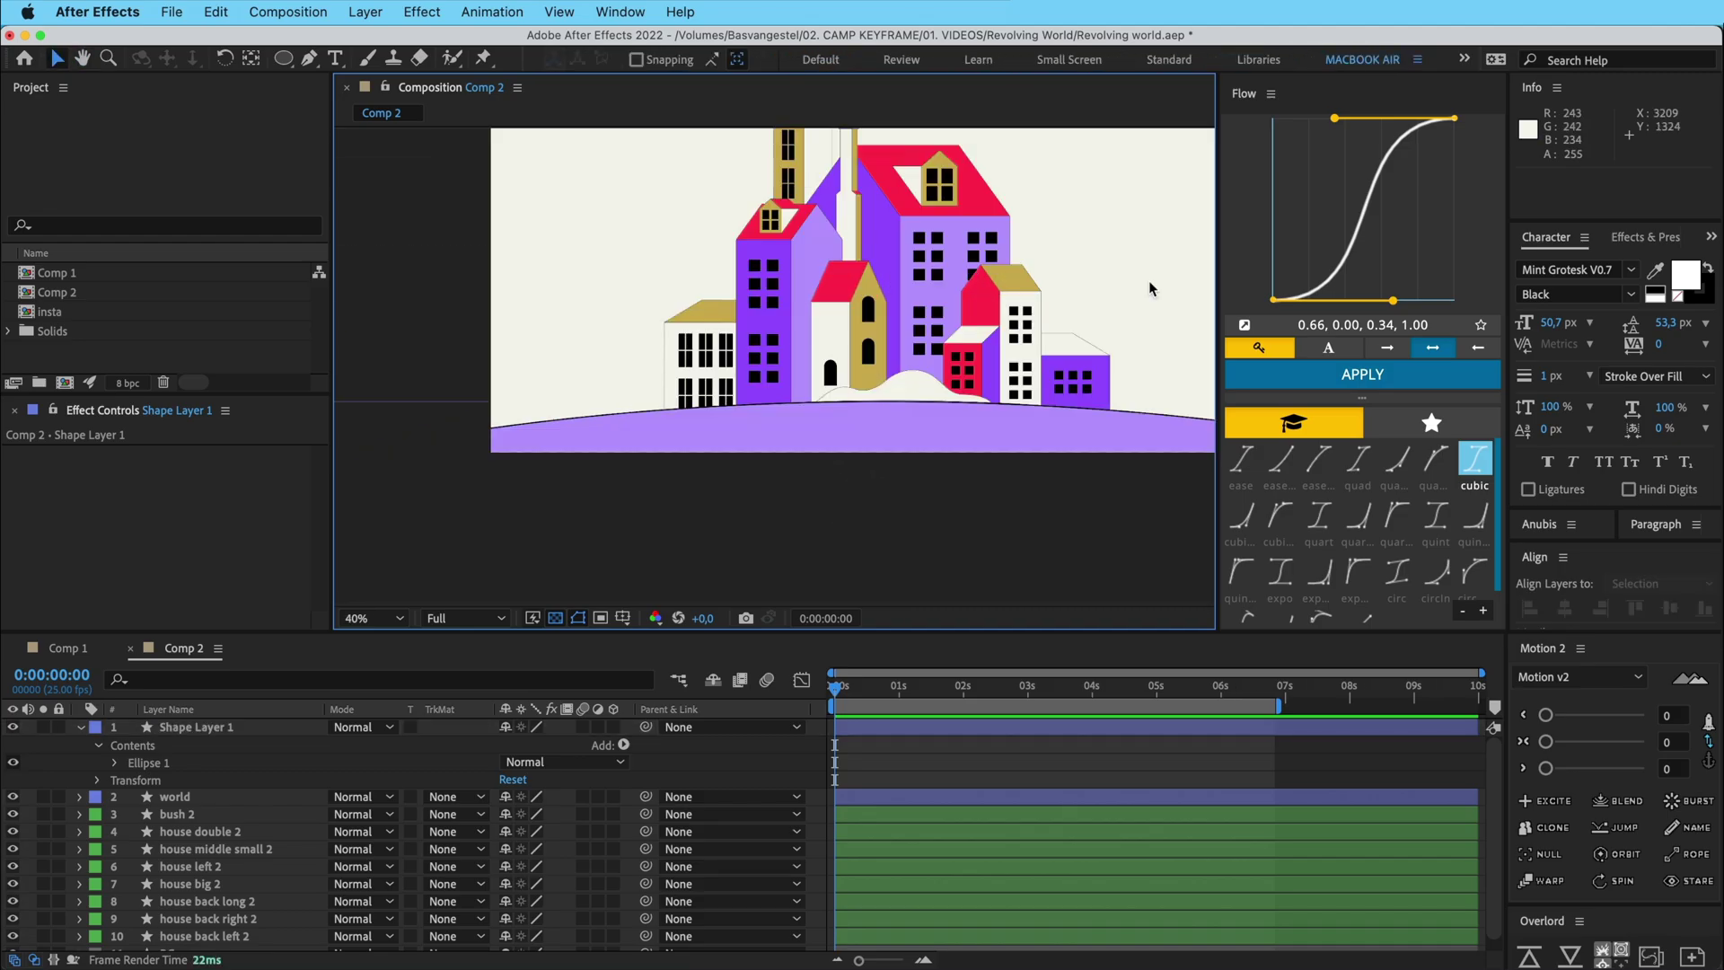
{"action": "left_click_drag", "start_coordinate": [1076, 272], "coordinate": [958, 386]}
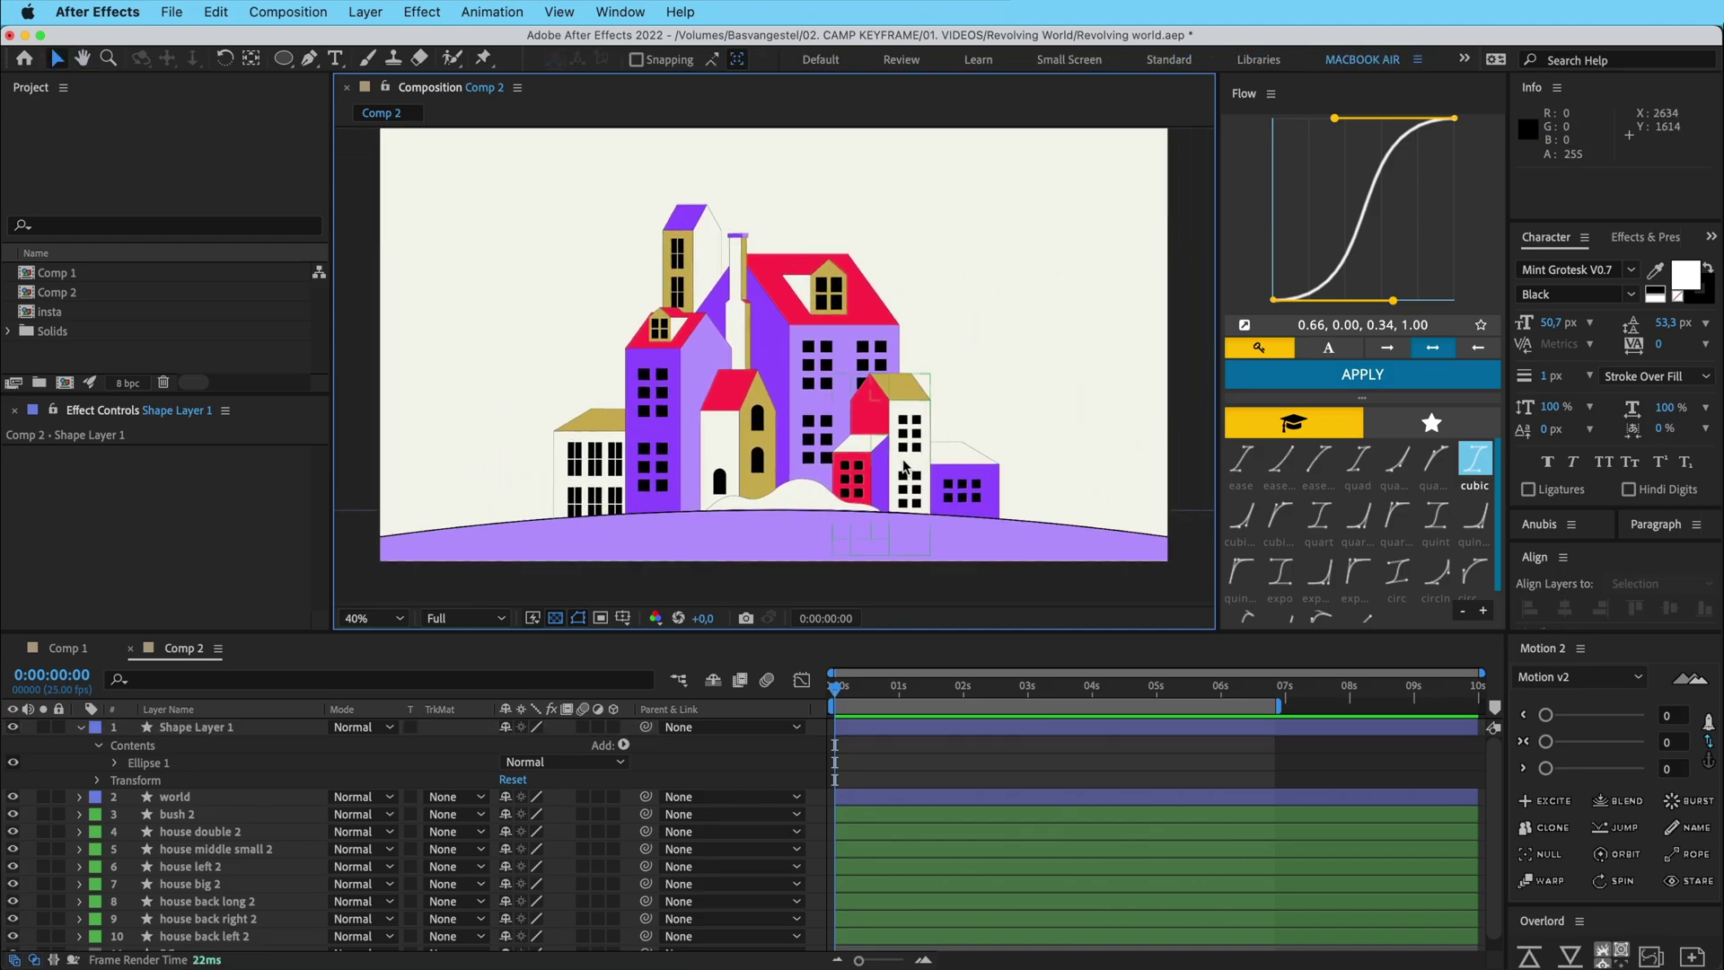
Delete the original world ground layer beneath the new circle layer
{"action": "left_click", "coordinate": [83, 726]}
{"action": "left_click", "coordinate": [175, 797]}
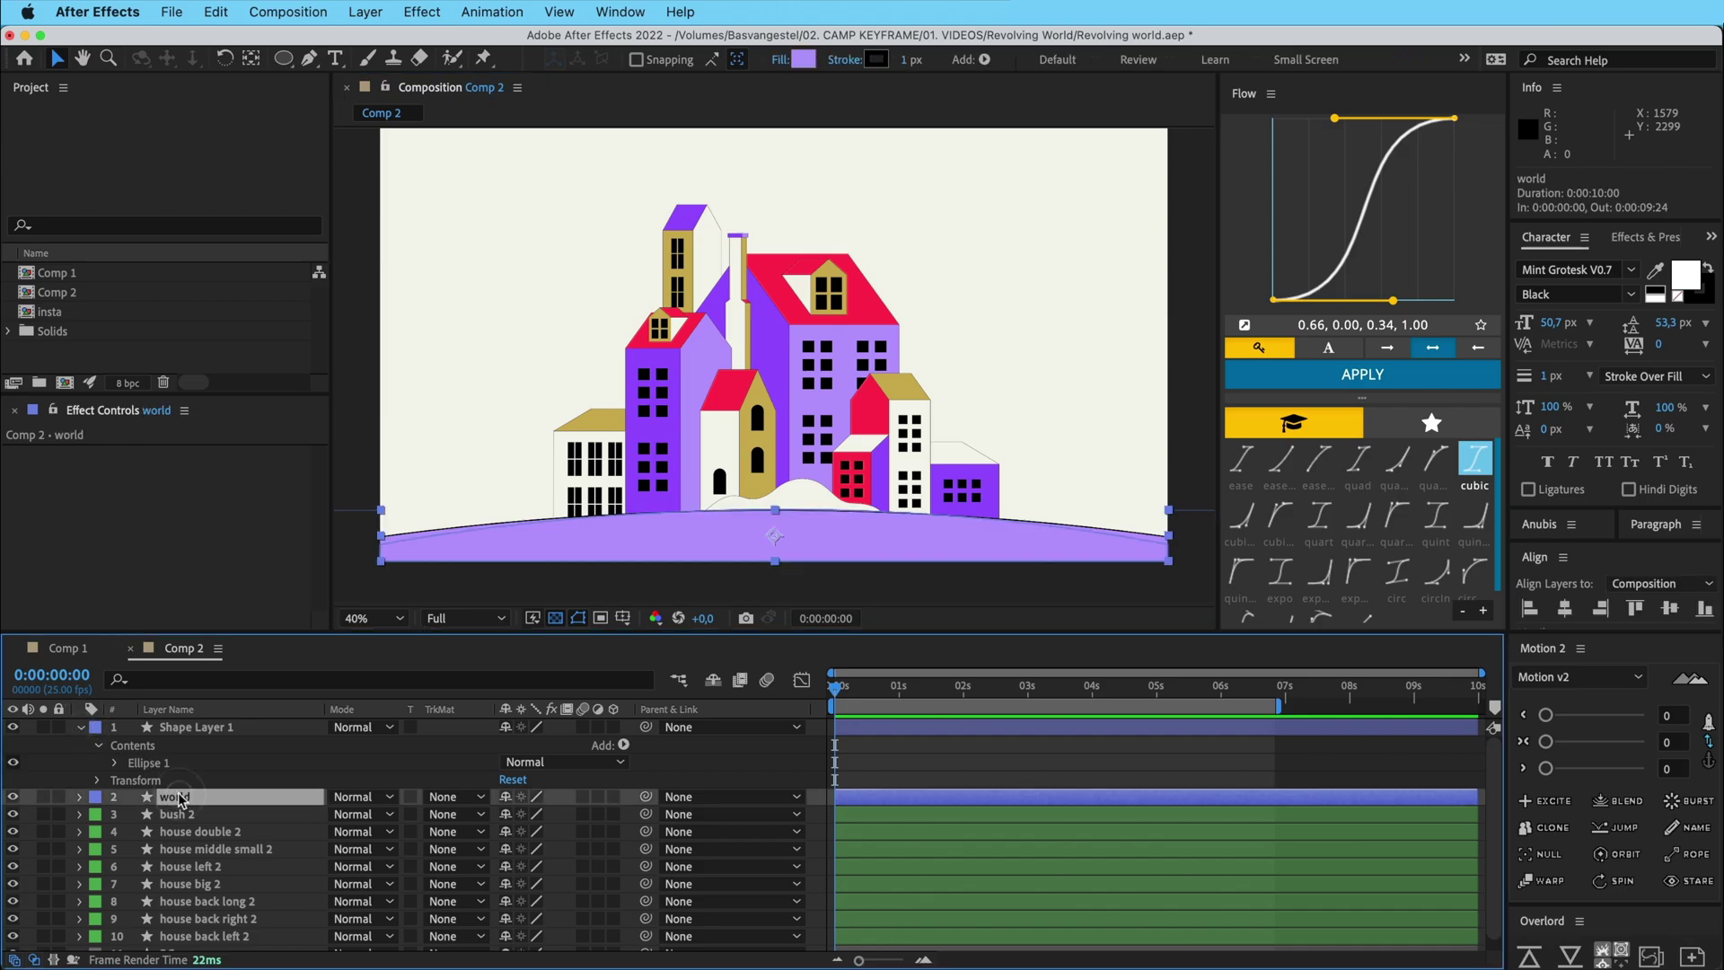
{"action": "key", "text": "Delete"}
Set the circle's stroke width to 2 px to suit the outlines of the houses
{"action": "left_click", "coordinate": [664, 555]}
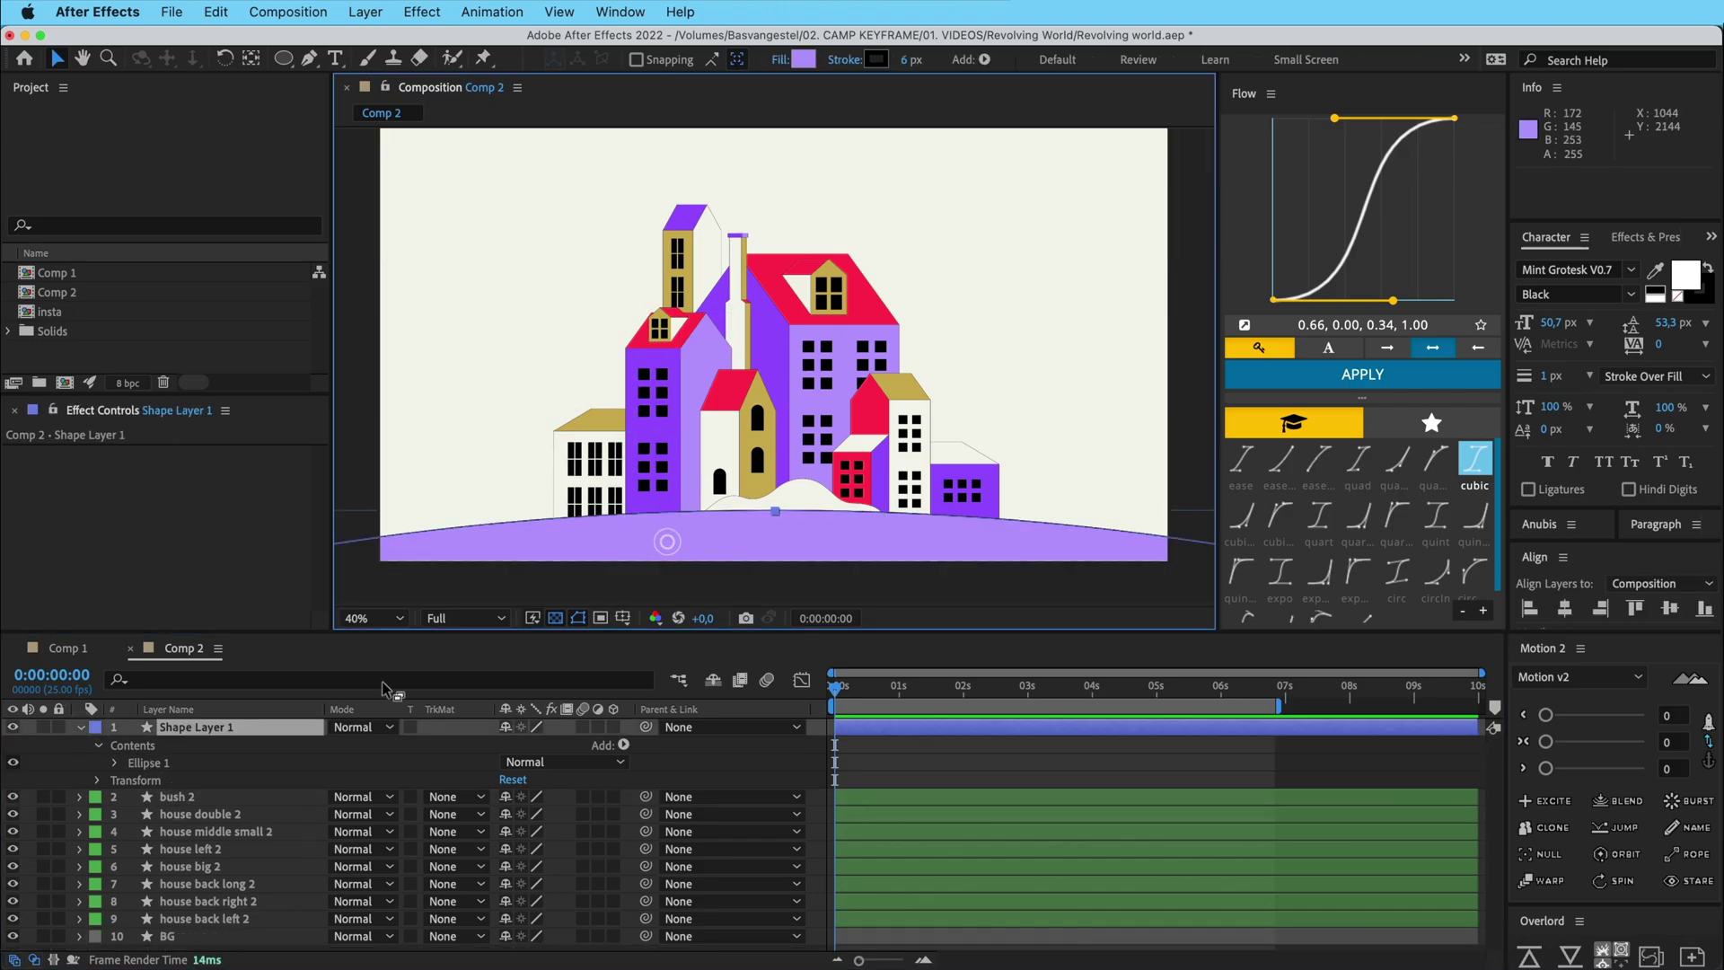
{"action": "left_click_drag", "start_coordinate": [616, 532], "coordinate": [681, 403]}
{"action": "scroll", "coordinate": [641, 476], "scroll_direction": "up", "scroll_amount": 2}
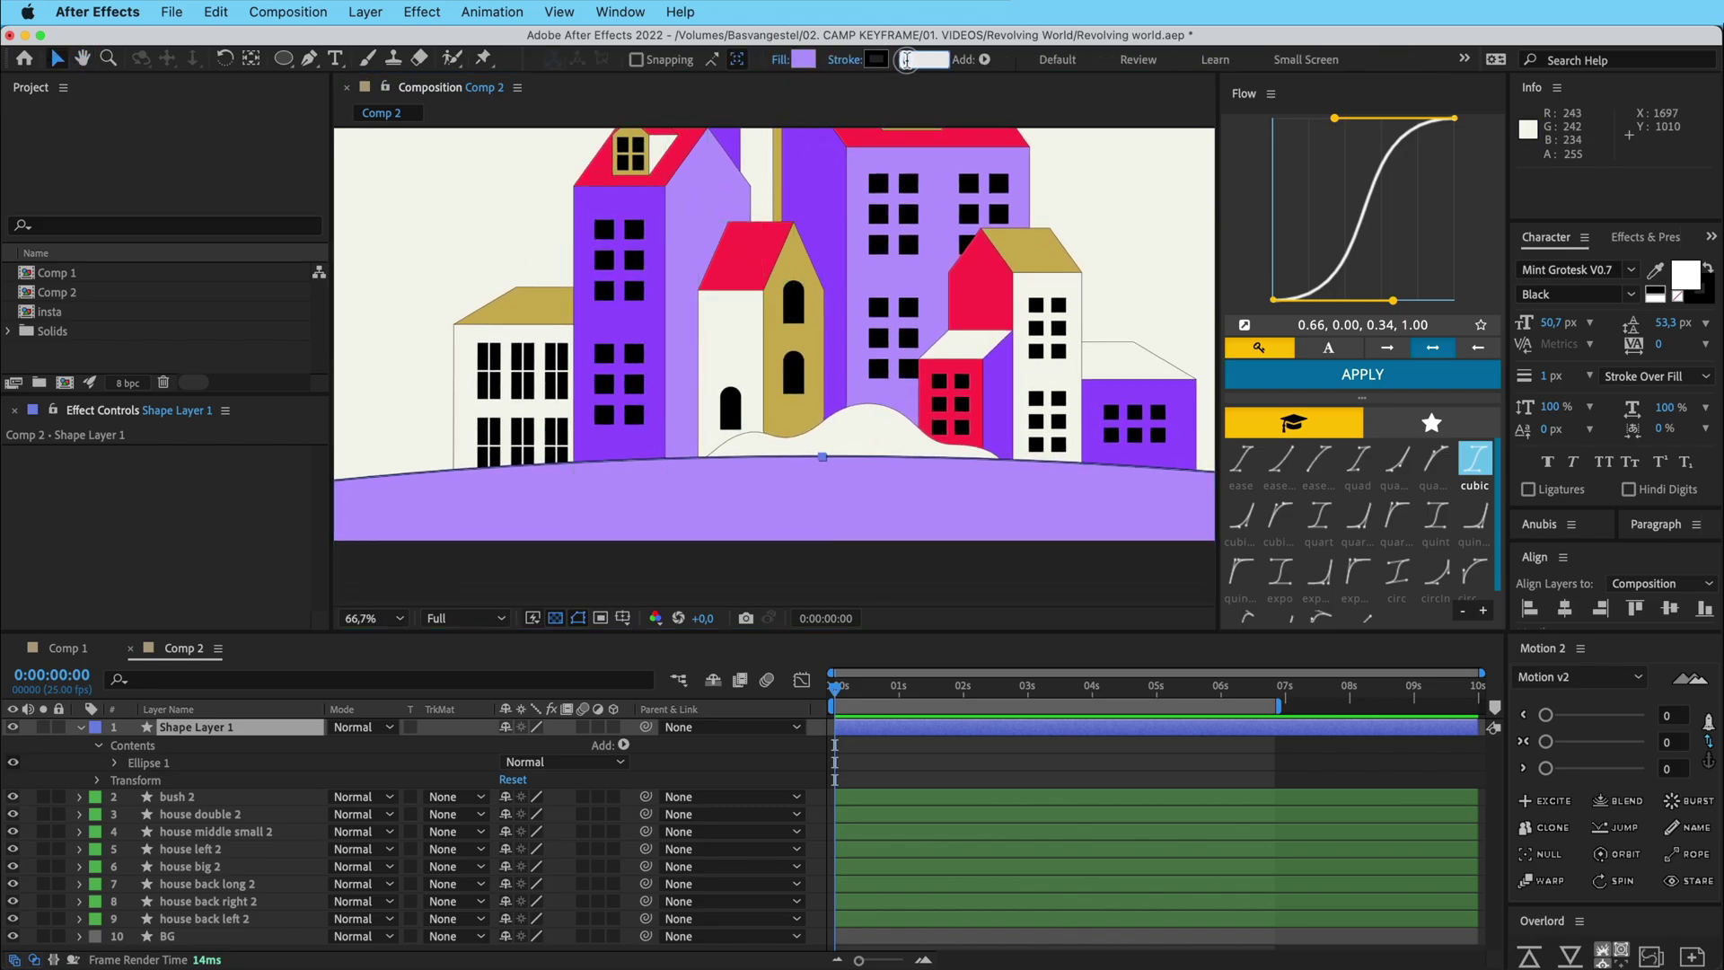
{"action": "left_click", "coordinate": [911, 757]}
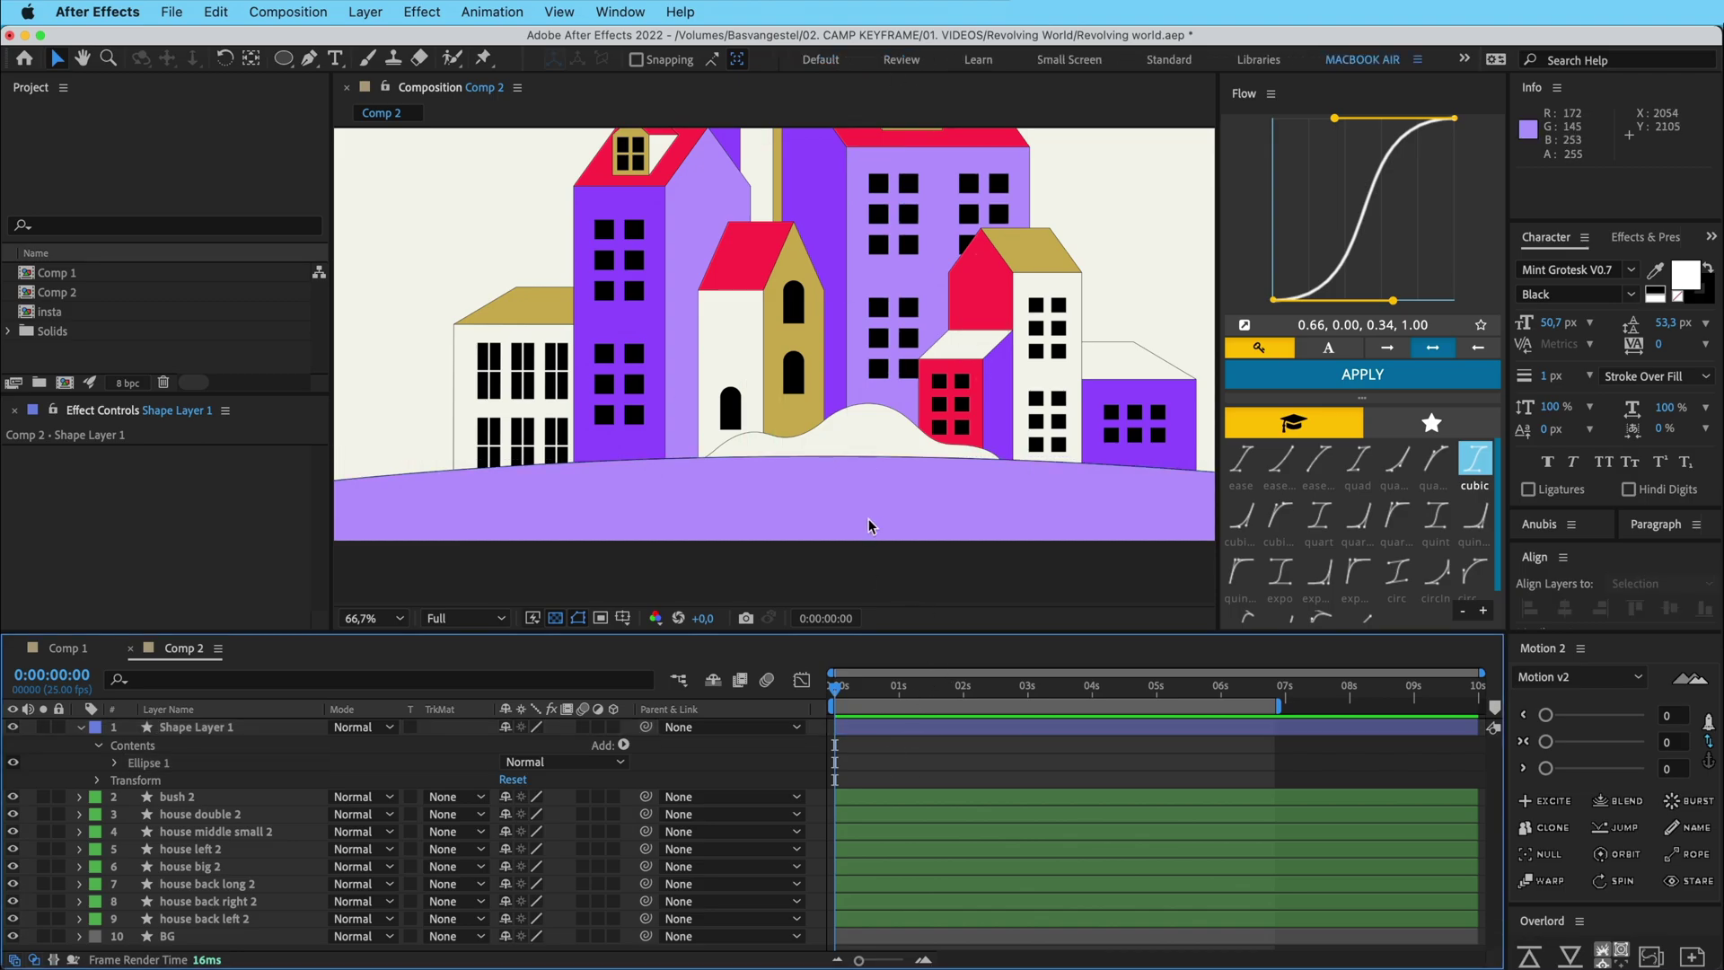
Rename the circle's shape layer as world and collapse its properties
{"action": "scroll", "coordinate": [891, 472], "scroll_direction": "down", "scroll_amount": 2}
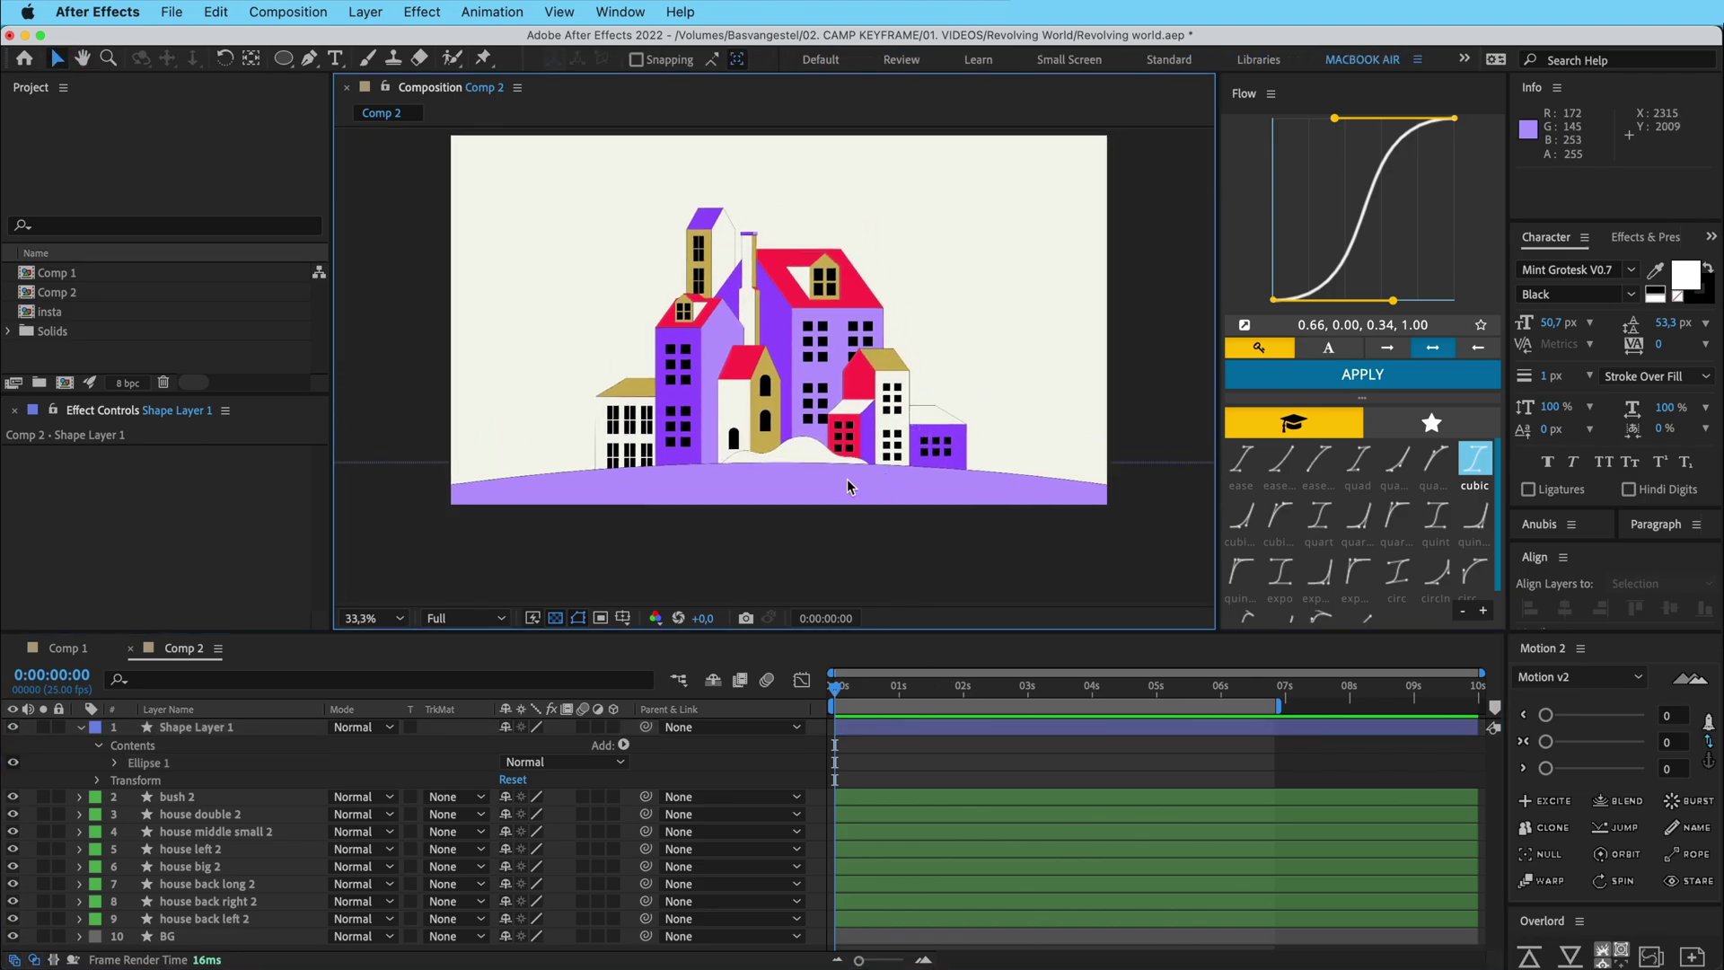
{"action": "left_click", "coordinate": [204, 736]}
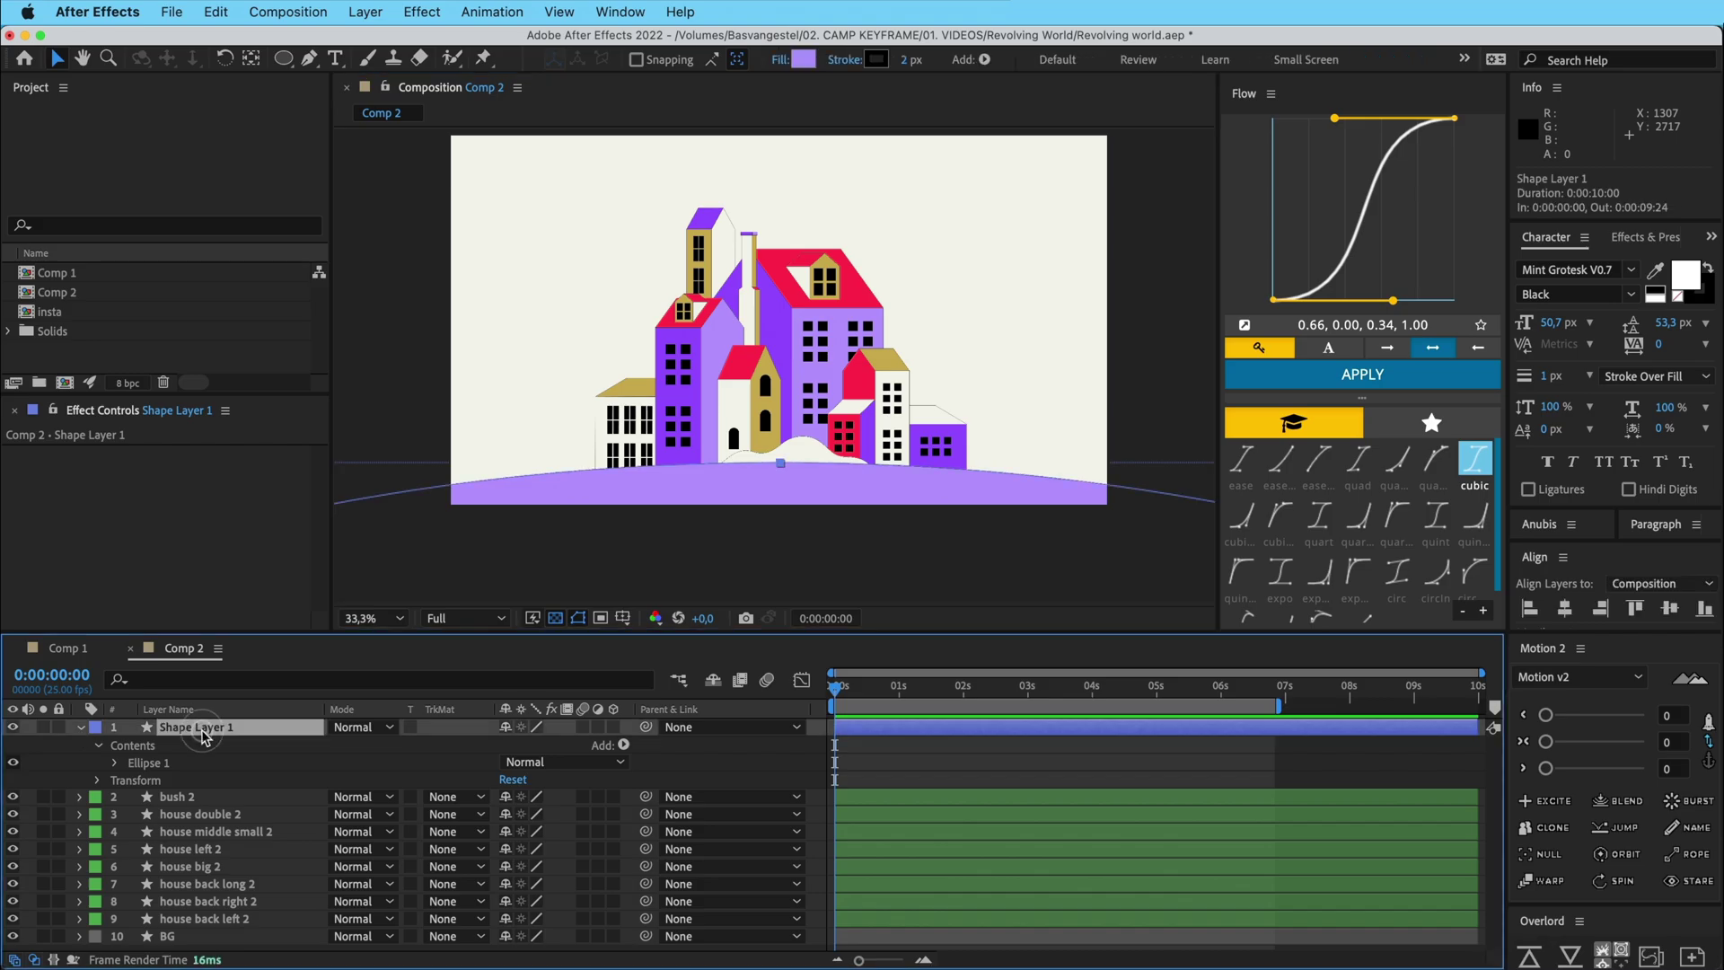
{"action": "key", "text": "Return"}
{"action": "type", "text": "world"}
{"action": "key", "text": "Return"}
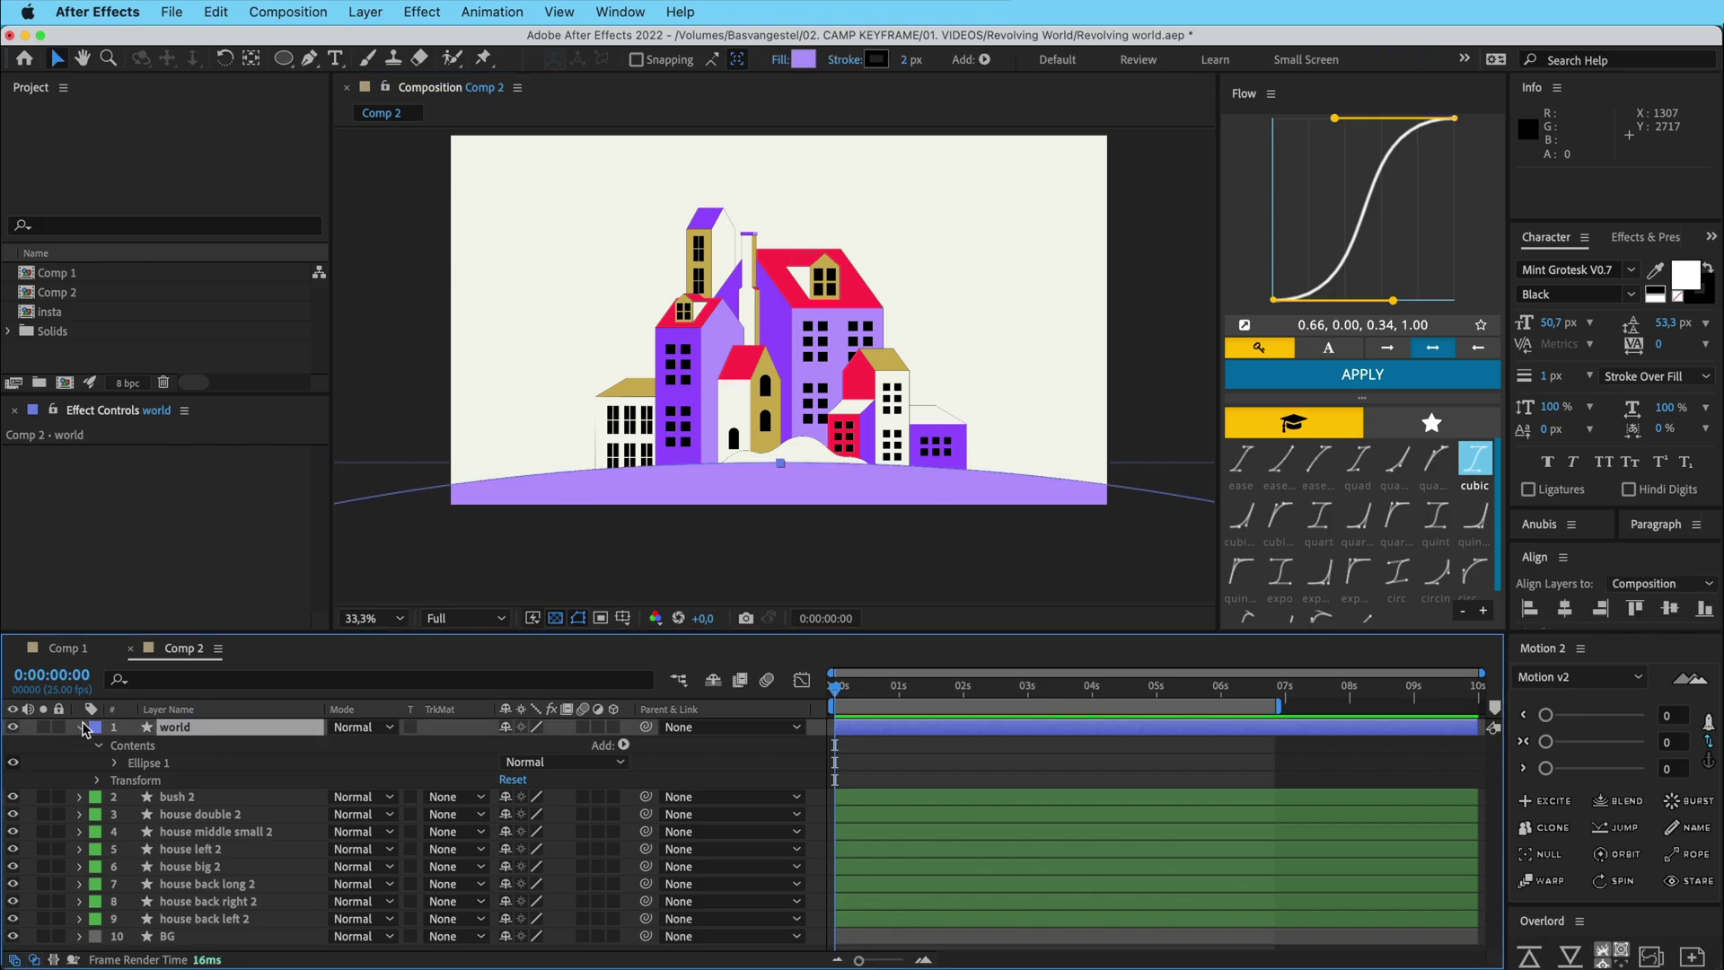
{"action": "left_click", "coordinate": [80, 727]}
Parent the layers from bush 2 through house back left 2 to the world layer, and lock the BG layer
{"action": "left_click", "coordinate": [201, 746]}
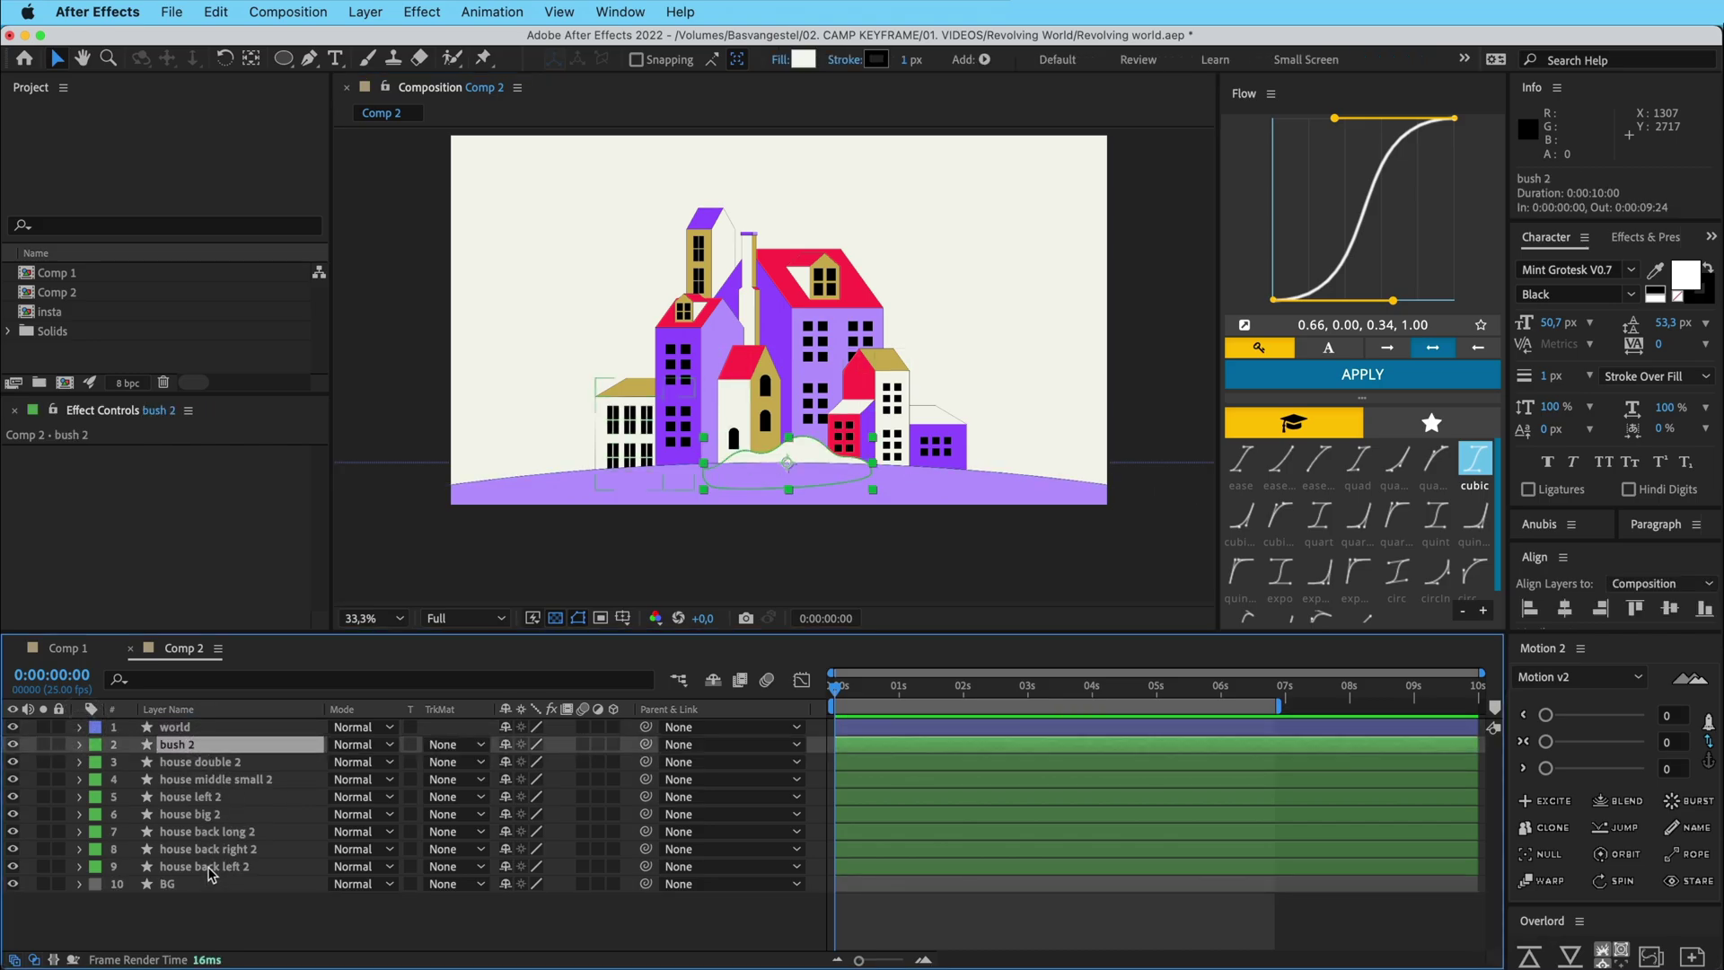
{"action": "left_click", "coordinate": [208, 867], "text": "shift"}
{"action": "left_click_drag", "start_coordinate": [646, 745], "coordinate": [180, 728]}
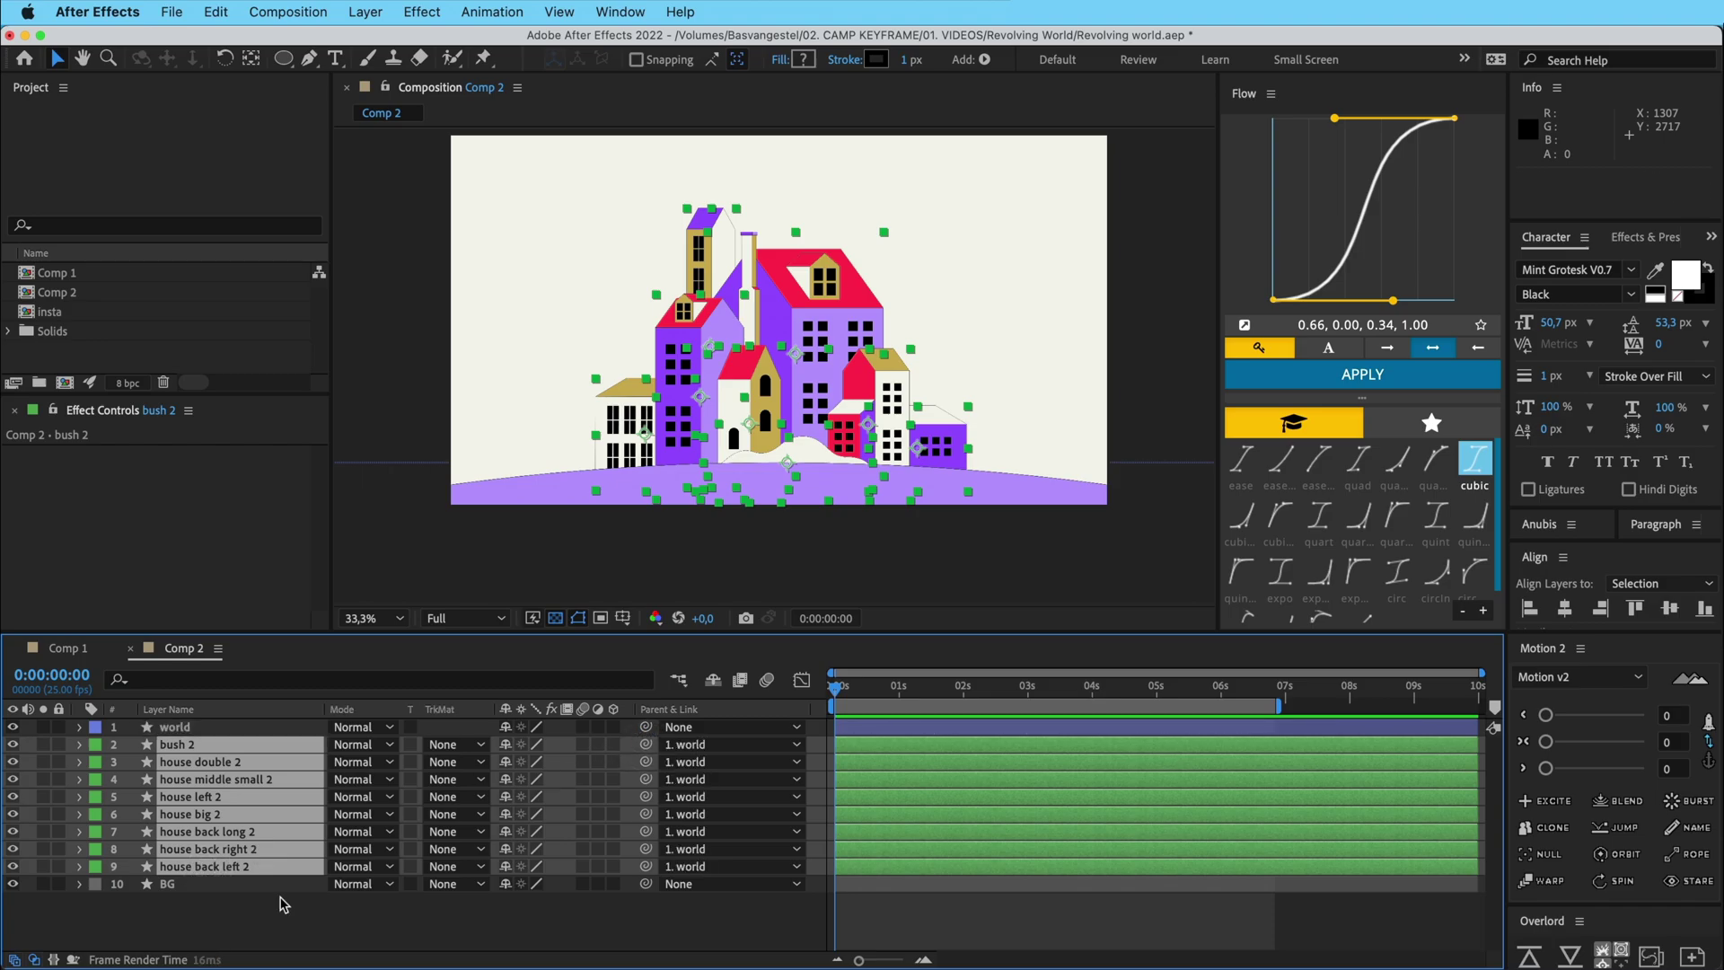
{"action": "left_click", "coordinate": [193, 885]}
{"action": "left_click", "coordinate": [58, 885]}
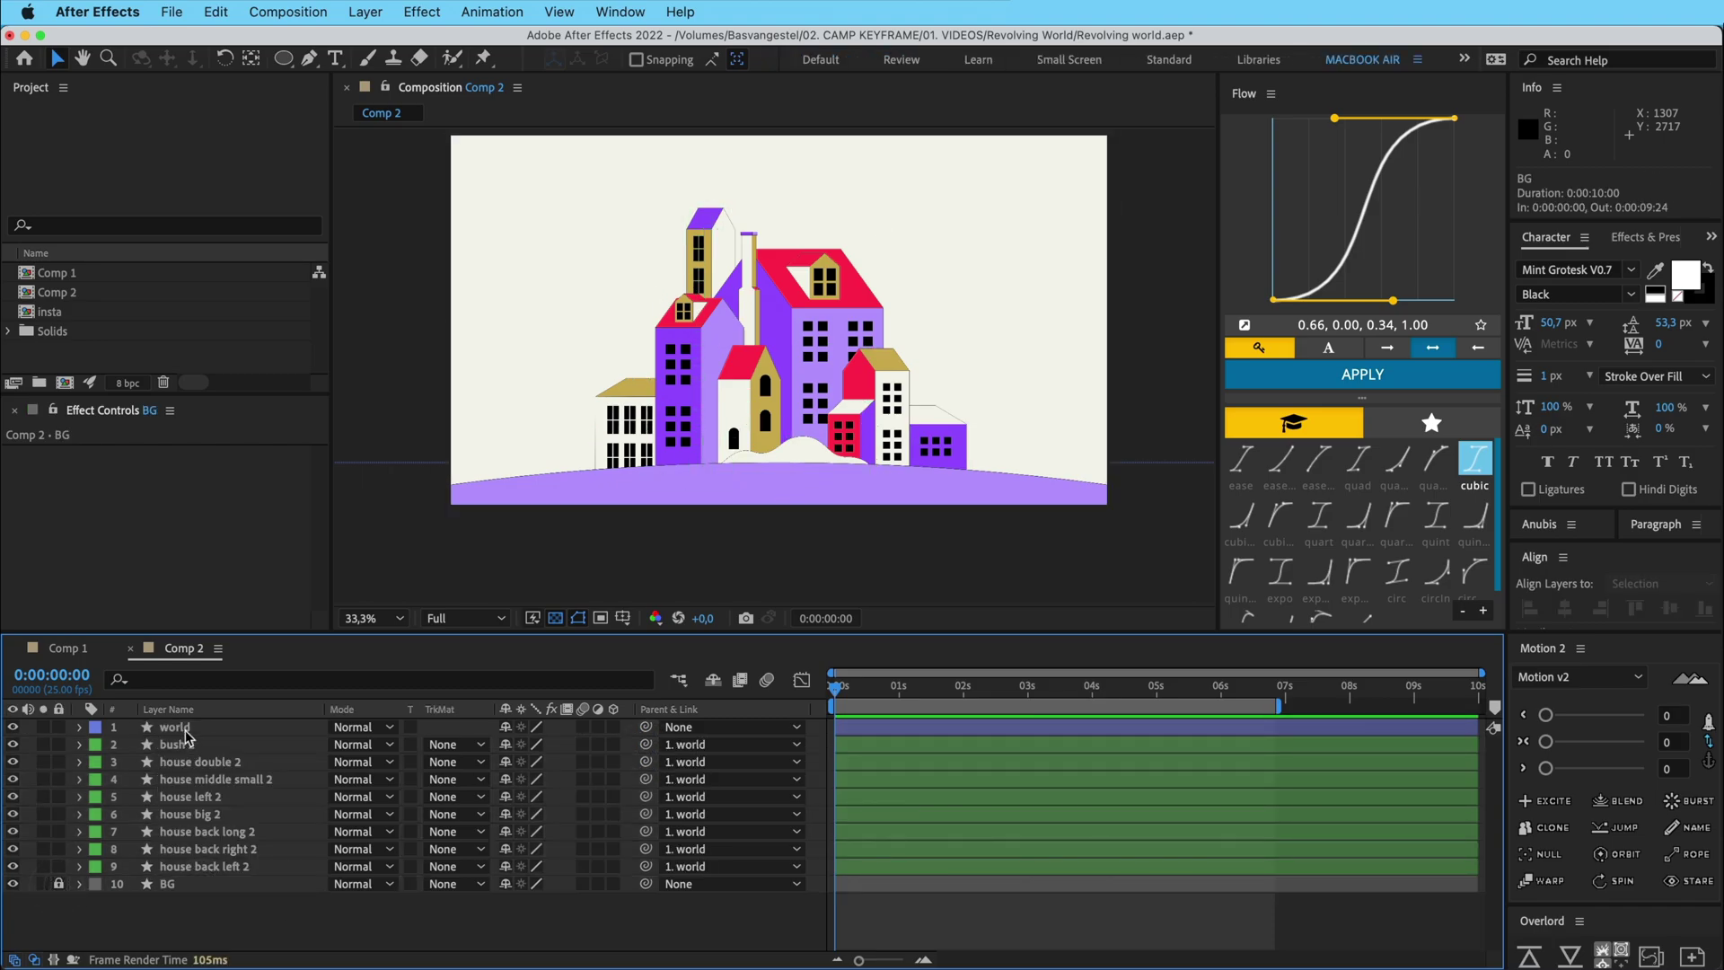
Test-rotate the world layer together with its parented houses in close and distant views, undoing each rotation
{"action": "left_click", "coordinate": [184, 727]}
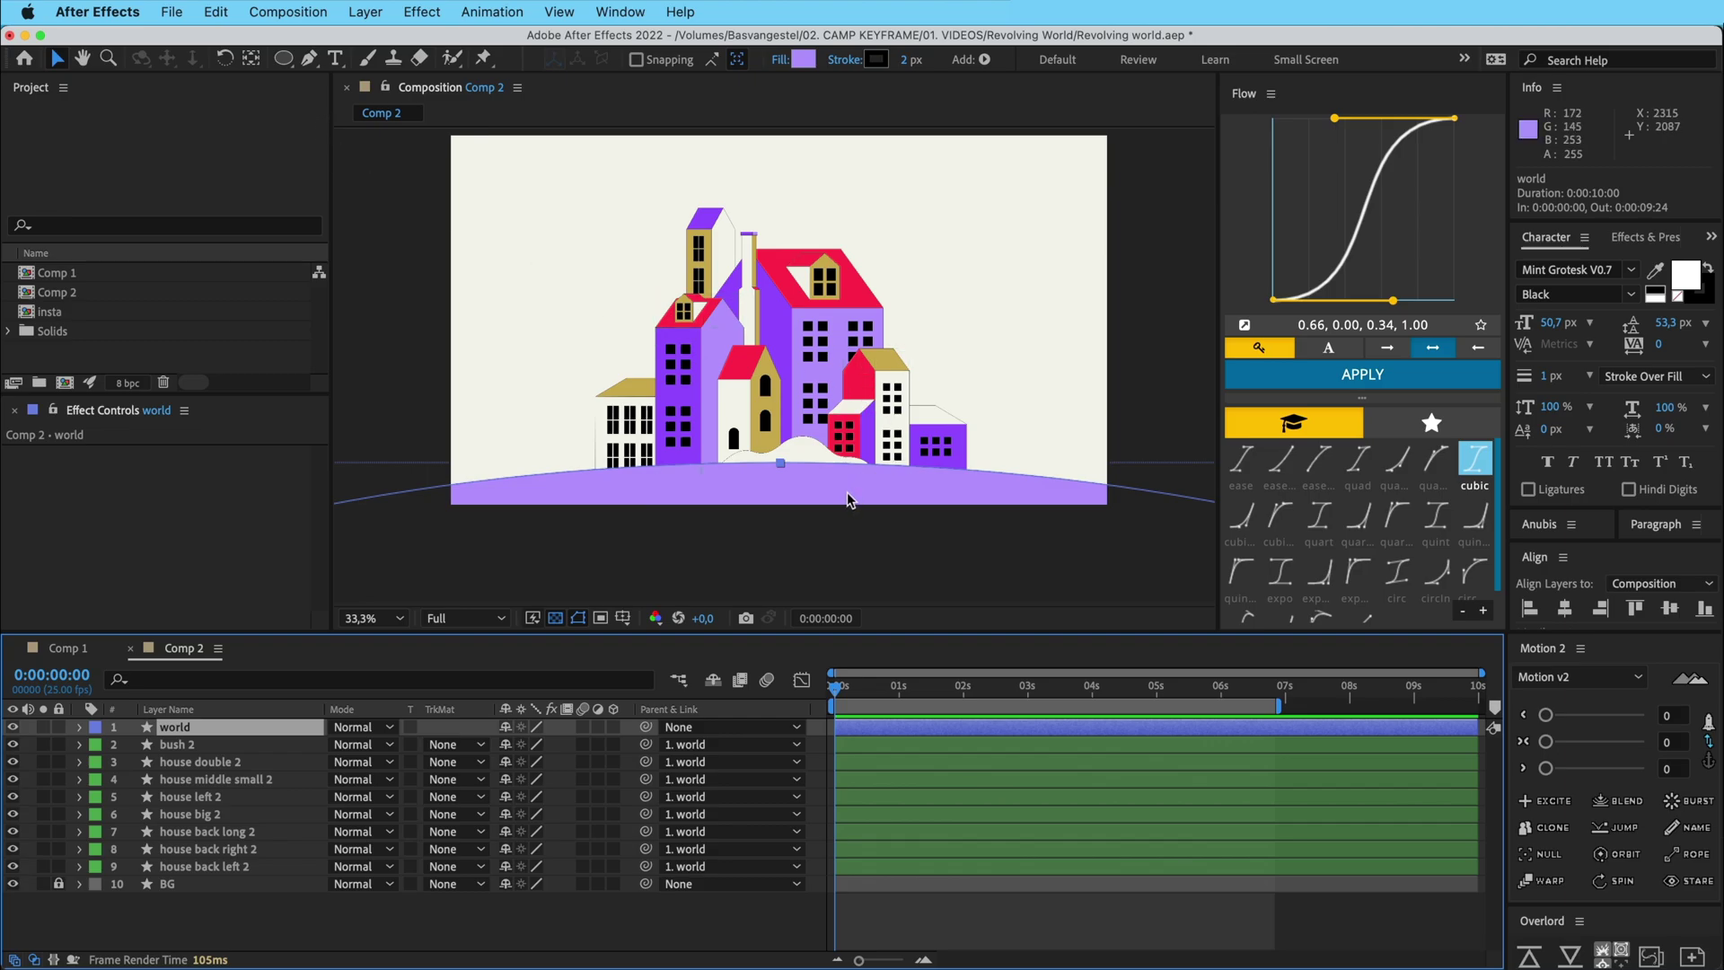
{"action": "key", "text": "w"}
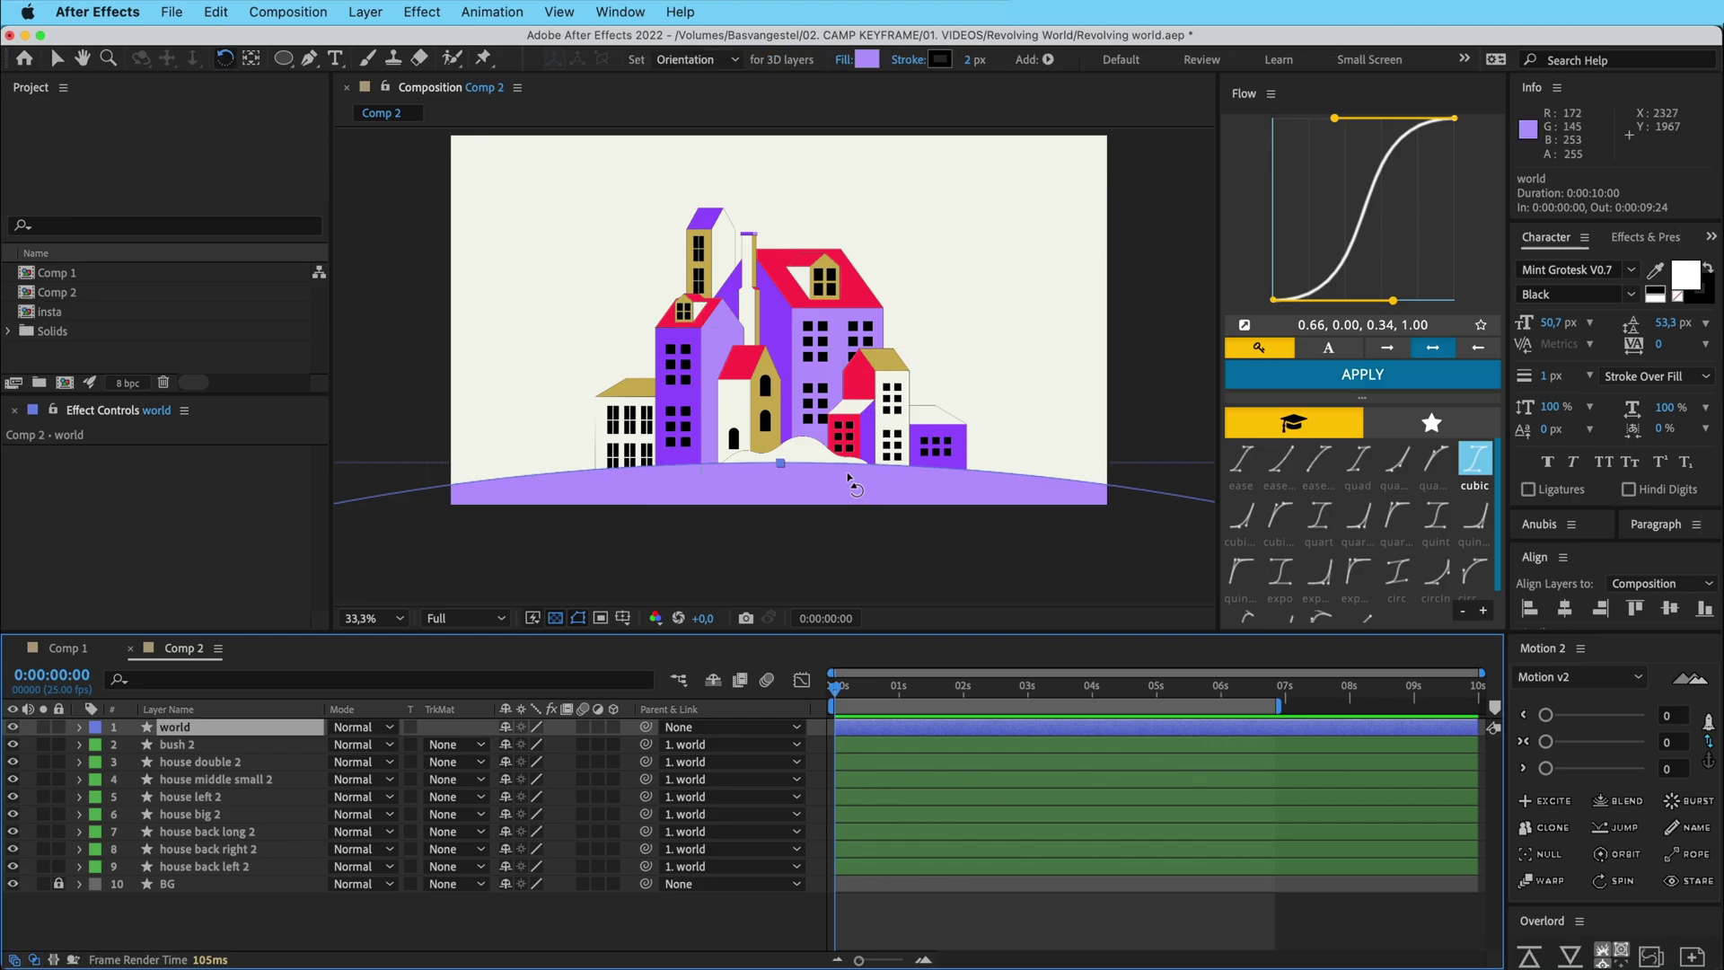
{"action": "left_click_drag", "start_coordinate": [868, 482], "coordinate": [581, 472]}
{"action": "key", "text": "ctrl+z"}
{"action": "key", "text": "comma"}
{"action": "key", "text": "comma"}
{"action": "key", "text": "comma"}
{"action": "key", "text": "comma"}
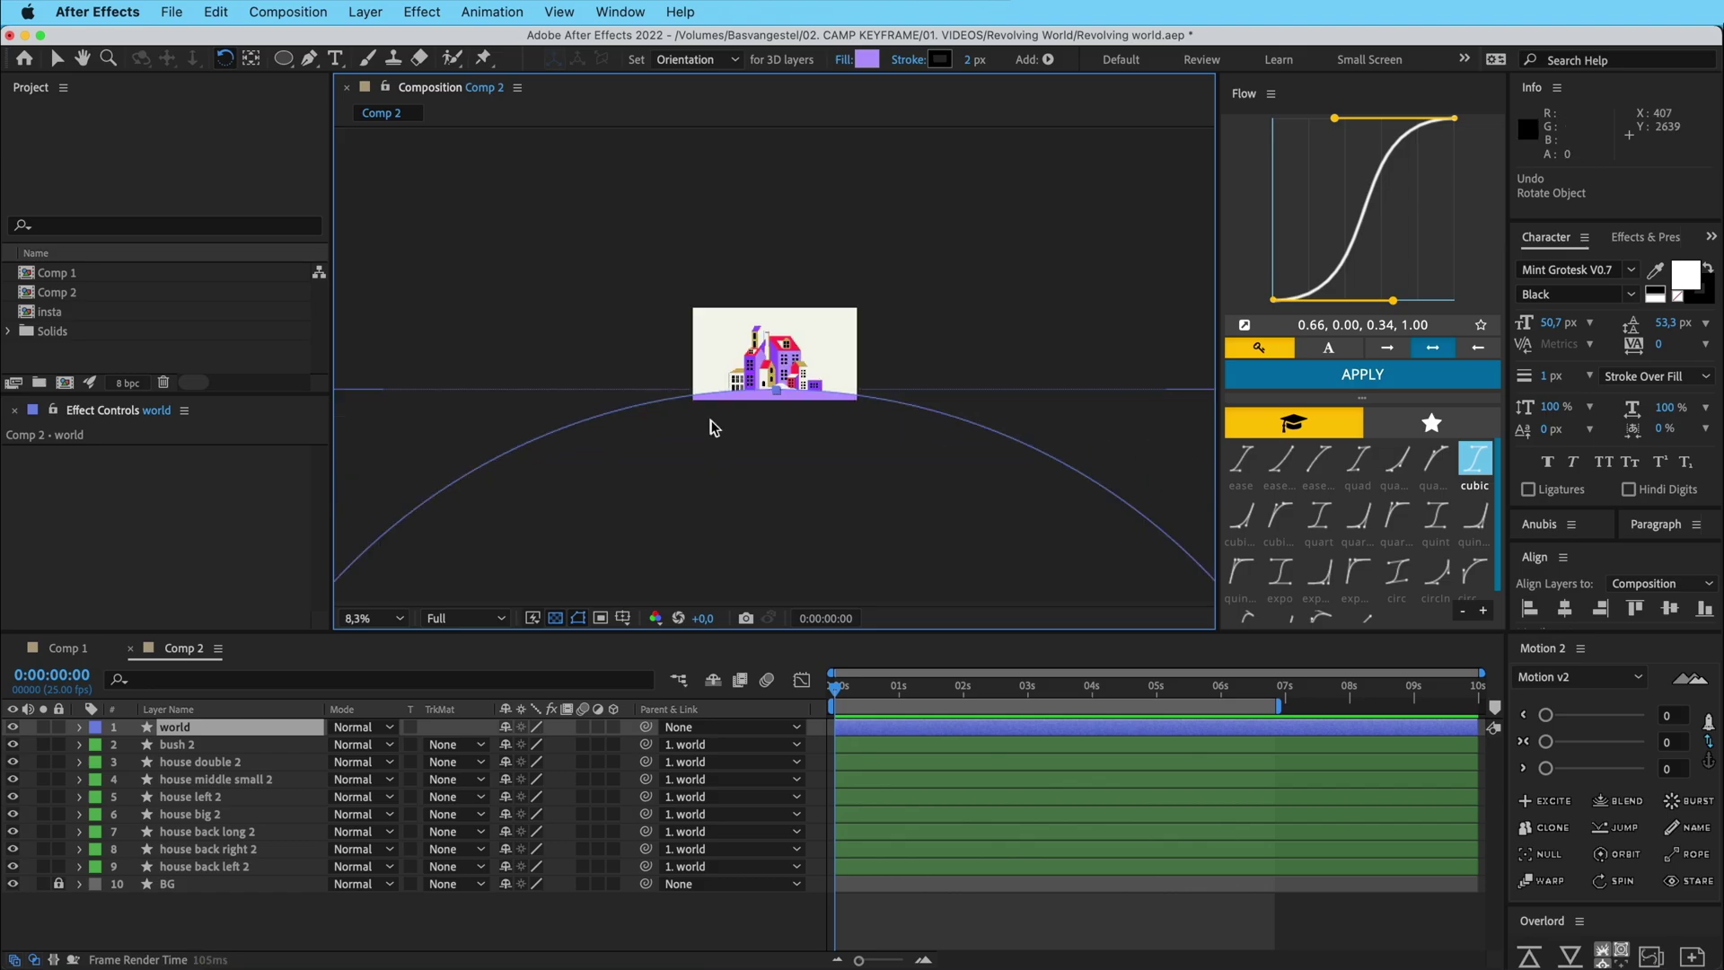
{"action": "scroll", "coordinate": [867, 456], "scroll_direction": "down", "scroll_amount": 3}
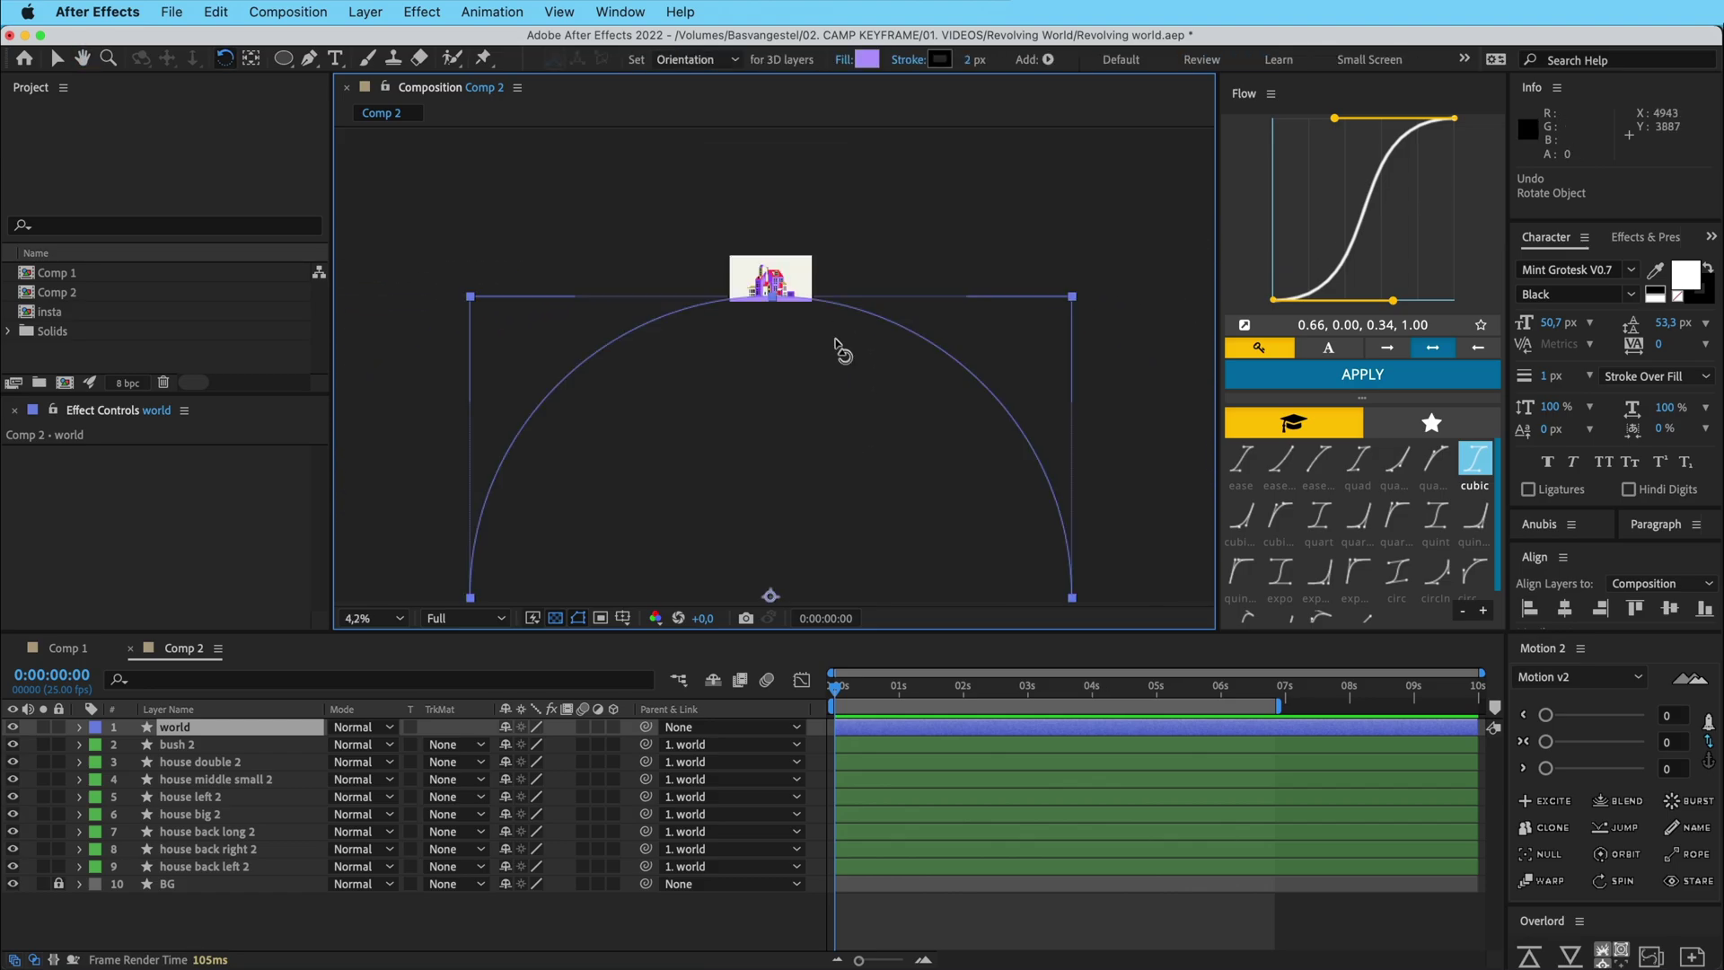
{"action": "left_click_drag", "start_coordinate": [784, 557], "coordinate": [779, 535]}
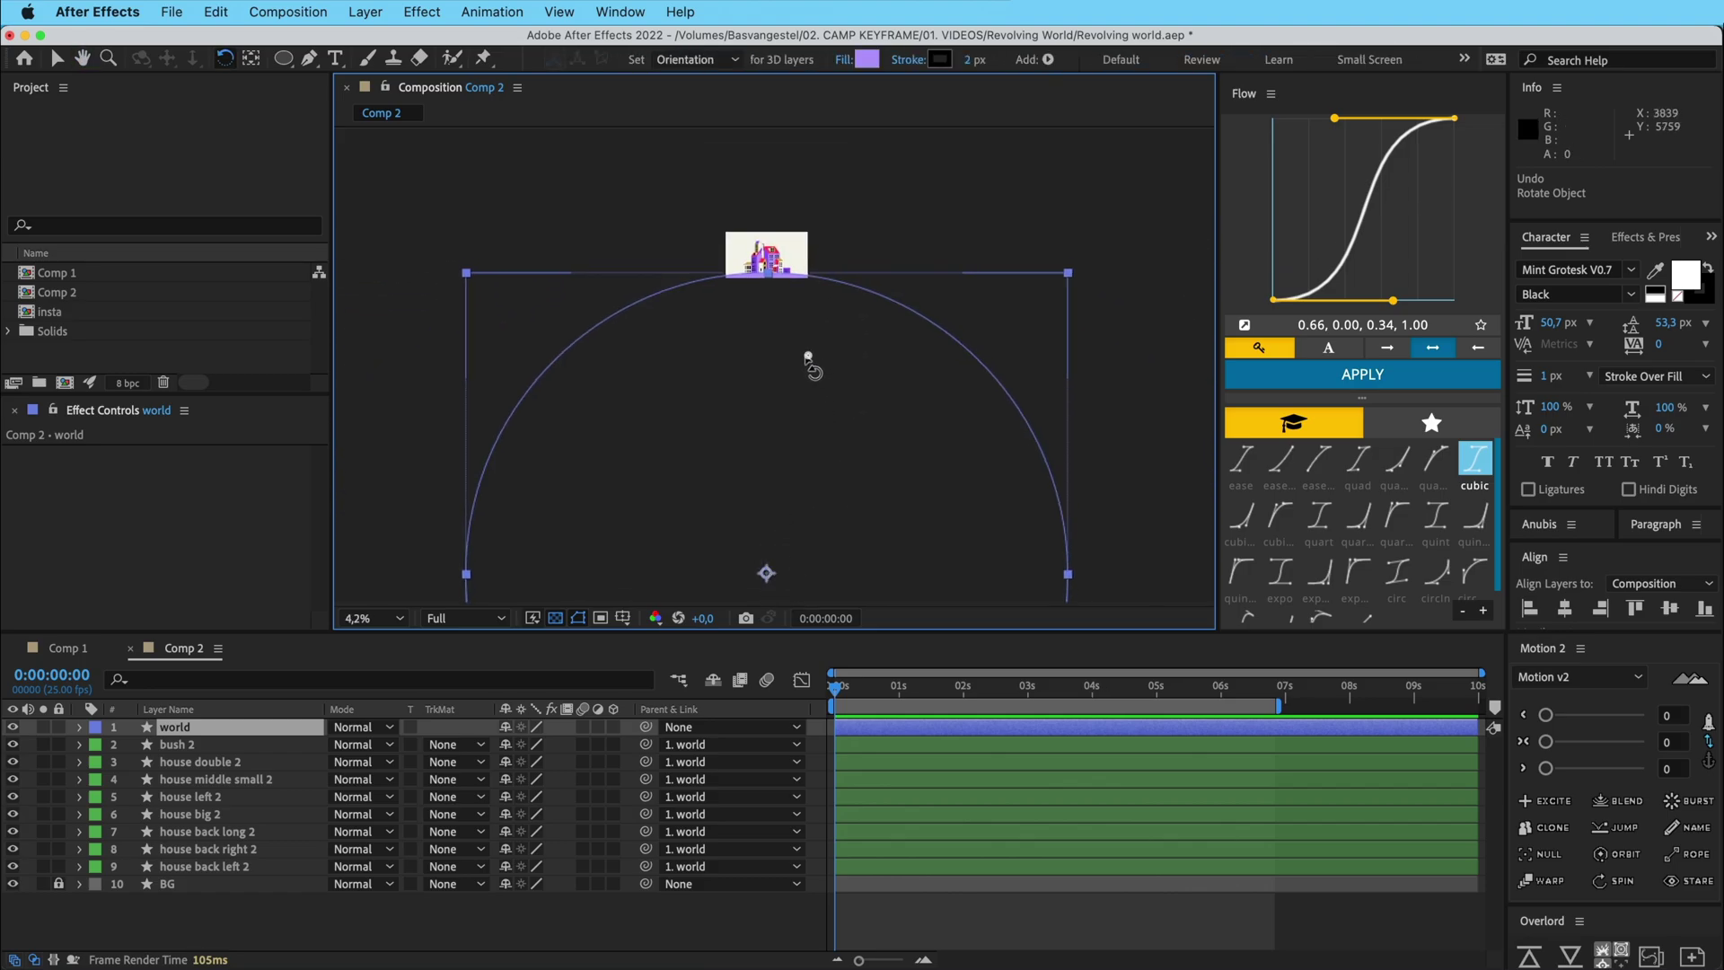
{"action": "left_click_drag", "start_coordinate": [809, 359], "coordinate": [789, 313]}
{"action": "key", "text": "super+z"}
Bring the town back into view and fit the whole composition in the viewer
{"action": "key", "text": "."}
{"action": "key", "text": "."}
{"action": "key", "text": "."}
{"action": "key", "text": "."}
{"action": "left_click_drag", "start_coordinate": [882, 273], "coordinate": [924, 531]}
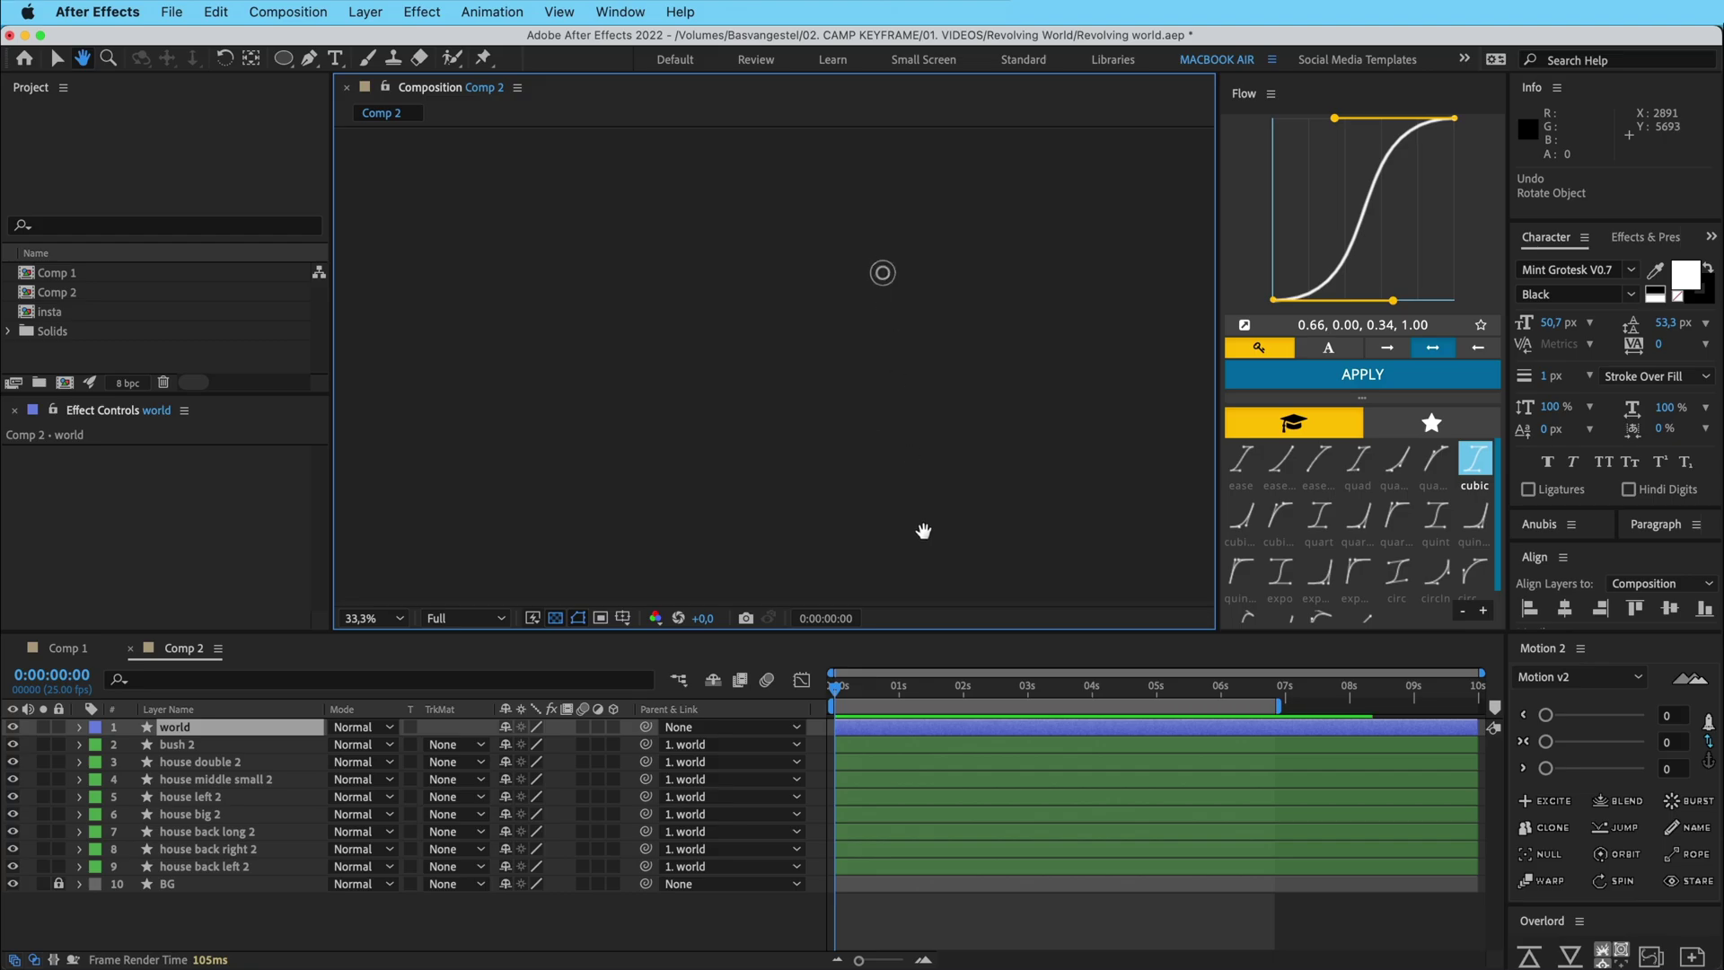
{"action": "left_click_drag", "start_coordinate": [838, 242], "coordinate": [646, 483]}
{"action": "left_click_drag", "start_coordinate": [658, 156], "coordinate": [859, 420]}
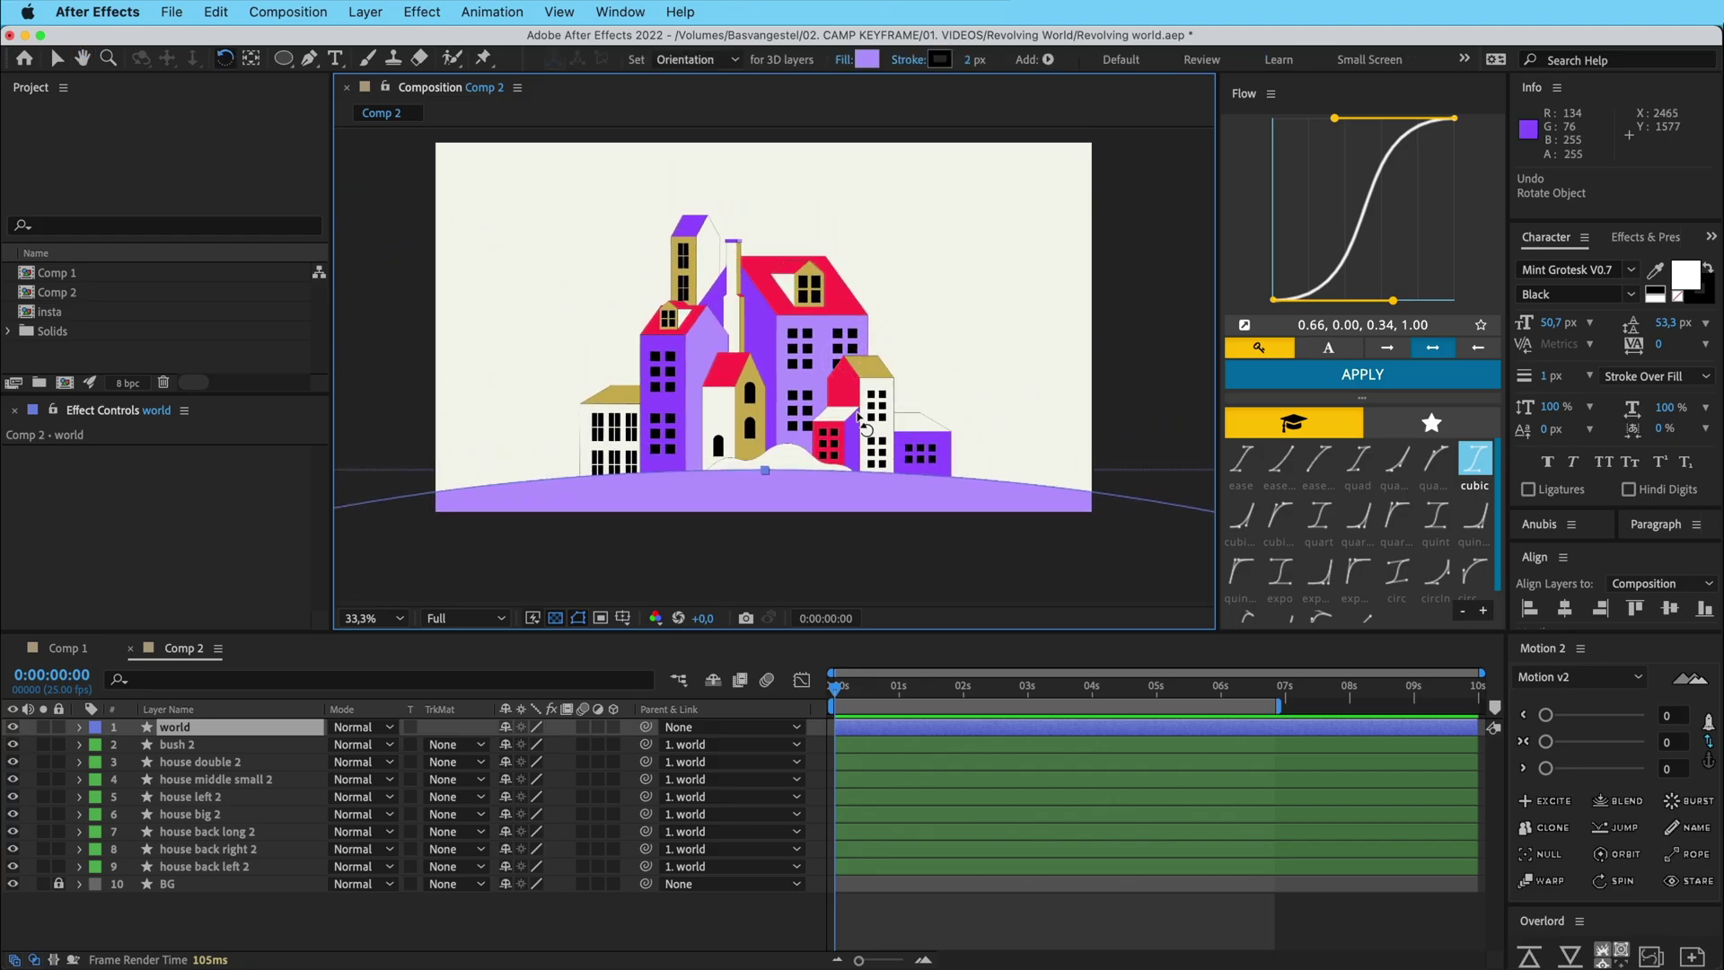
{"action": "left_click", "coordinate": [381, 616]}
{"action": "left_click", "coordinate": [368, 634]}
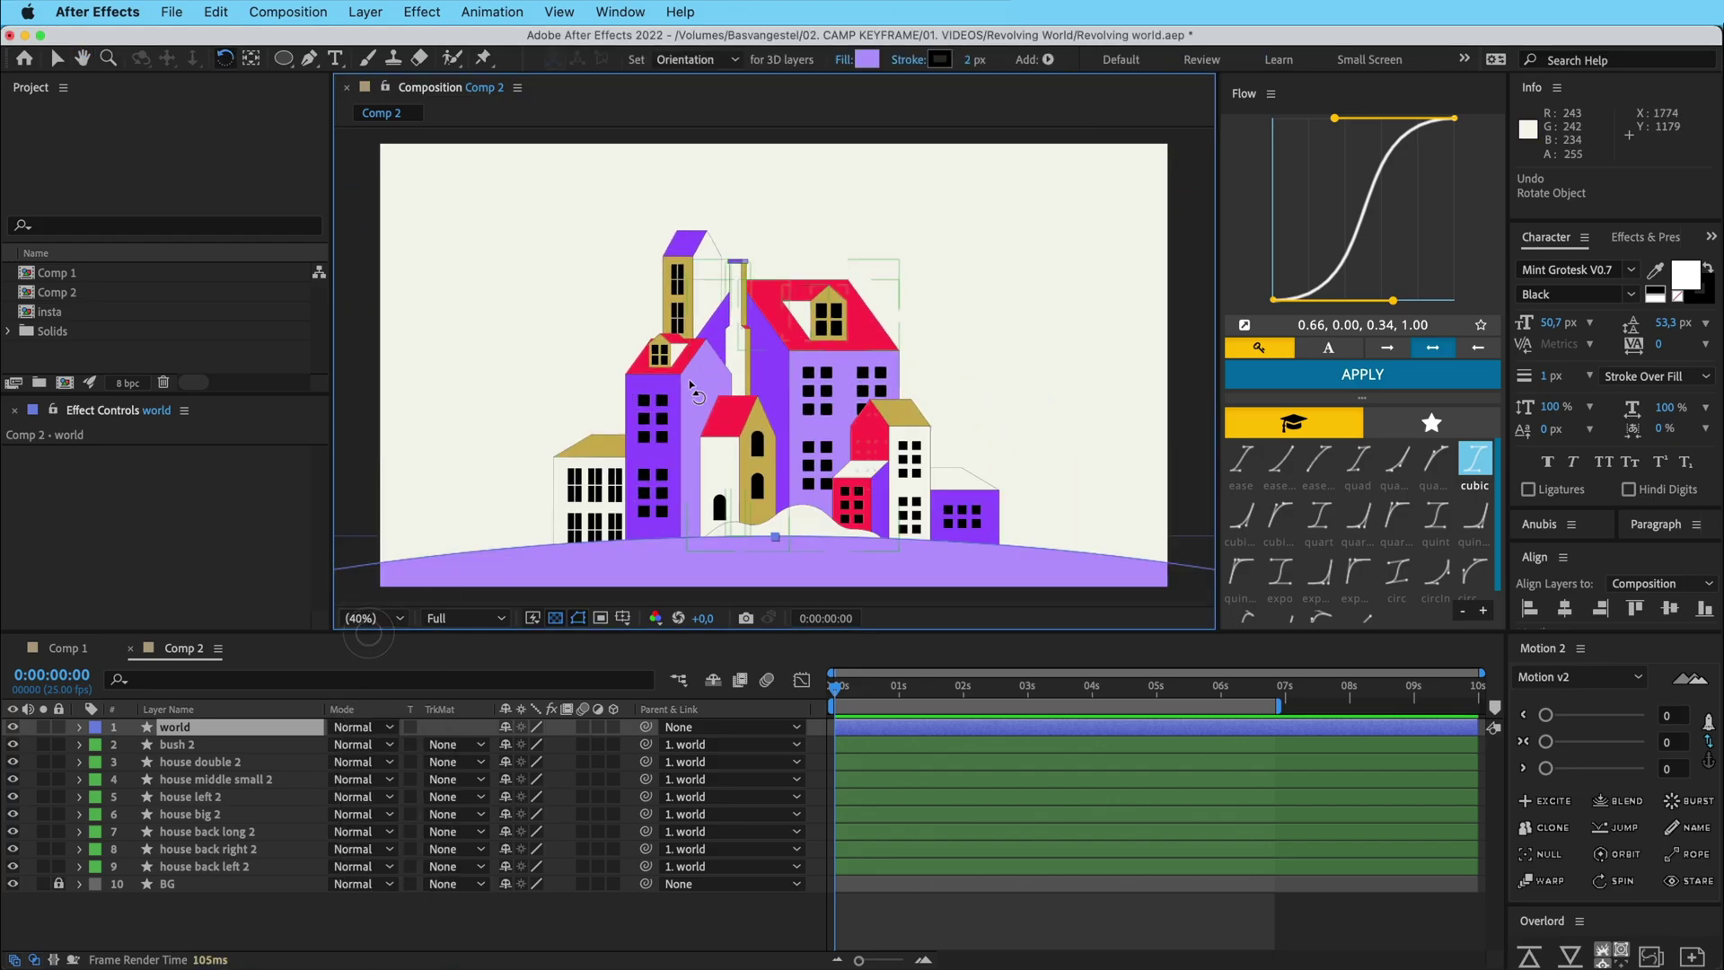
Create a new null object with no other layer selected
{"action": "key", "text": "v"}
{"action": "left_click", "coordinate": [952, 941]}
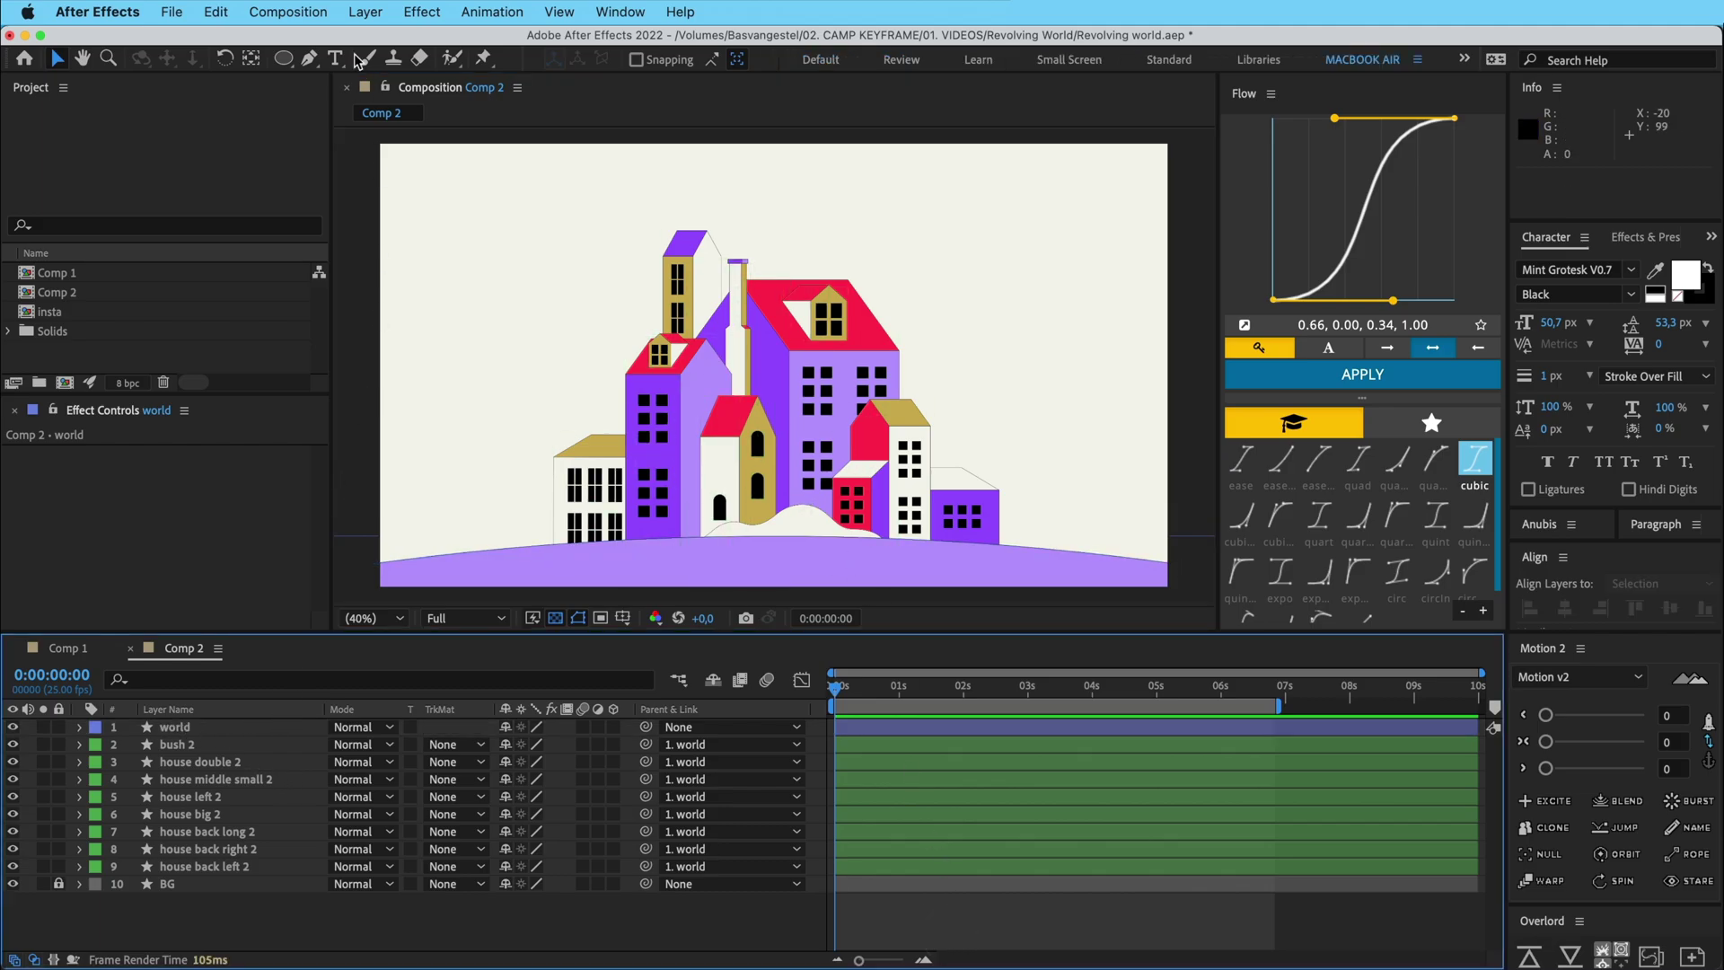
{"action": "left_click", "coordinate": [376, 12]}
{"action": "mouse_move", "coordinate": [376, 43]}
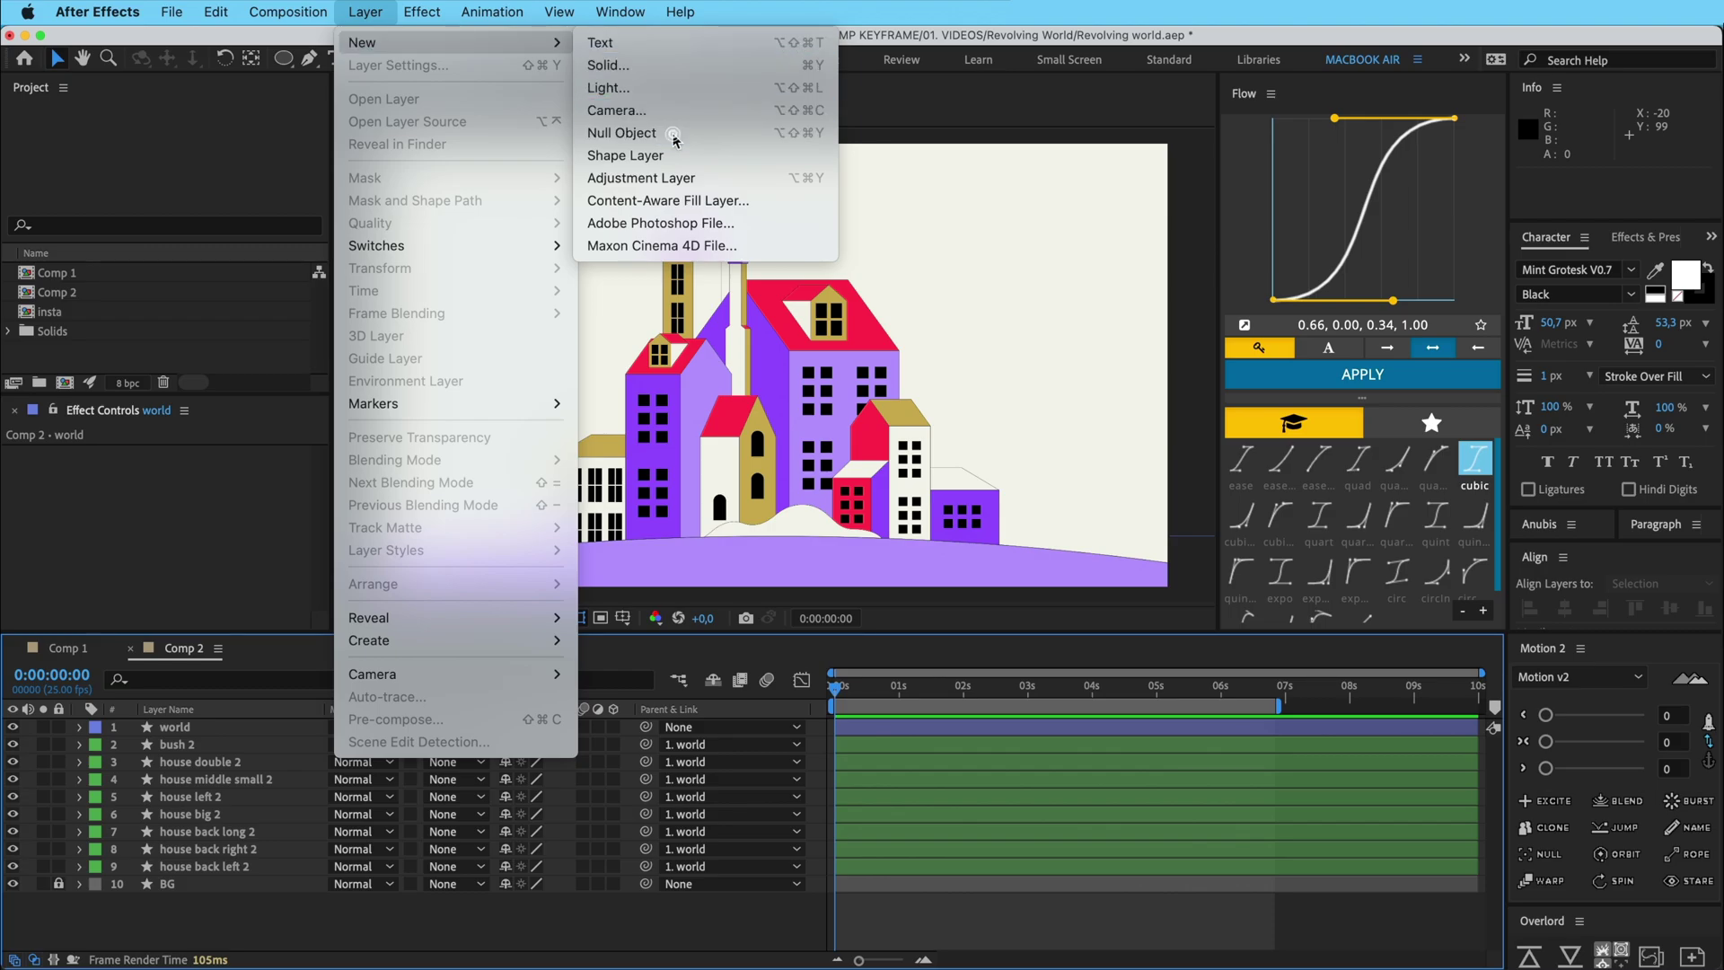
{"action": "left_click", "coordinate": [628, 133]}
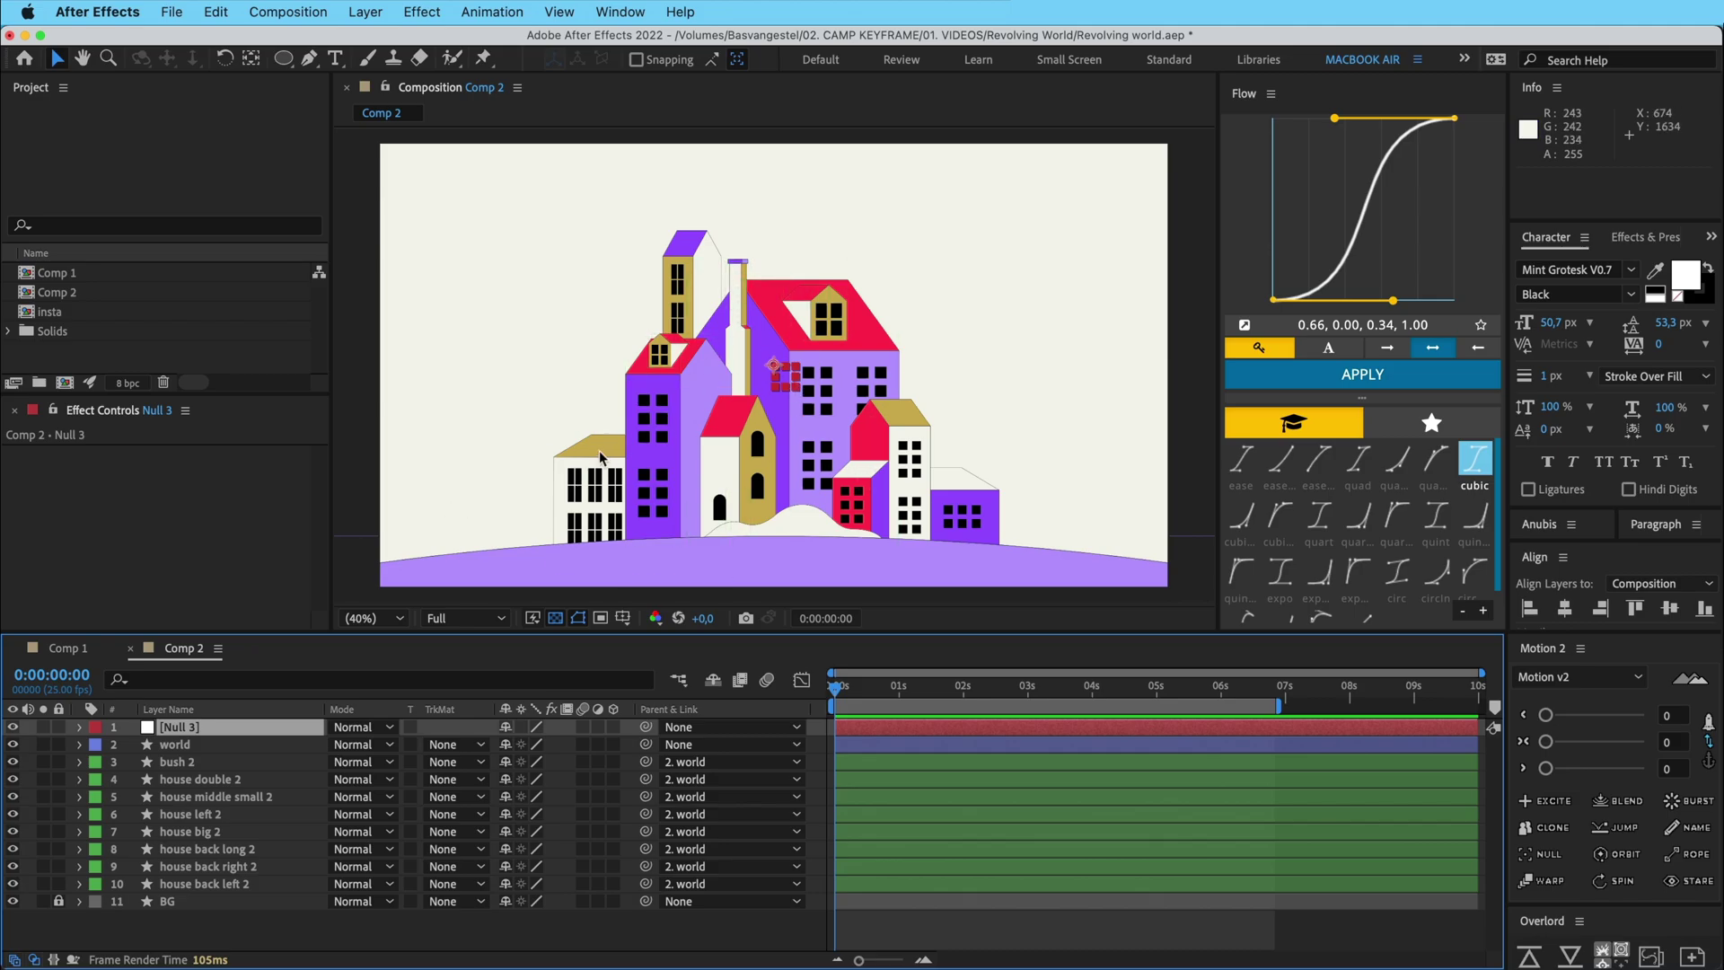
Move the null object from the town down to roughly the centre of the large world circle
{"action": "scroll", "coordinate": [655, 434], "scroll_direction": "down", "scroll_amount": 4}
{"action": "key", "text": "grave"}
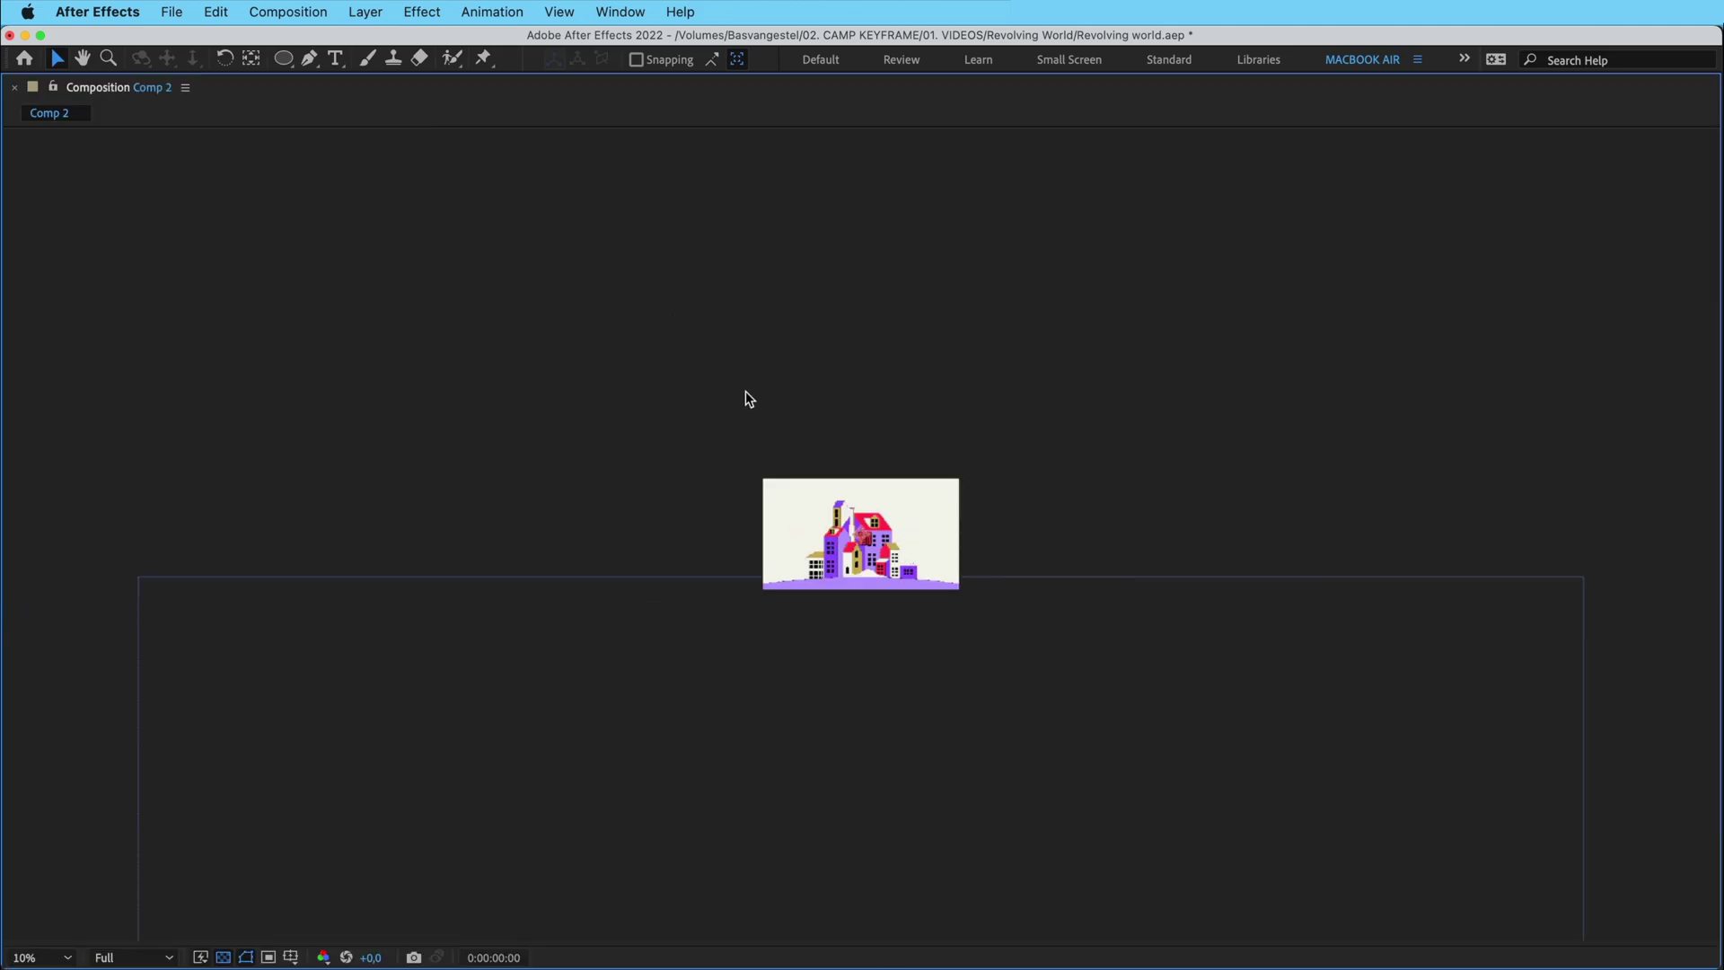
{"action": "scroll", "coordinate": [745, 390], "scroll_direction": "down", "scroll_amount": 4}
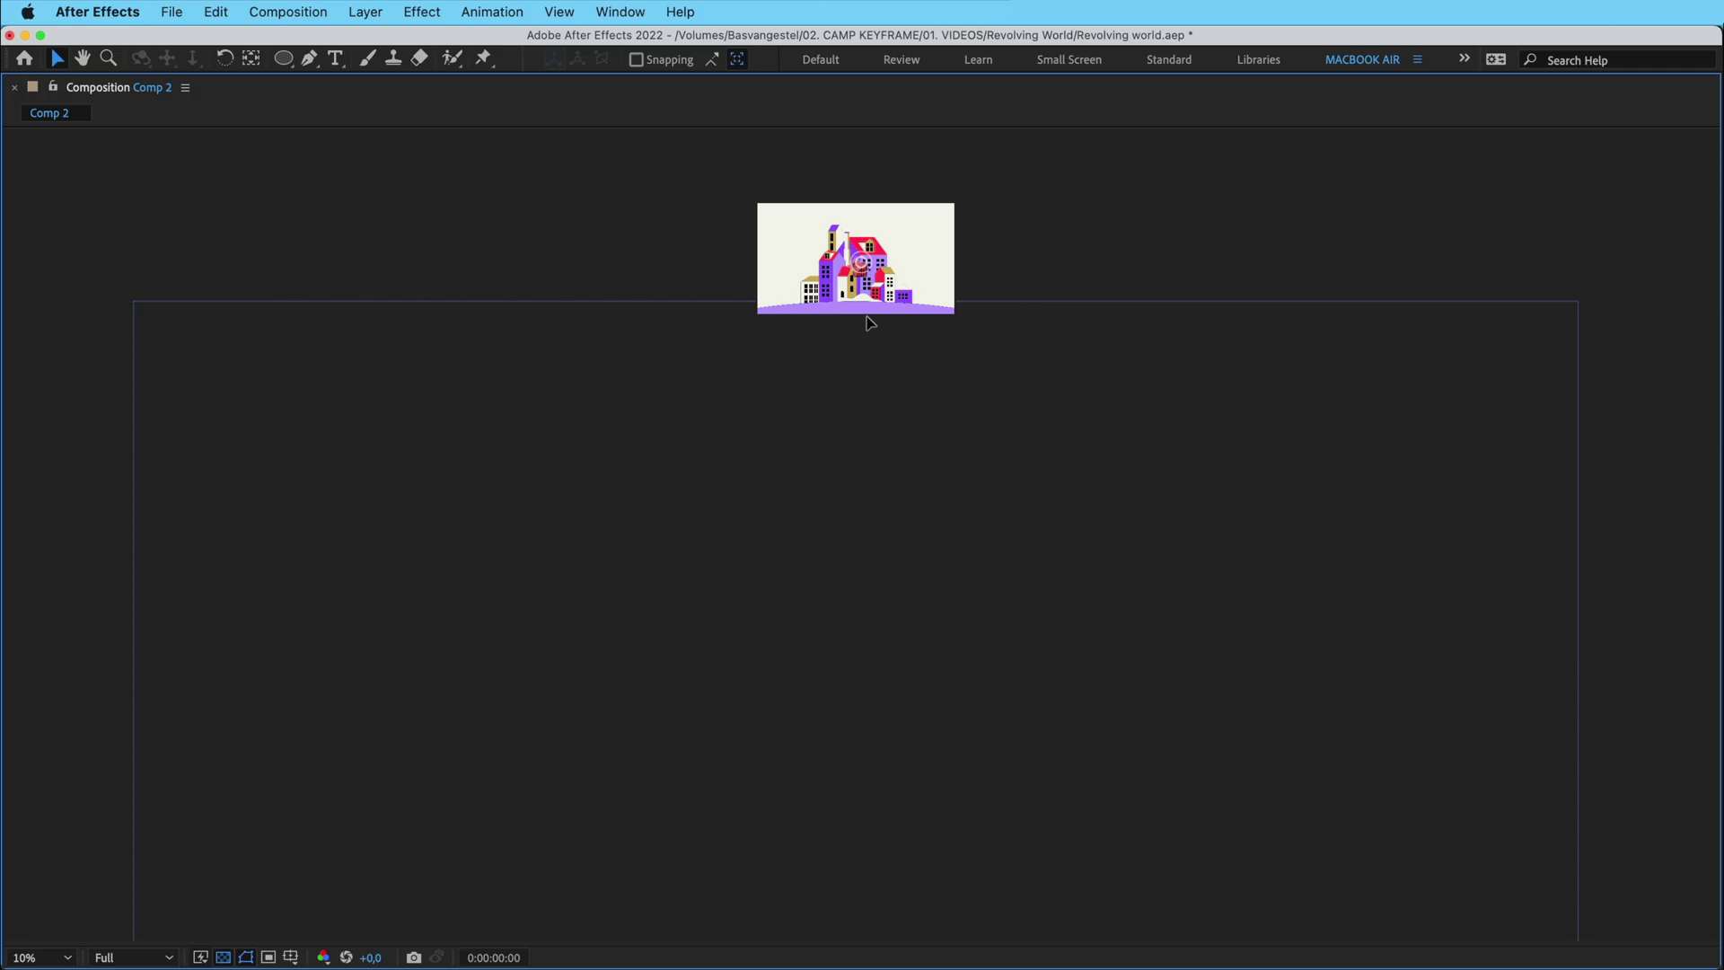
{"action": "left_click_drag", "start_coordinate": [886, 697], "coordinate": [904, 316]}
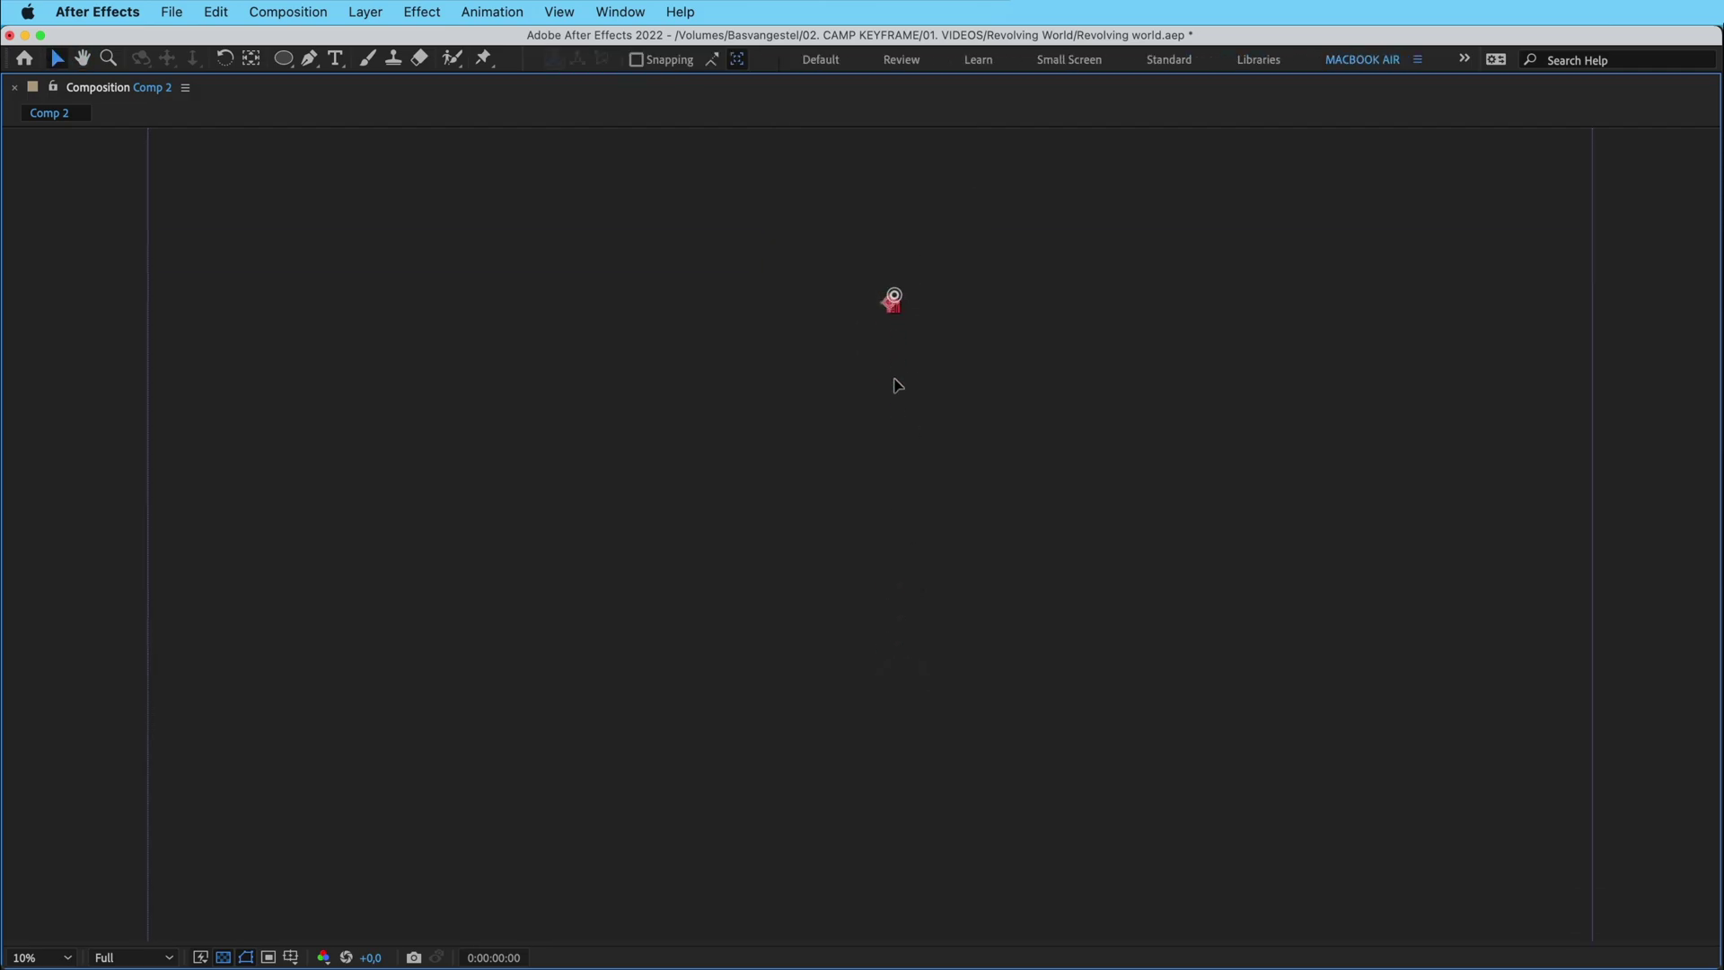
{"action": "left_click_drag", "start_coordinate": [897, 625], "coordinate": [901, 274]}
{"action": "left_click_drag", "start_coordinate": [1026, 303], "coordinate": [951, 487]}
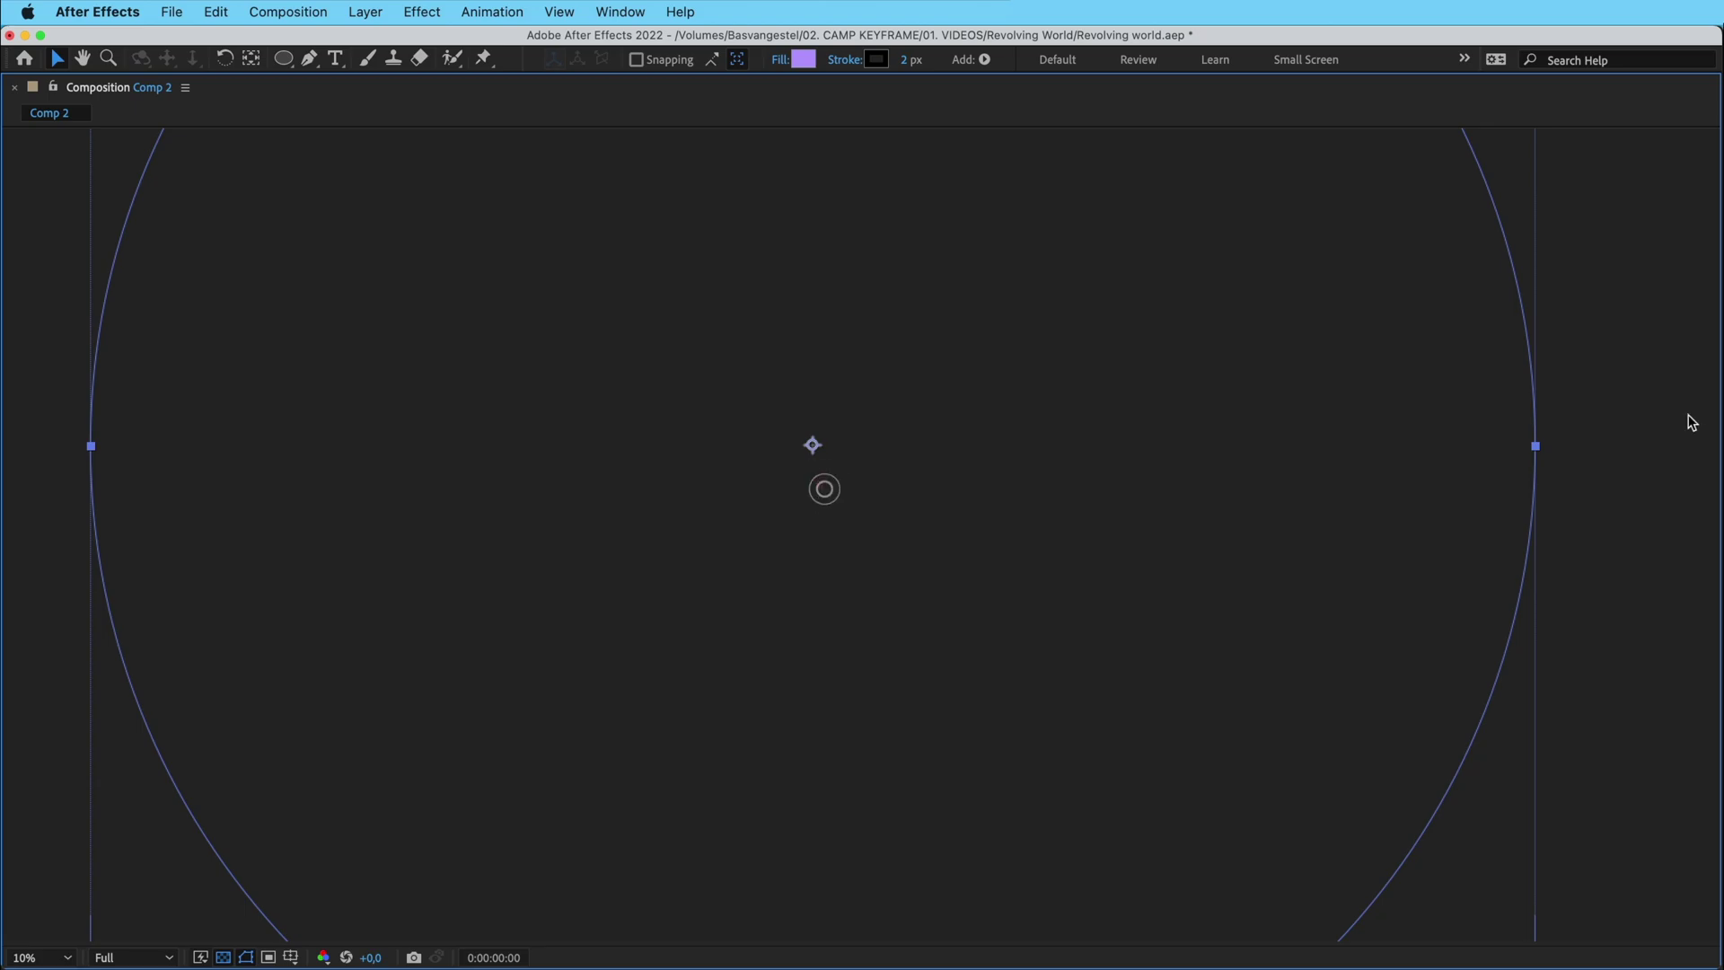
{"action": "left_click", "coordinate": [1617, 428]}
{"action": "left_click", "coordinate": [818, 485]}
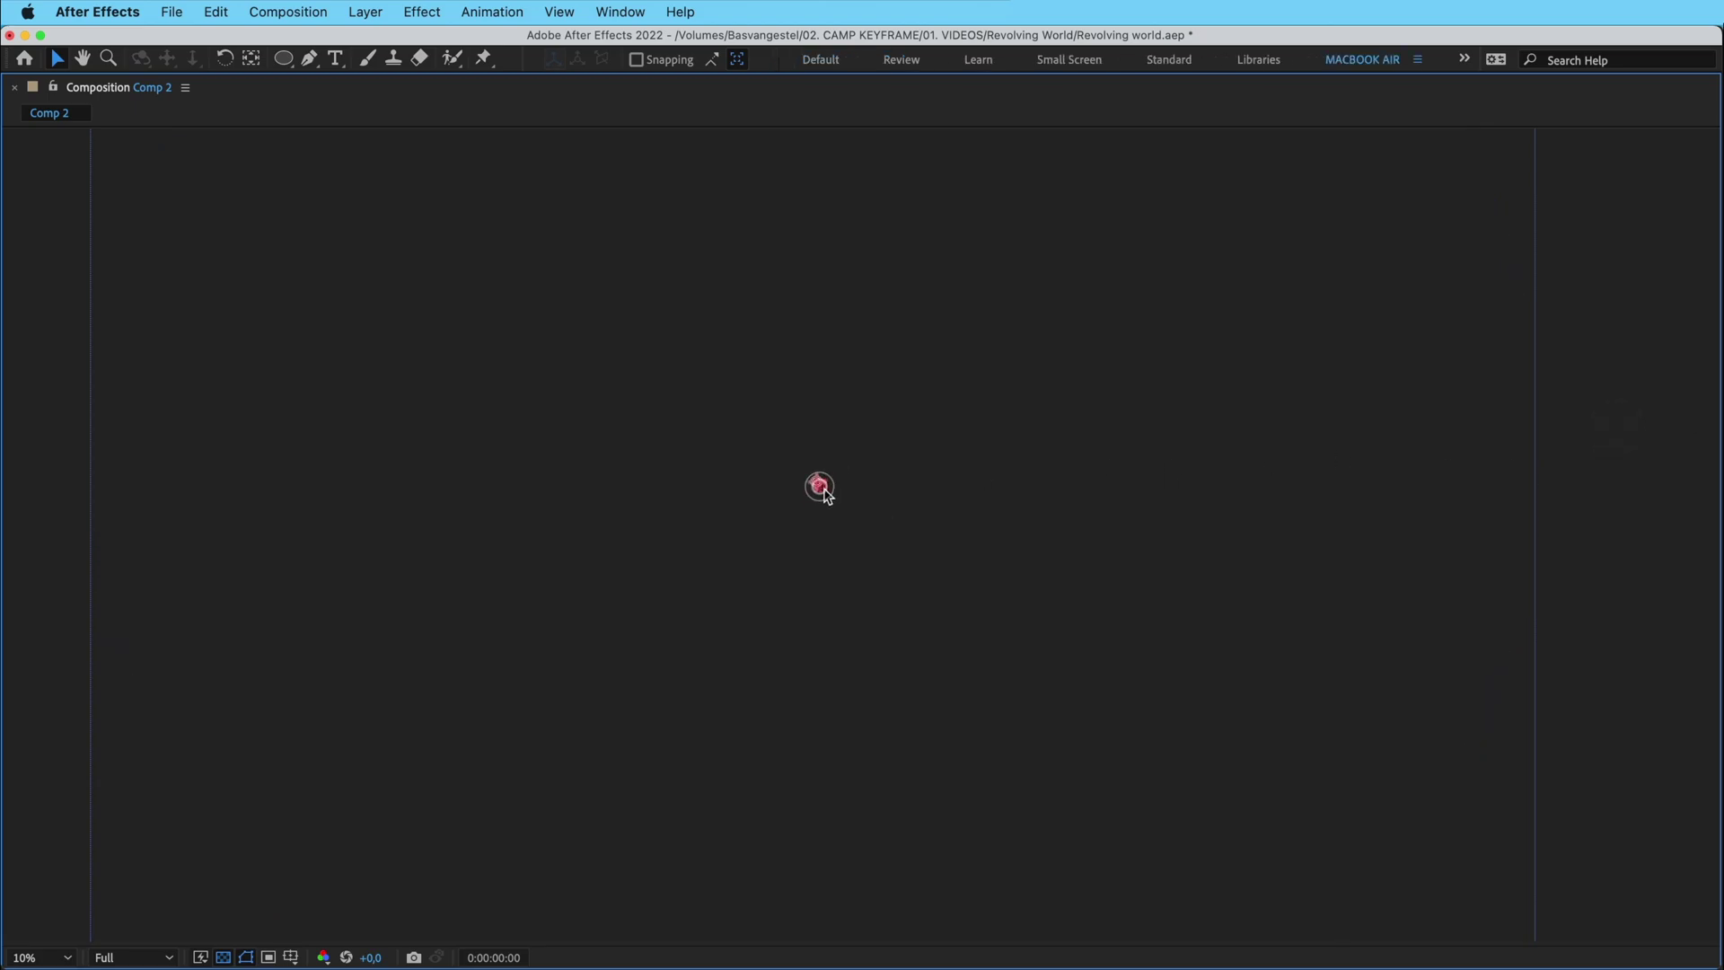
{"action": "left_click_drag", "start_coordinate": [868, 528], "coordinate": [910, 548]}
Parent the null to the world layer, snapping its position exactly onto the world circle's anchor point
{"action": "key", "text": "comma"}
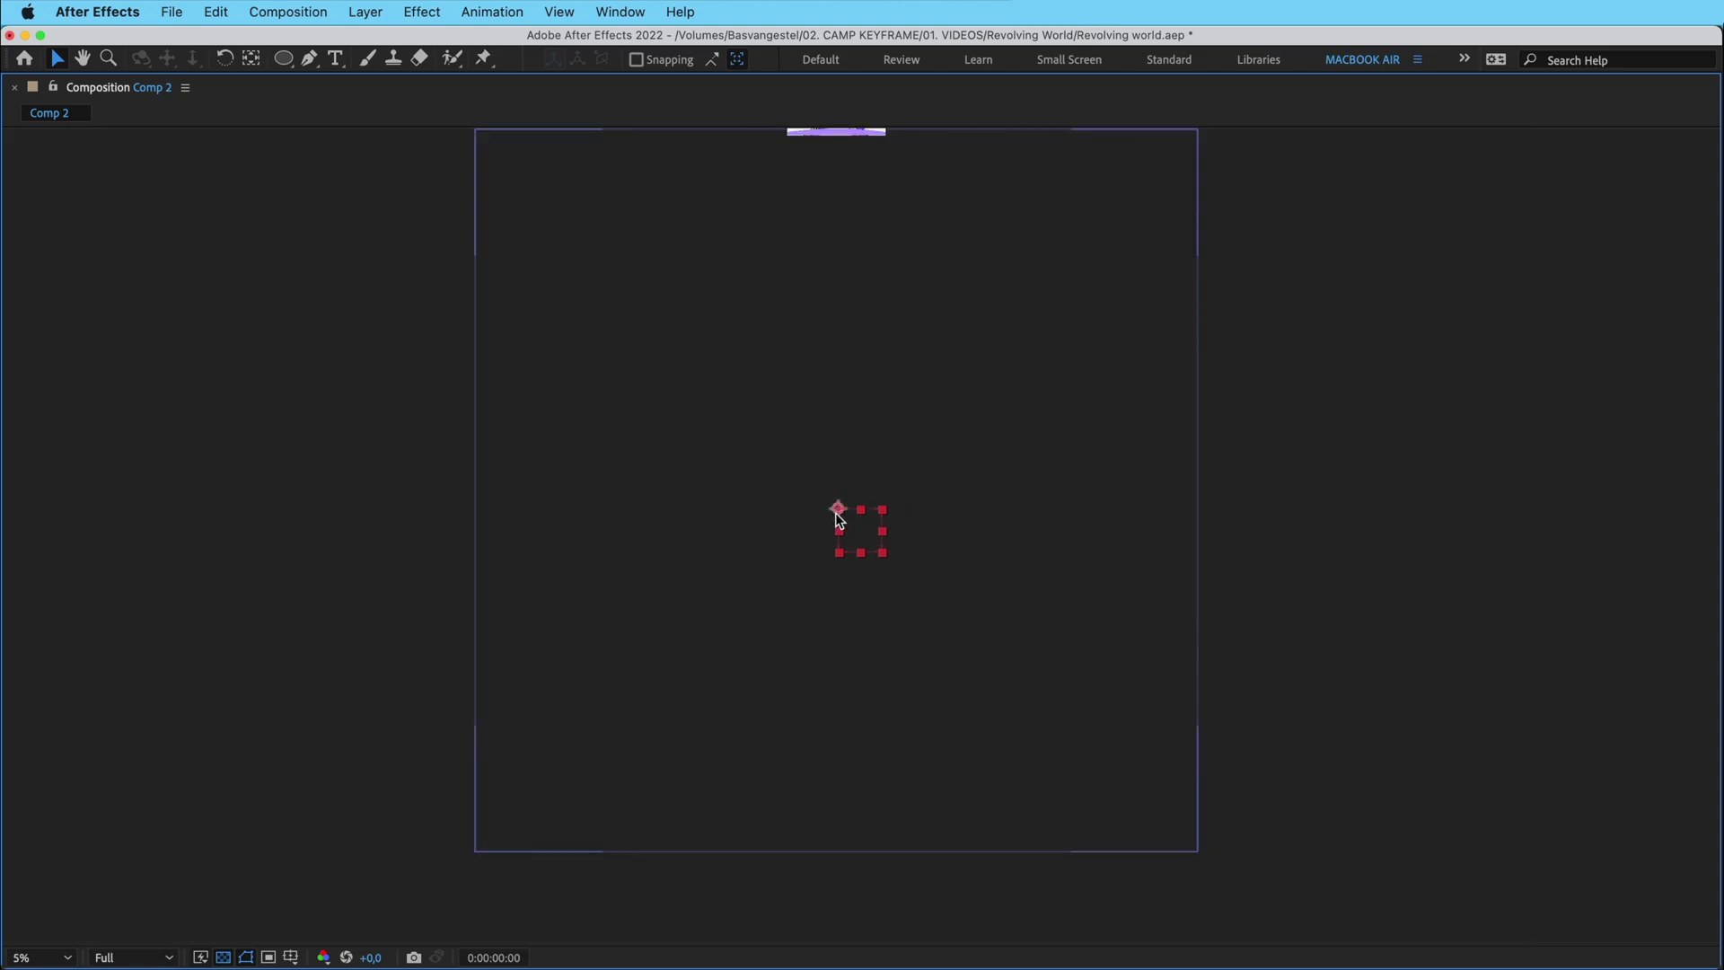
{"action": "left_click", "coordinate": [864, 438]}
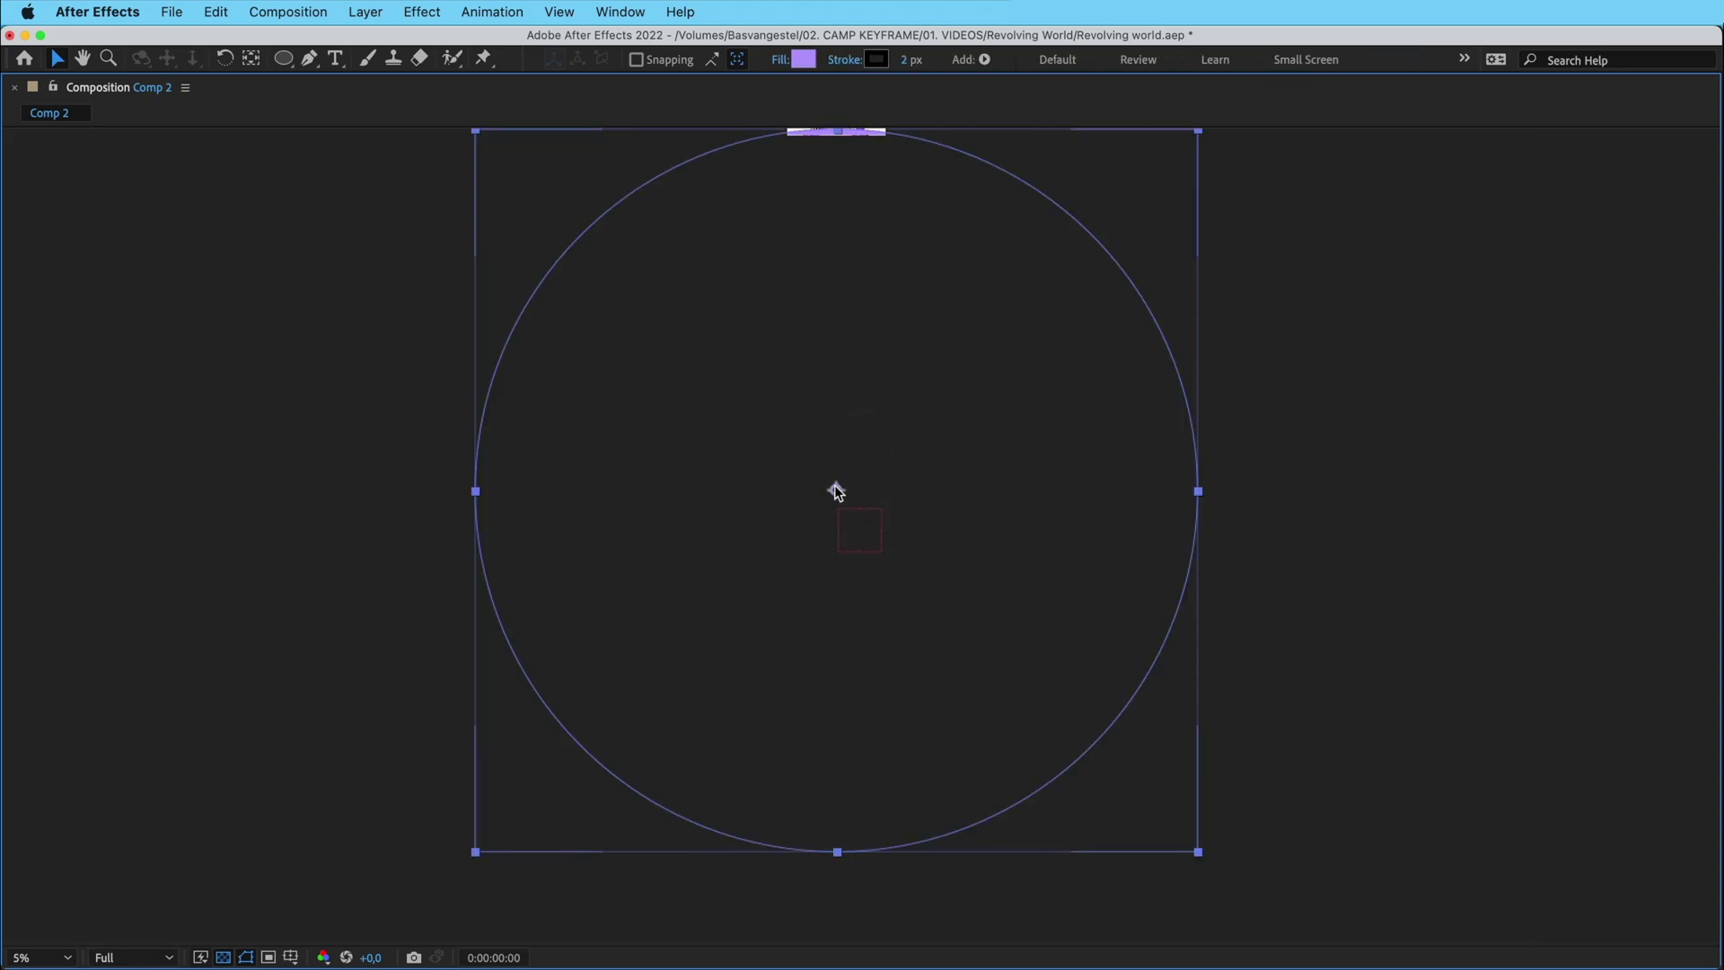
{"action": "left_click", "coordinate": [1358, 554]}
{"action": "left_click", "coordinate": [874, 538]}
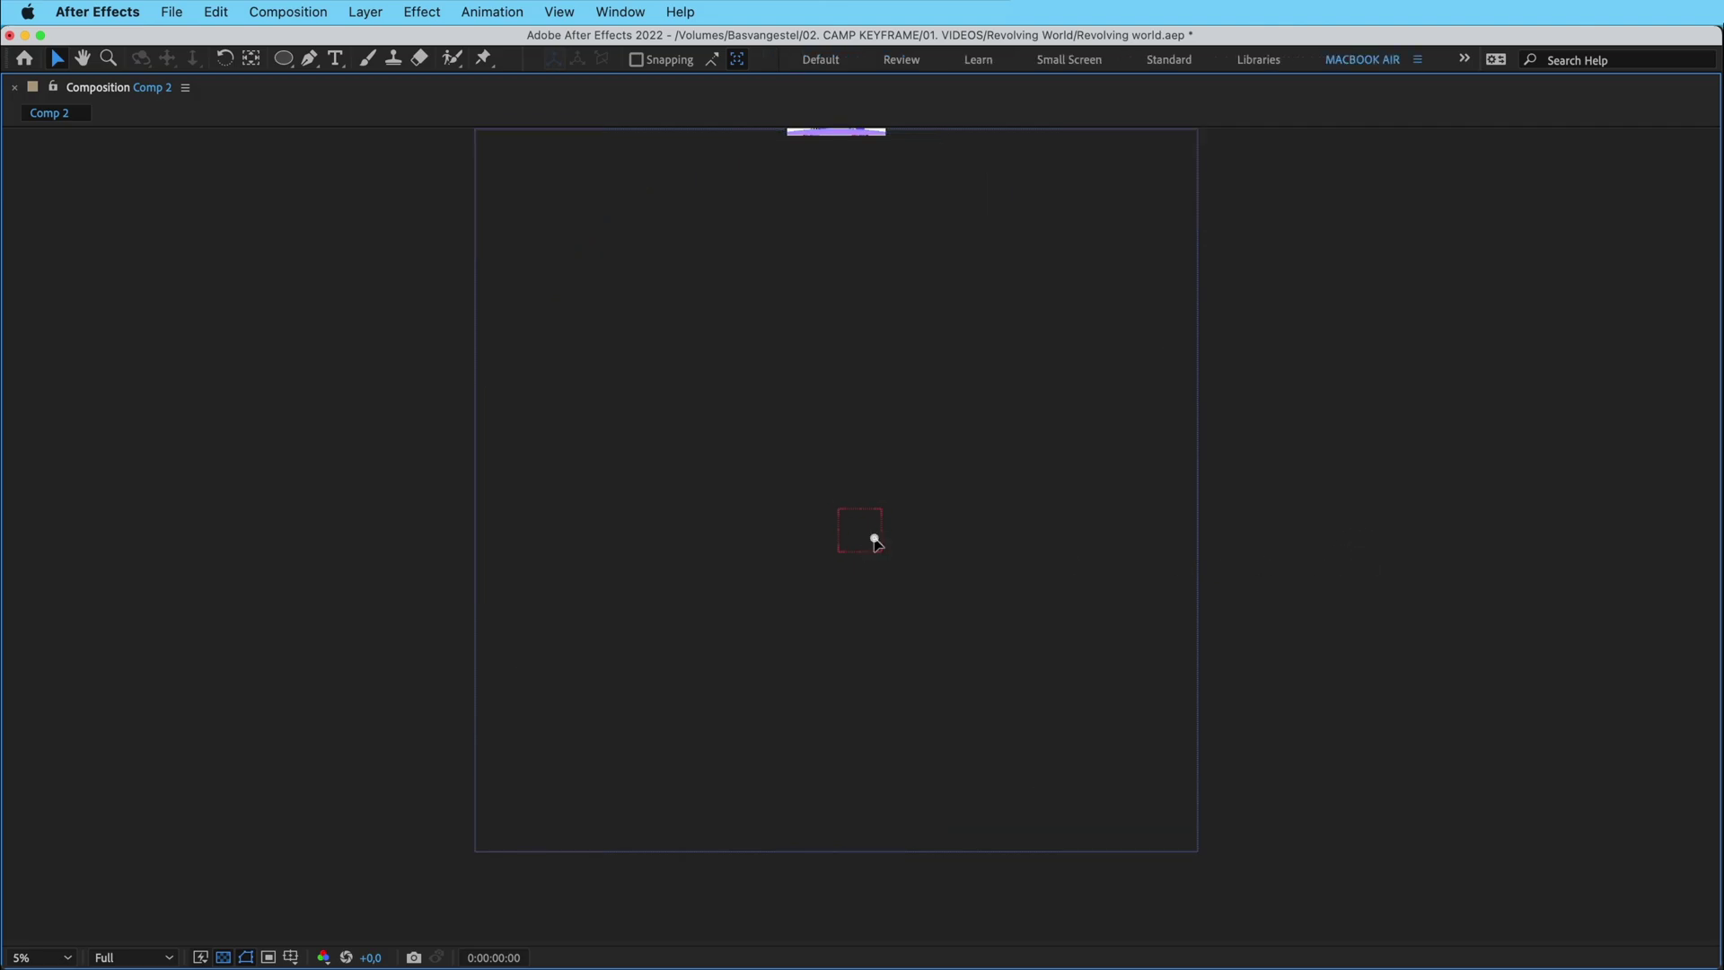
{"action": "key", "text": "grave"}
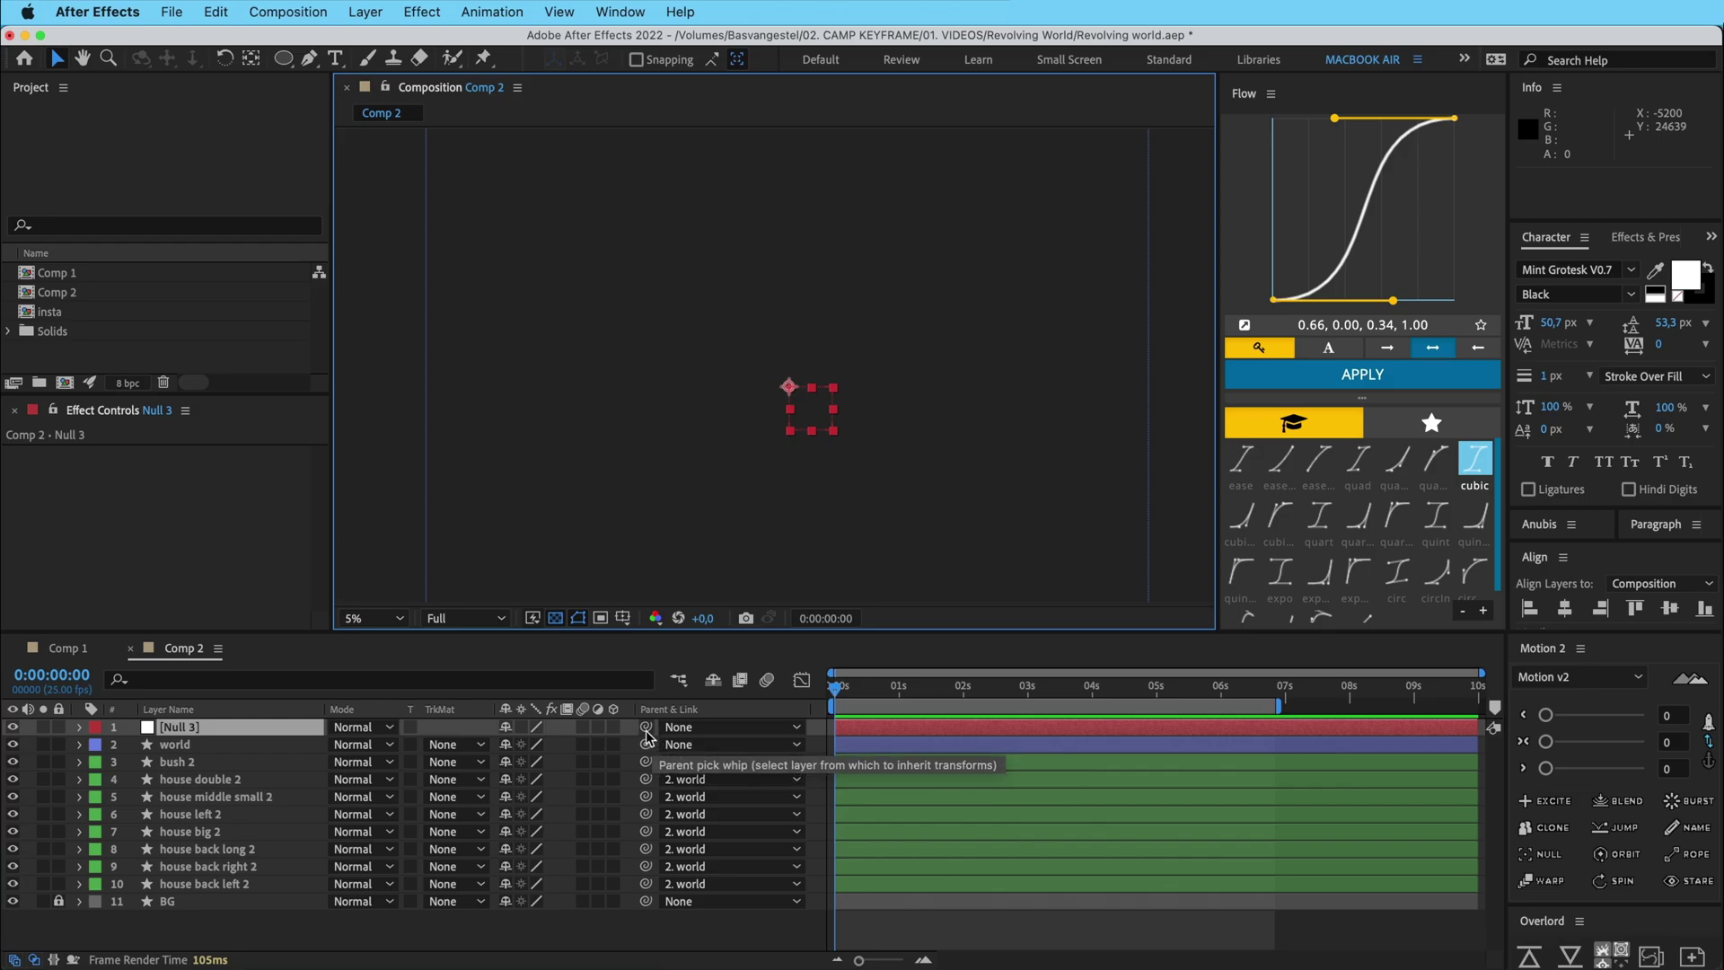
{"action": "left_click_drag", "start_coordinate": [650, 730], "coordinate": [183, 746]}
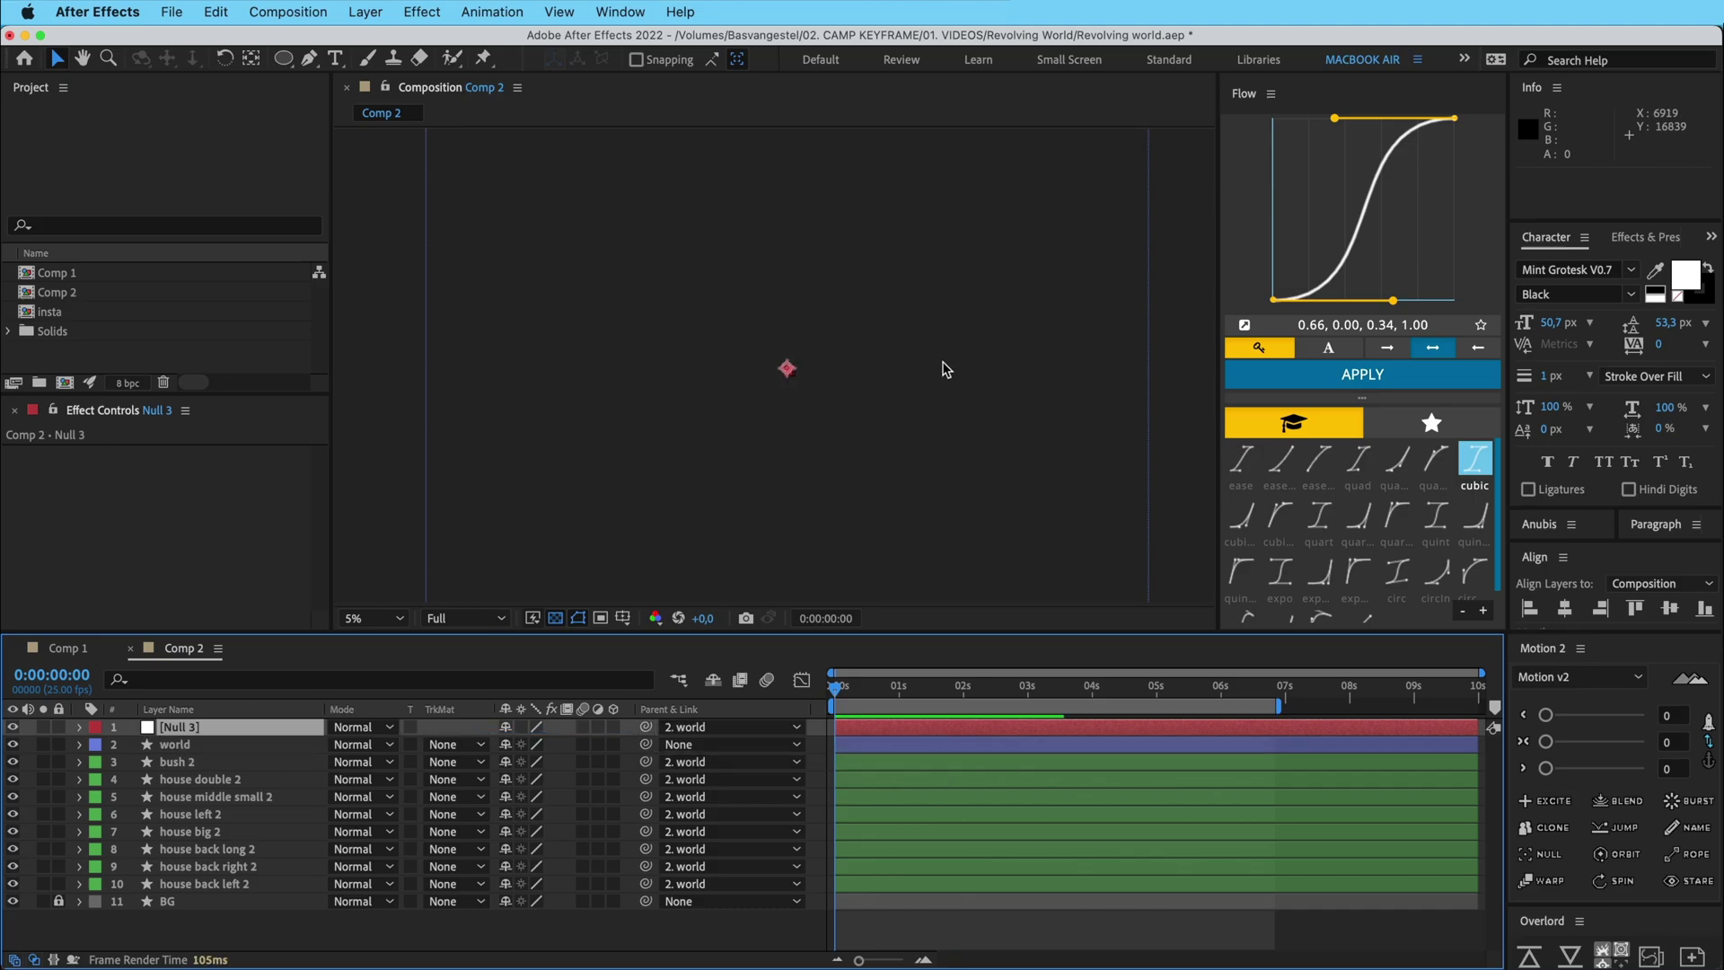
Check up close that the anchor points of the null and the world layer coincide
{"action": "left_click", "coordinate": [913, 742]}
{"action": "left_click", "coordinate": [913, 723]}
{"action": "left_click", "coordinate": [909, 745]}
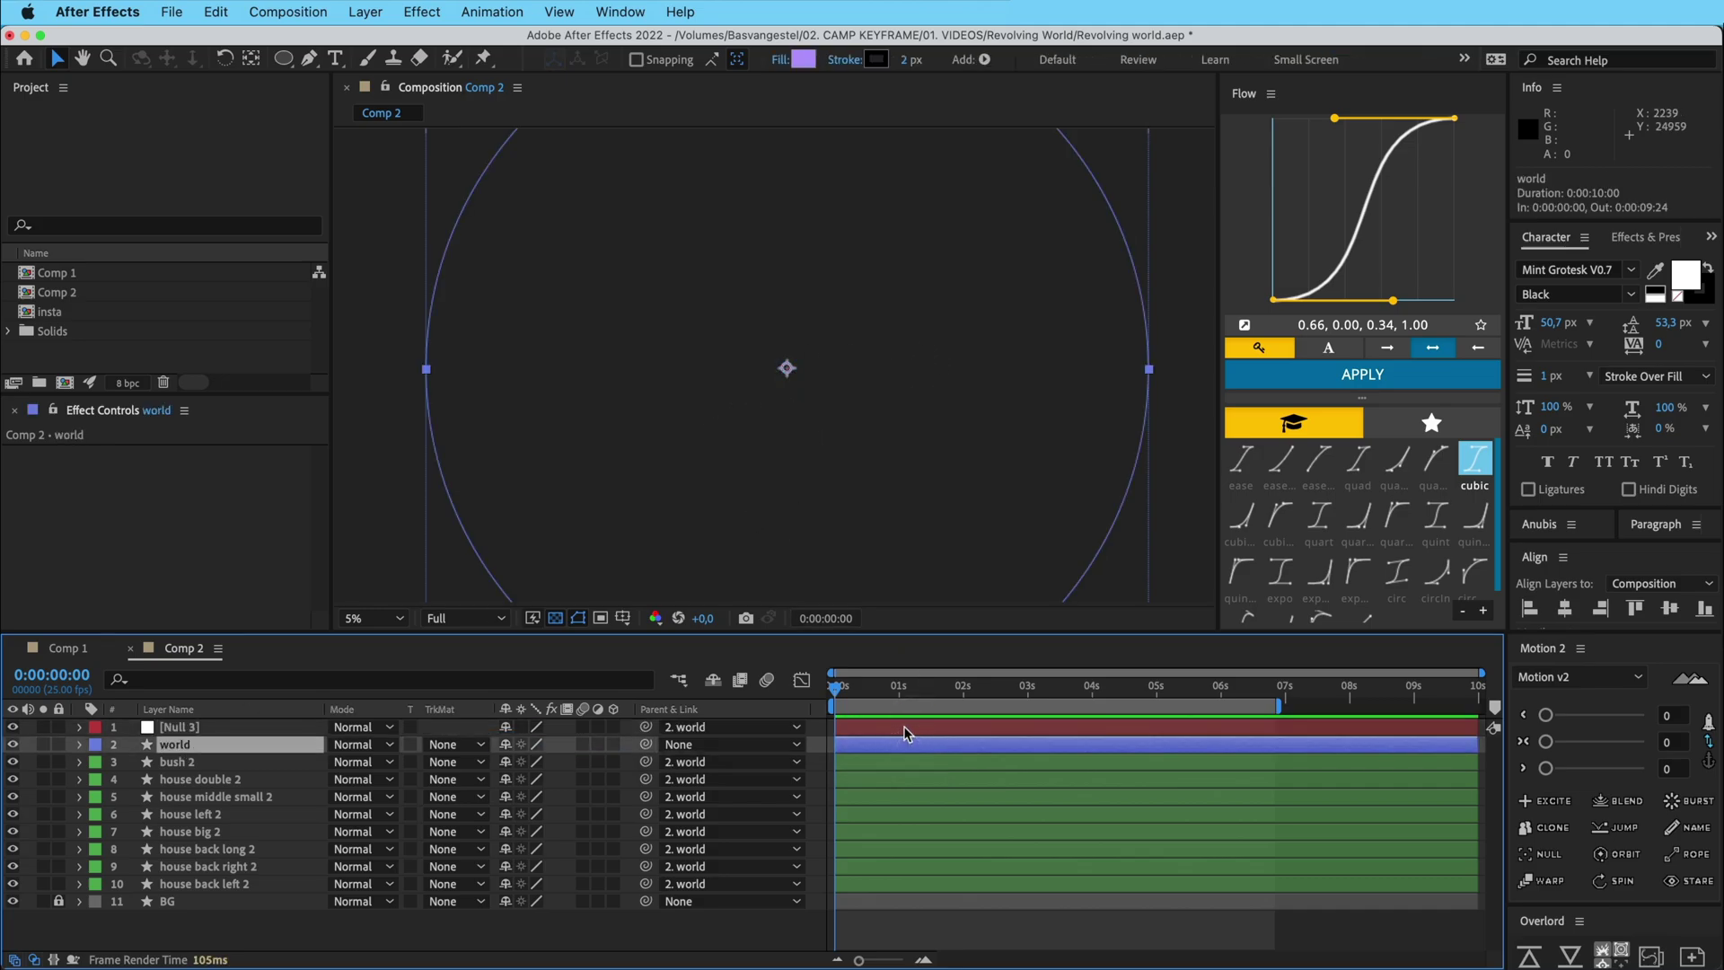
{"action": "left_click", "coordinate": [903, 726]}
{"action": "scroll", "coordinate": [835, 520], "scroll_direction": "up", "scroll_amount": 6}
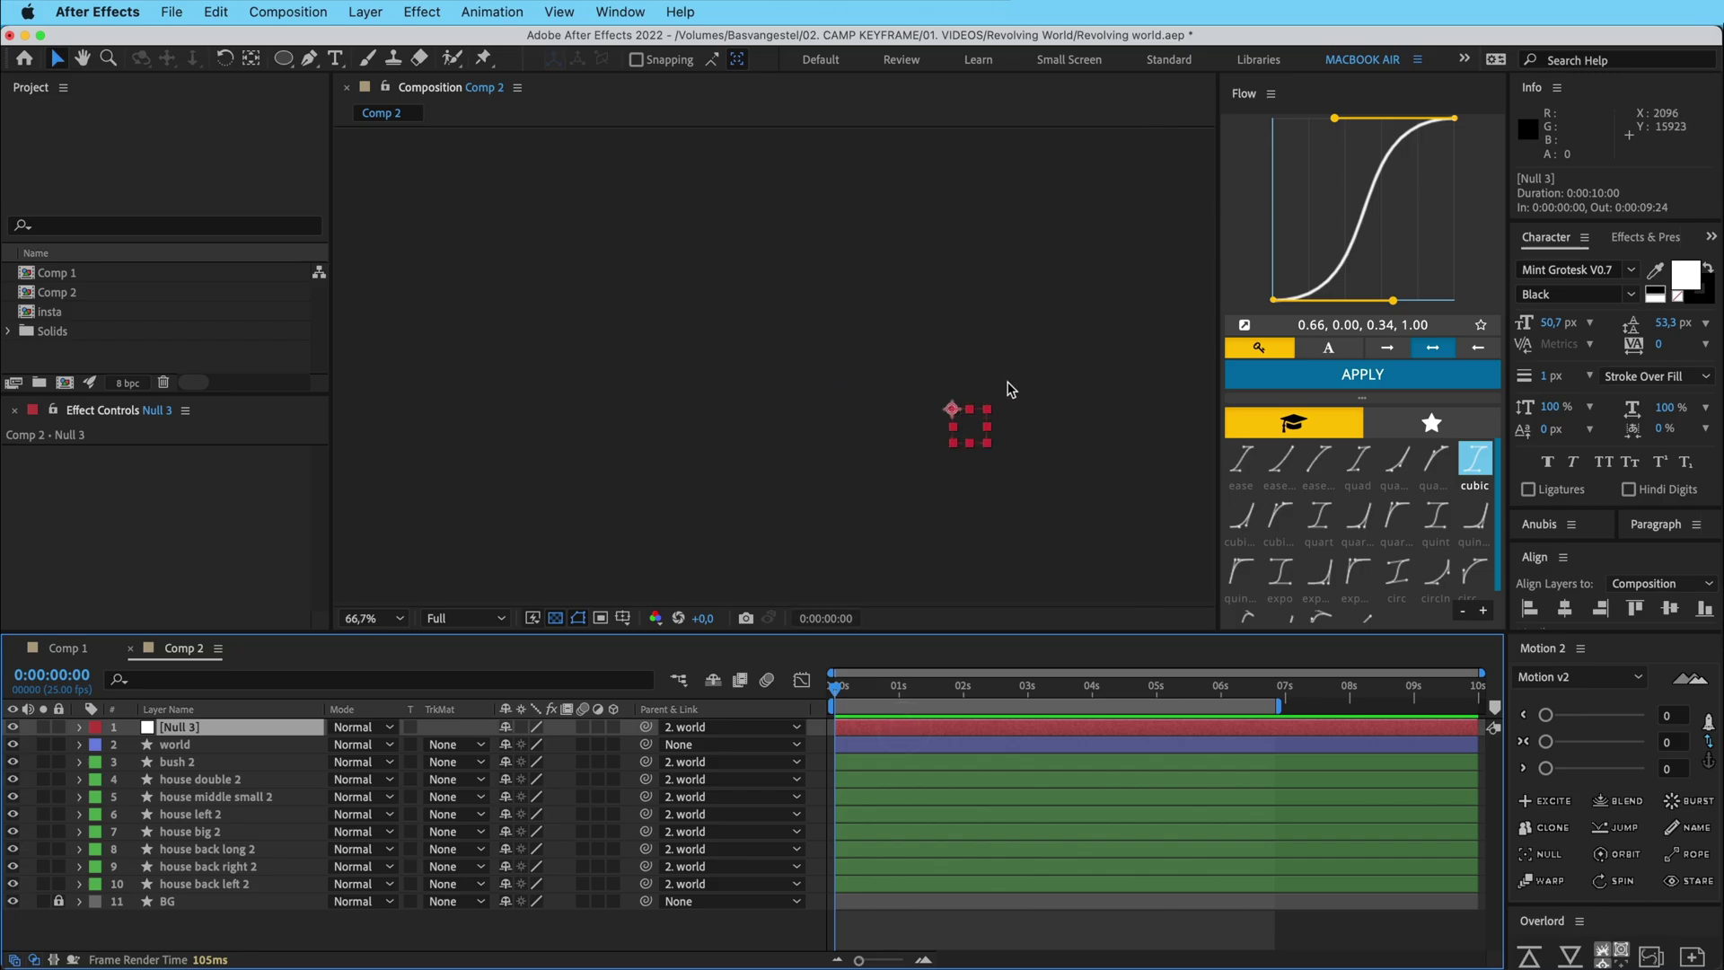
{"action": "left_click", "coordinate": [948, 746]}
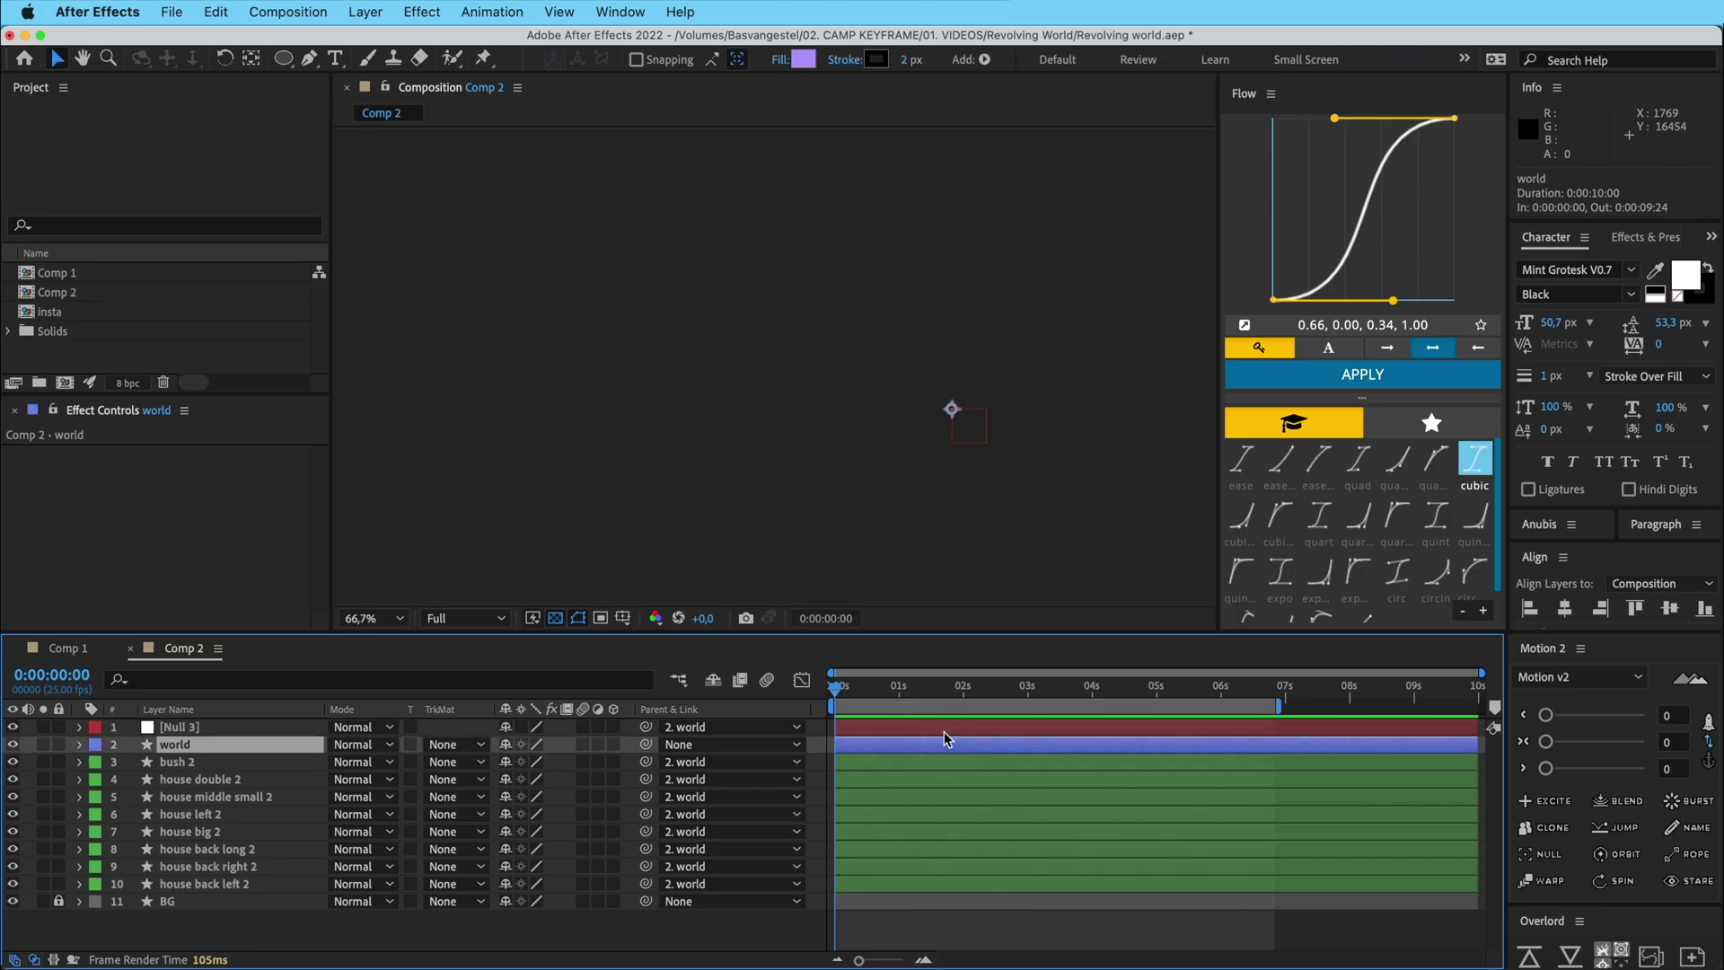
{"action": "left_click", "coordinate": [943, 725]}
Bring the town back into view and fit the whole composition in the viewer
{"action": "key", "text": "space"}
{"action": "left_click_drag", "start_coordinate": [932, 428], "coordinate": [938, 620]}
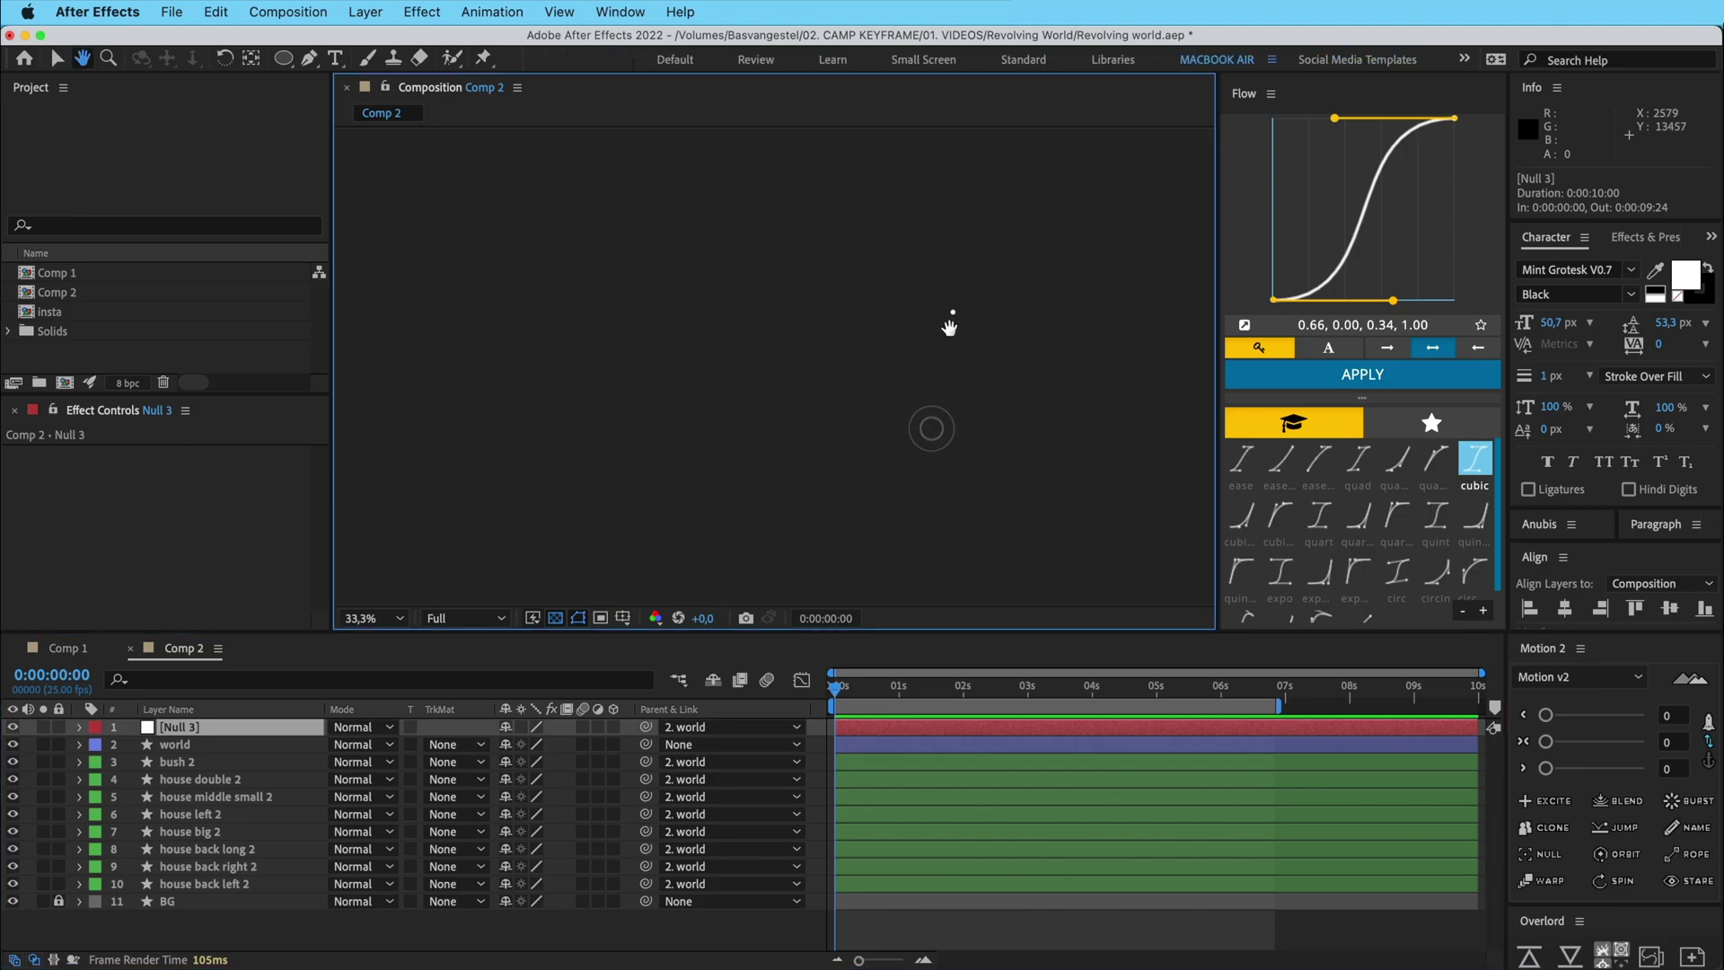
{"action": "left_click_drag", "start_coordinate": [959, 340], "coordinate": [957, 593]}
{"action": "left_click_drag", "start_coordinate": [963, 379], "coordinate": [954, 580]}
{"action": "left_click_drag", "start_coordinate": [966, 362], "coordinate": [932, 478]}
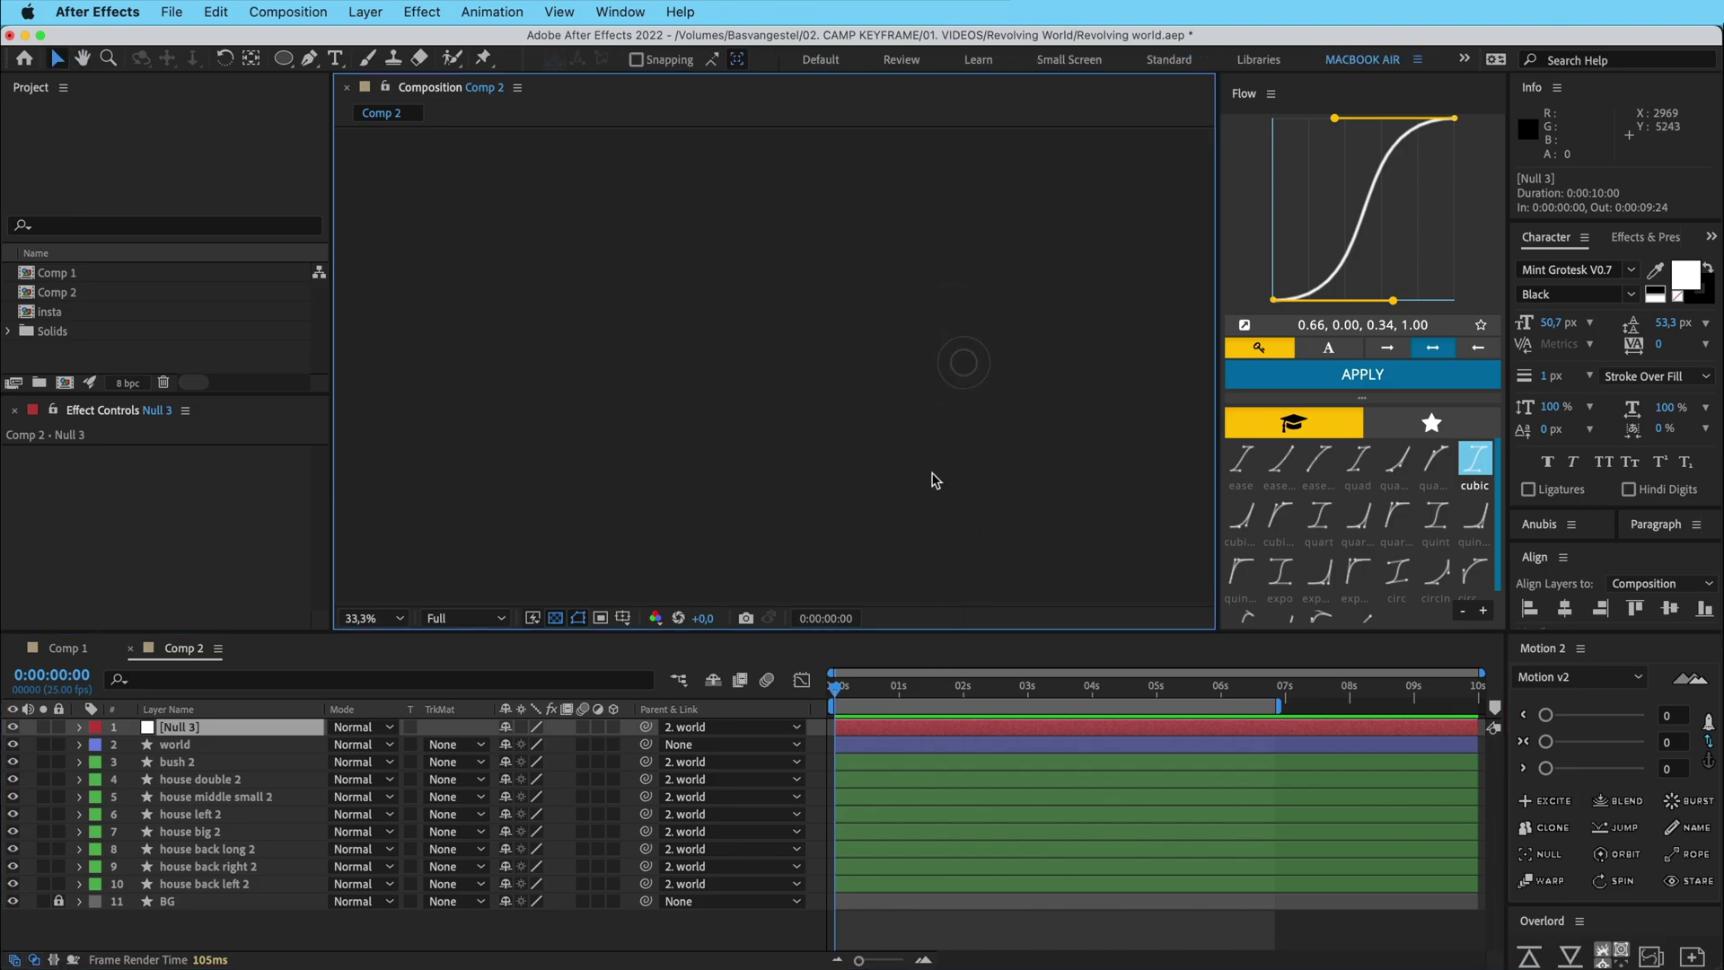
{"action": "key", "text": "comma"}
{"action": "key", "text": "space"}
{"action": "left_click_drag", "start_coordinate": [961, 401], "coordinate": [1020, 651]}
{"action": "left_click_drag", "start_coordinate": [938, 307], "coordinate": [874, 212]}
{"action": "key", "text": "period"}
{"action": "key", "text": "period"}
{"action": "key", "text": "space"}
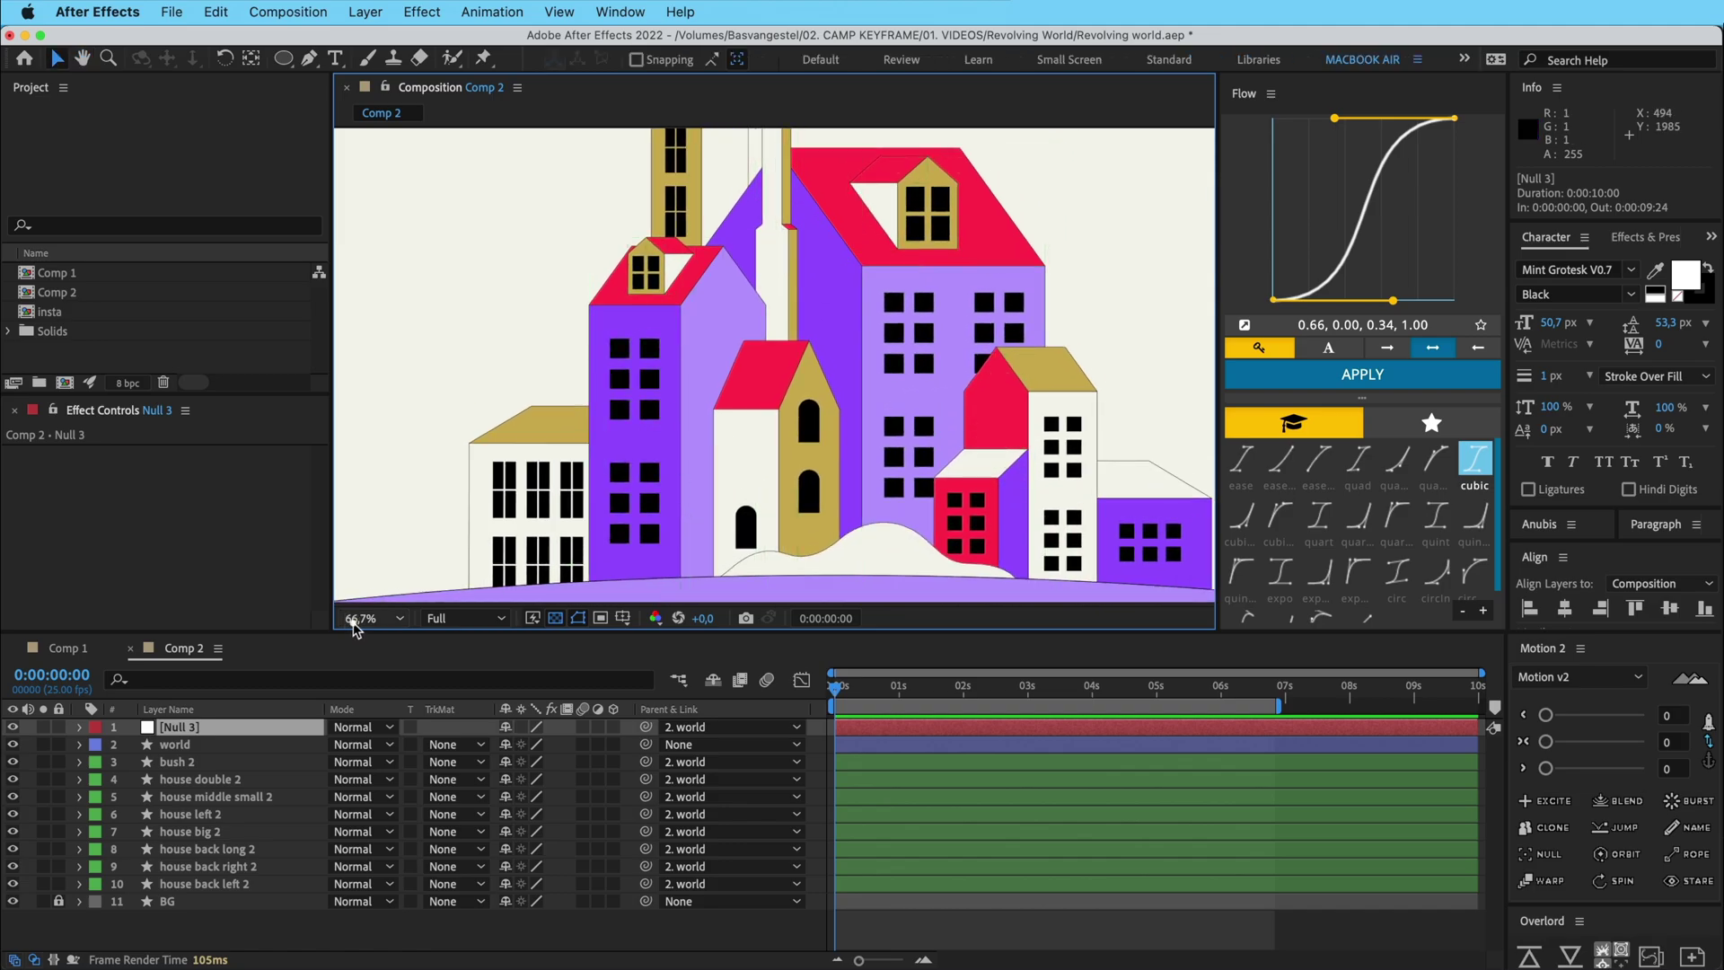
{"action": "left_click", "coordinate": [359, 619]}
{"action": "left_click", "coordinate": [364, 660]}
Rename the null layer as rotation1
{"action": "left_click", "coordinate": [201, 736]}
{"action": "key", "text": "Return"}
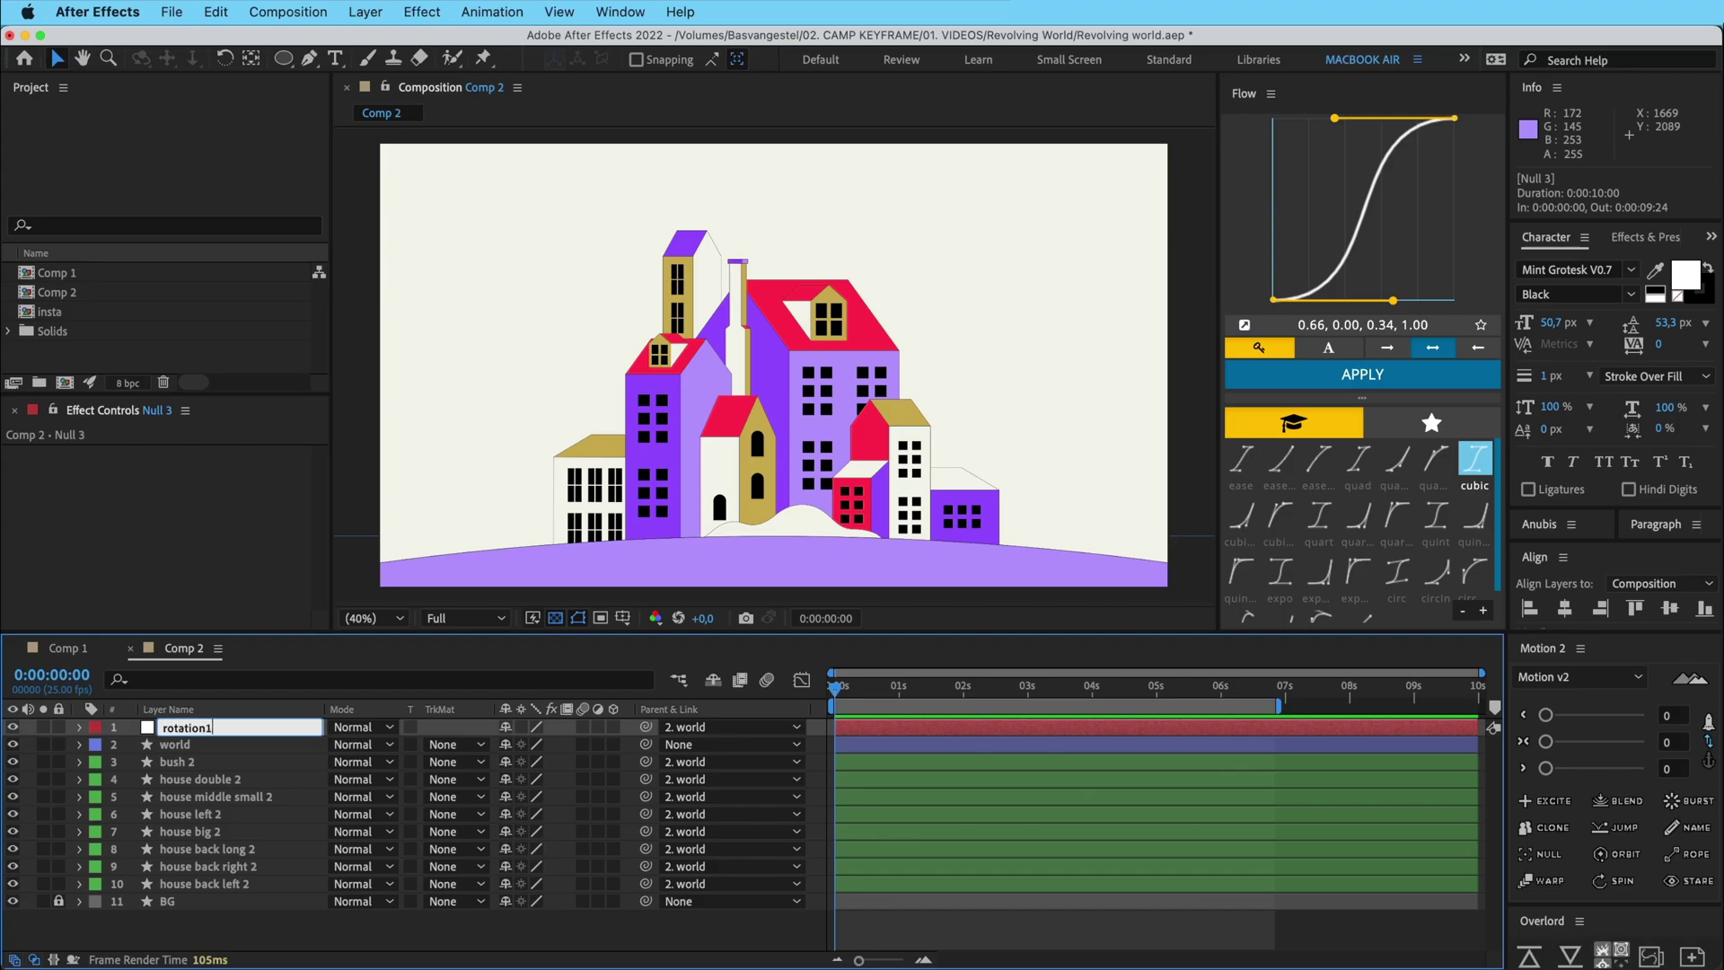
{"action": "type", "text": "rotation1"}
{"action": "key", "text": "Return"}
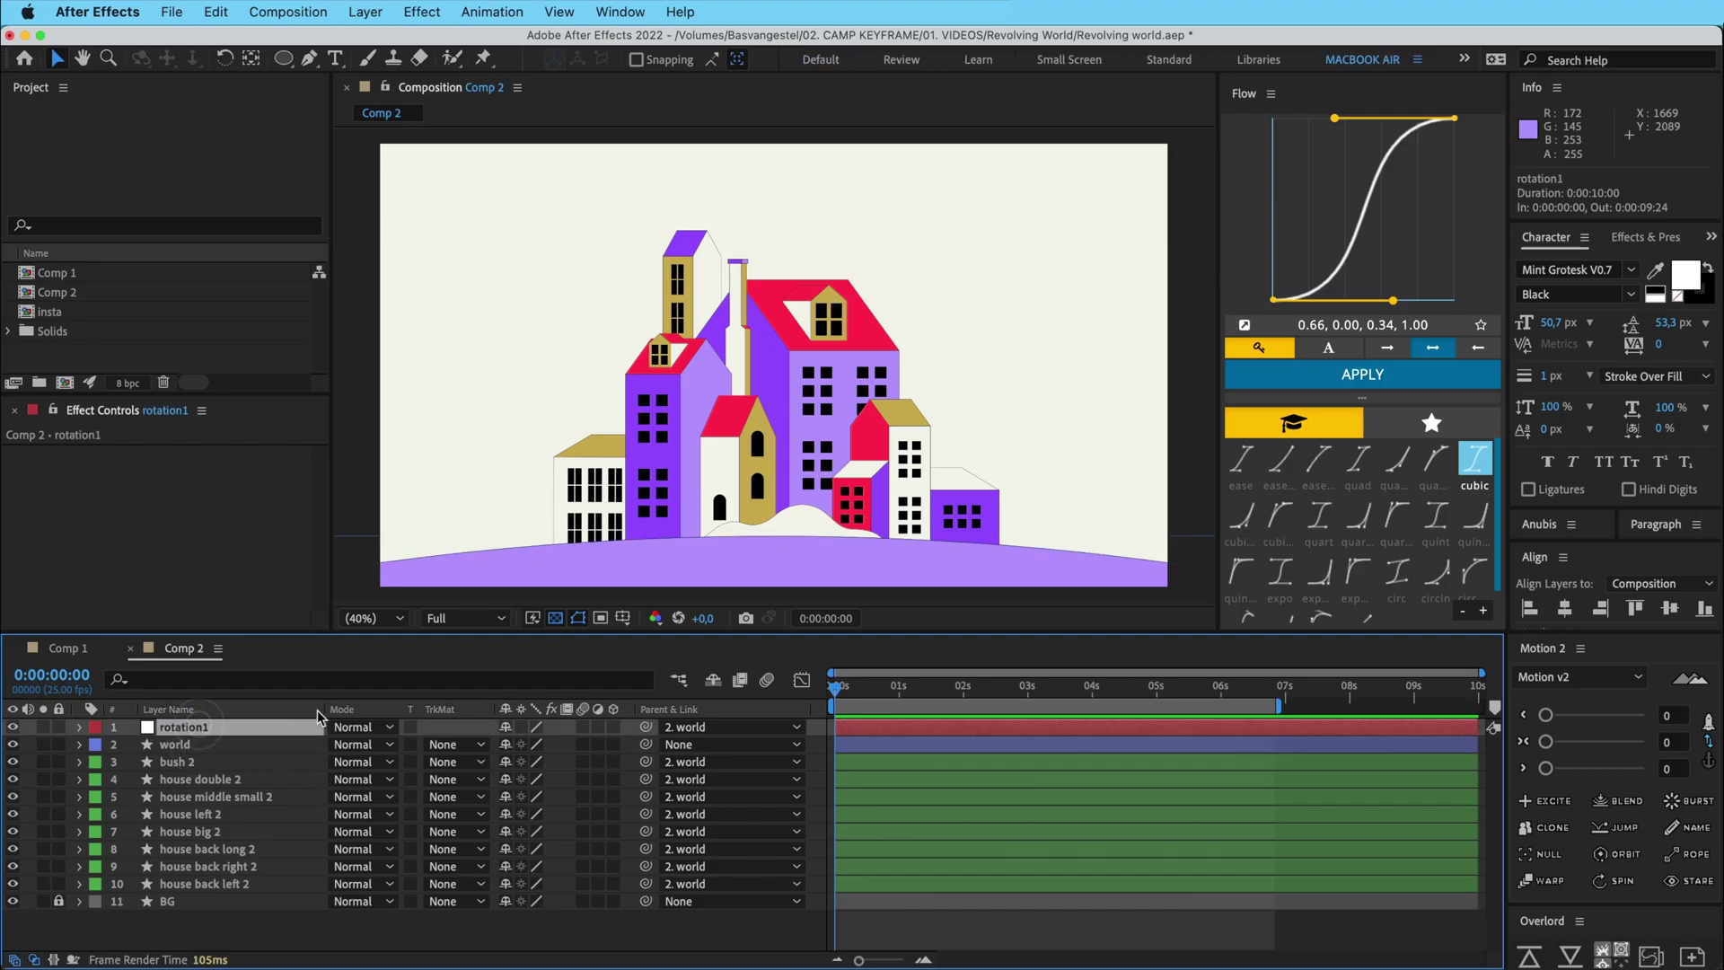
Go through the individual houses and the bush to see which elements need their own rotation null
{"action": "left_click", "coordinate": [593, 474]}
{"action": "left_click", "coordinate": [696, 377]}
{"action": "left_click", "coordinate": [680, 308]}
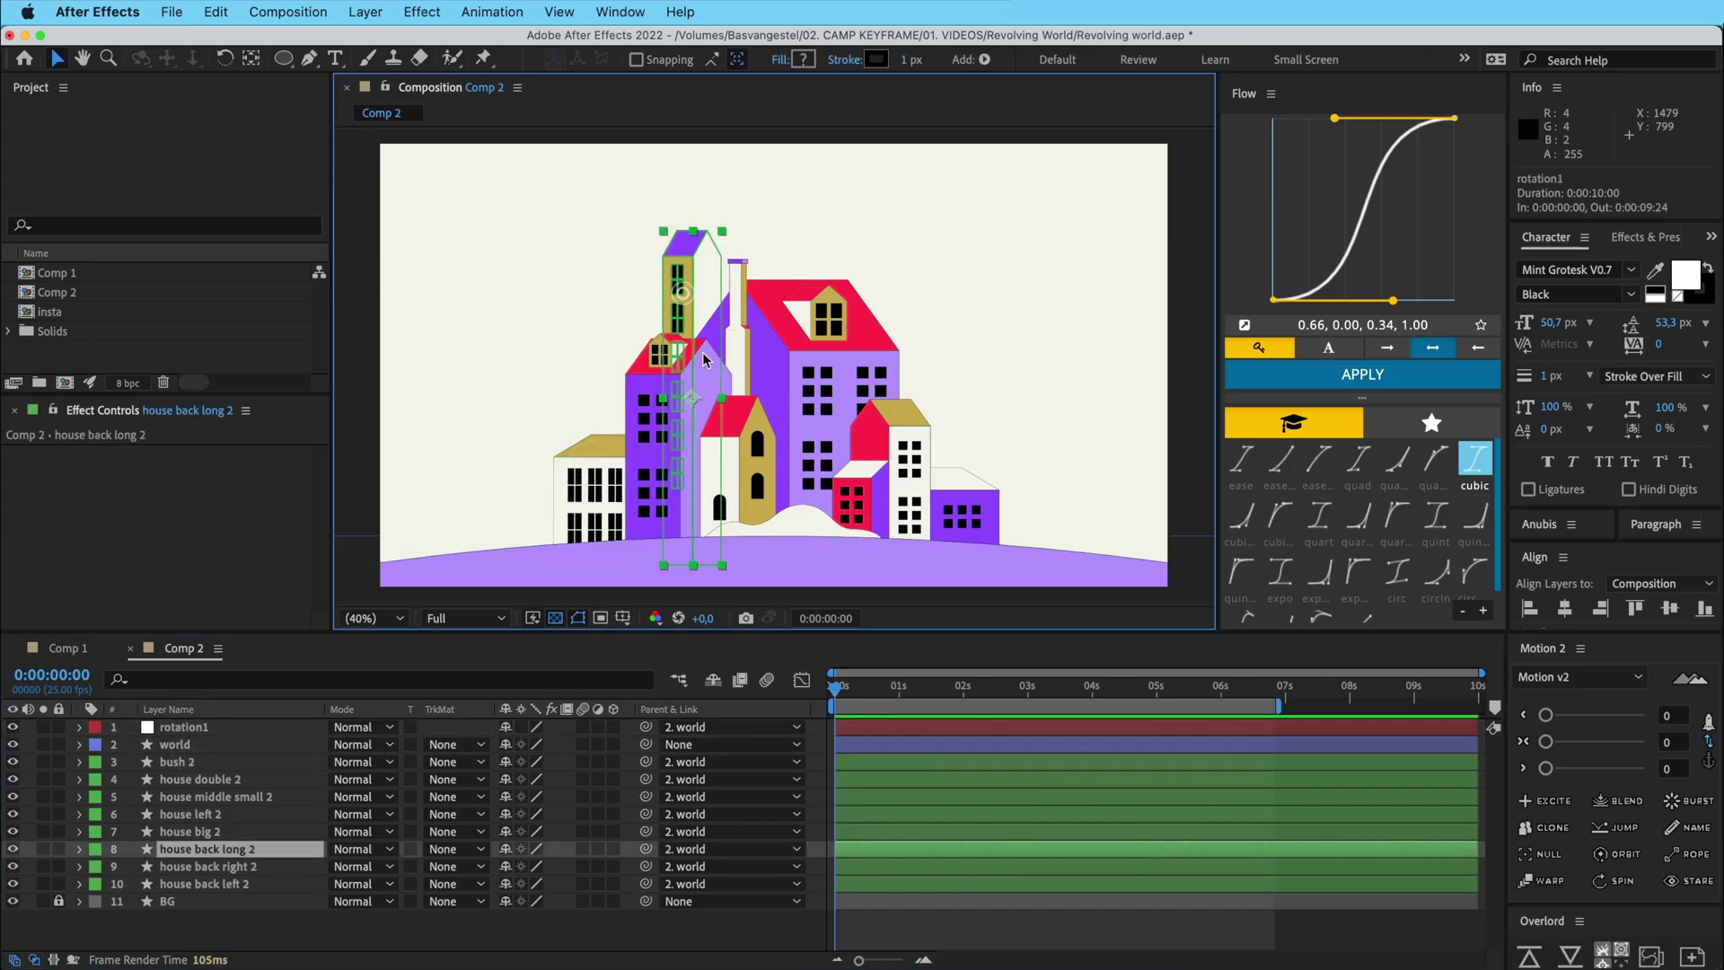
{"action": "left_click", "coordinate": [758, 424]}
{"action": "left_click", "coordinate": [863, 335]}
{"action": "left_click", "coordinate": [912, 471]}
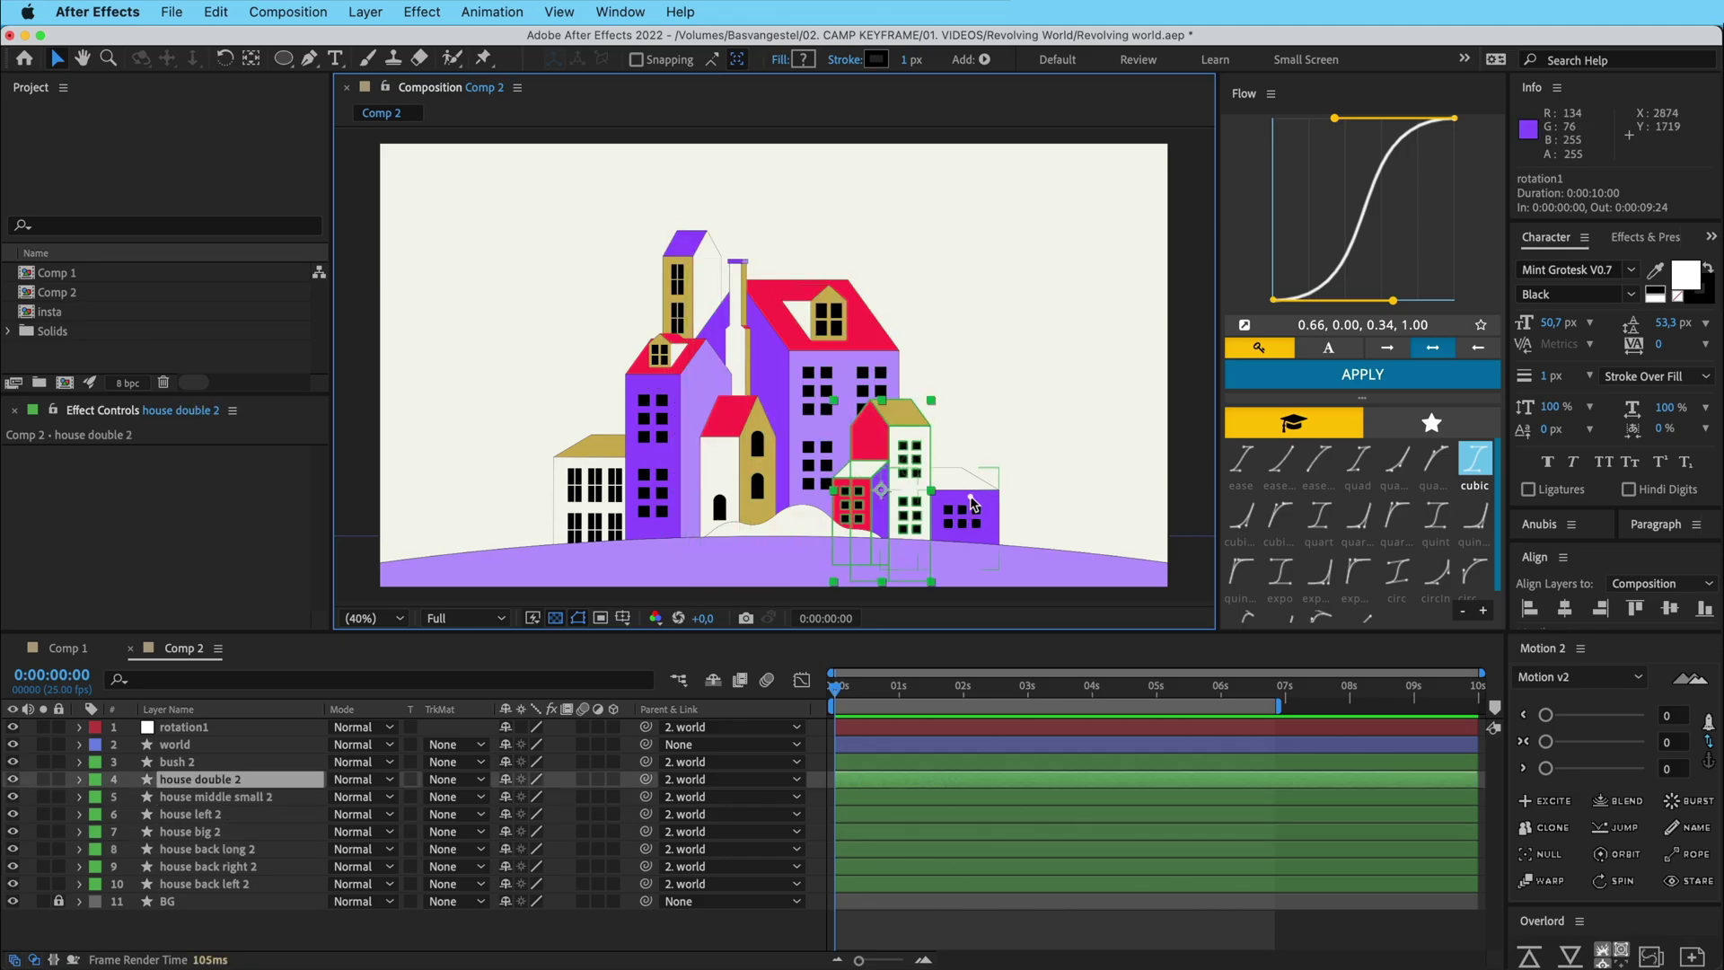
{"action": "left_click", "coordinate": [984, 526]}
{"action": "left_click", "coordinate": [824, 524]}
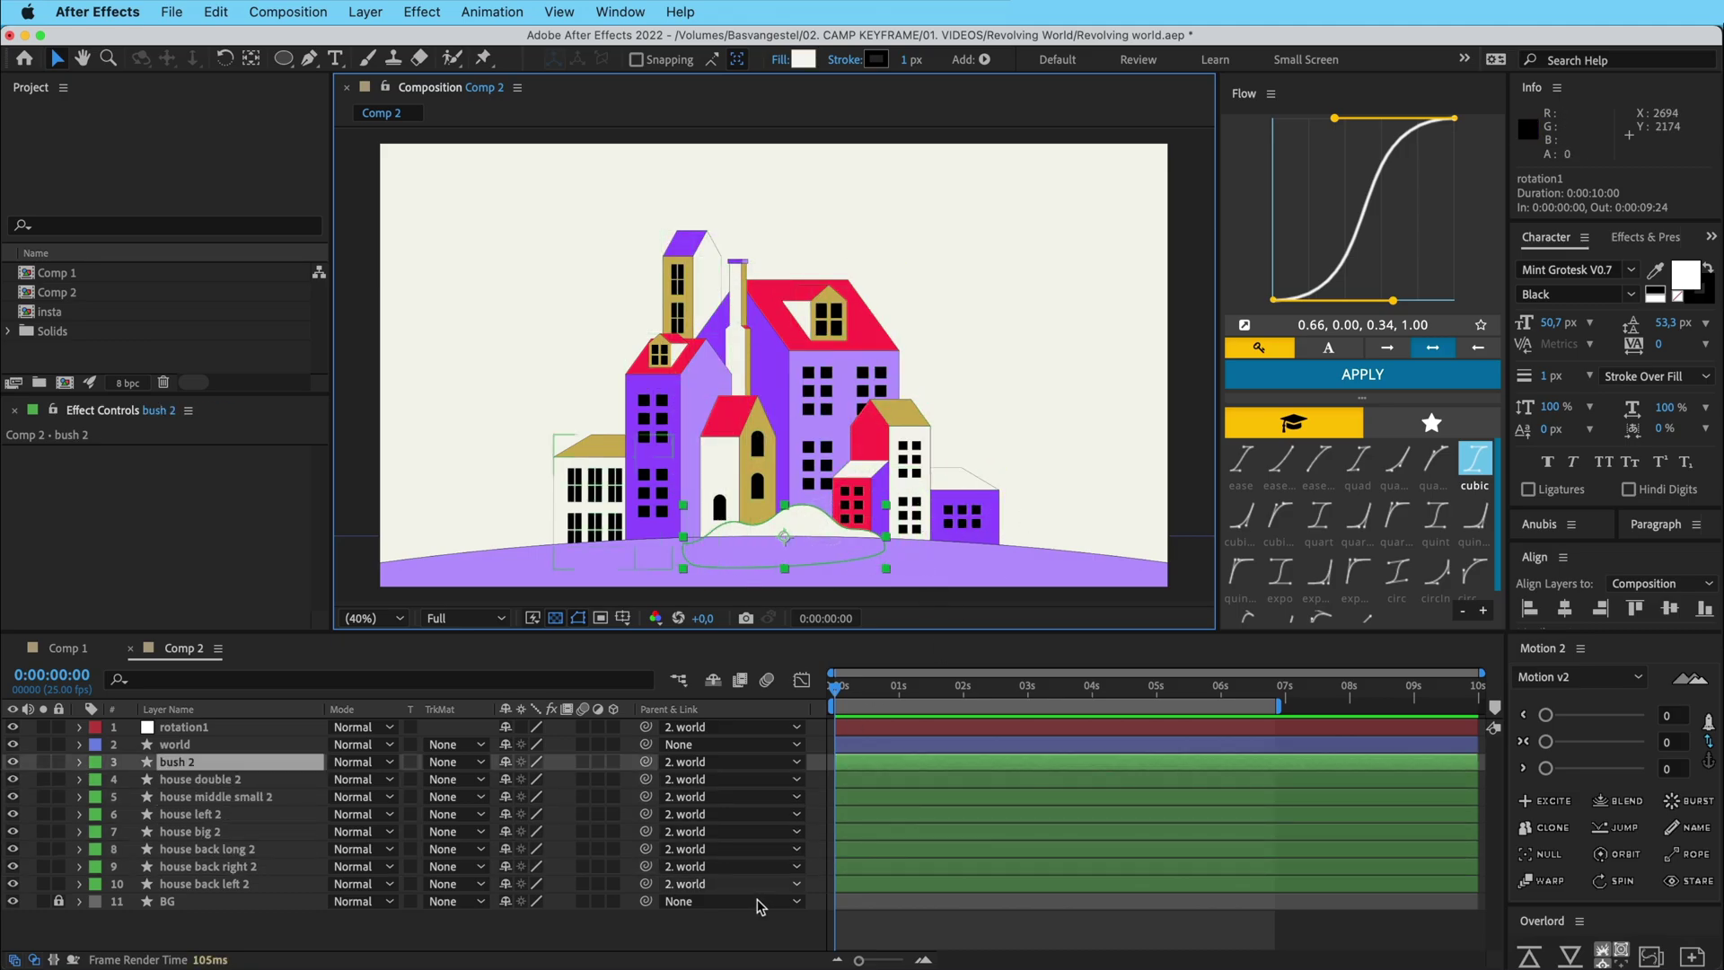
{"action": "left_click", "coordinate": [760, 927]}
Duplicate the rotation1 null six times to get nulls rotation2 through rotation7
{"action": "left_click", "coordinate": [194, 729]}
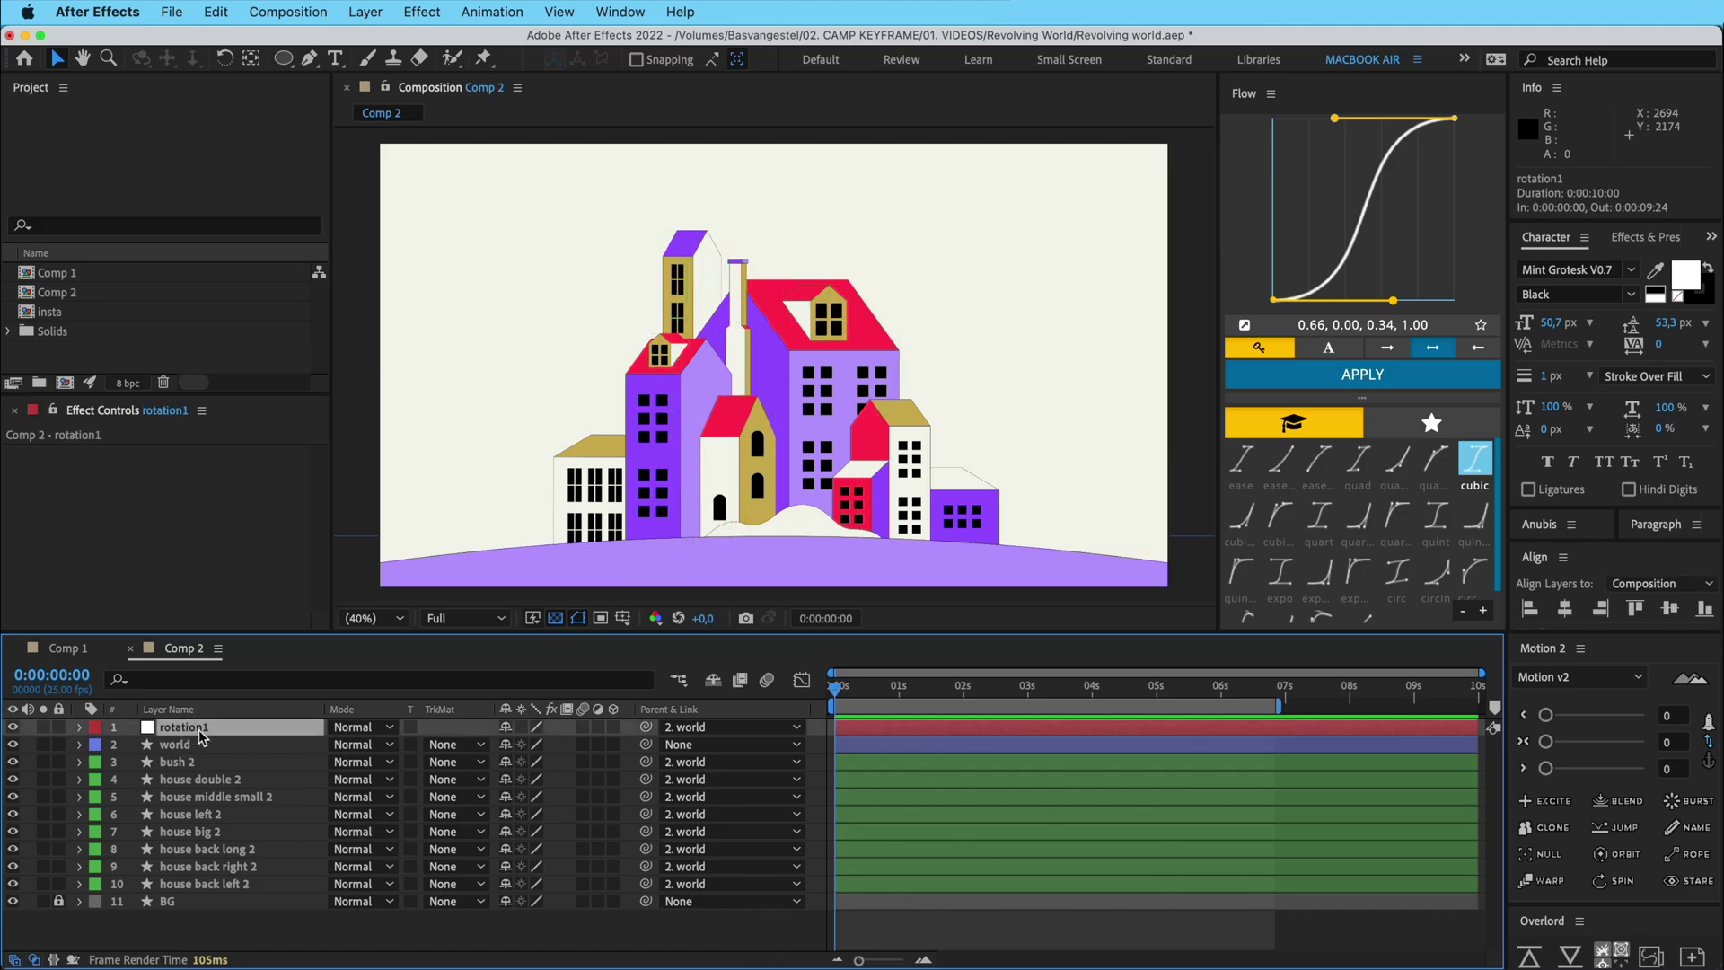
{"action": "key", "text": "super+d"}
{"action": "key", "text": "super+d"}
{"action": "key", "text": "super+d"}
{"action": "key", "text": "super+d"}
{"action": "key", "text": "super+d"}
{"action": "key", "text": "super+d"}
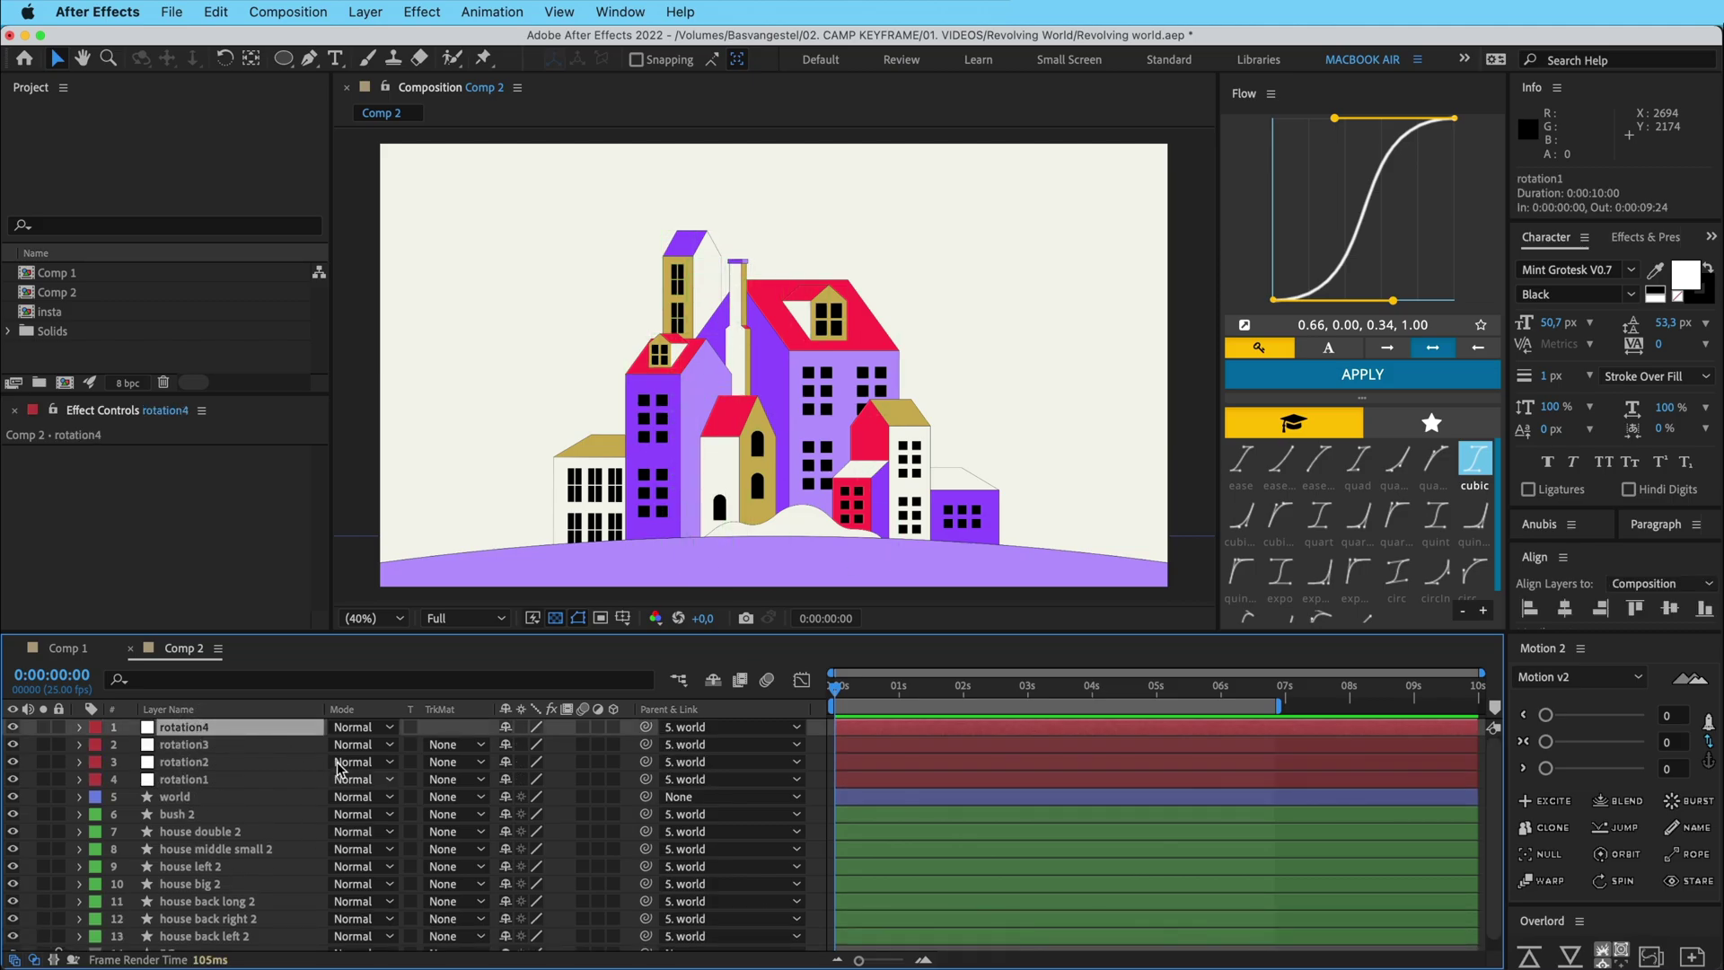
{"action": "left_click", "coordinate": [232, 838], "text": "shift"}
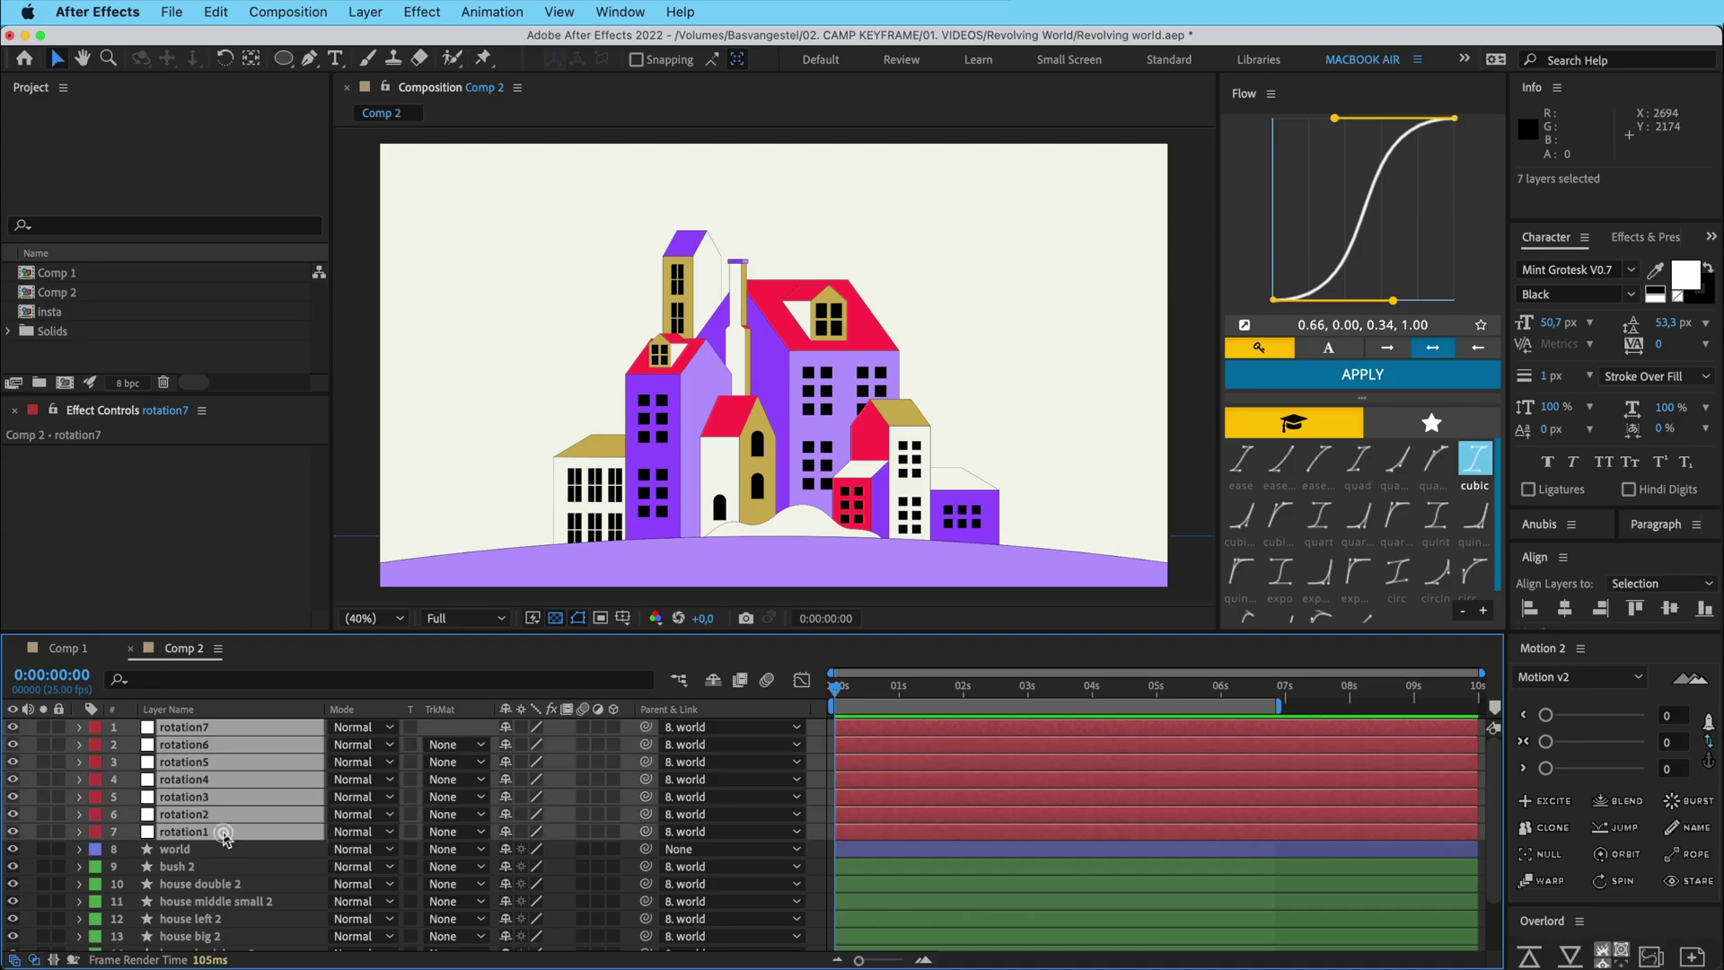
{"action": "left_click", "coordinate": [820, 787]}
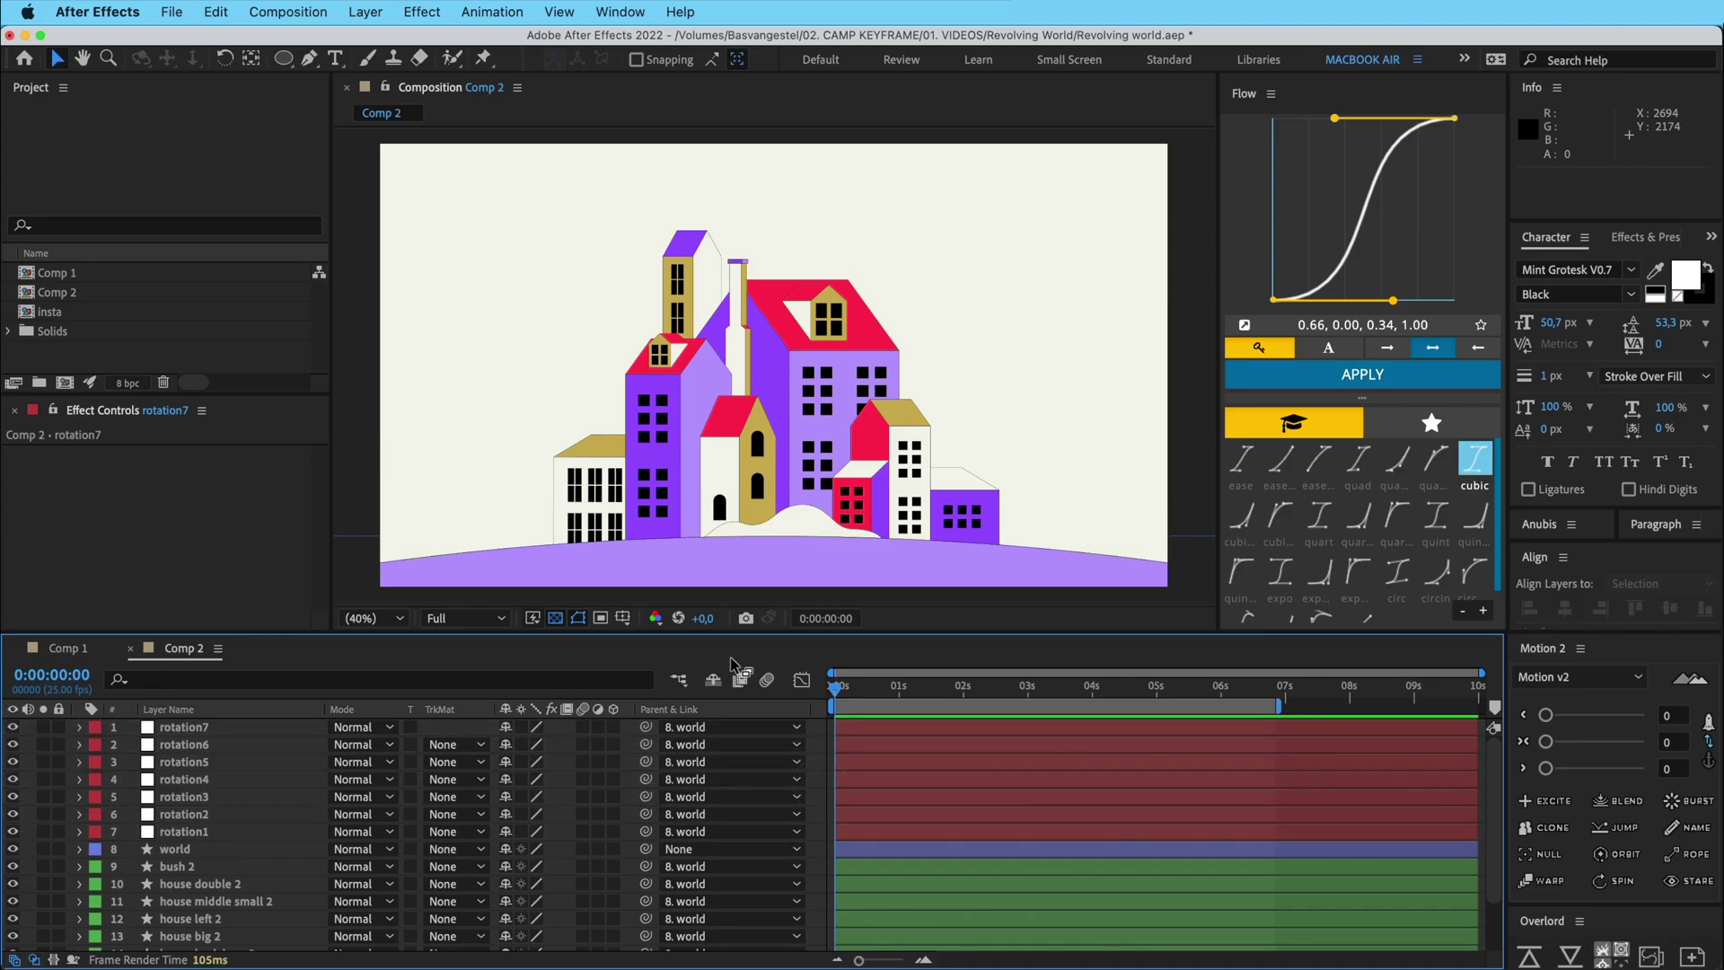
Parent the house back left 2 layer to the rotation1 null
{"action": "left_click", "coordinate": [588, 500]}
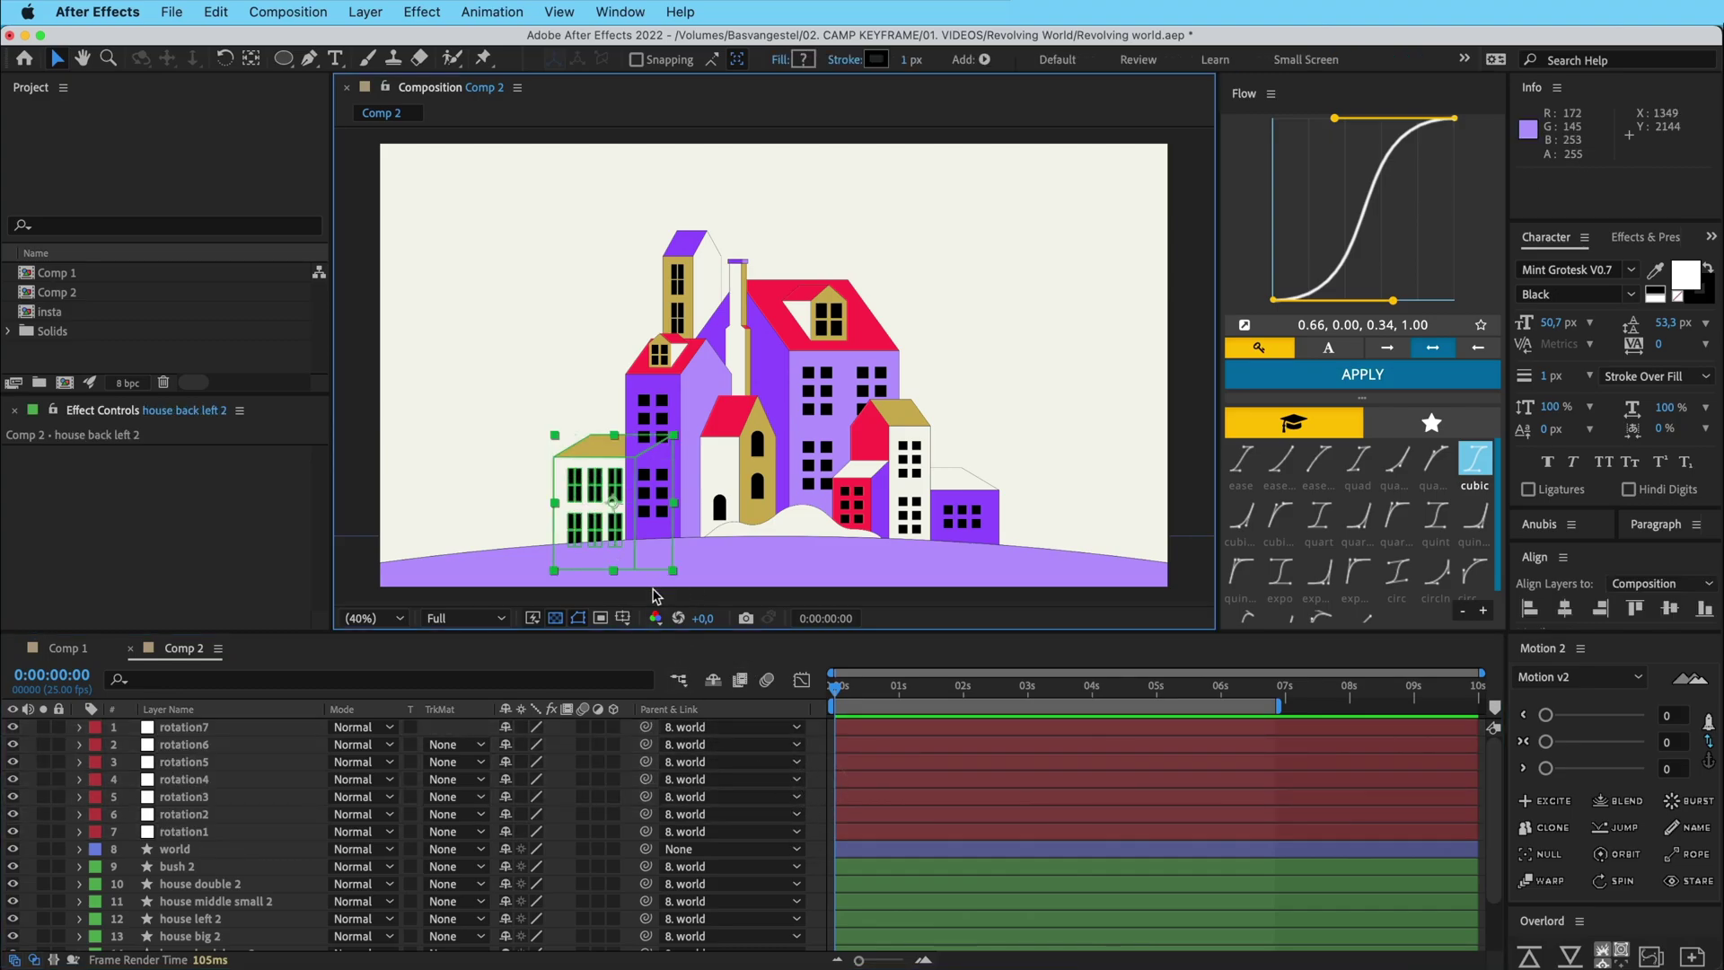
{"action": "scroll", "coordinate": [286, 837], "scroll_direction": "down", "scroll_amount": 2}
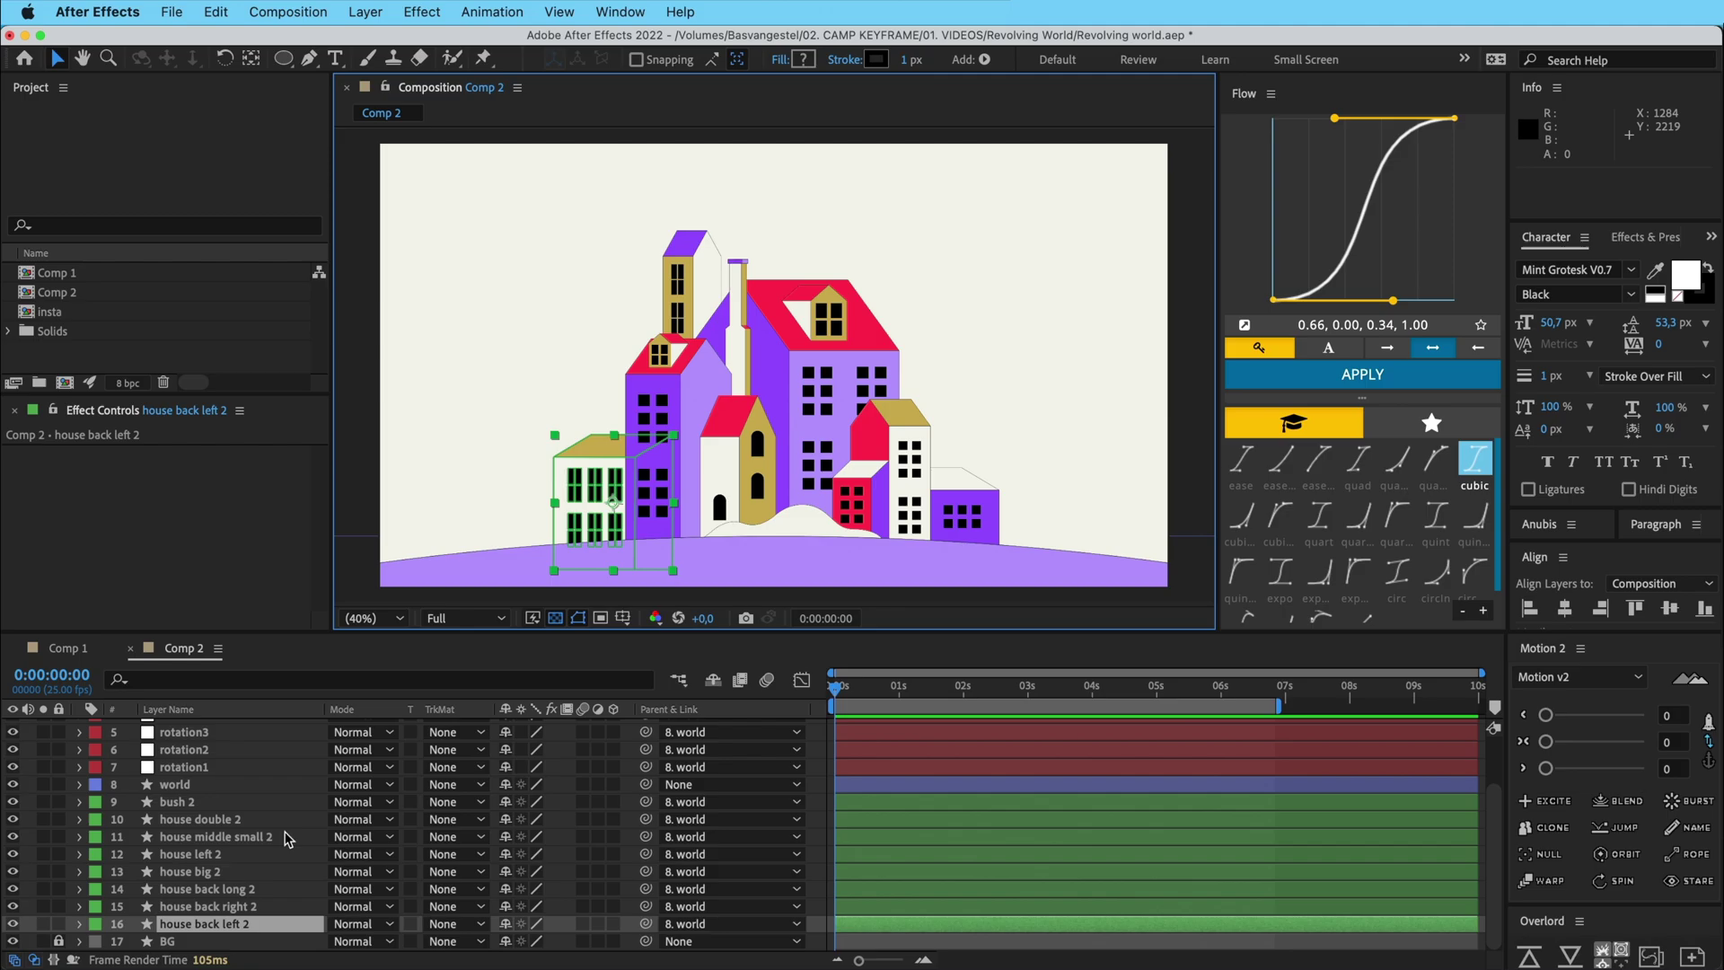
{"action": "left_click", "coordinate": [245, 907]}
{"action": "left_click", "coordinate": [243, 923]}
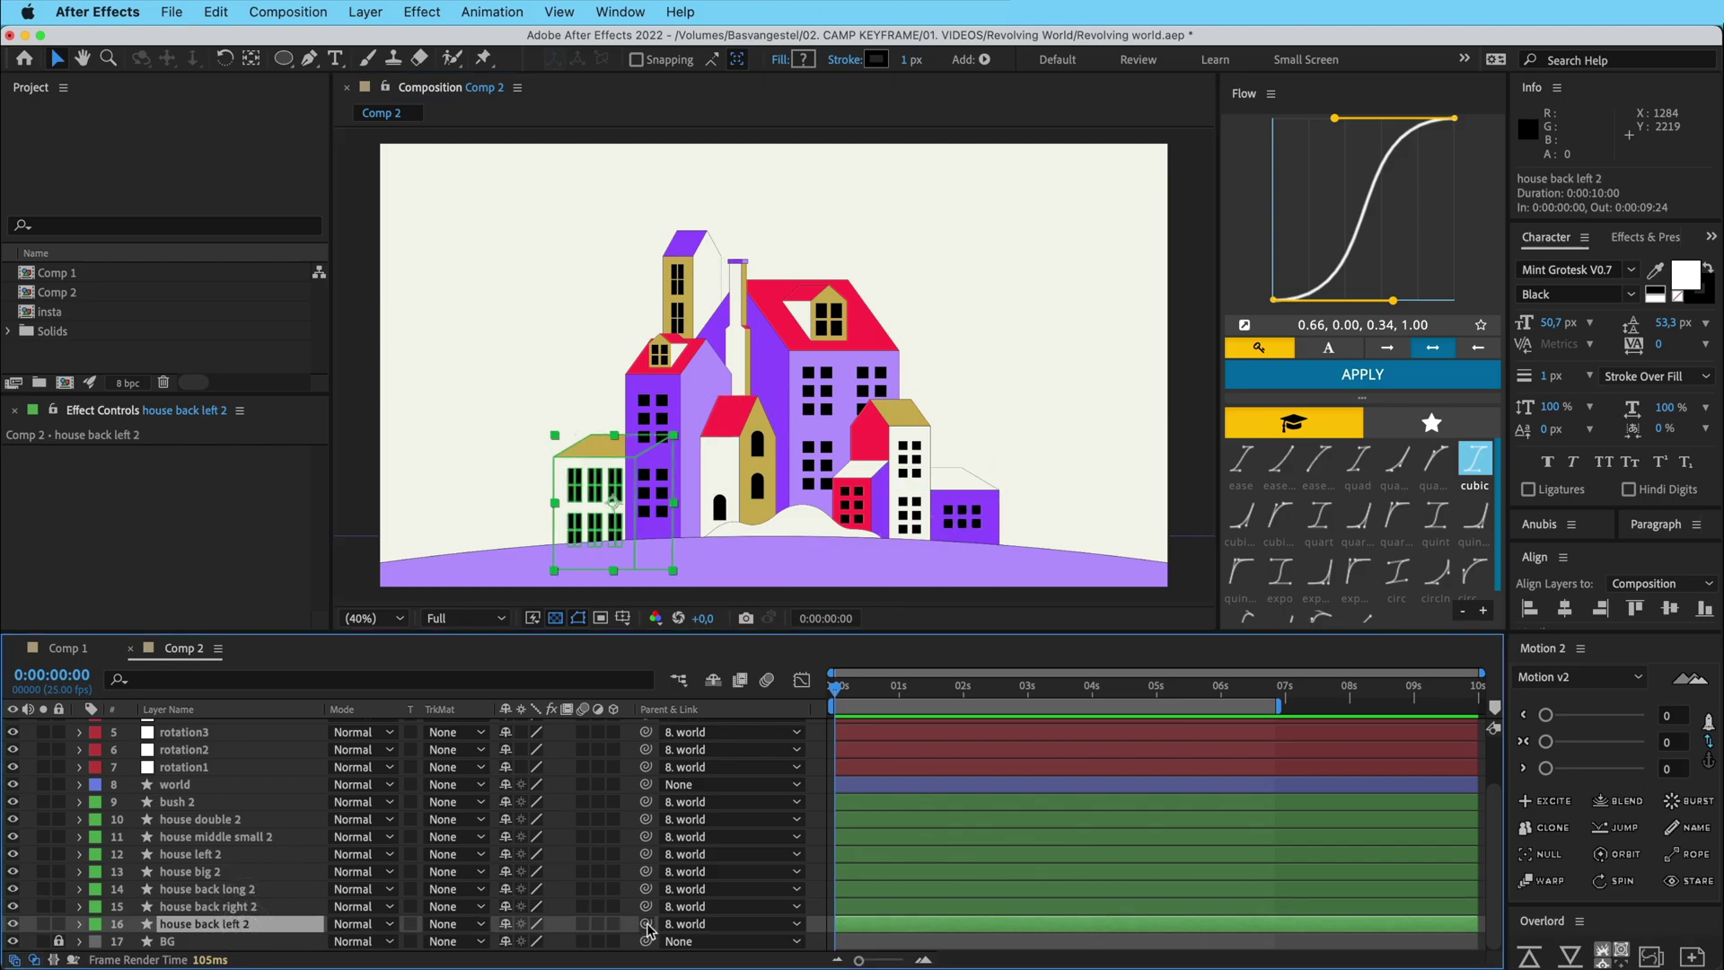
{"action": "left_click_drag", "start_coordinate": [647, 923], "coordinate": [216, 768]}
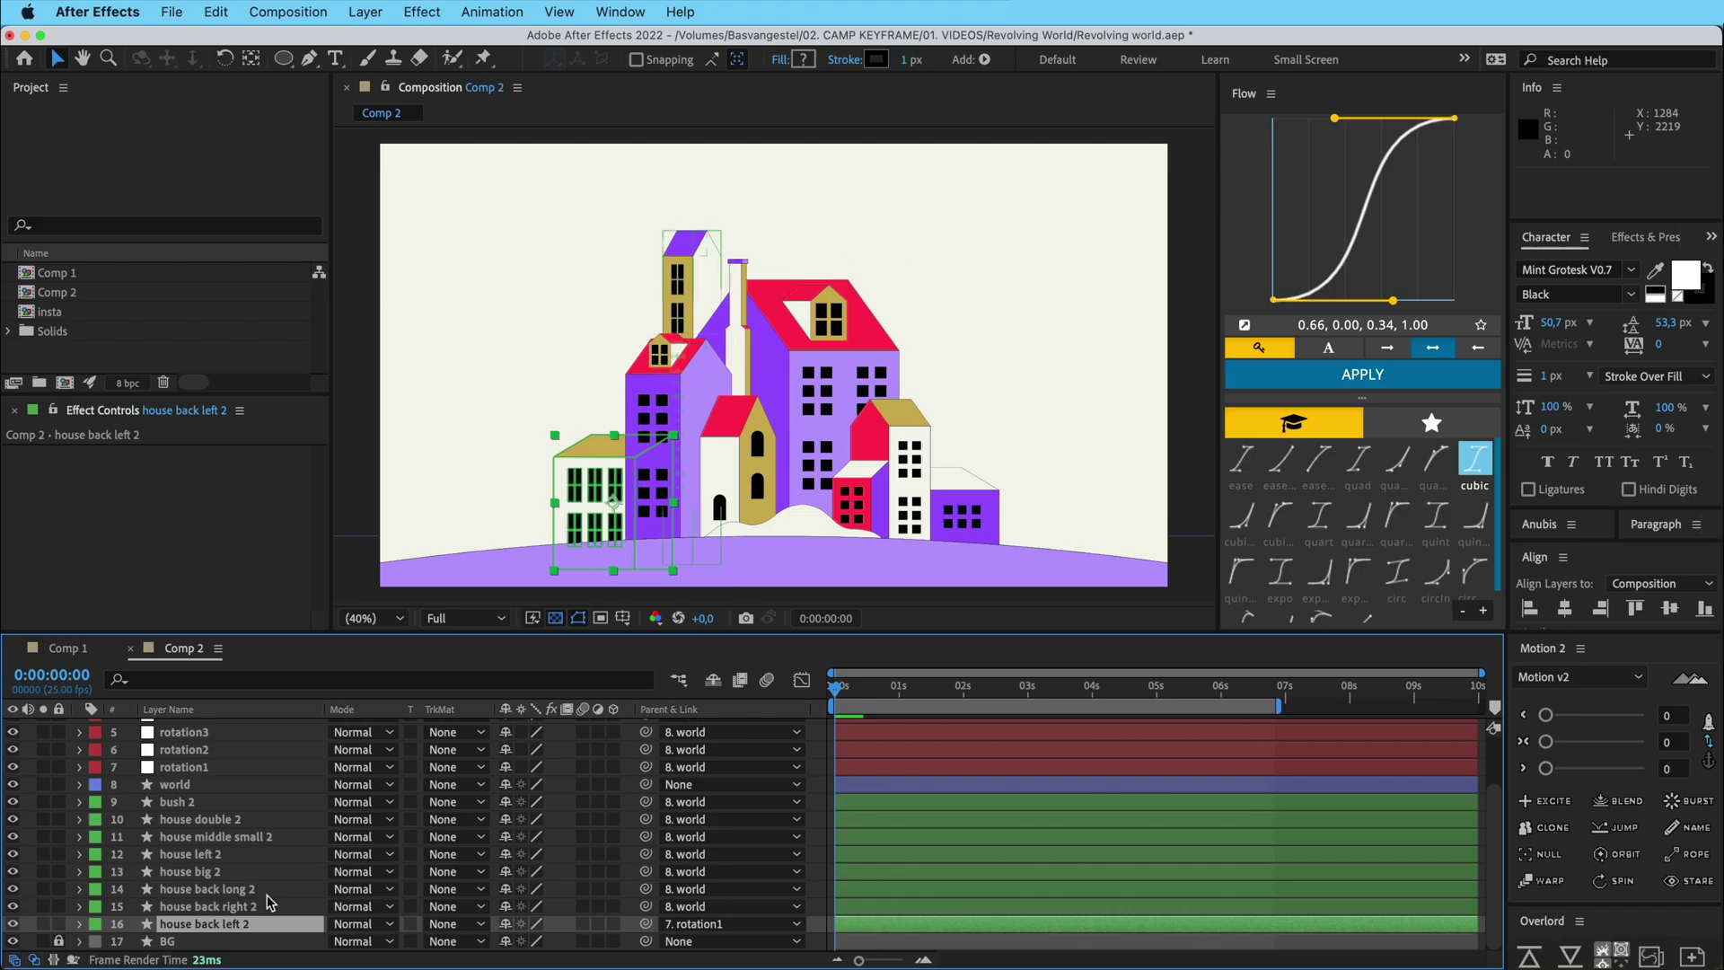
Parent house left 2 to the rotation2 null and house back long 2 to the rotation3 null
{"action": "left_click", "coordinate": [660, 380]}
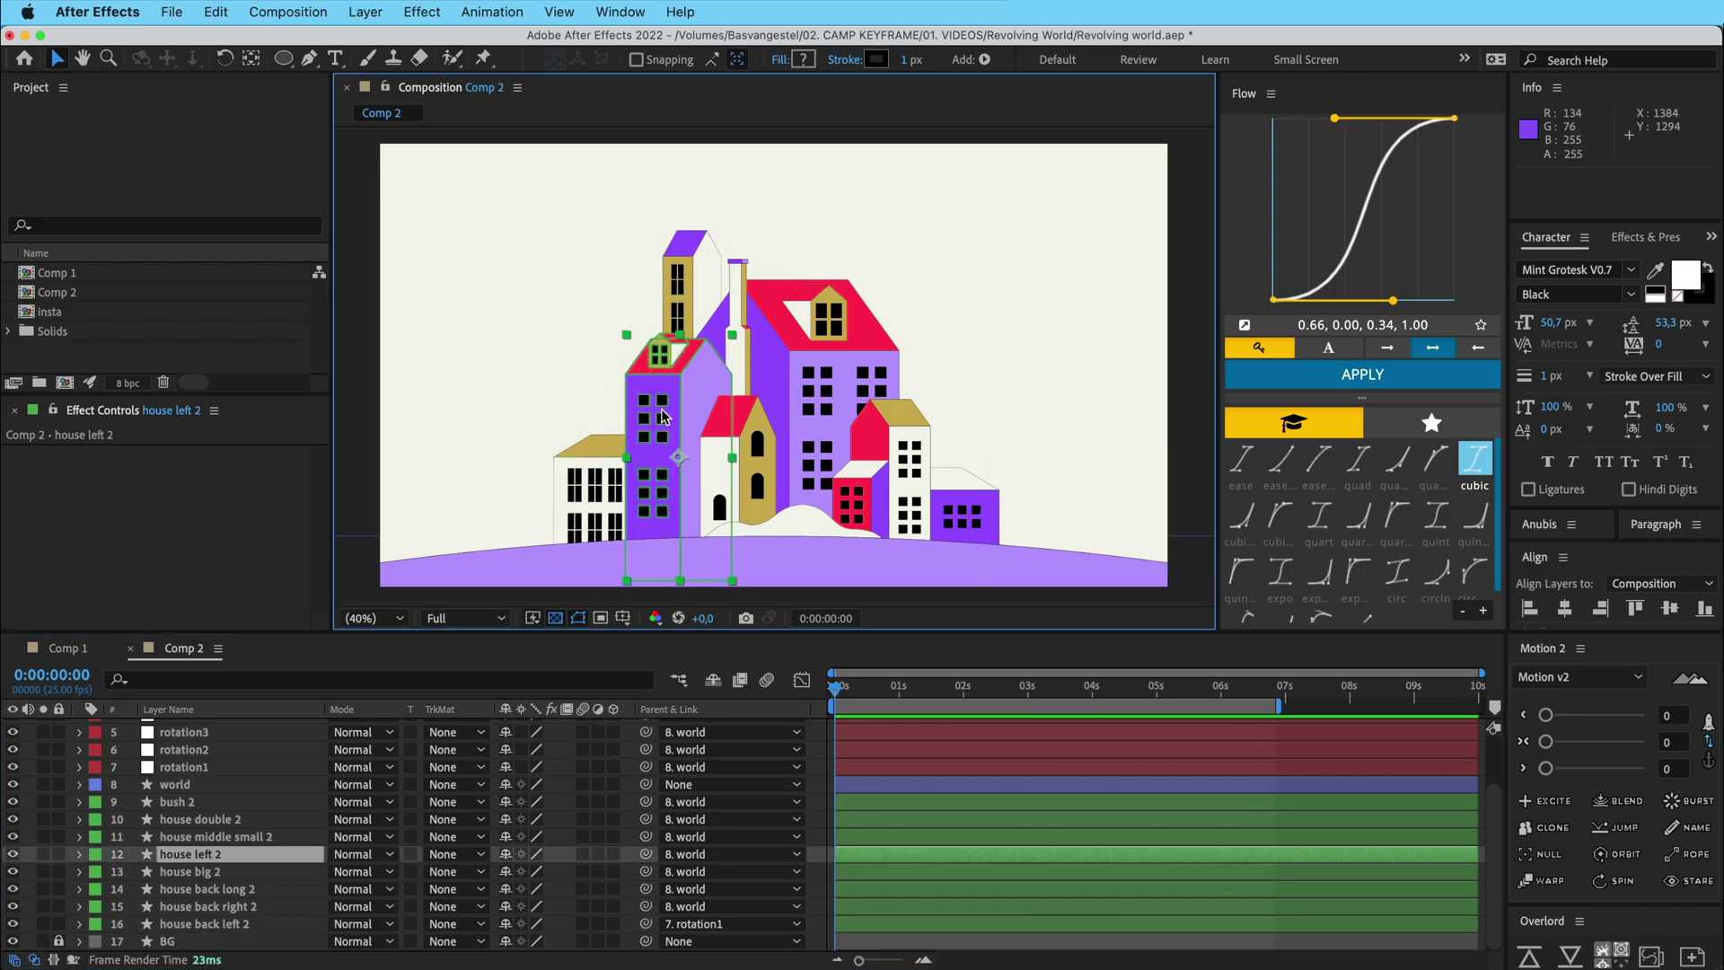
{"action": "left_click_drag", "start_coordinate": [645, 854], "coordinate": [164, 759]}
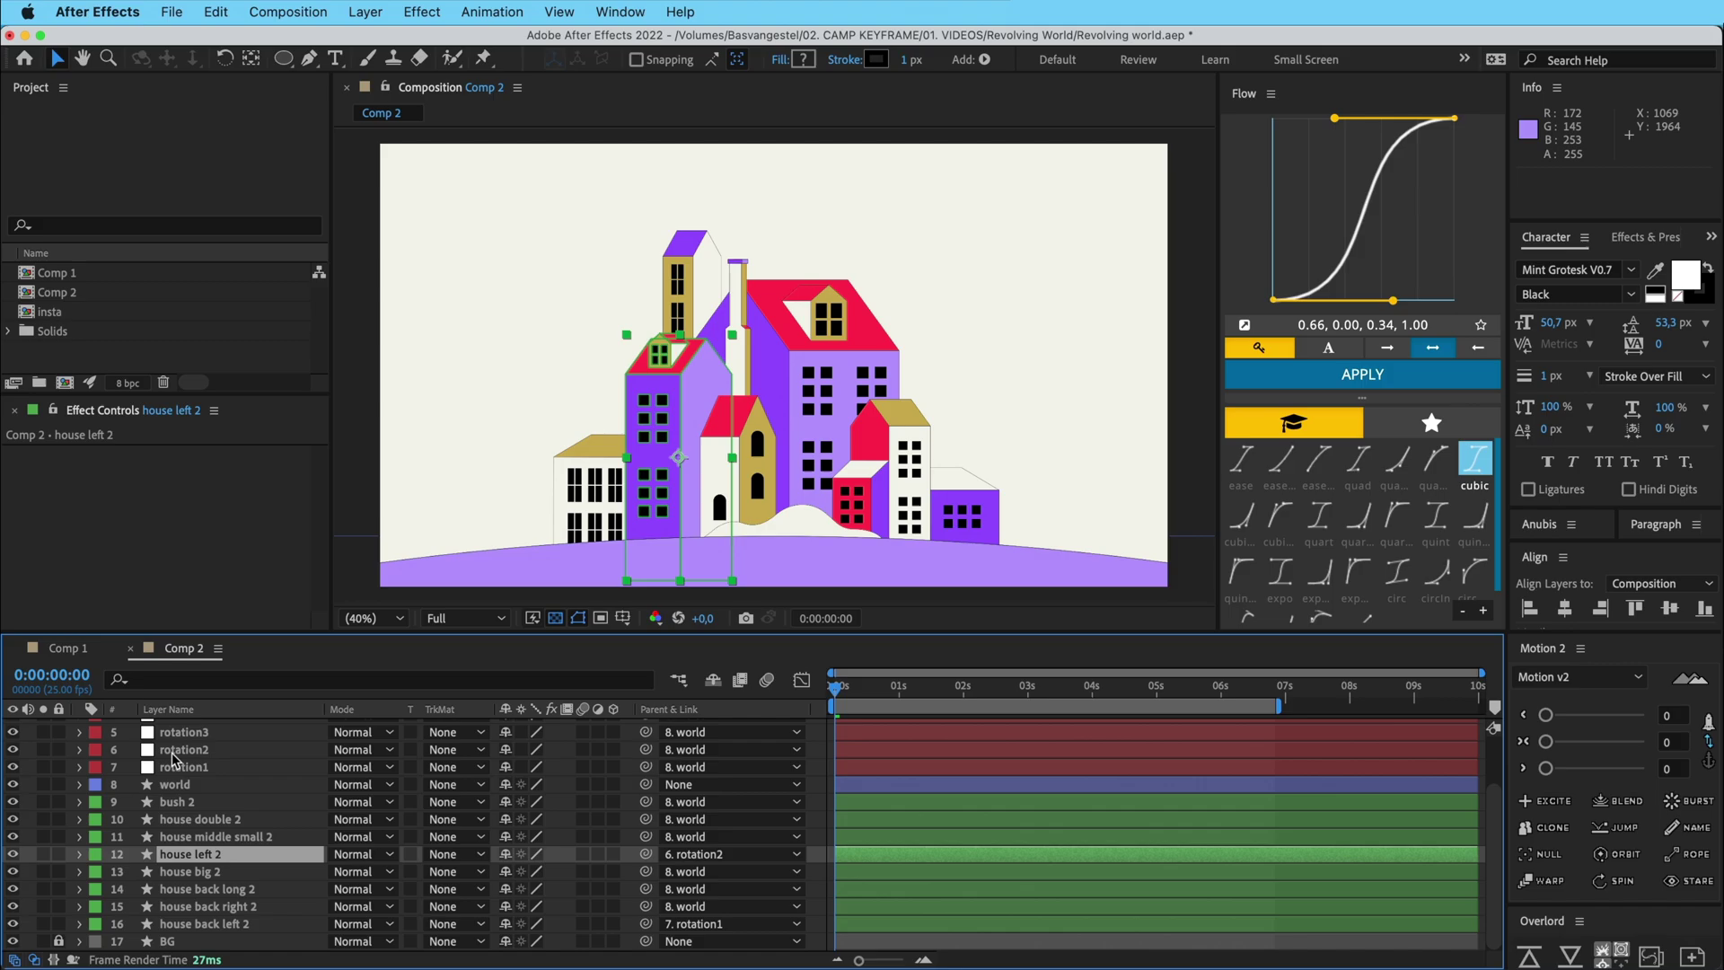
{"action": "left_click", "coordinate": [697, 257]}
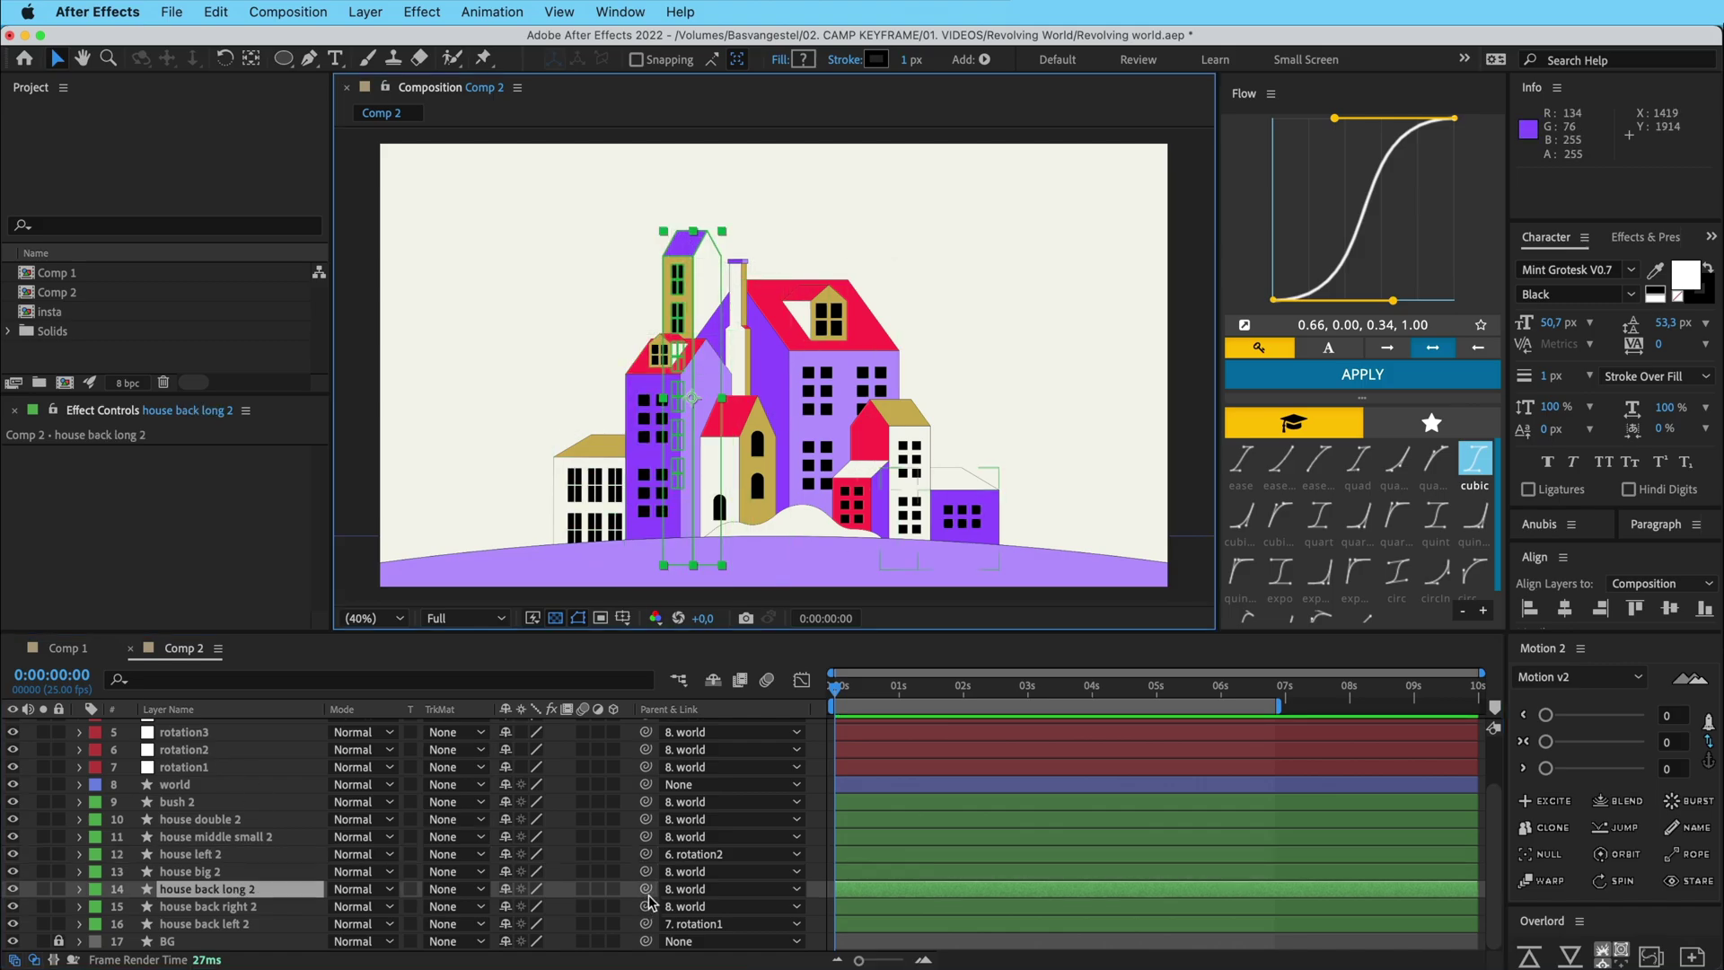
{"action": "left_click_drag", "start_coordinate": [645, 888], "coordinate": [184, 732]}
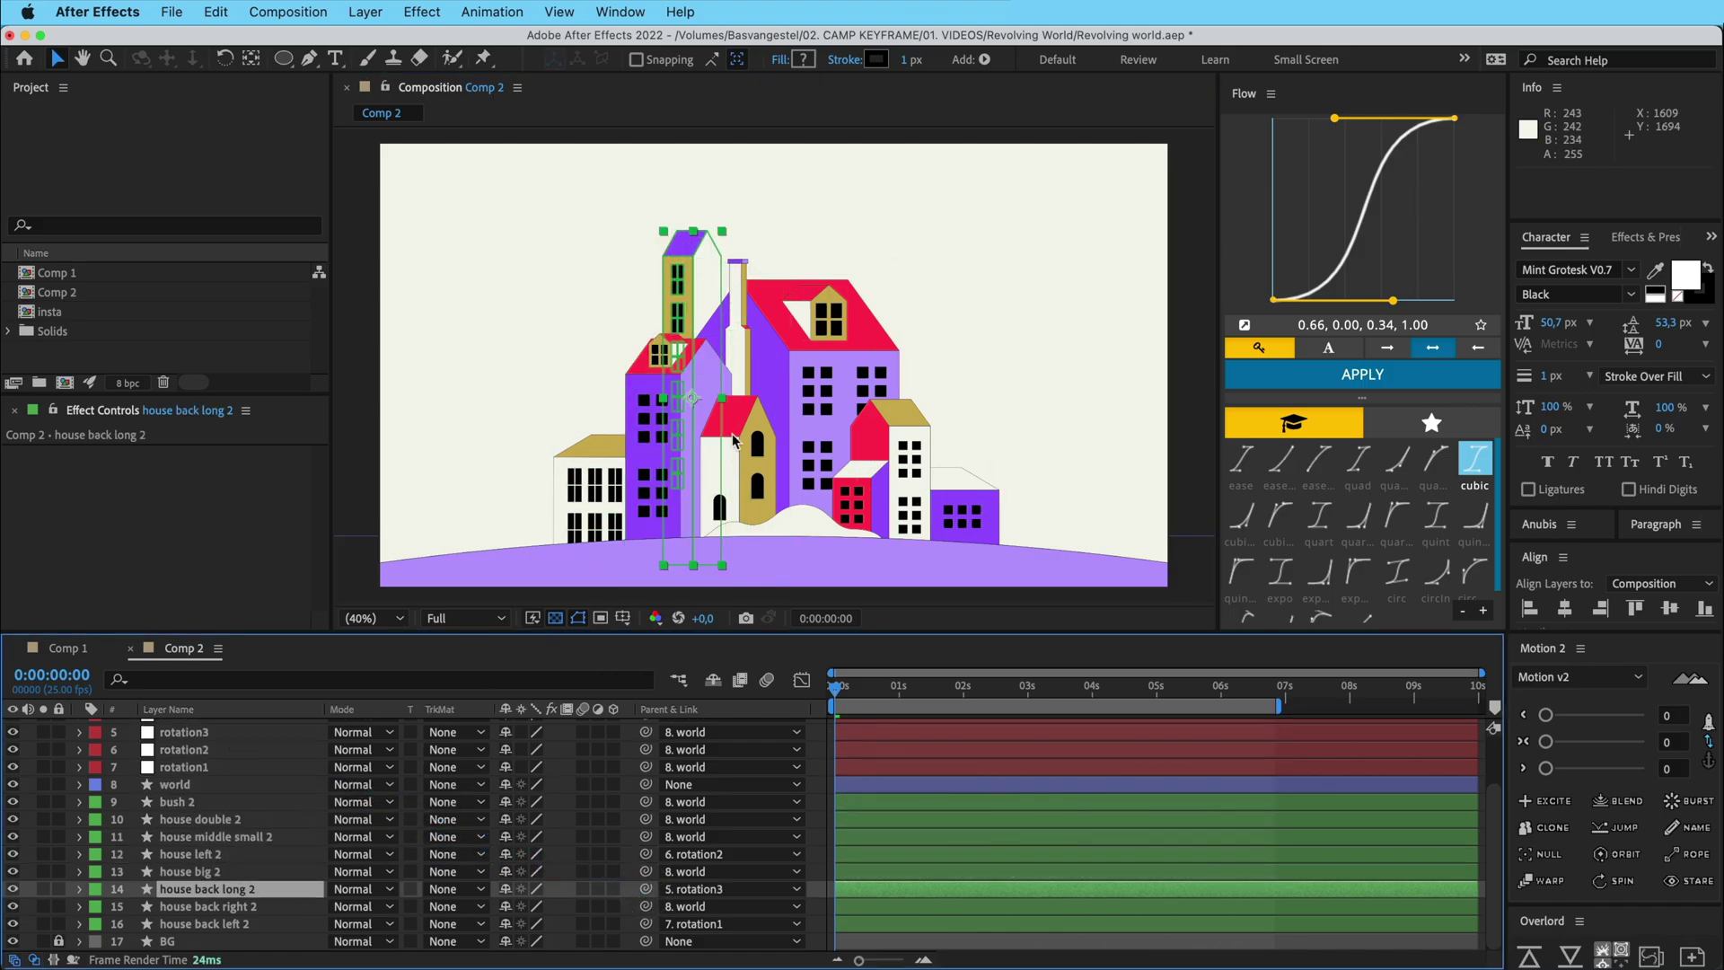
Parent the house middle small 2 layer to the rotation4 null and house big 2 to the rotation5 null
{"action": "left_click", "coordinate": [735, 440]}
{"action": "scroll", "coordinate": [647, 853], "scroll_direction": "up", "scroll_amount": 2}
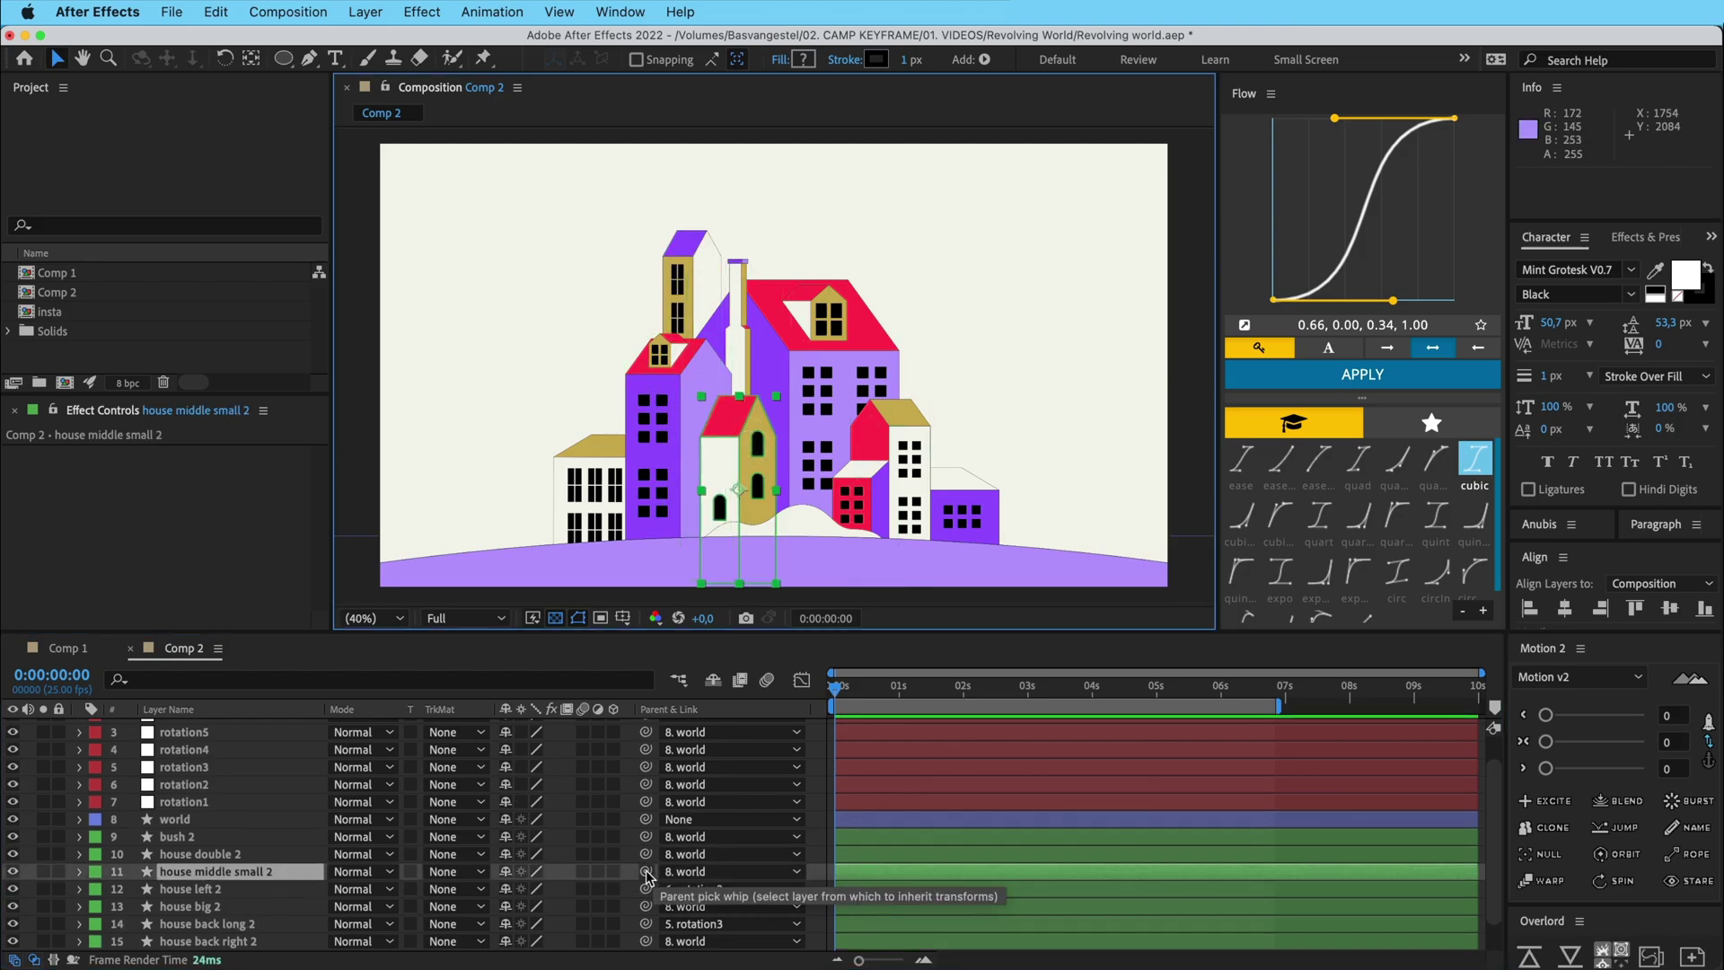
{"action": "left_click_drag", "start_coordinate": [646, 876], "coordinate": [184, 749]}
{"action": "left_click", "coordinate": [809, 370]}
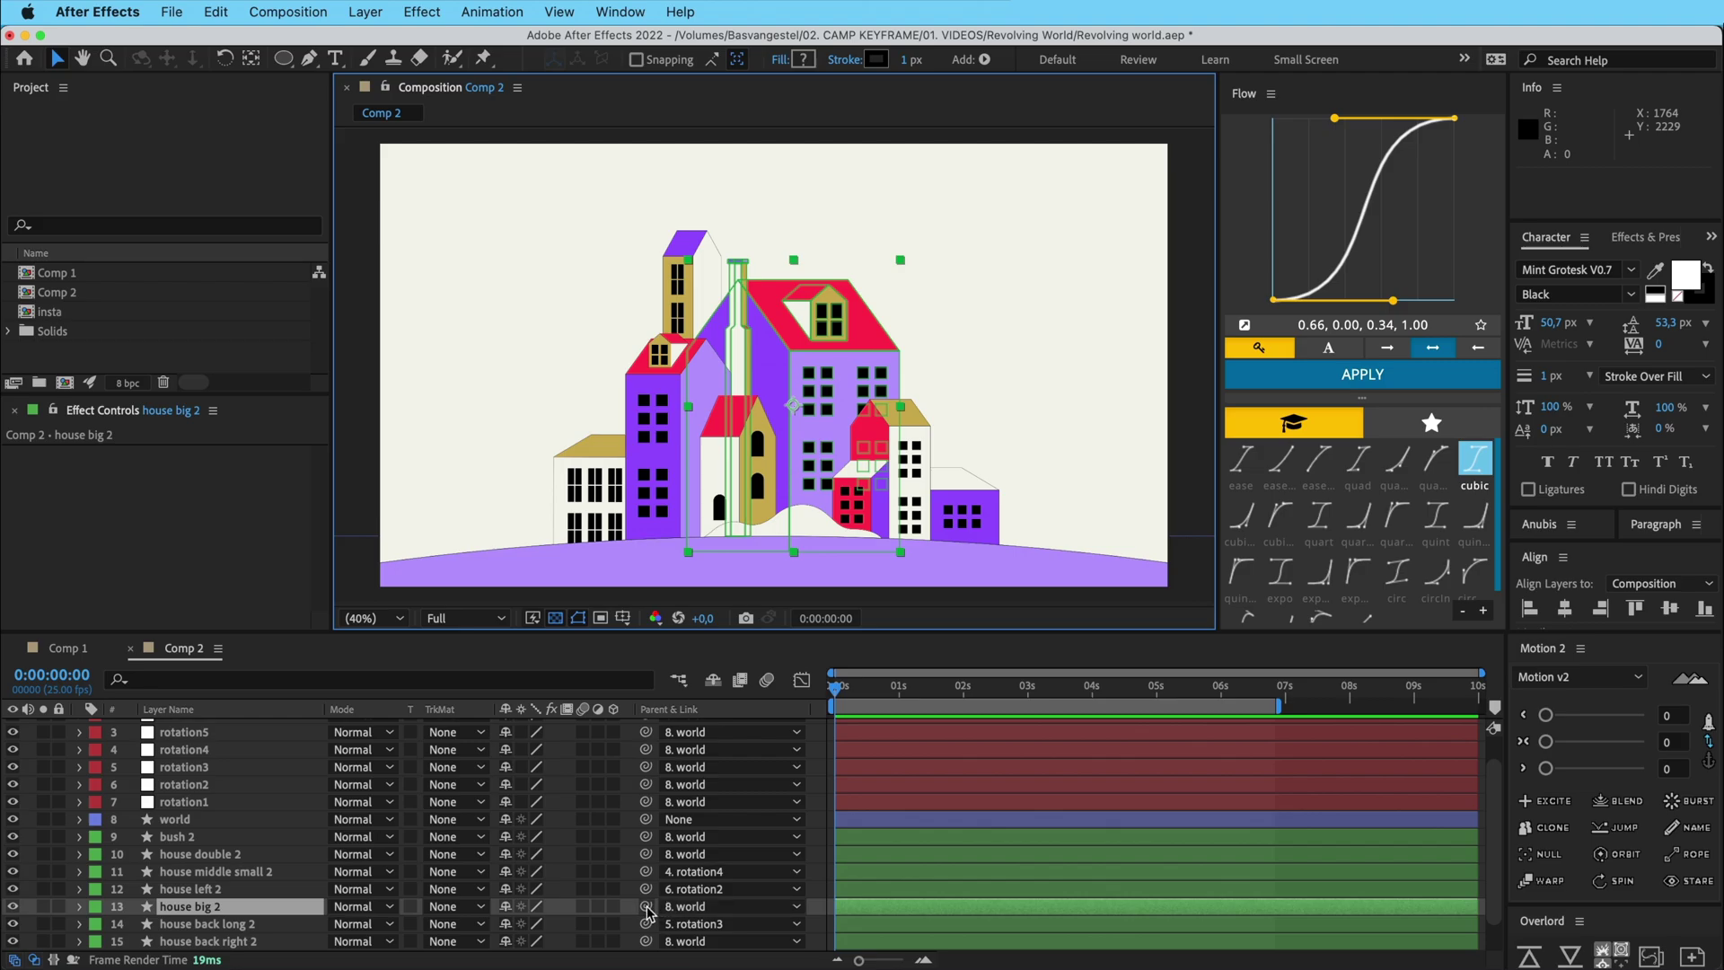
{"action": "left_click_drag", "start_coordinate": [649, 909], "coordinate": [258, 733]}
{"action": "scroll", "coordinate": [273, 759], "scroll_direction": "up", "scroll_amount": 1}
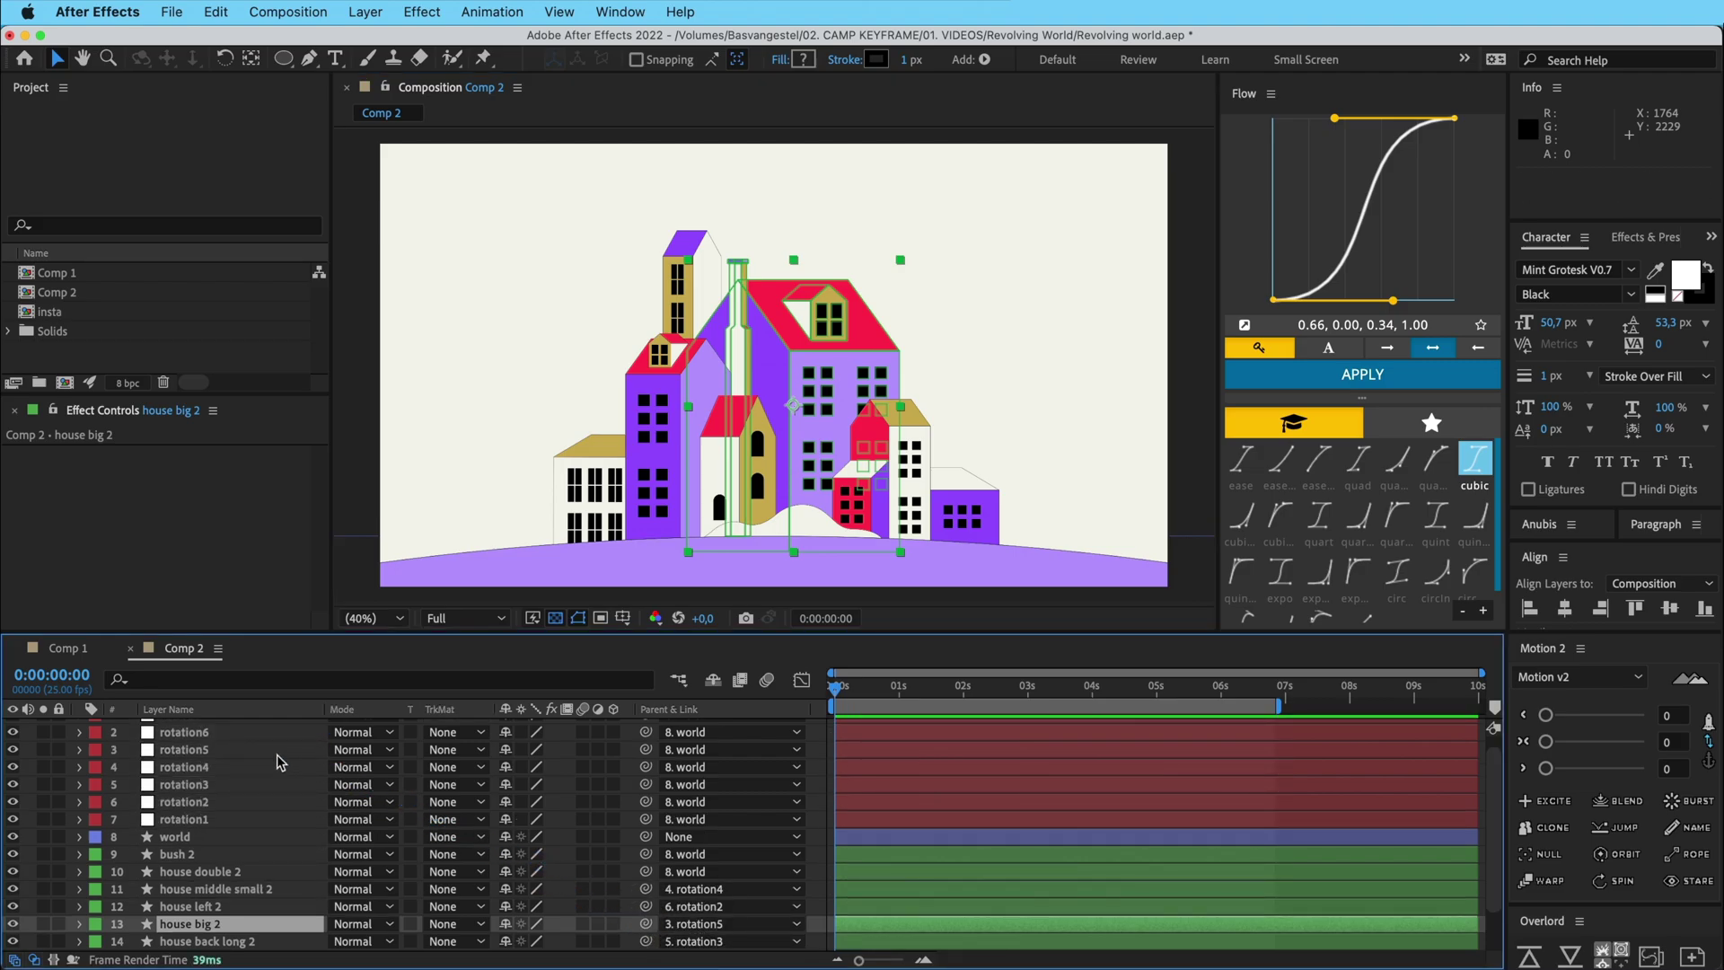
Parent the house double 2 layer to the rotation6 null and house back right 2 to the rotation7 null
{"action": "left_click", "coordinate": [926, 437]}
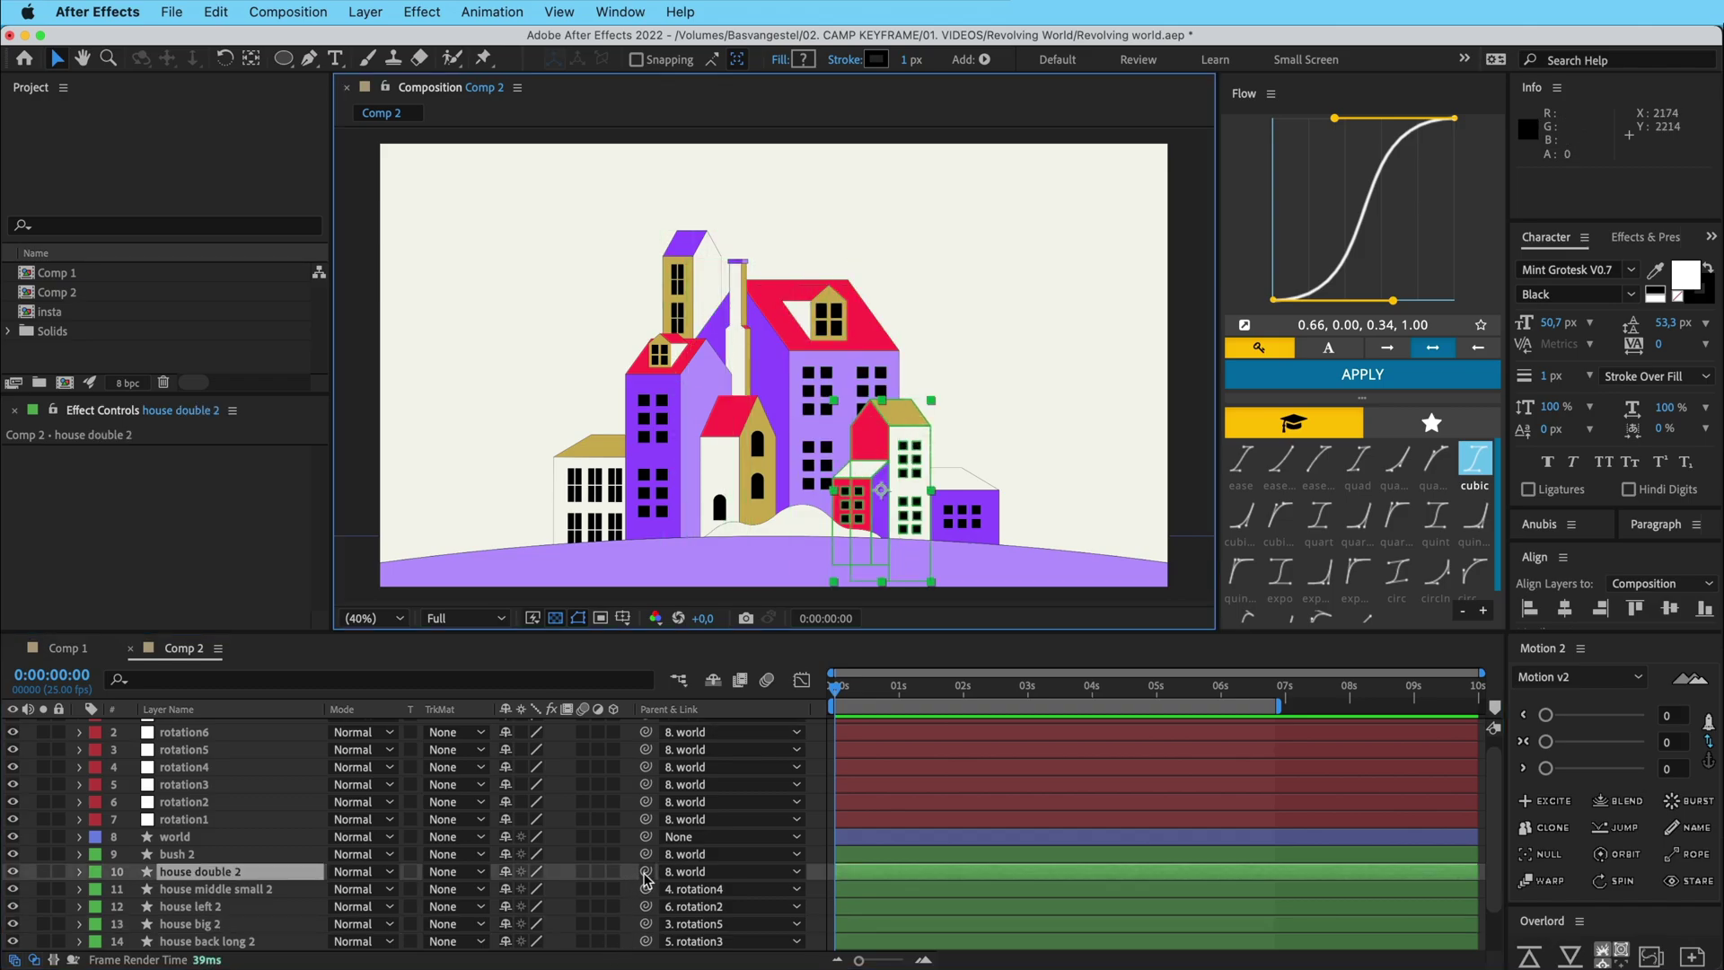
{"action": "left_click_drag", "start_coordinate": [646, 880], "coordinate": [187, 734]}
{"action": "scroll", "coordinate": [187, 746], "scroll_direction": "up", "scroll_amount": 1}
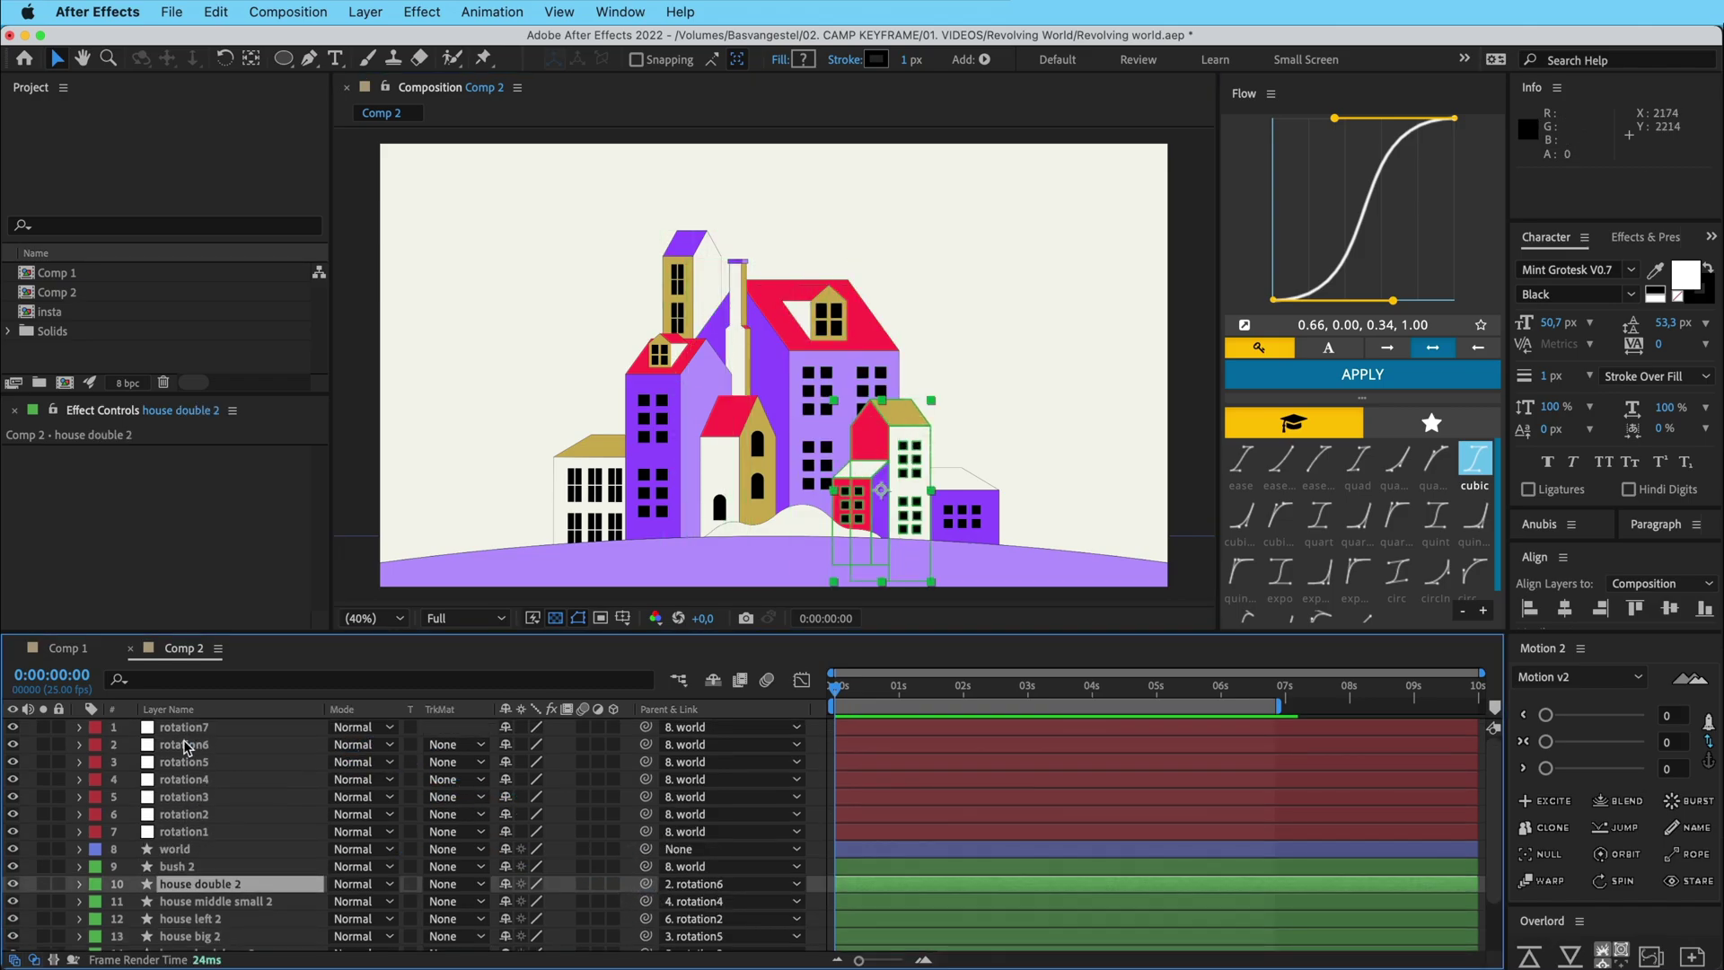
{"action": "left_click", "coordinate": [968, 519]}
{"action": "scroll", "coordinate": [652, 839], "scroll_direction": "down", "scroll_amount": 2}
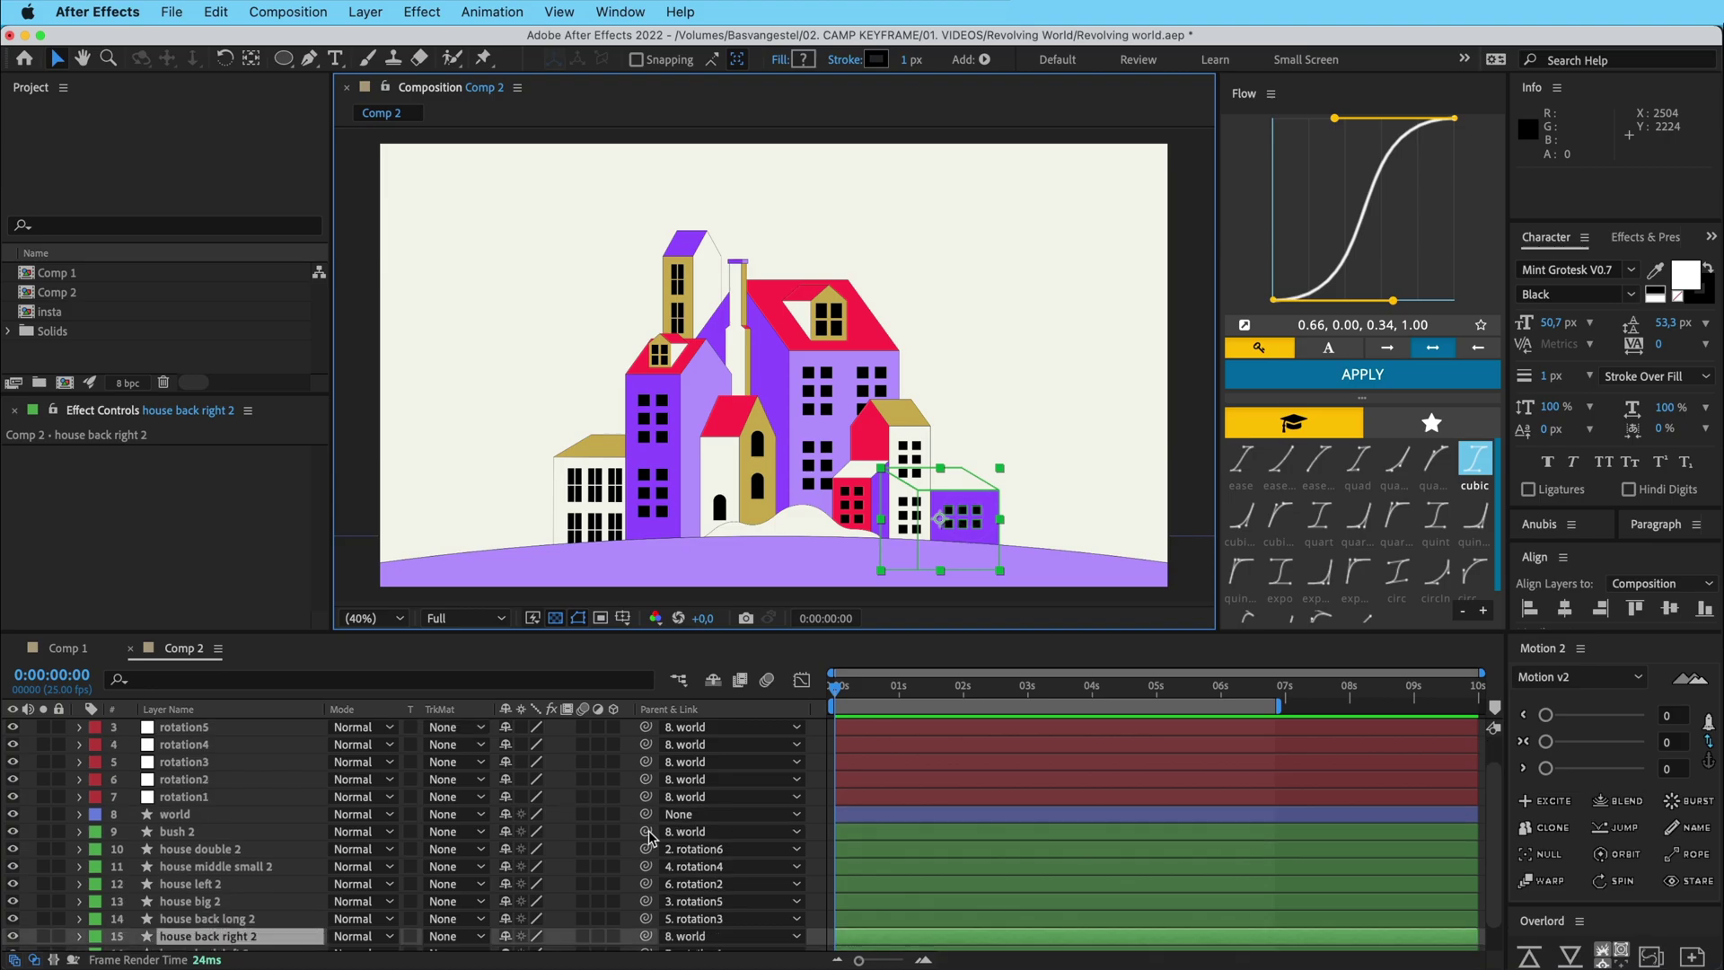
{"action": "scroll", "coordinate": [652, 838], "scroll_direction": "down", "scroll_amount": 2}
{"action": "left_click", "coordinate": [718, 906]}
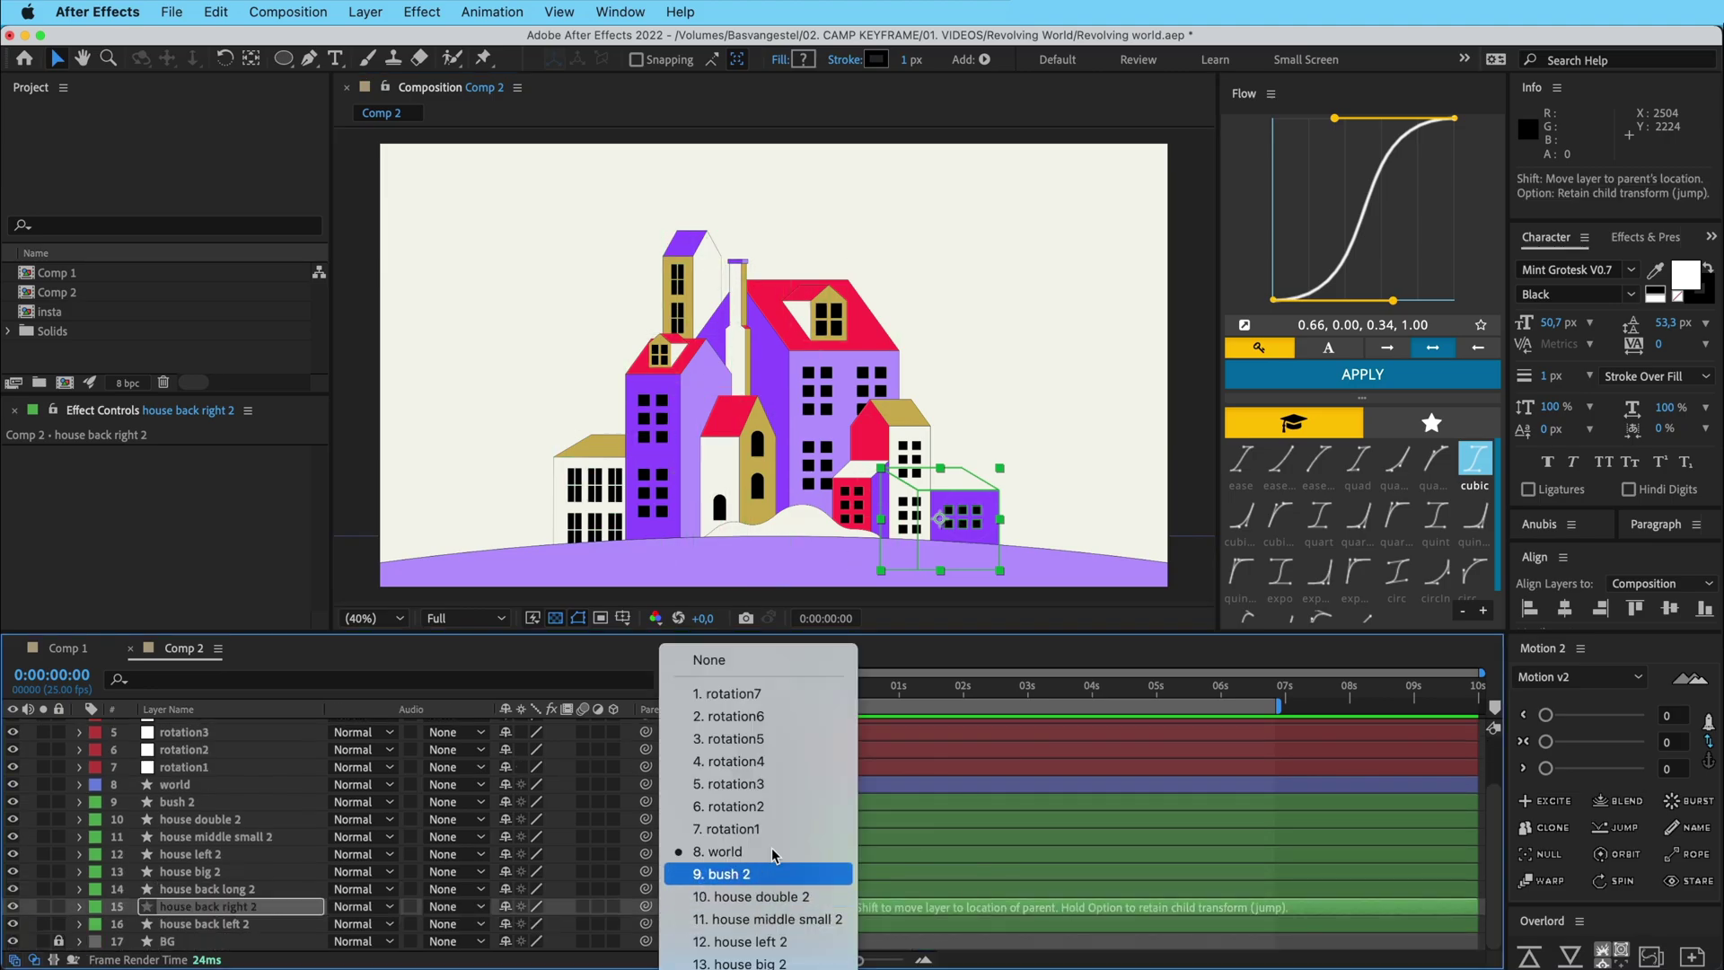
{"action": "left_click", "coordinate": [729, 693]}
{"action": "scroll", "coordinate": [438, 762], "scroll_direction": "up", "scroll_amount": 2}
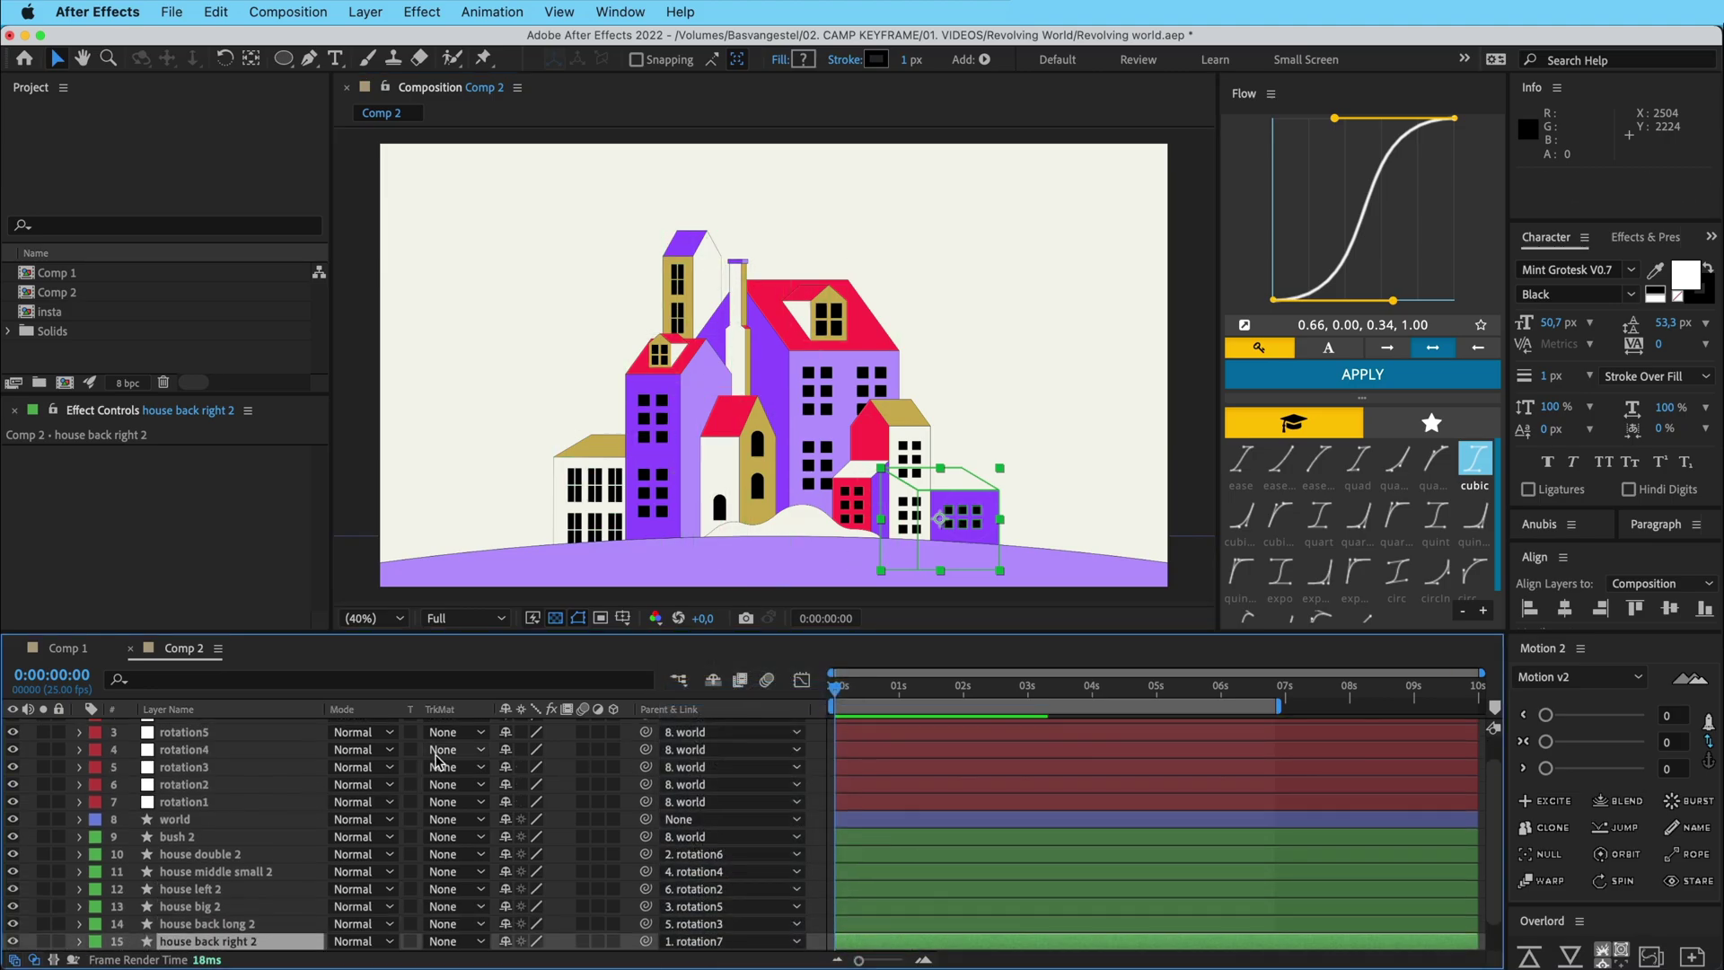
Parent the bush 2 layer to the rotation4 null
{"action": "scroll", "coordinate": [218, 860], "scroll_direction": "up", "scroll_amount": 2}
{"action": "left_click", "coordinate": [193, 867]}
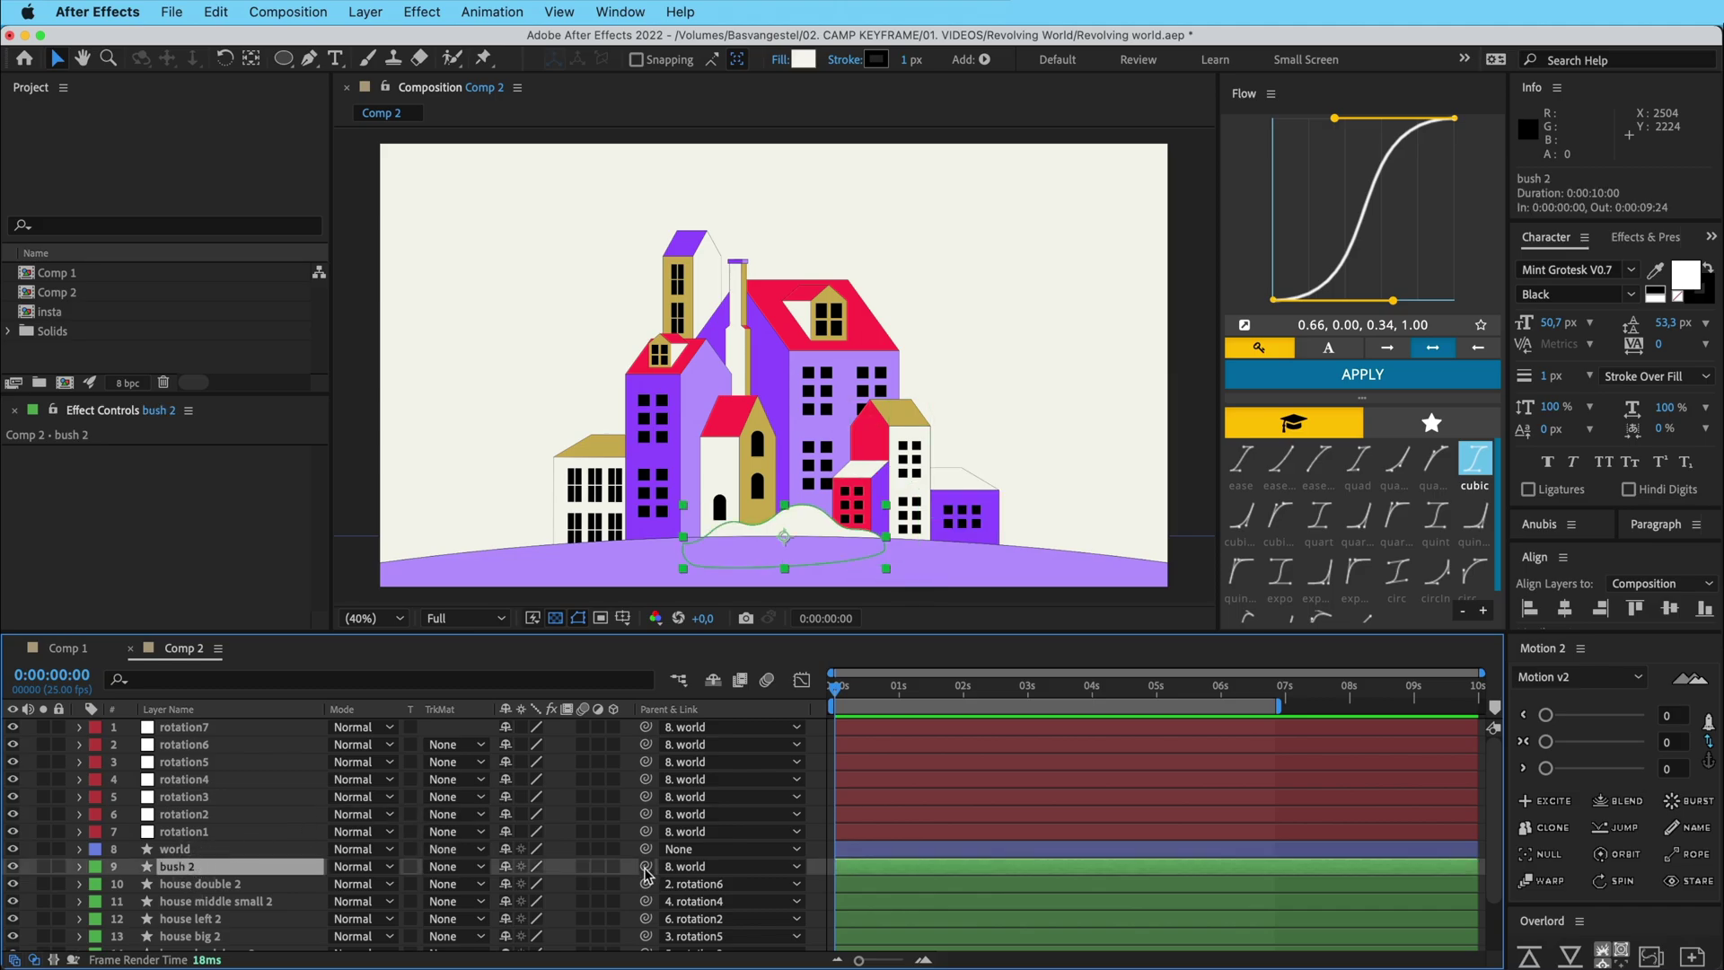
{"action": "left_click_drag", "start_coordinate": [646, 867], "coordinate": [242, 779]}
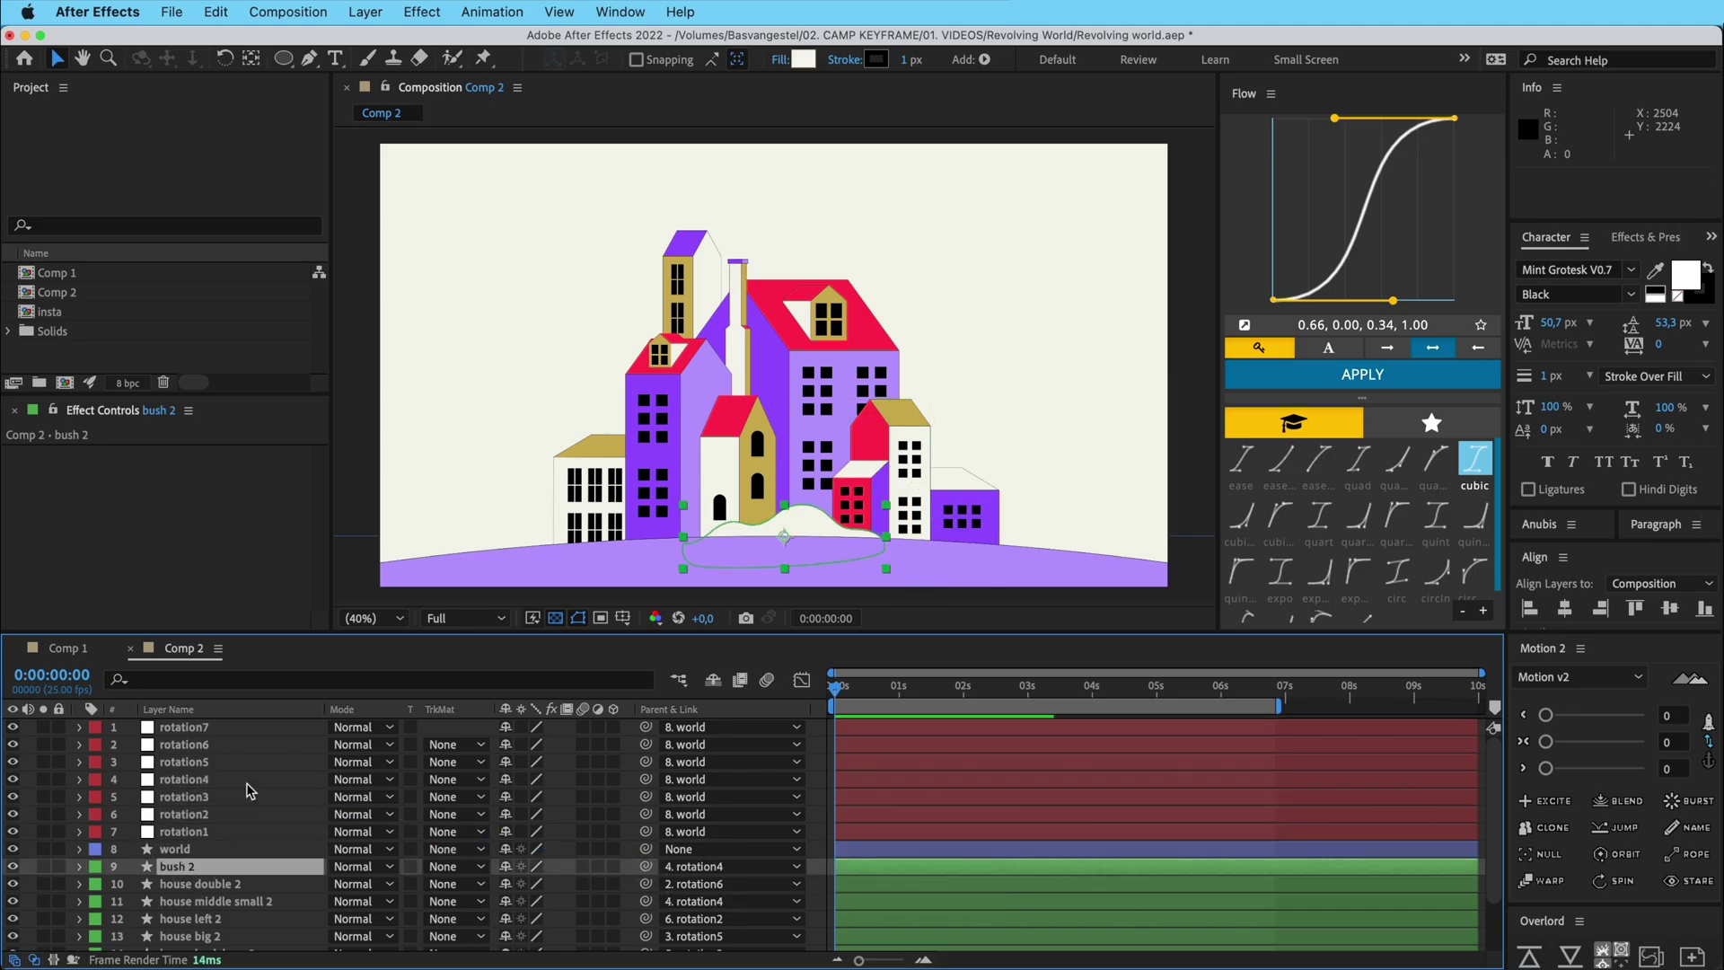
Reveal the Rotation property of all seven rotation nulls, test turning them together by 1°, and undo the test
{"action": "left_click", "coordinate": [225, 836]}
{"action": "left_click", "coordinate": [217, 730], "text": "shift"}
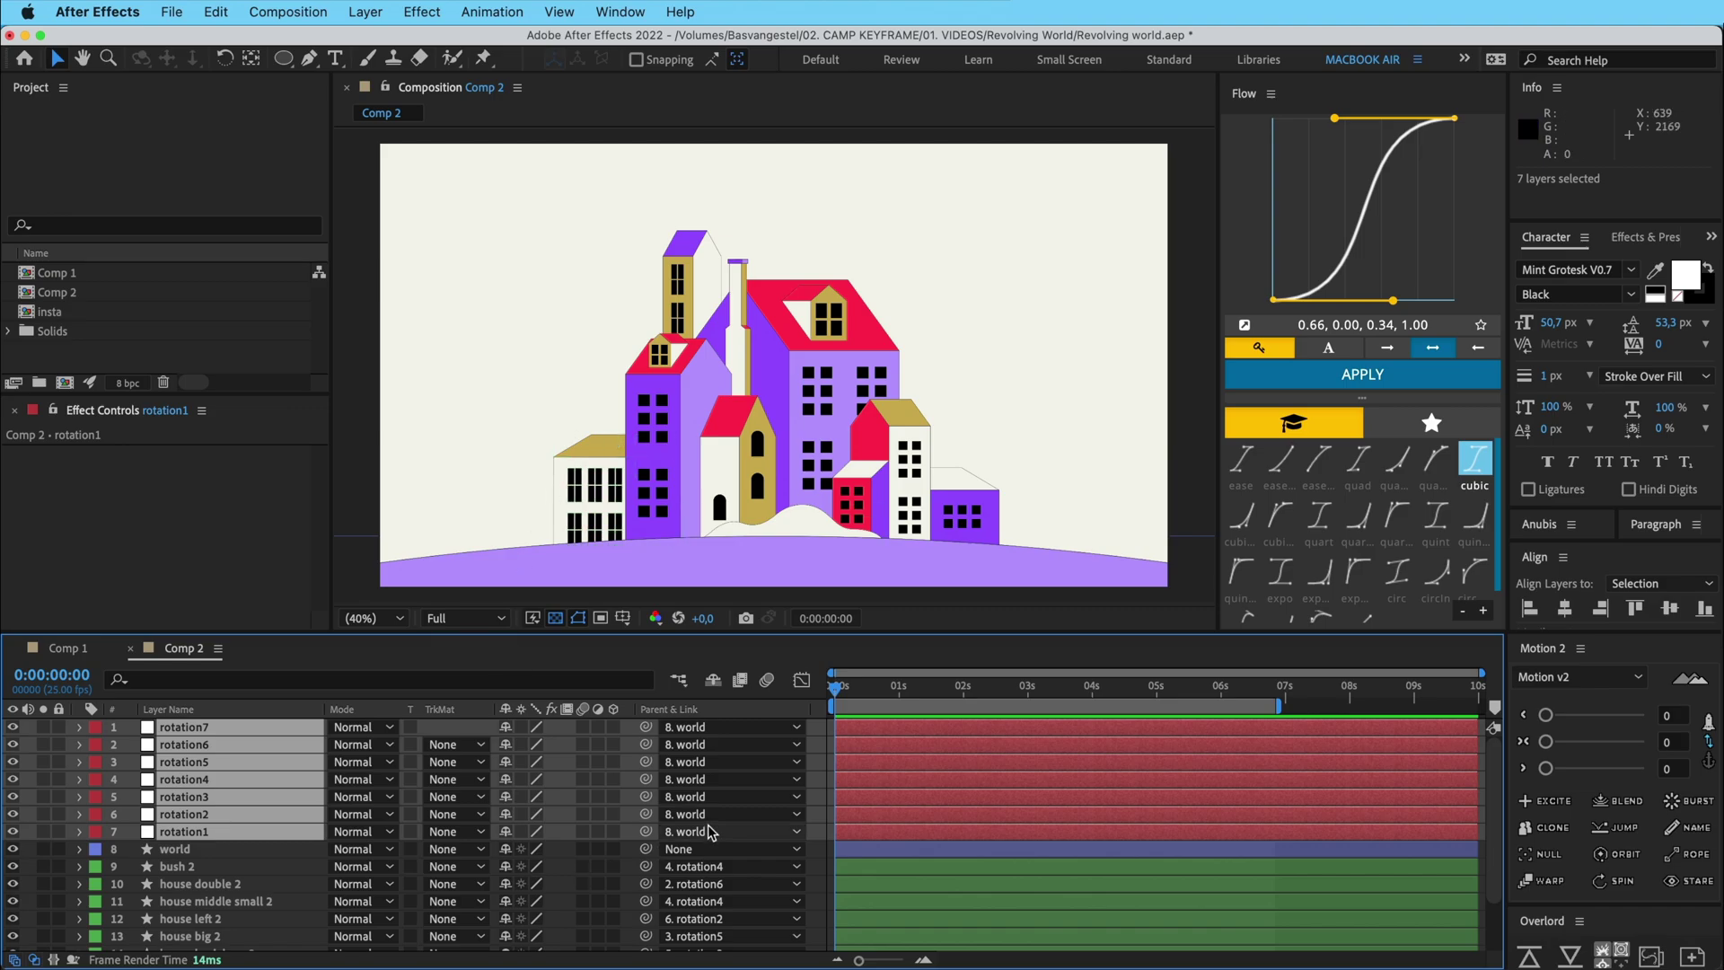
{"action": "key", "text": "r"}
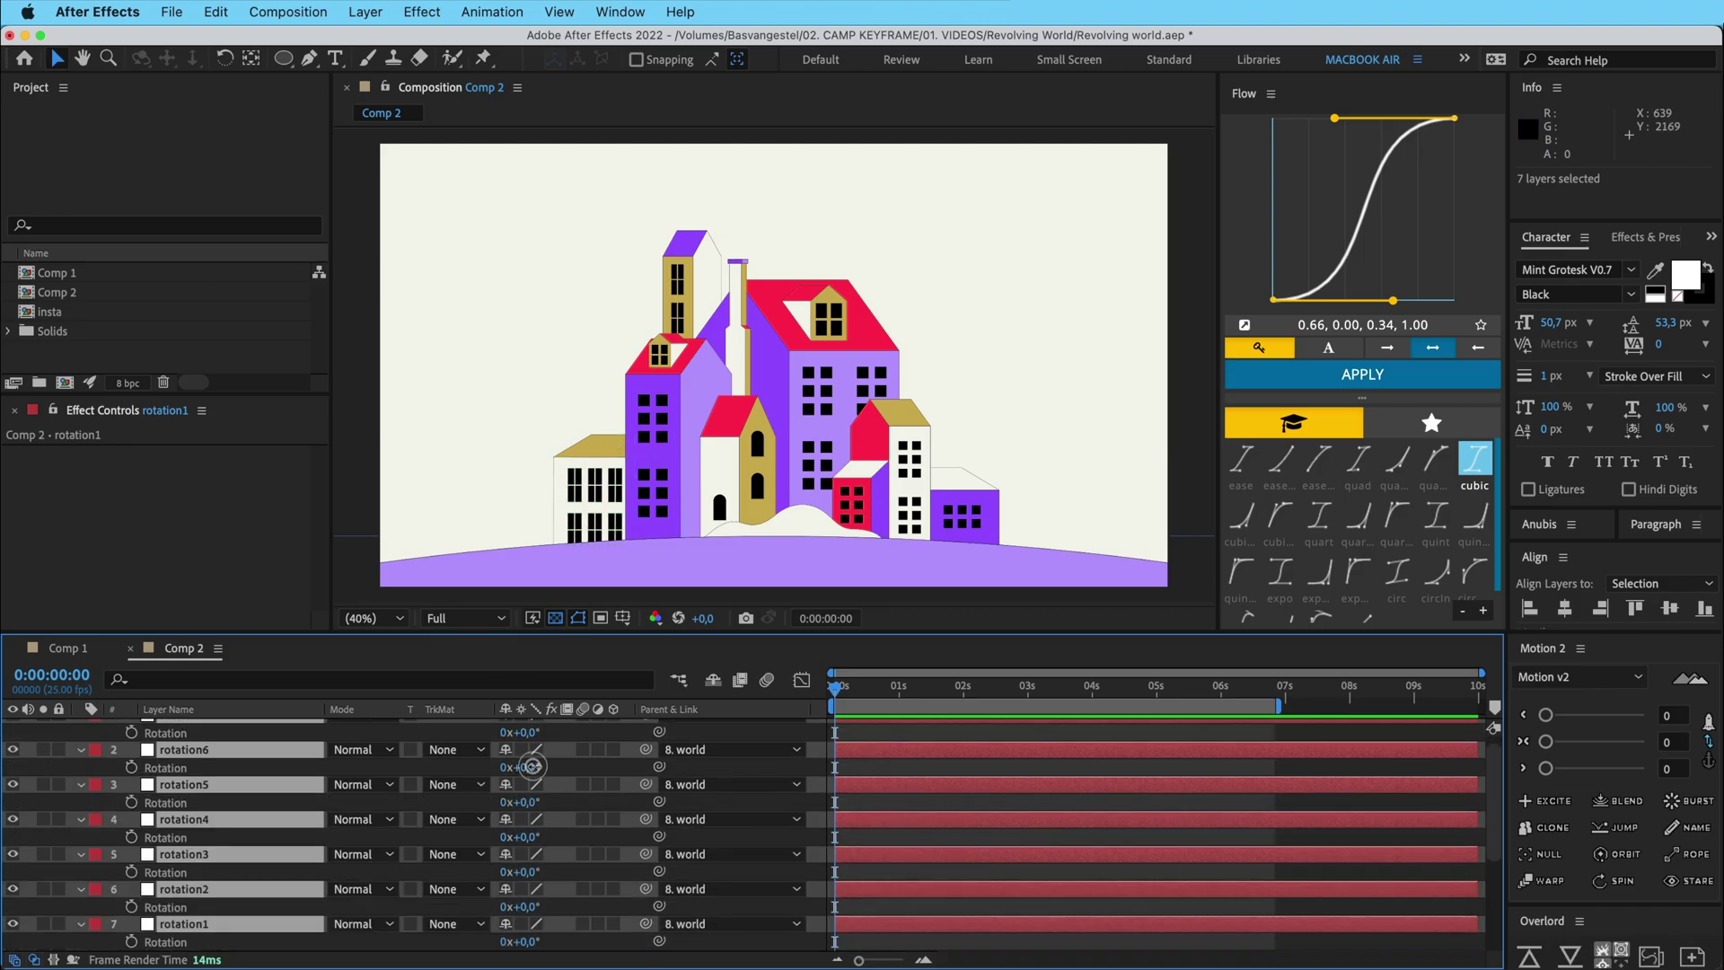
{"action": "left_click_drag", "start_coordinate": [532, 766], "coordinate": [535, 766]}
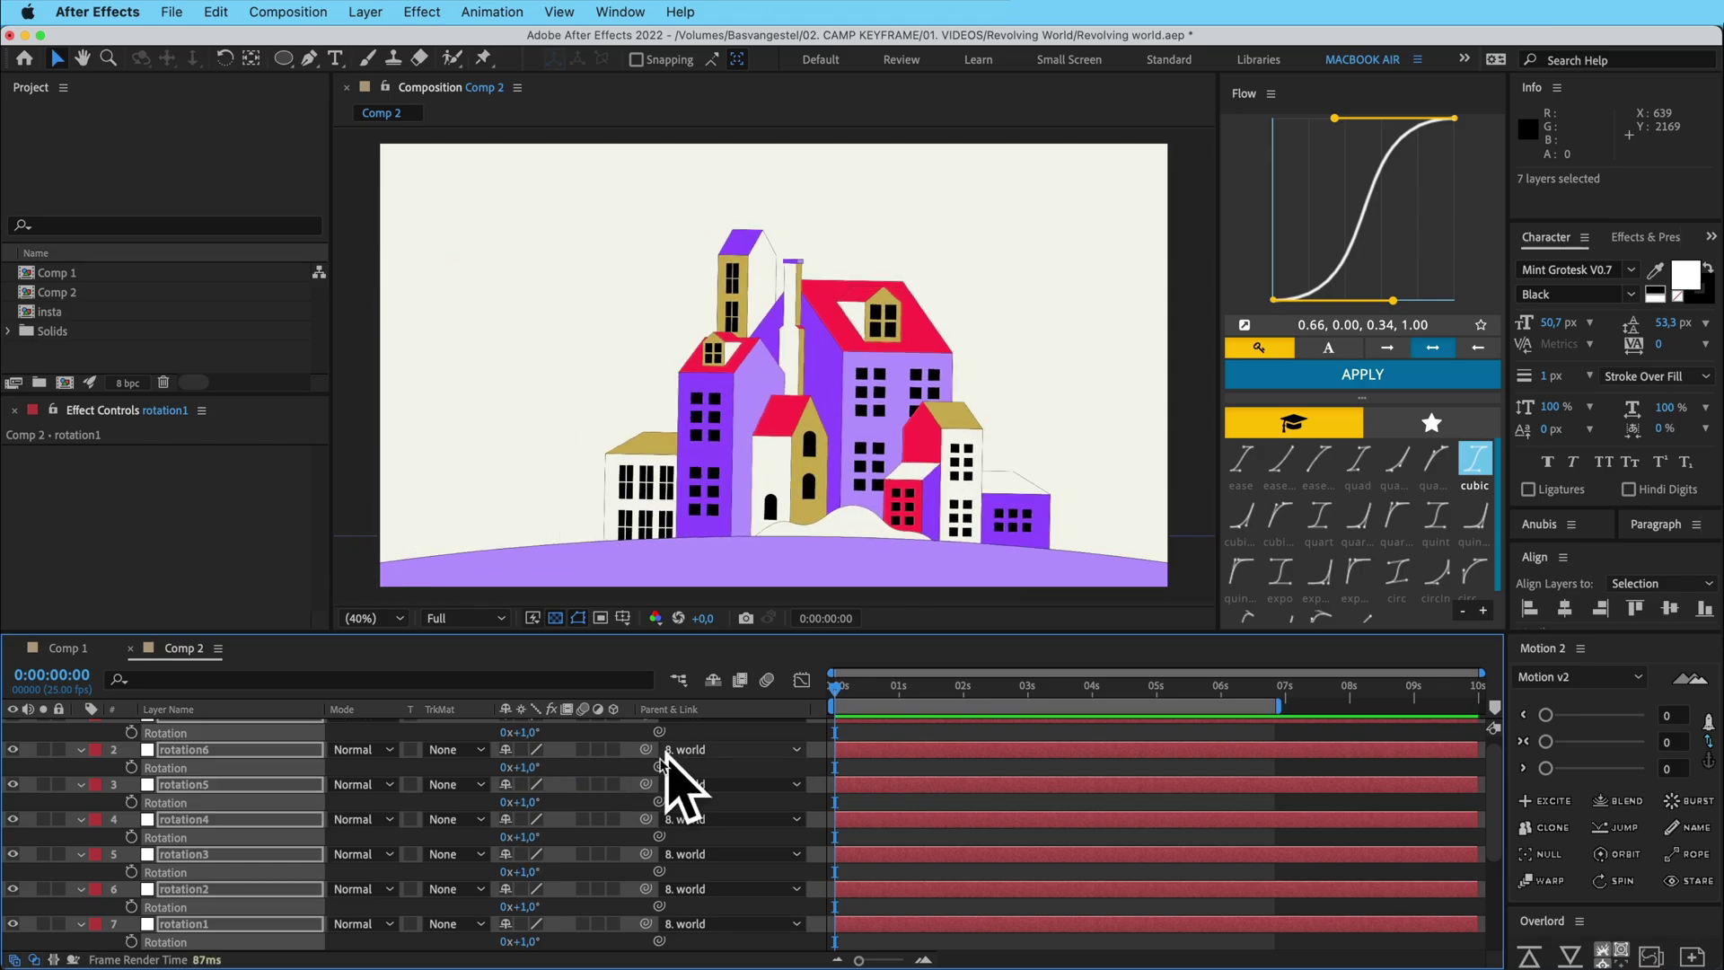
{"action": "key", "text": "super+z"}
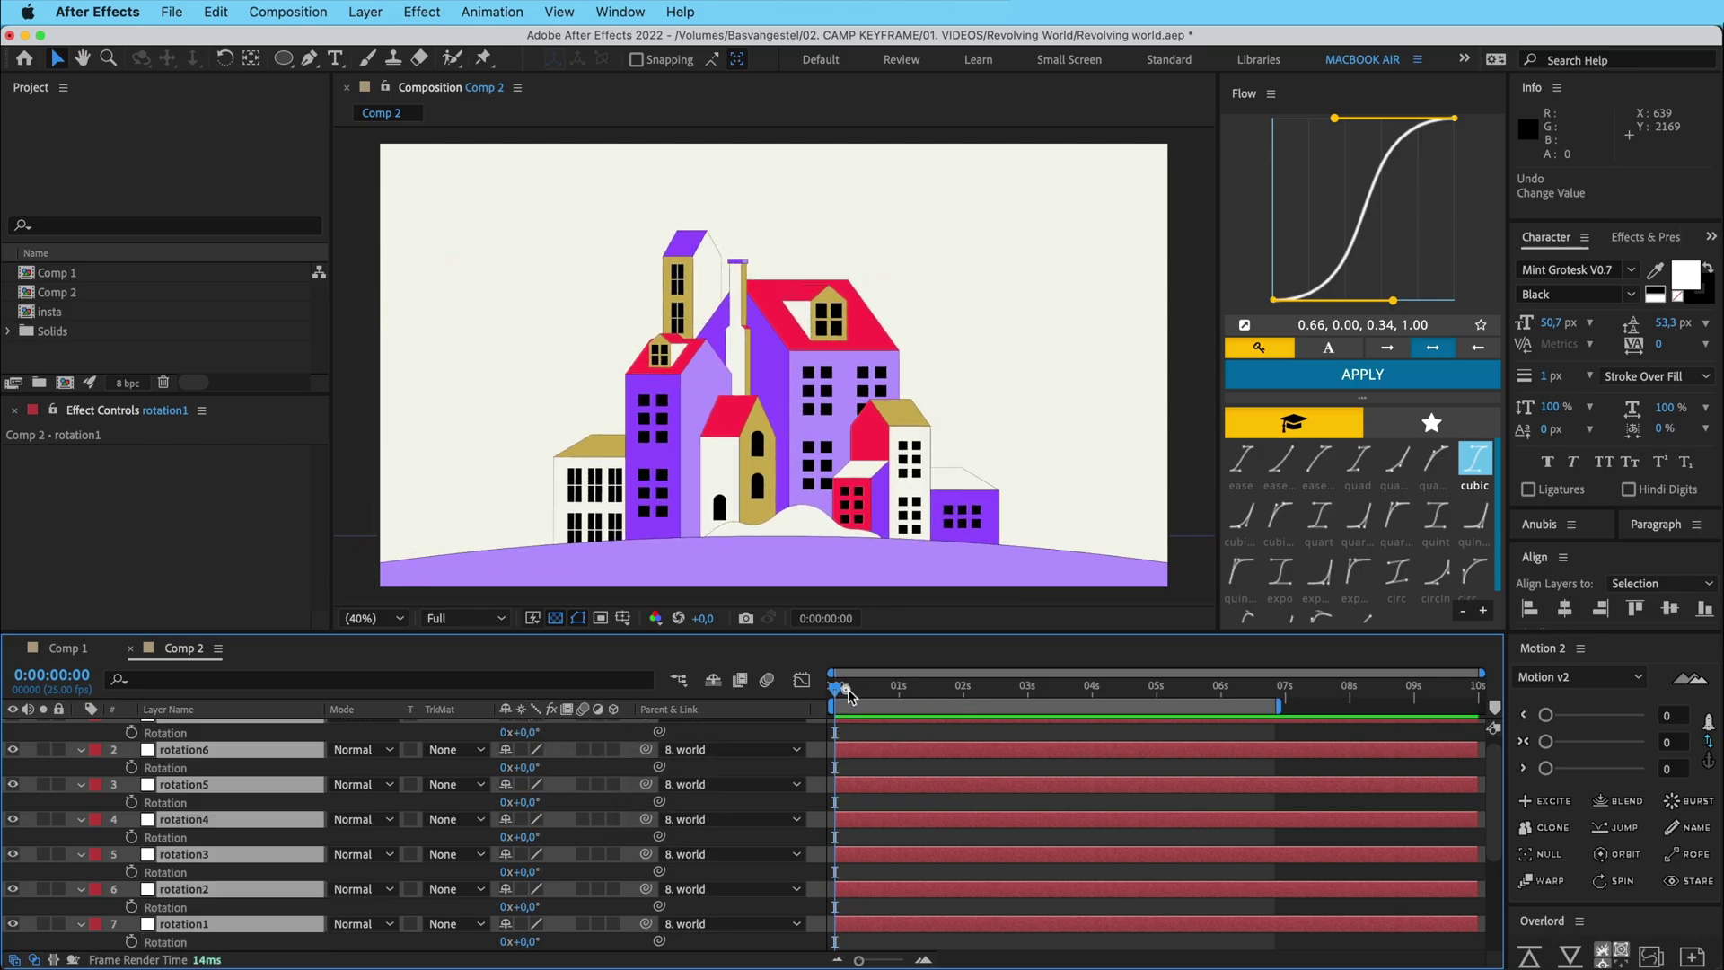
Keyframe the Rotation of all seven nulls from 21° at 0:00:00:10 to 0° at 0:00:01:11, and preview the motion
{"action": "left_click_drag", "start_coordinate": [847, 690], "coordinate": [860, 690]}
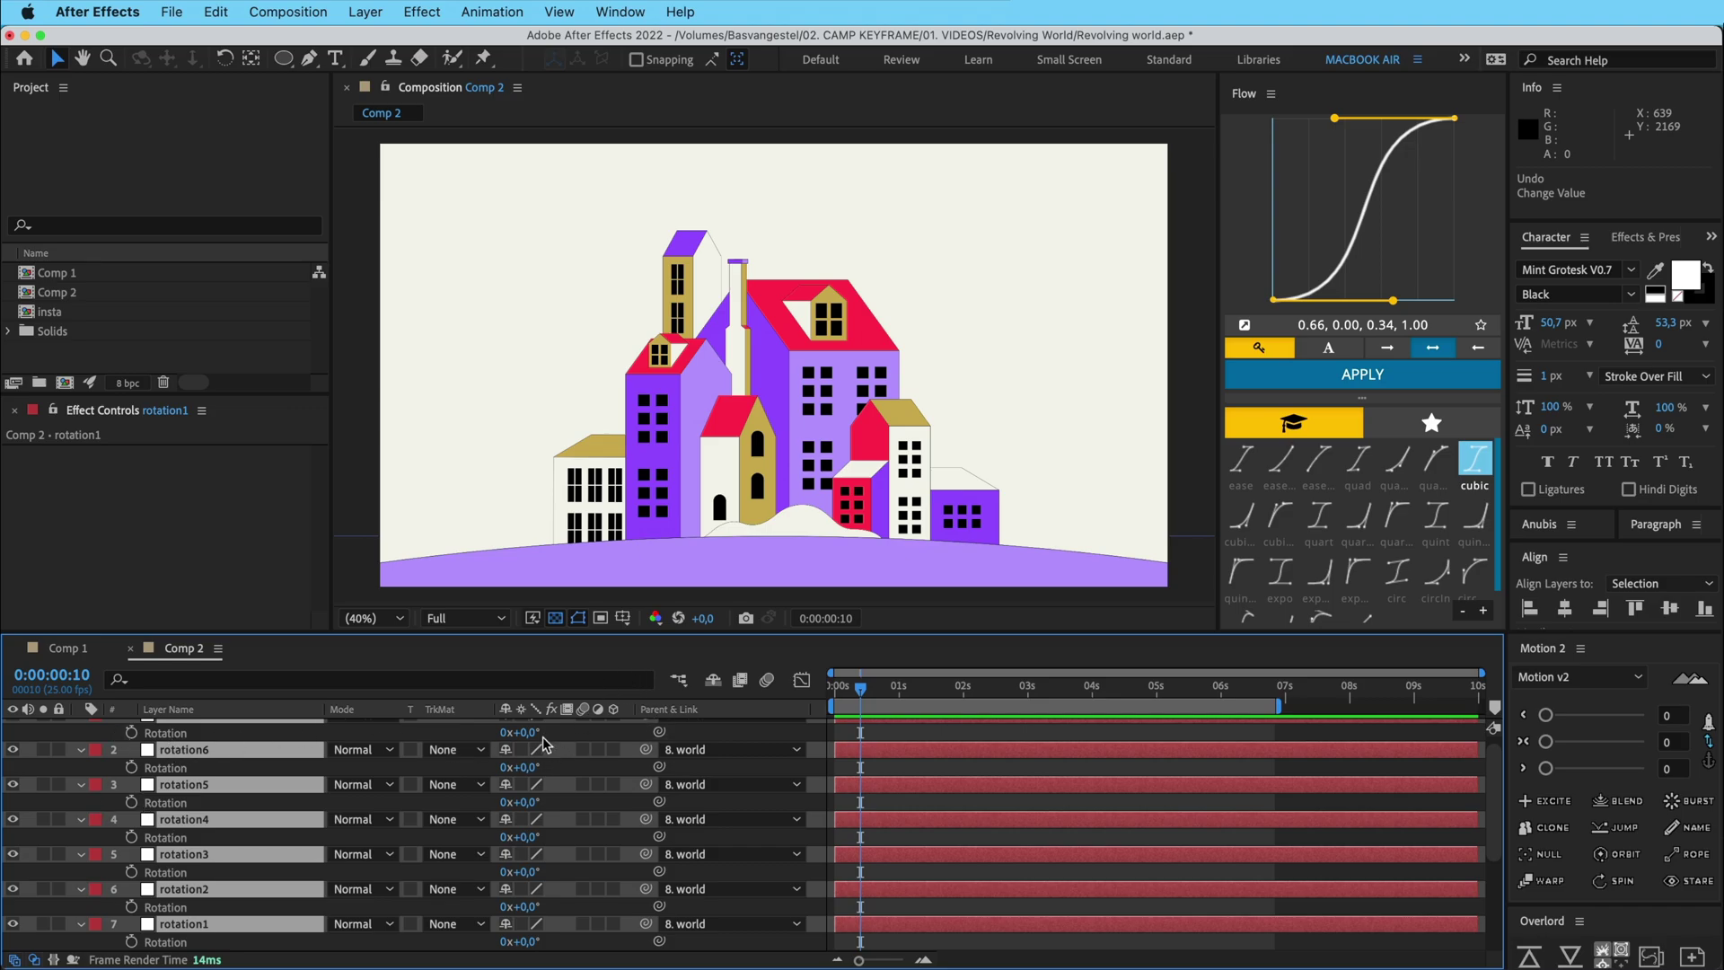
{"action": "left_click_drag", "start_coordinate": [534, 732], "coordinate": [555, 732]}
{"action": "left_click", "coordinate": [132, 733]}
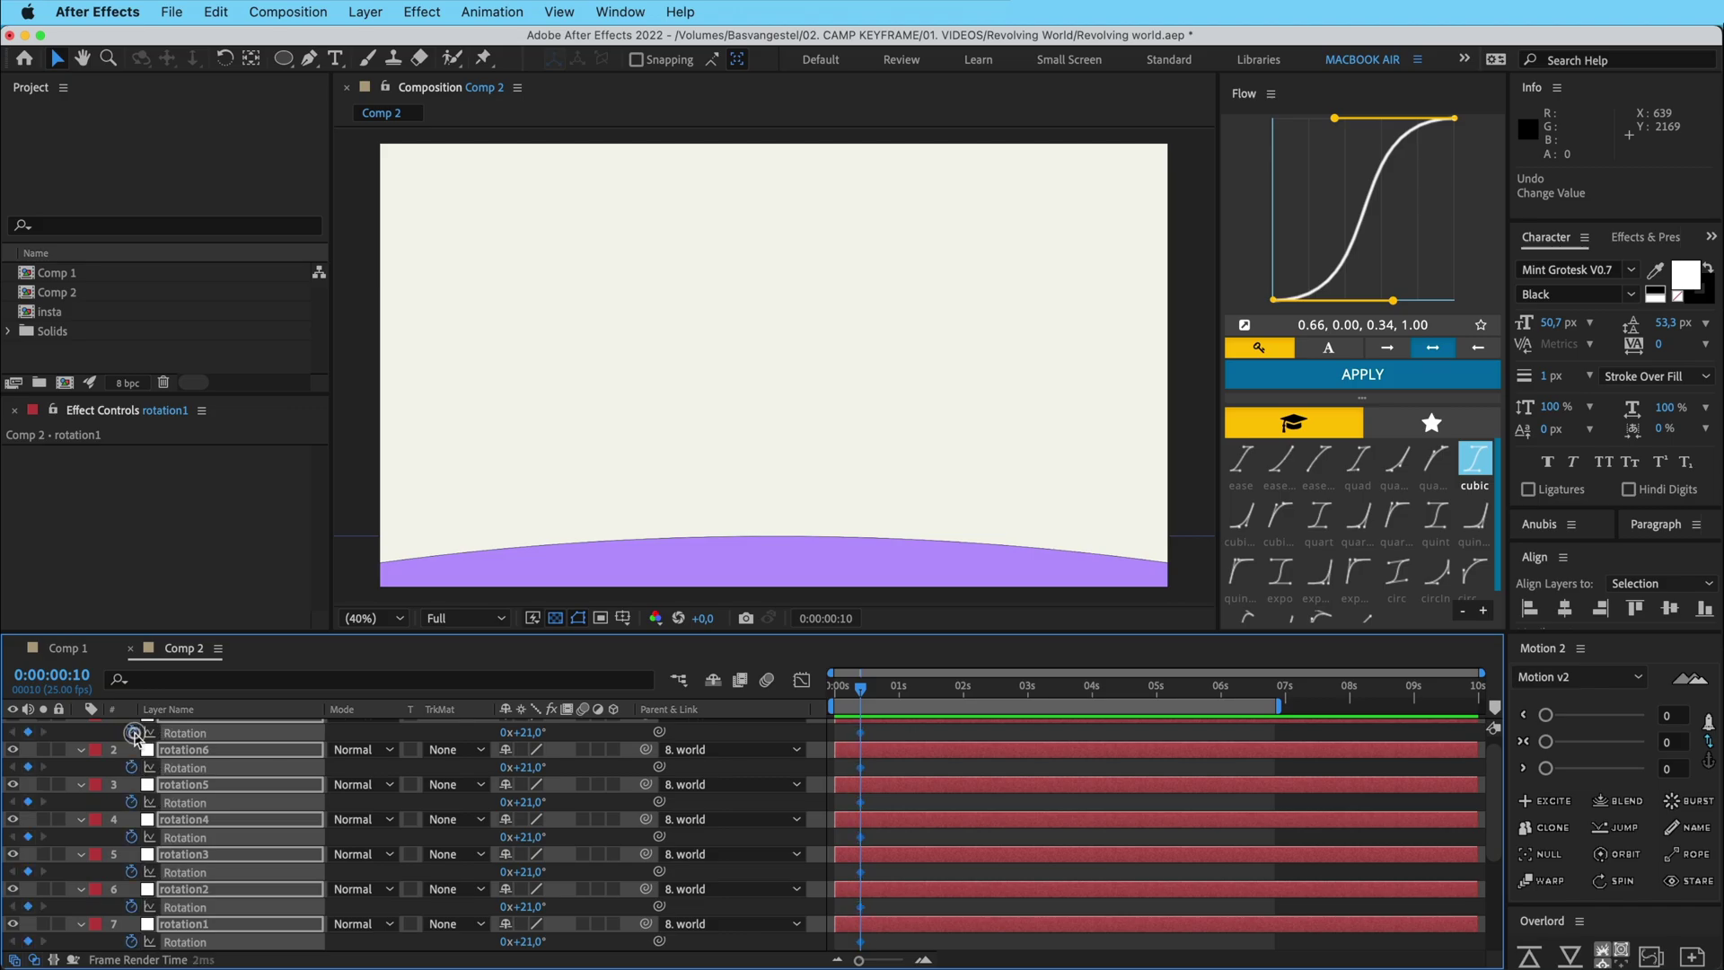
{"action": "left_click", "coordinate": [928, 688]}
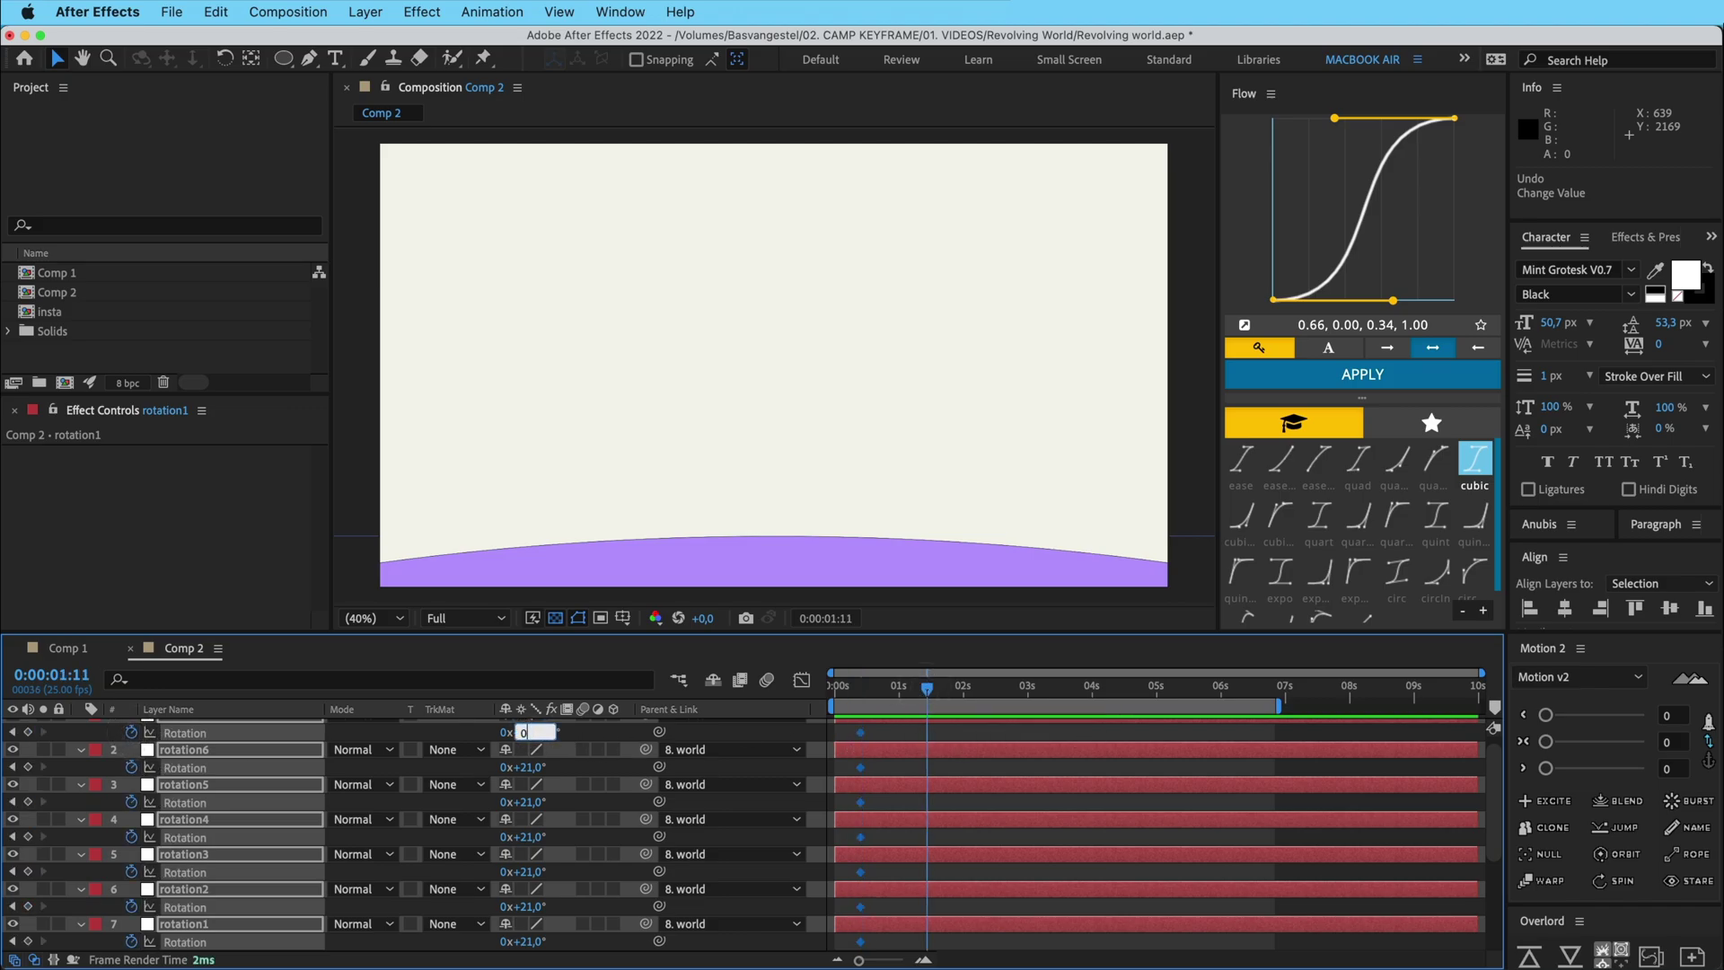
{"action": "type", "text": "0"}
{"action": "key", "text": "Return"}
{"action": "left_click", "coordinate": [862, 689]}
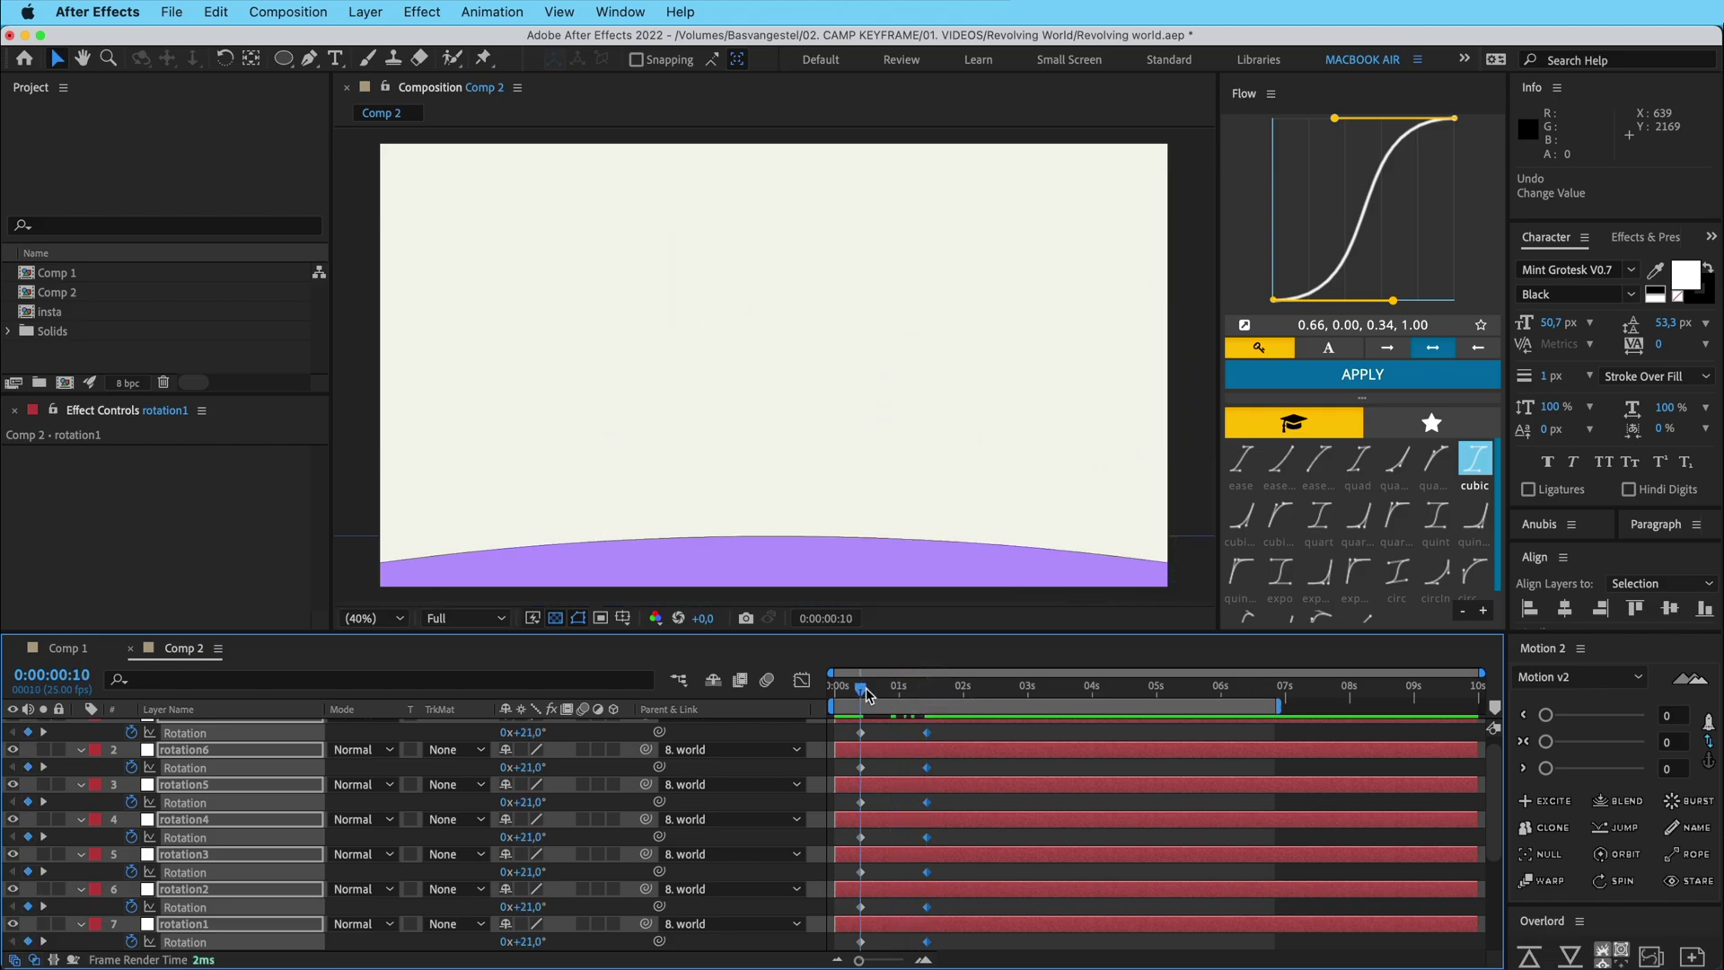
{"action": "key", "text": "space"}
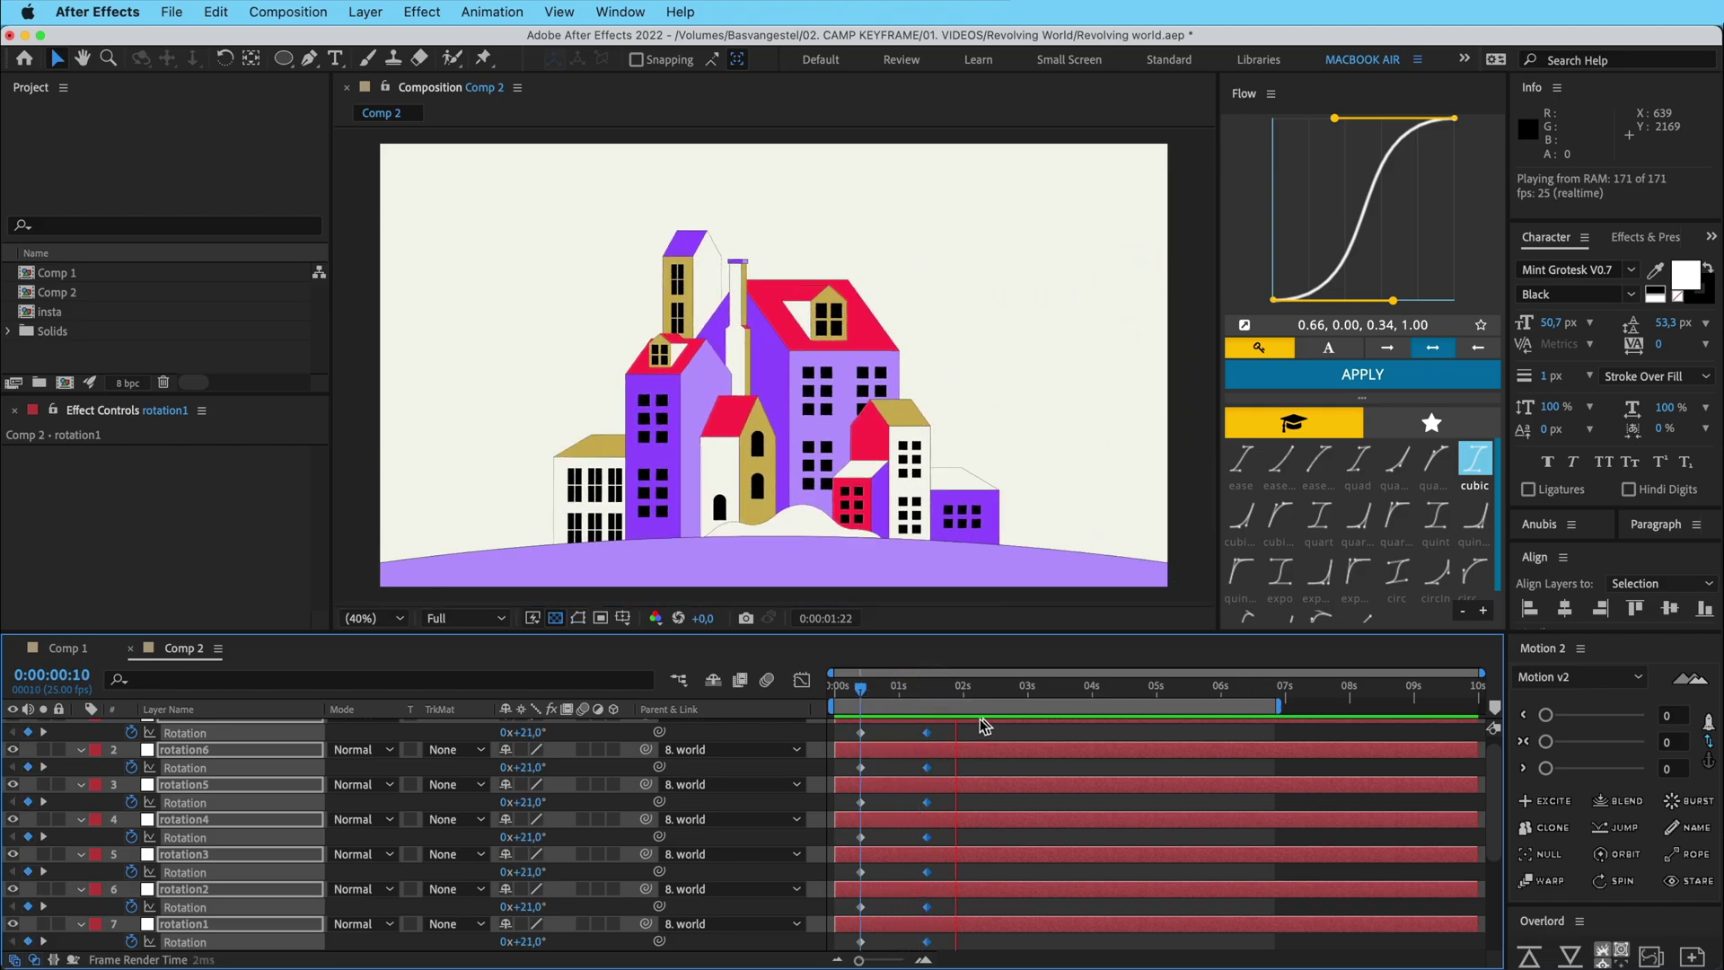
Apply the Flow cubic easing 0.66, 0.00, 0.34, 1.00 to all the nulls' Rotation keyframes and preview the motion
{"action": "key", "text": "grave"}
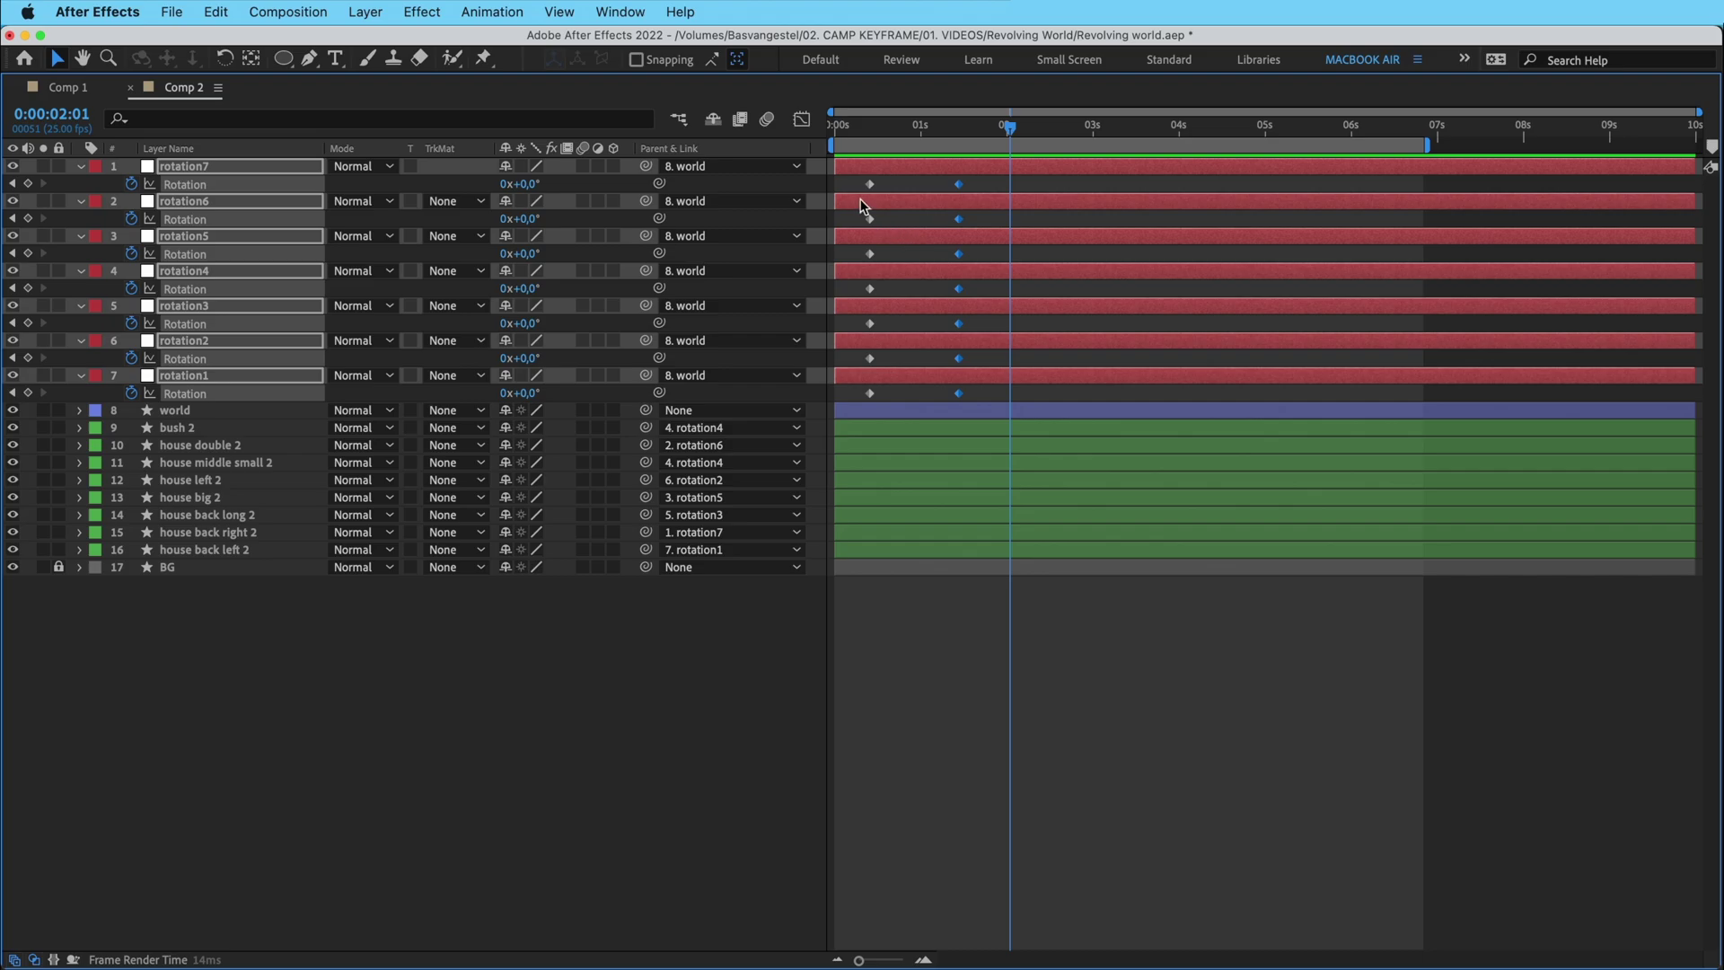
{"action": "left_click_drag", "start_coordinate": [854, 184], "coordinate": [995, 404]}
{"action": "key", "text": "grave"}
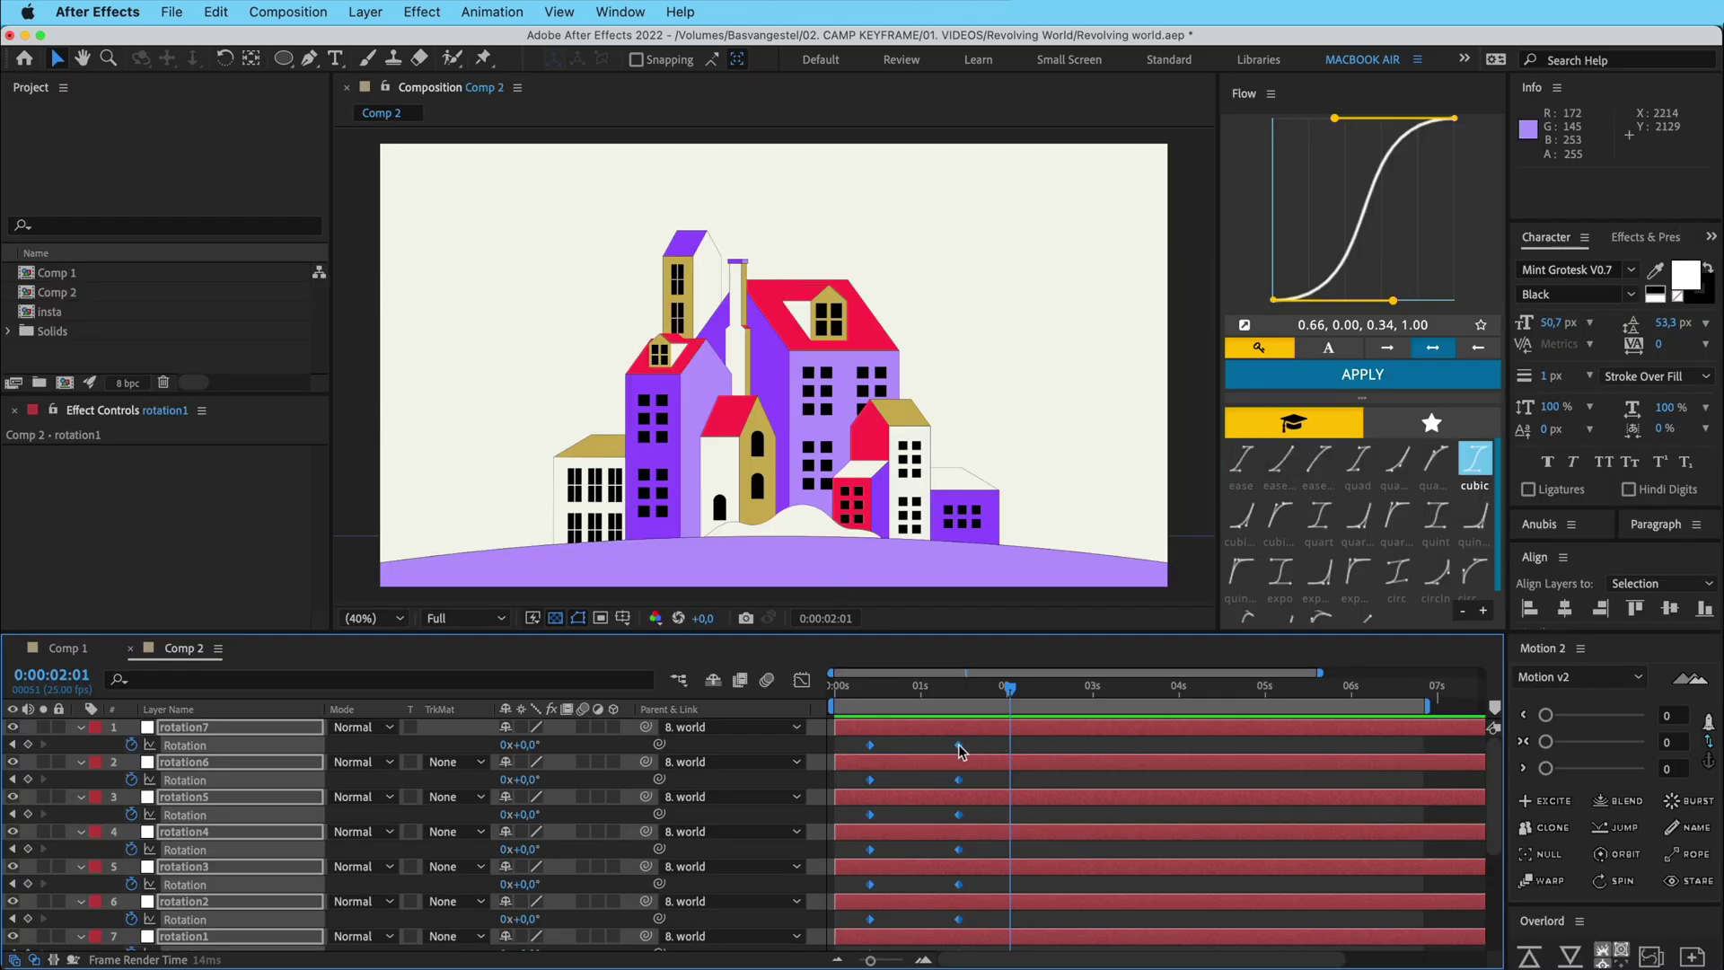
{"action": "left_click", "coordinate": [802, 680]}
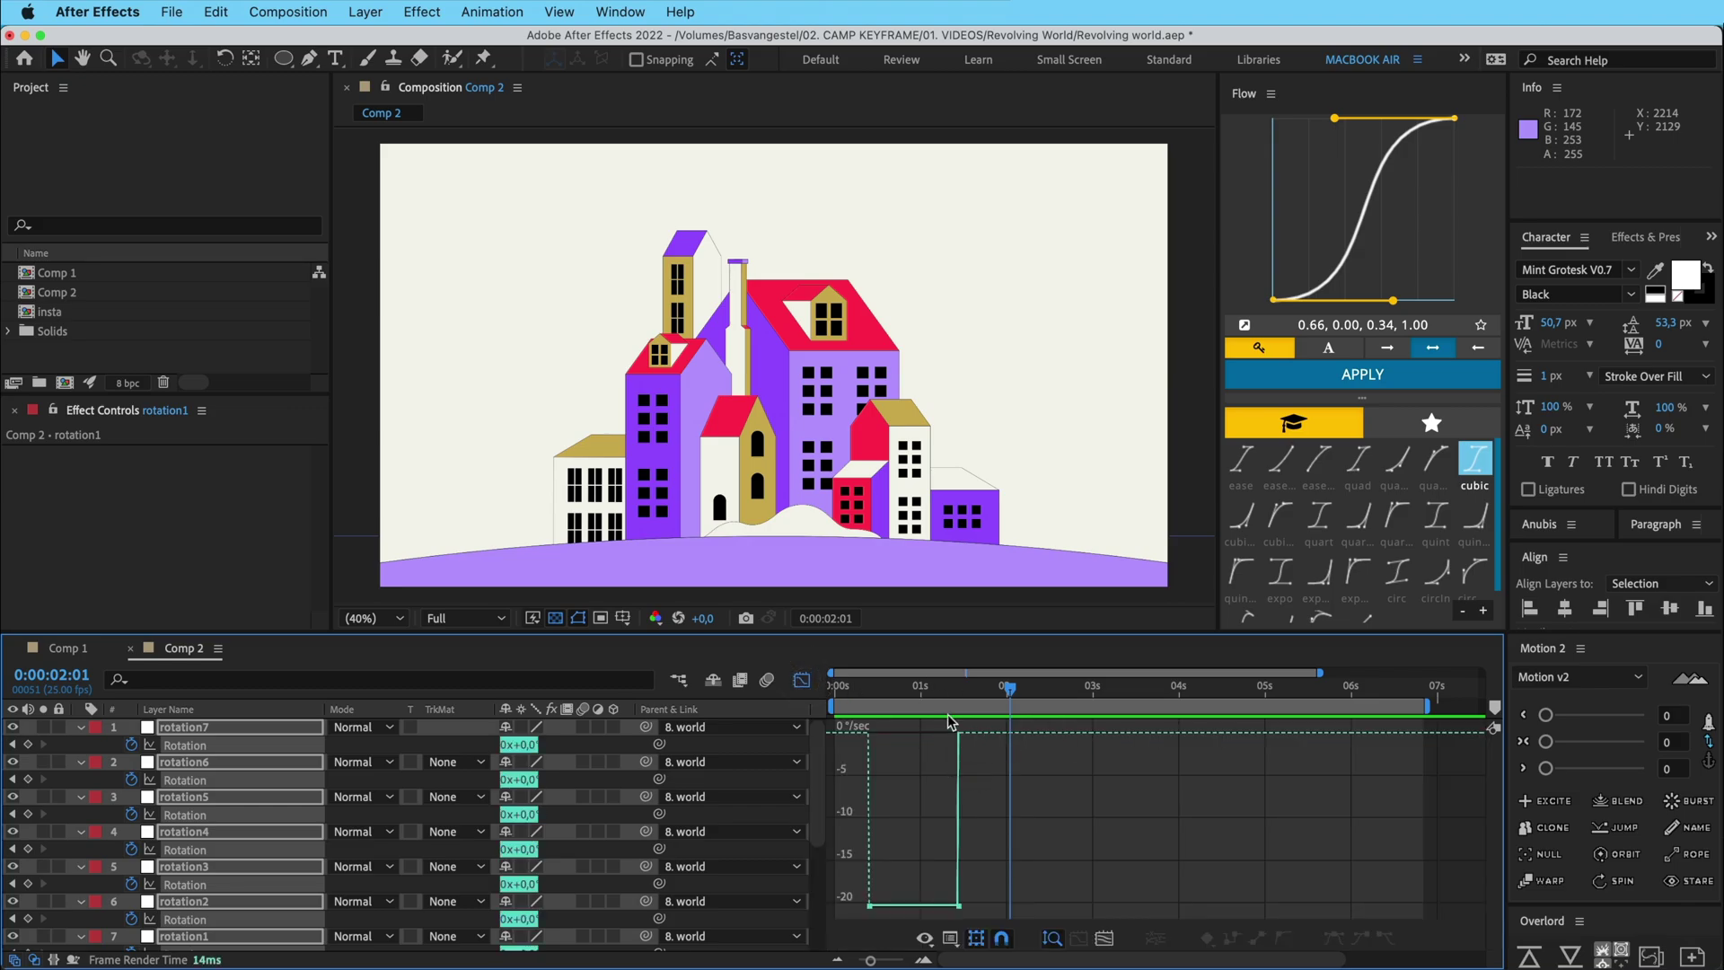
{"action": "left_click", "coordinate": [804, 683]}
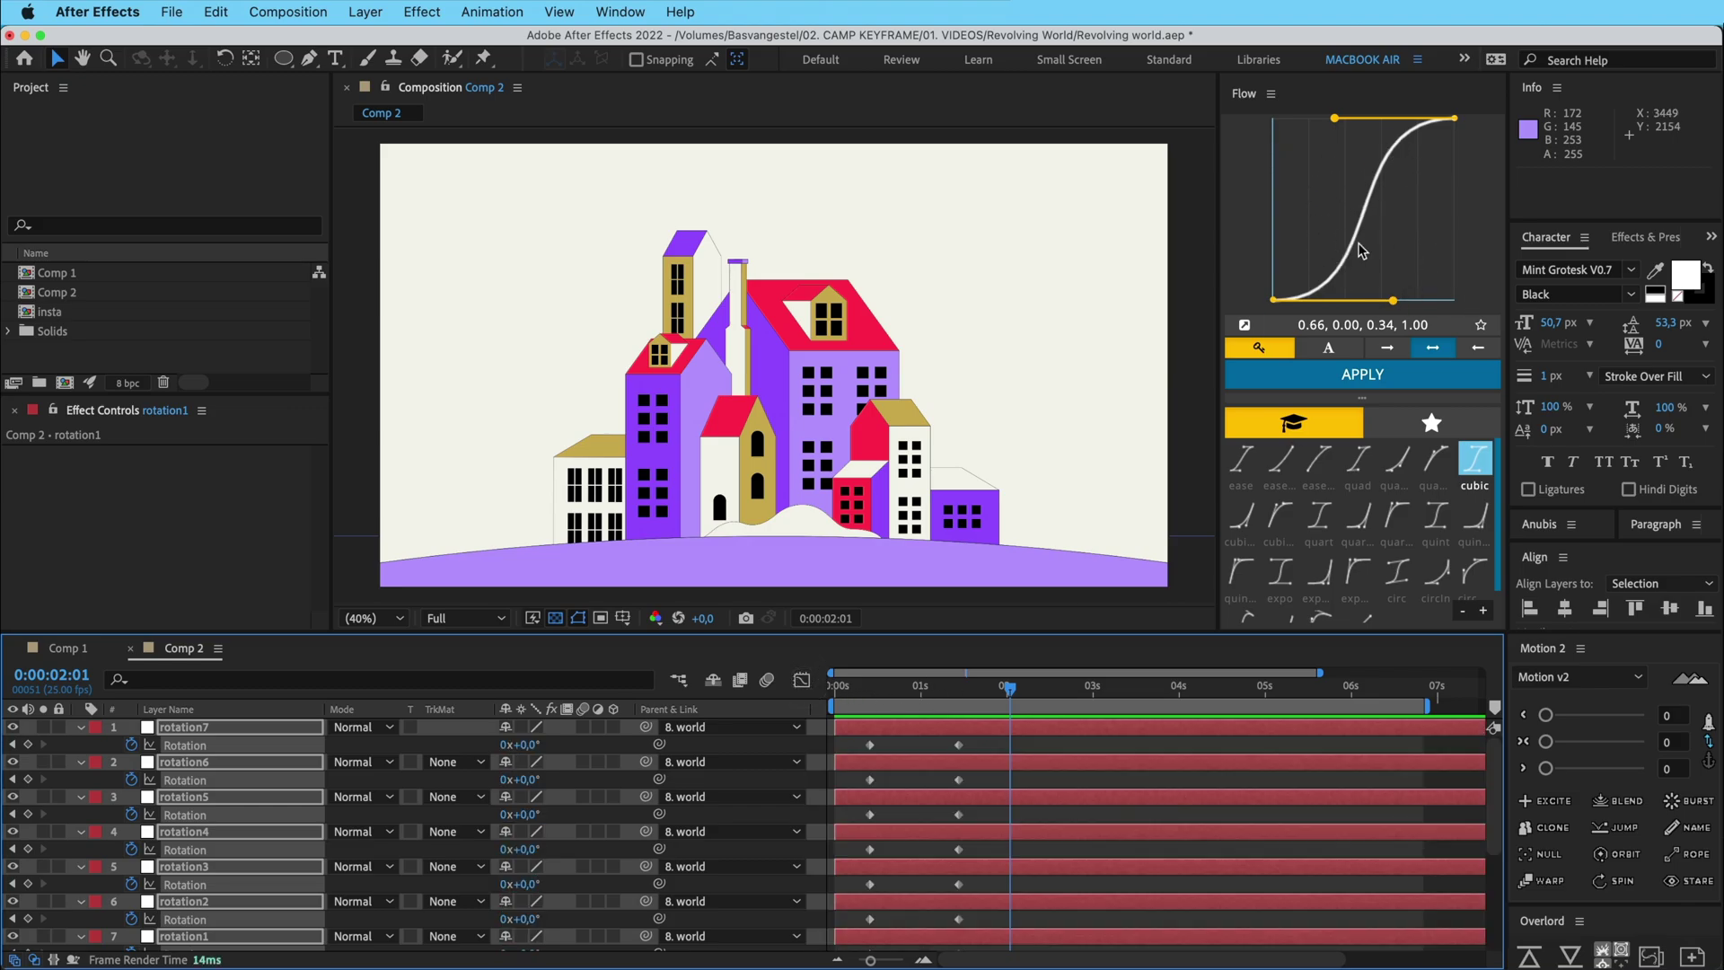
{"action": "left_click", "coordinate": [1358, 375]}
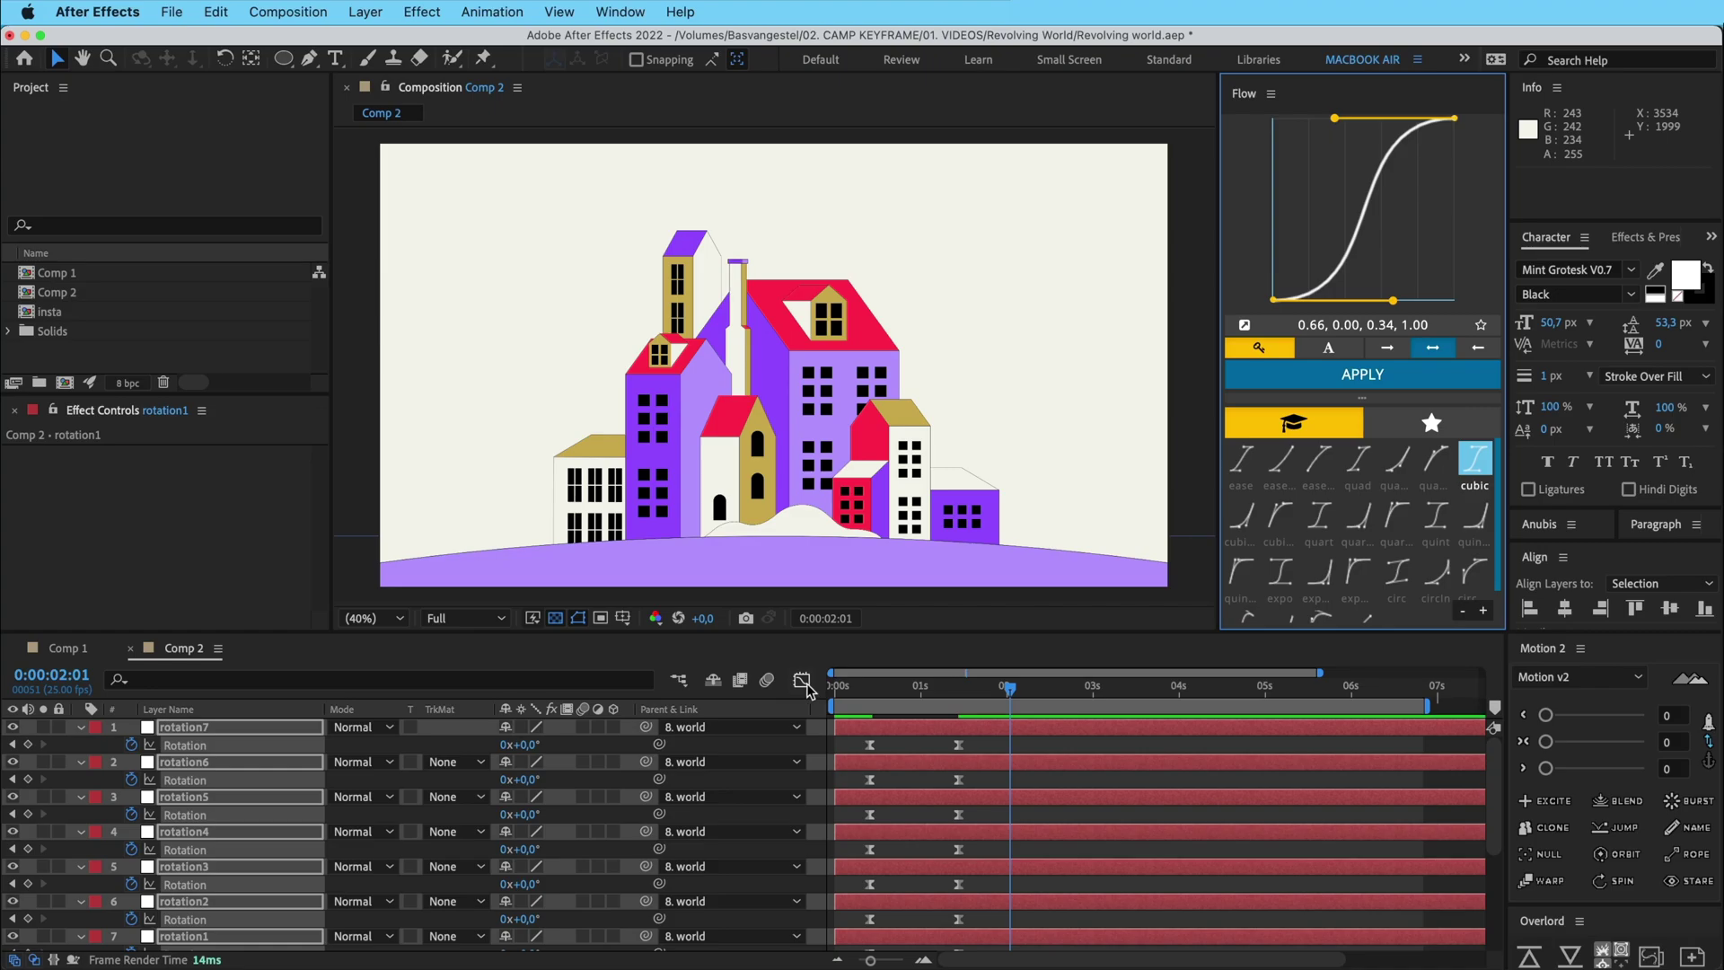
{"action": "left_click", "coordinate": [802, 681]}
{"action": "left_click", "coordinate": [802, 680]}
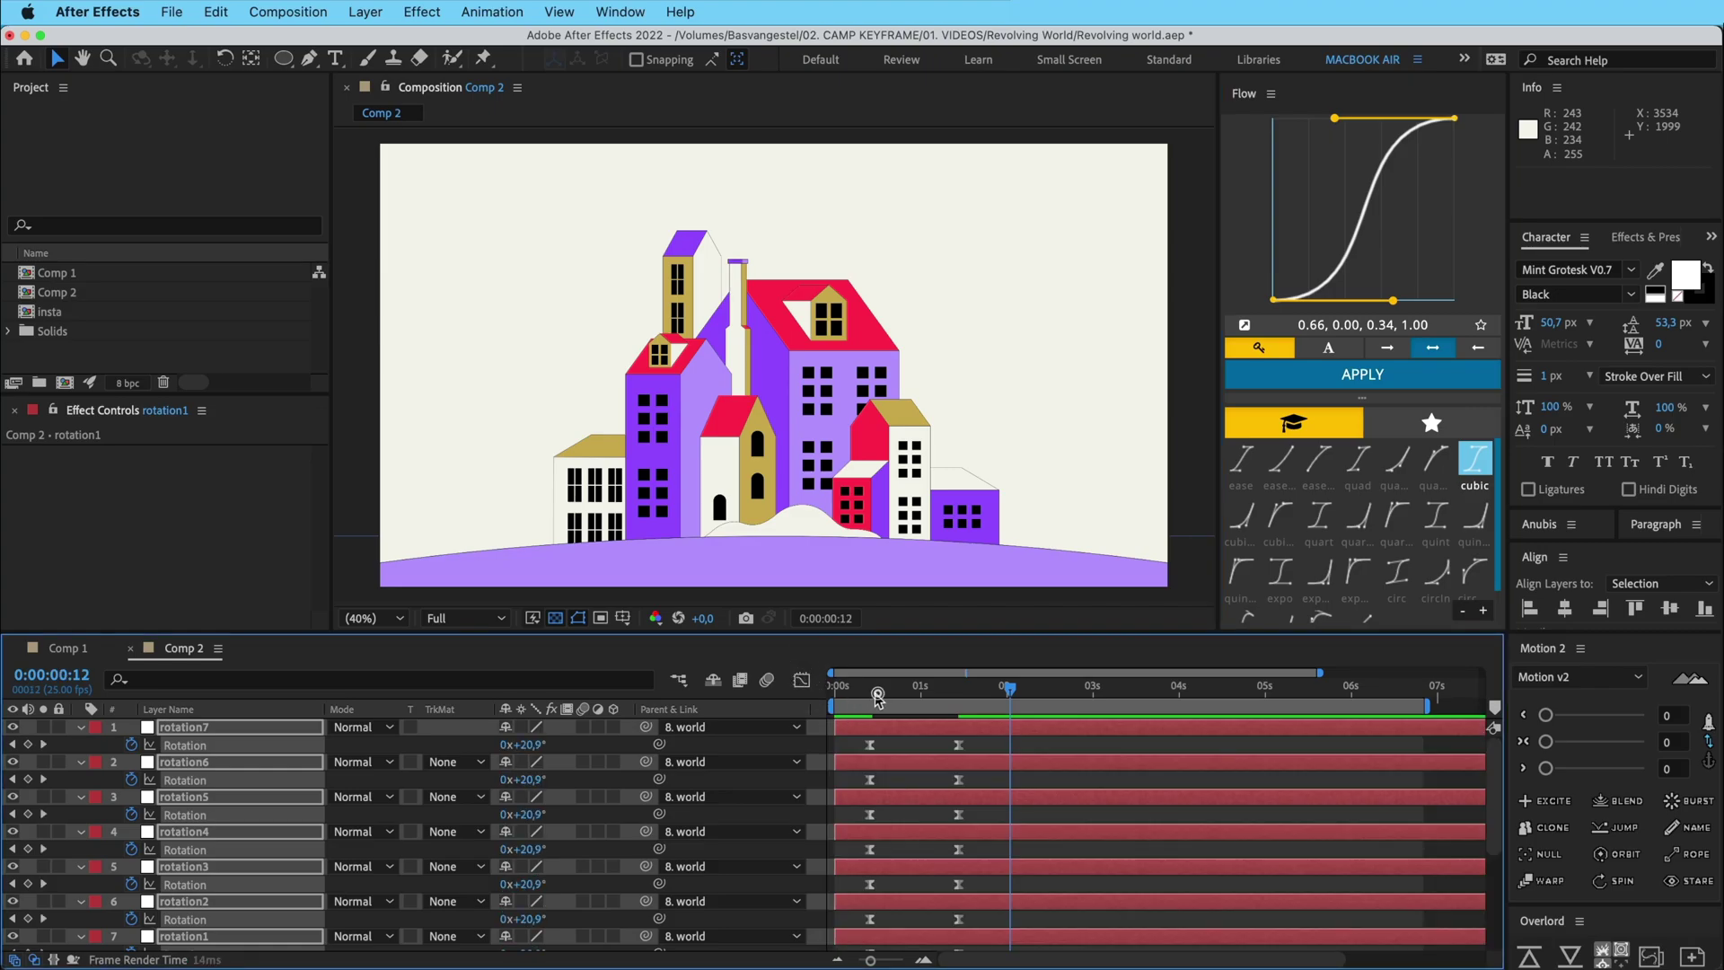
{"action": "key", "text": "space"}
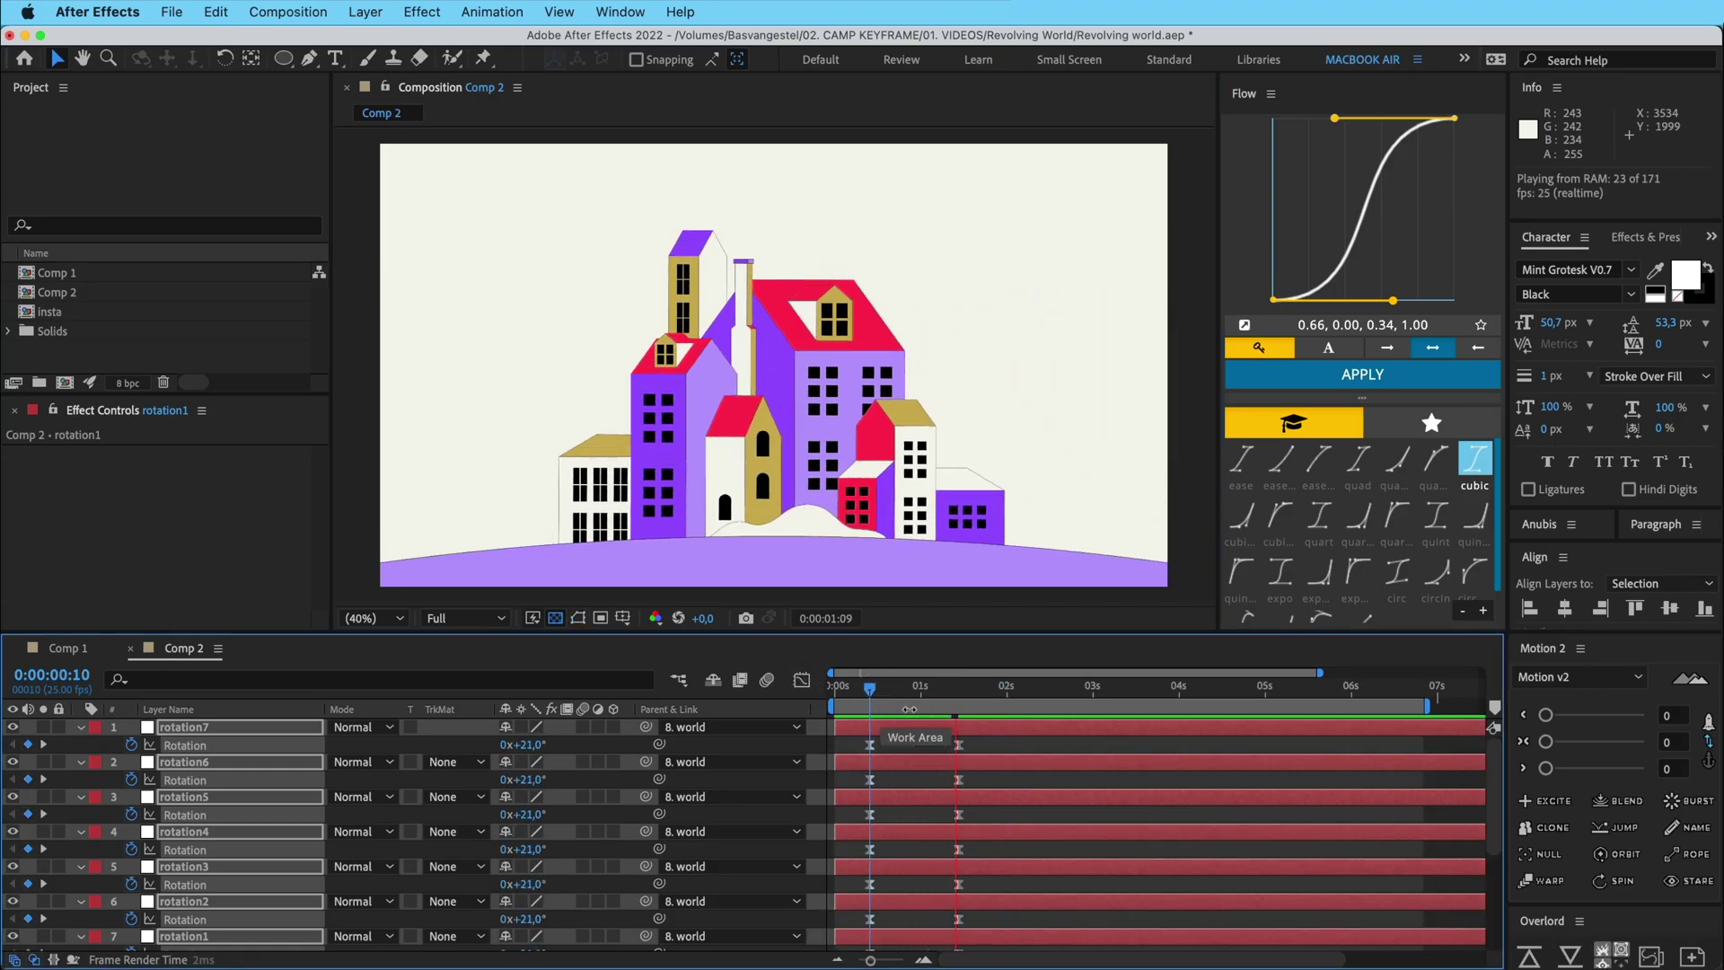
Move the nulls' ending Rotation keyframes to 0:00:01:21, reapply the cubic easing to all keyframes, and preview the slower motion
{"action": "key", "text": "grave"}
{"action": "left_click_drag", "start_coordinate": [927, 176], "coordinate": [877, 193]}
{"action": "key", "text": "grave"}
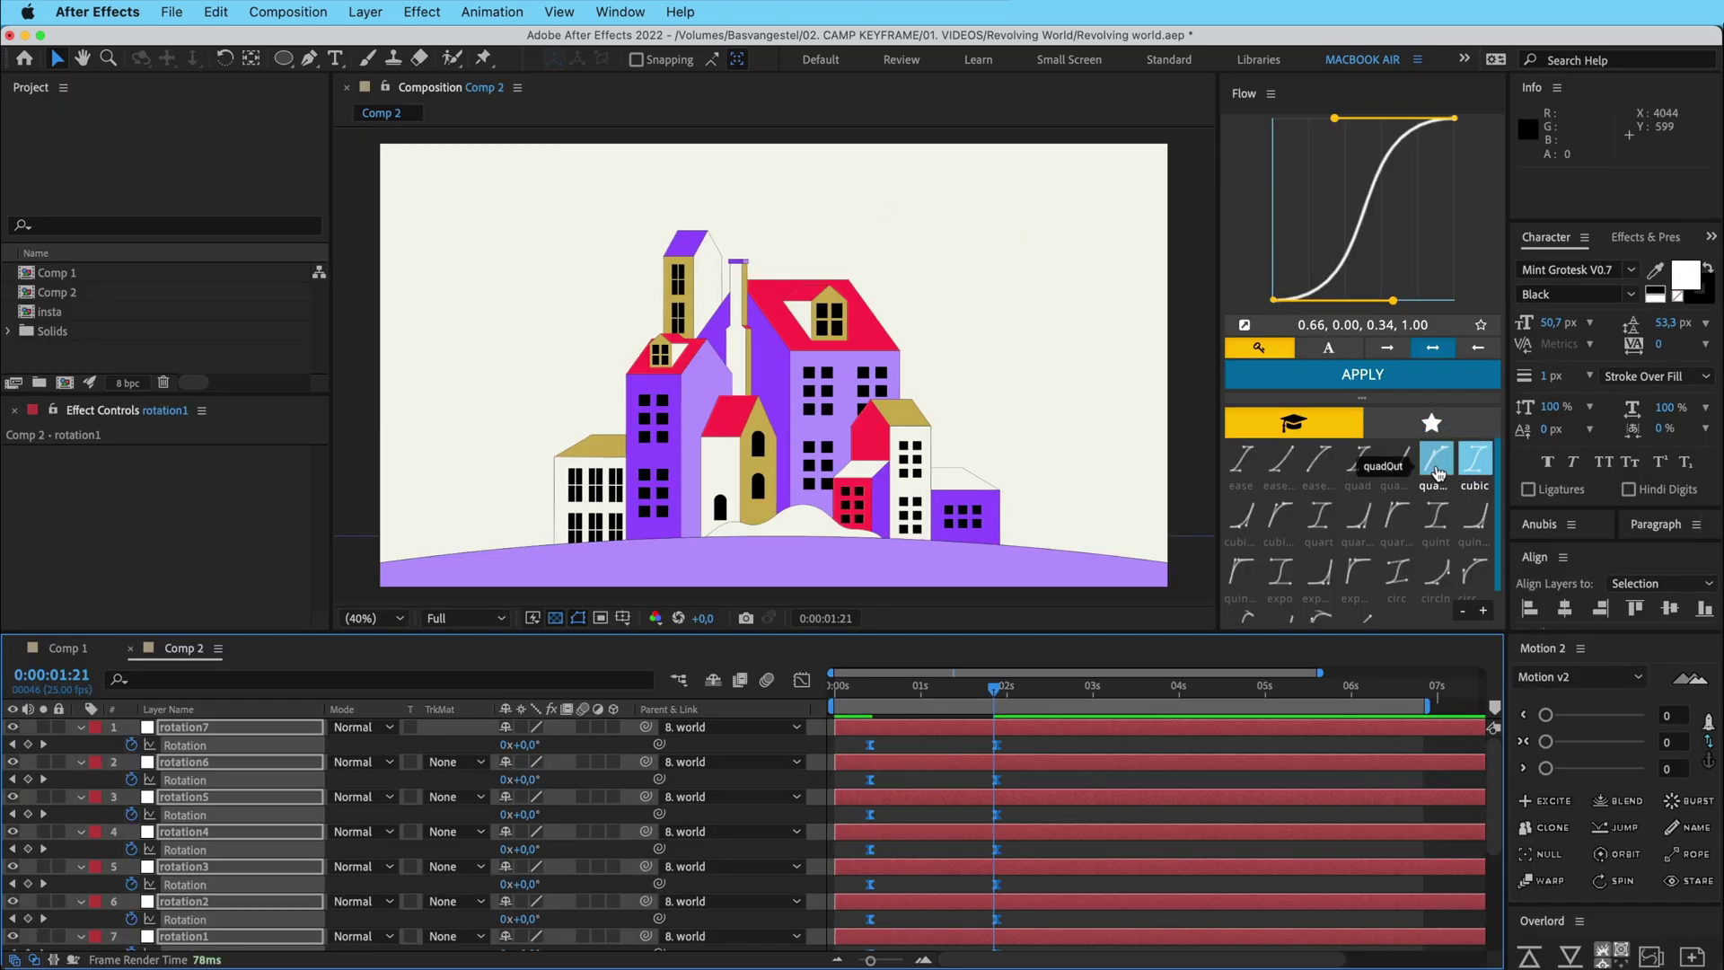
{"action": "left_click", "coordinate": [1475, 462]}
{"action": "left_click", "coordinate": [1435, 370]}
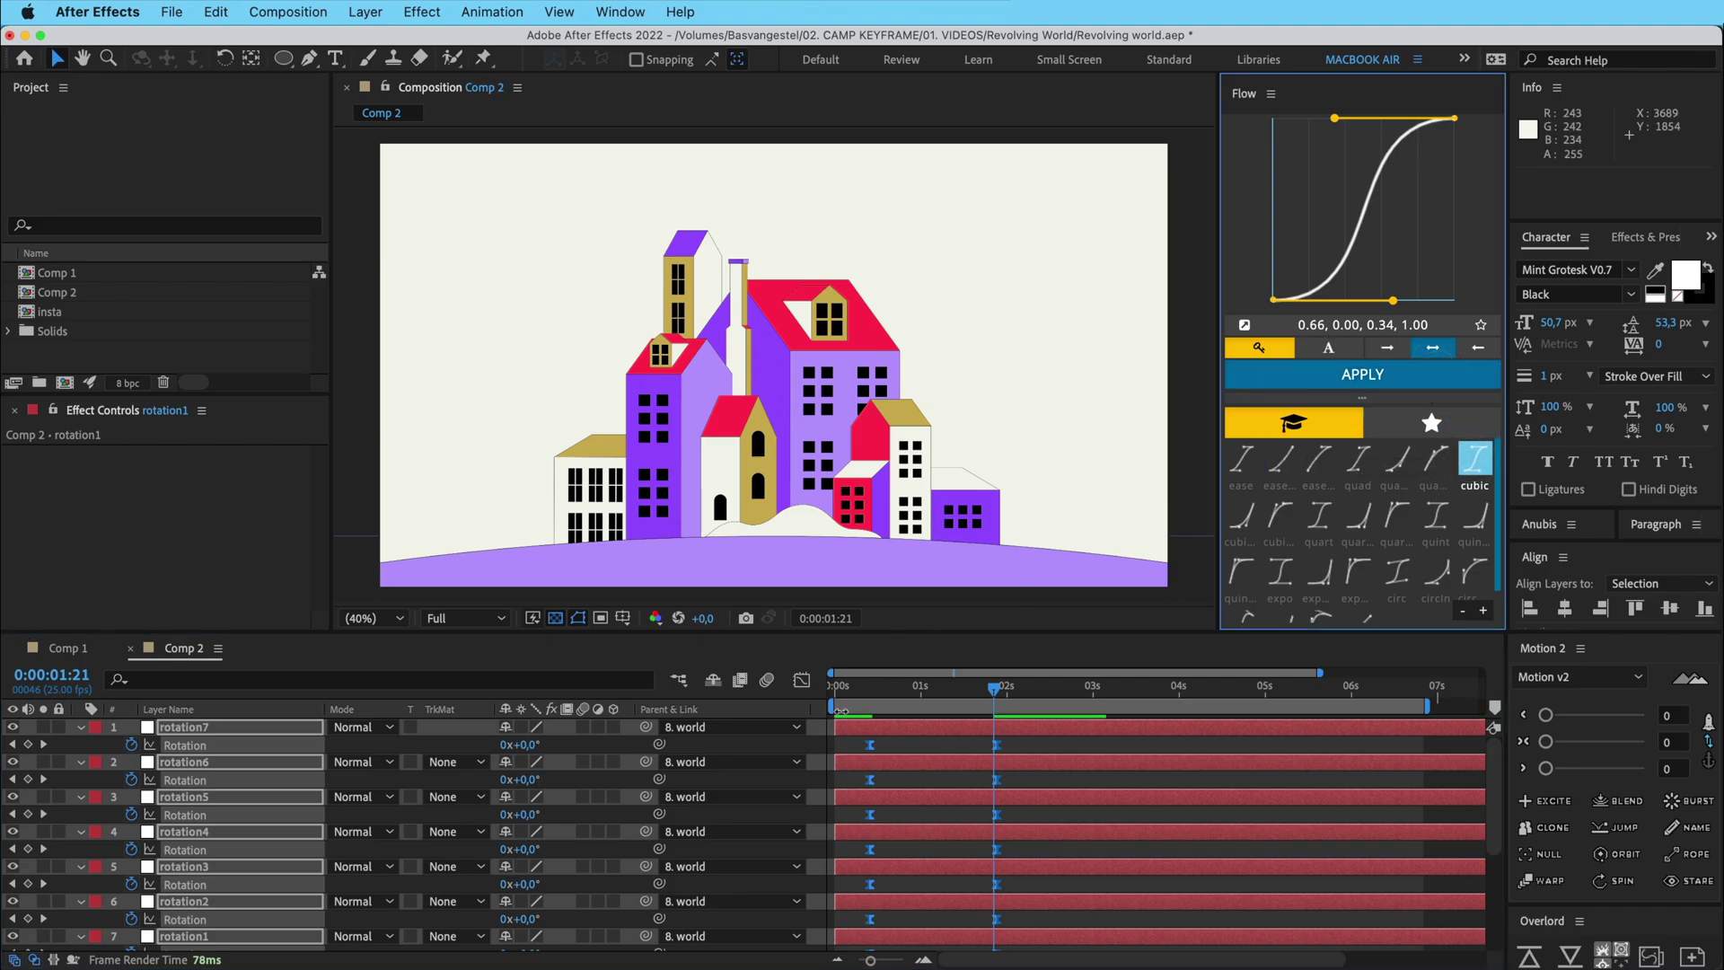
{"action": "left_click", "coordinate": [878, 690]}
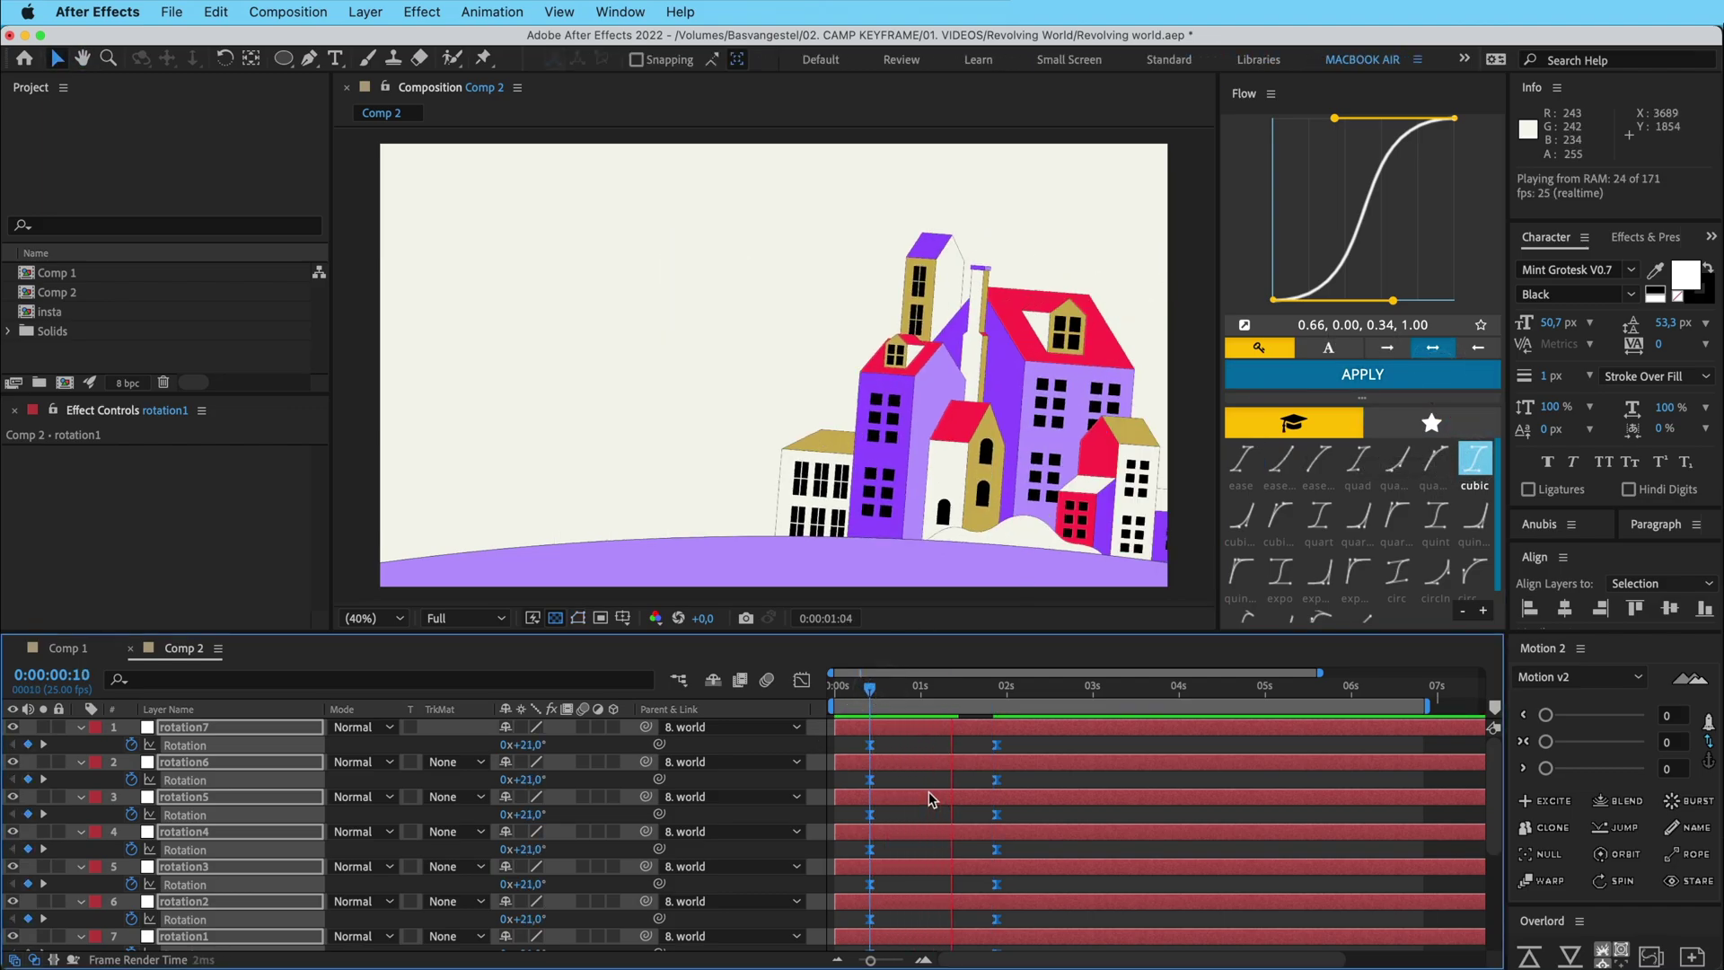
{"action": "key", "text": "space"}
Trim the start of all seven rotation nulls to their first keyframe at 0:00:00:10
{"action": "left_click", "coordinate": [880, 696]}
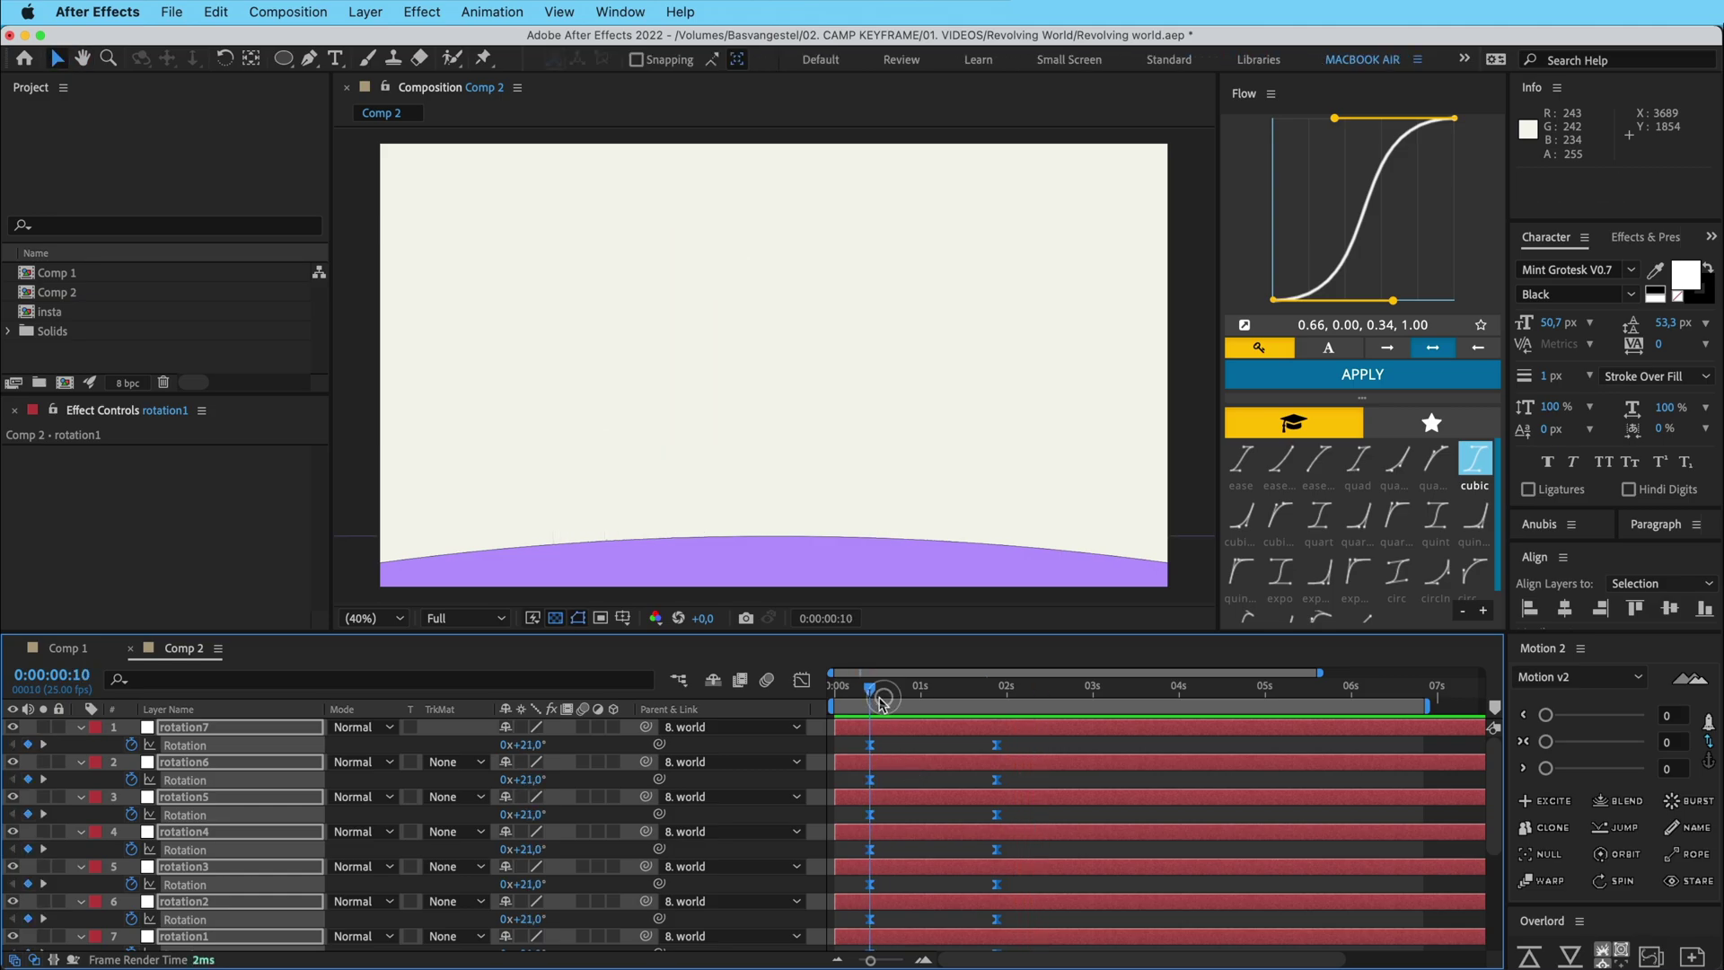
{"action": "key", "text": "alt+bracketleft"}
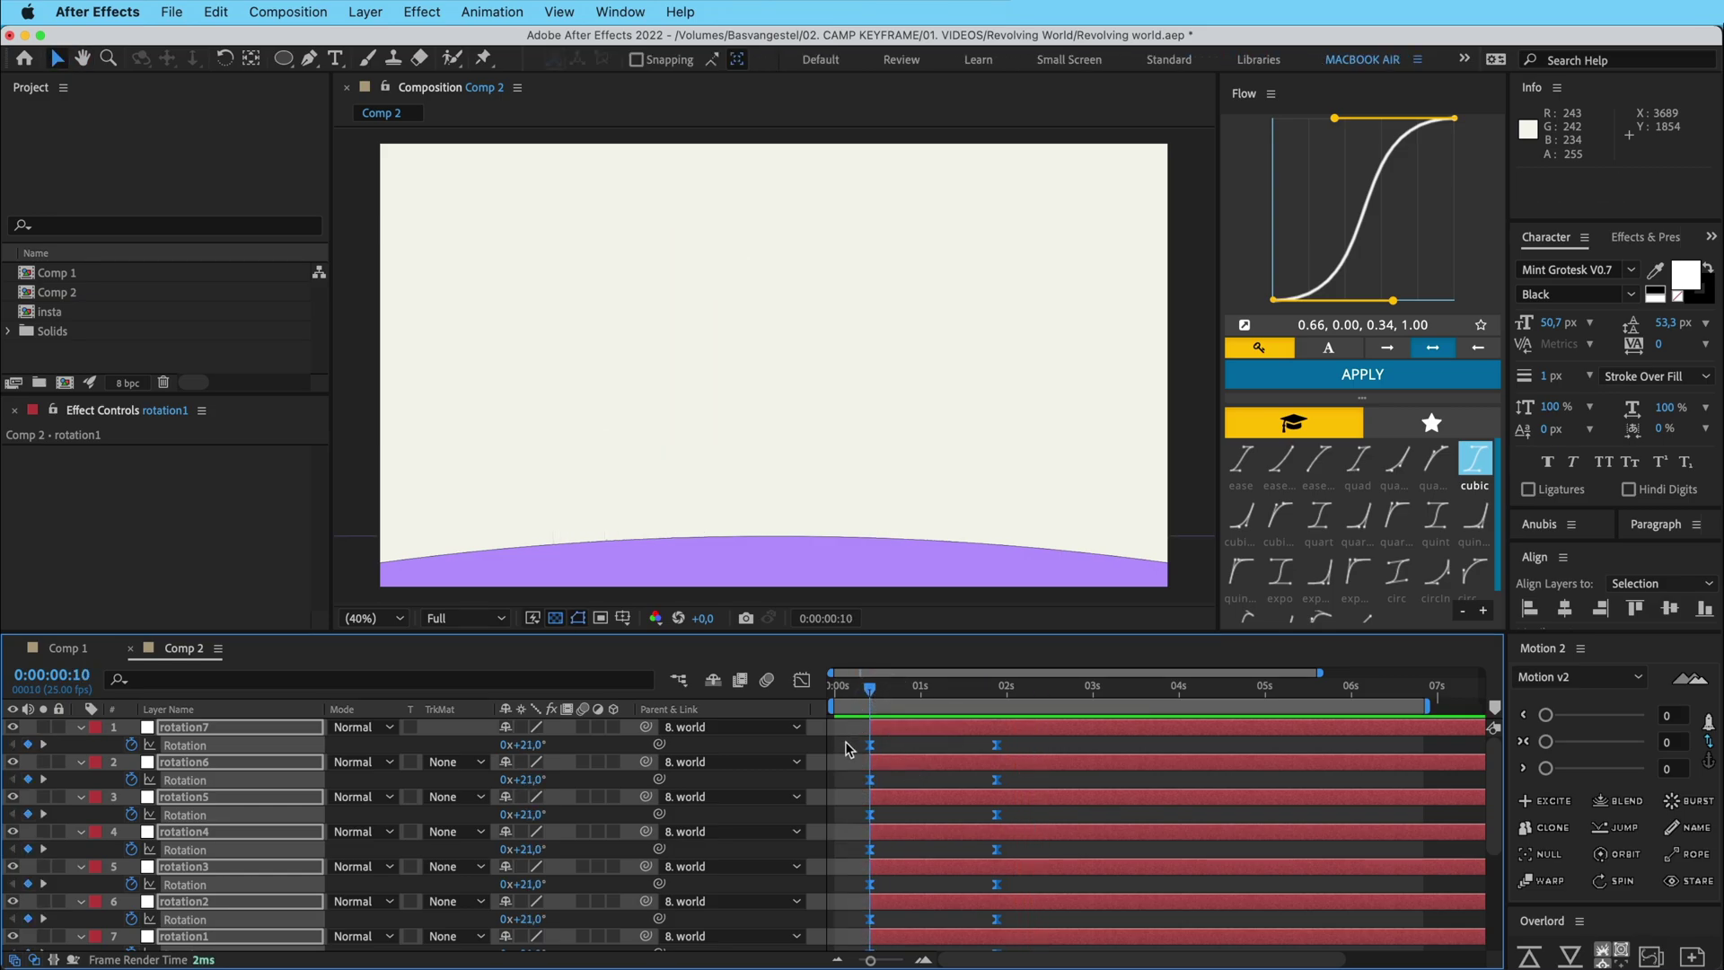
{"action": "left_click", "coordinate": [846, 743]}
{"action": "scroll", "coordinate": [904, 724], "scroll_direction": "down", "scroll_amount": 1}
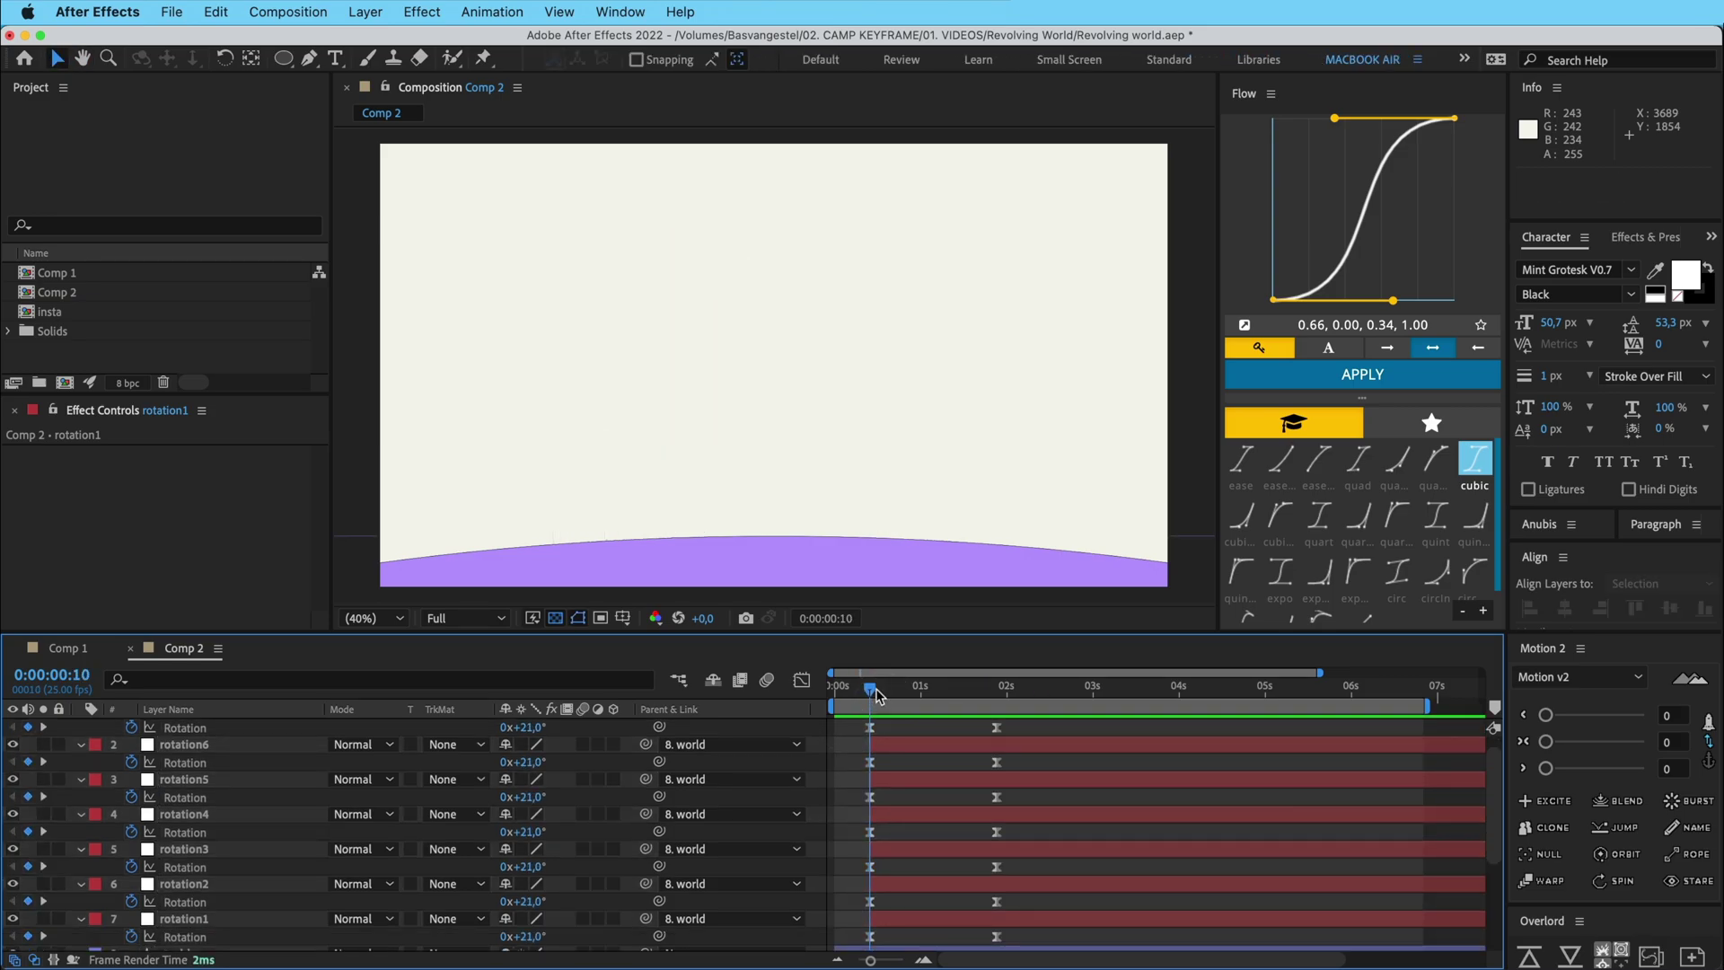
{"action": "scroll", "coordinate": [902, 930], "scroll_direction": "up", "scroll_amount": 1}
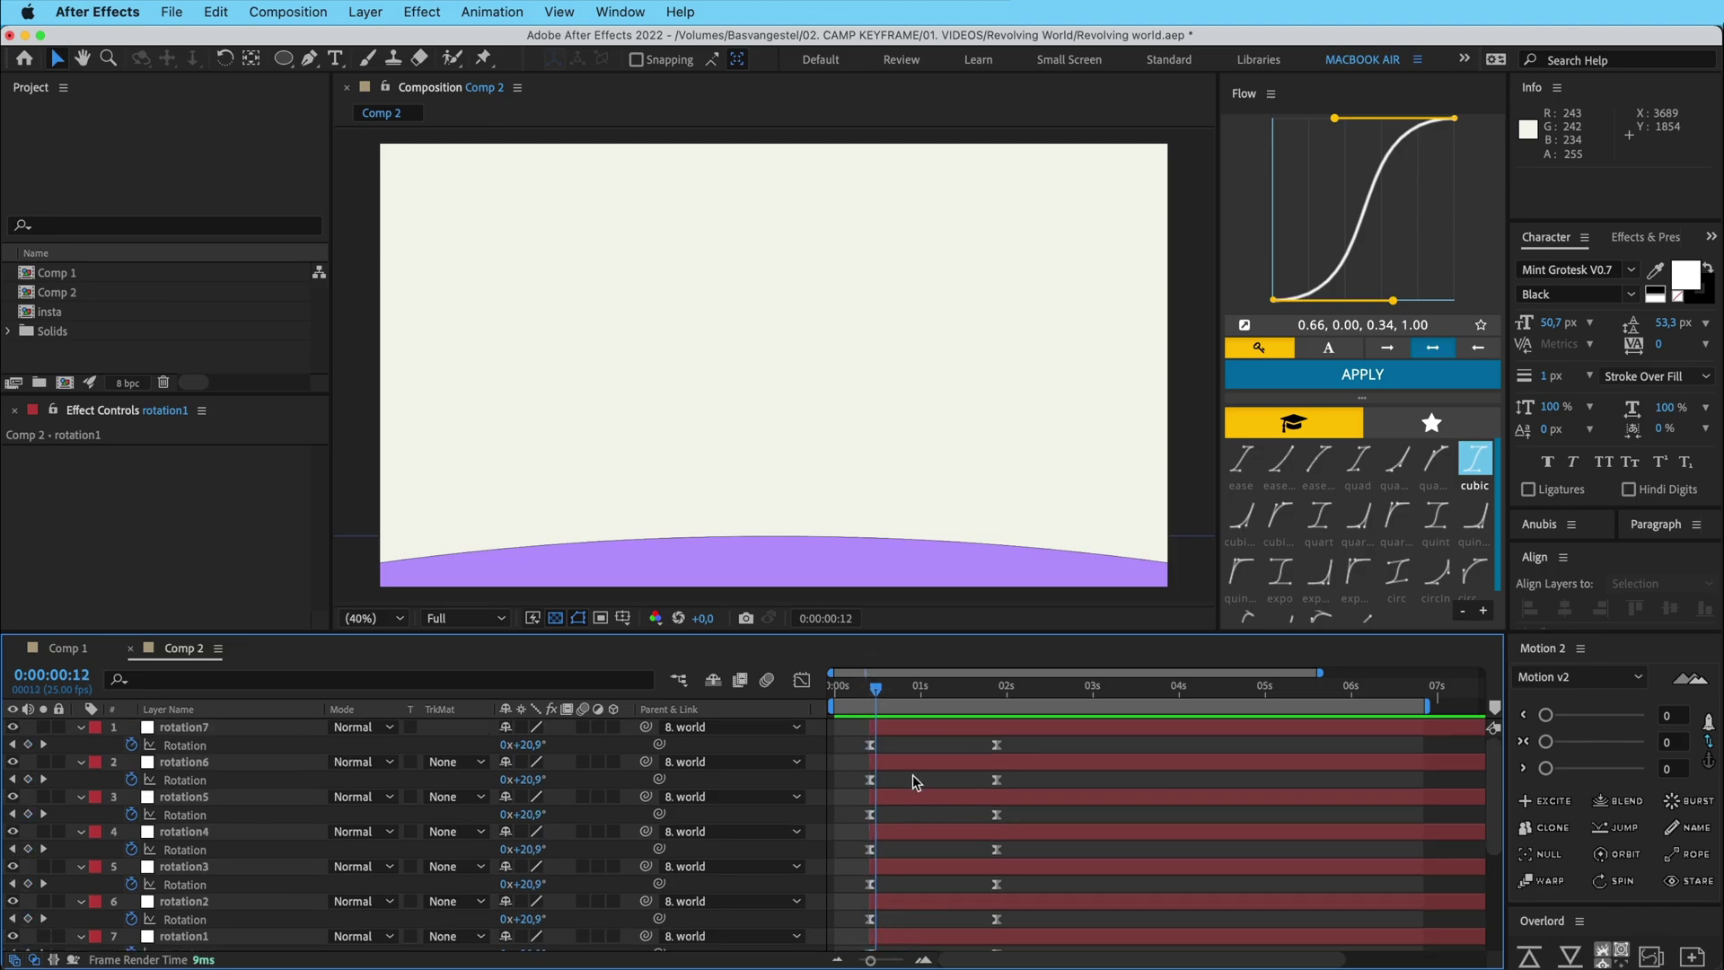
Collapse the Rotation properties of all seven nulls and deselect the layers
{"action": "left_click", "coordinate": [913, 726]}
{"action": "scroll", "coordinate": [908, 890], "scroll_direction": "down", "scroll_amount": 5}
{"action": "left_click", "coordinate": [908, 849], "text": "shift"}
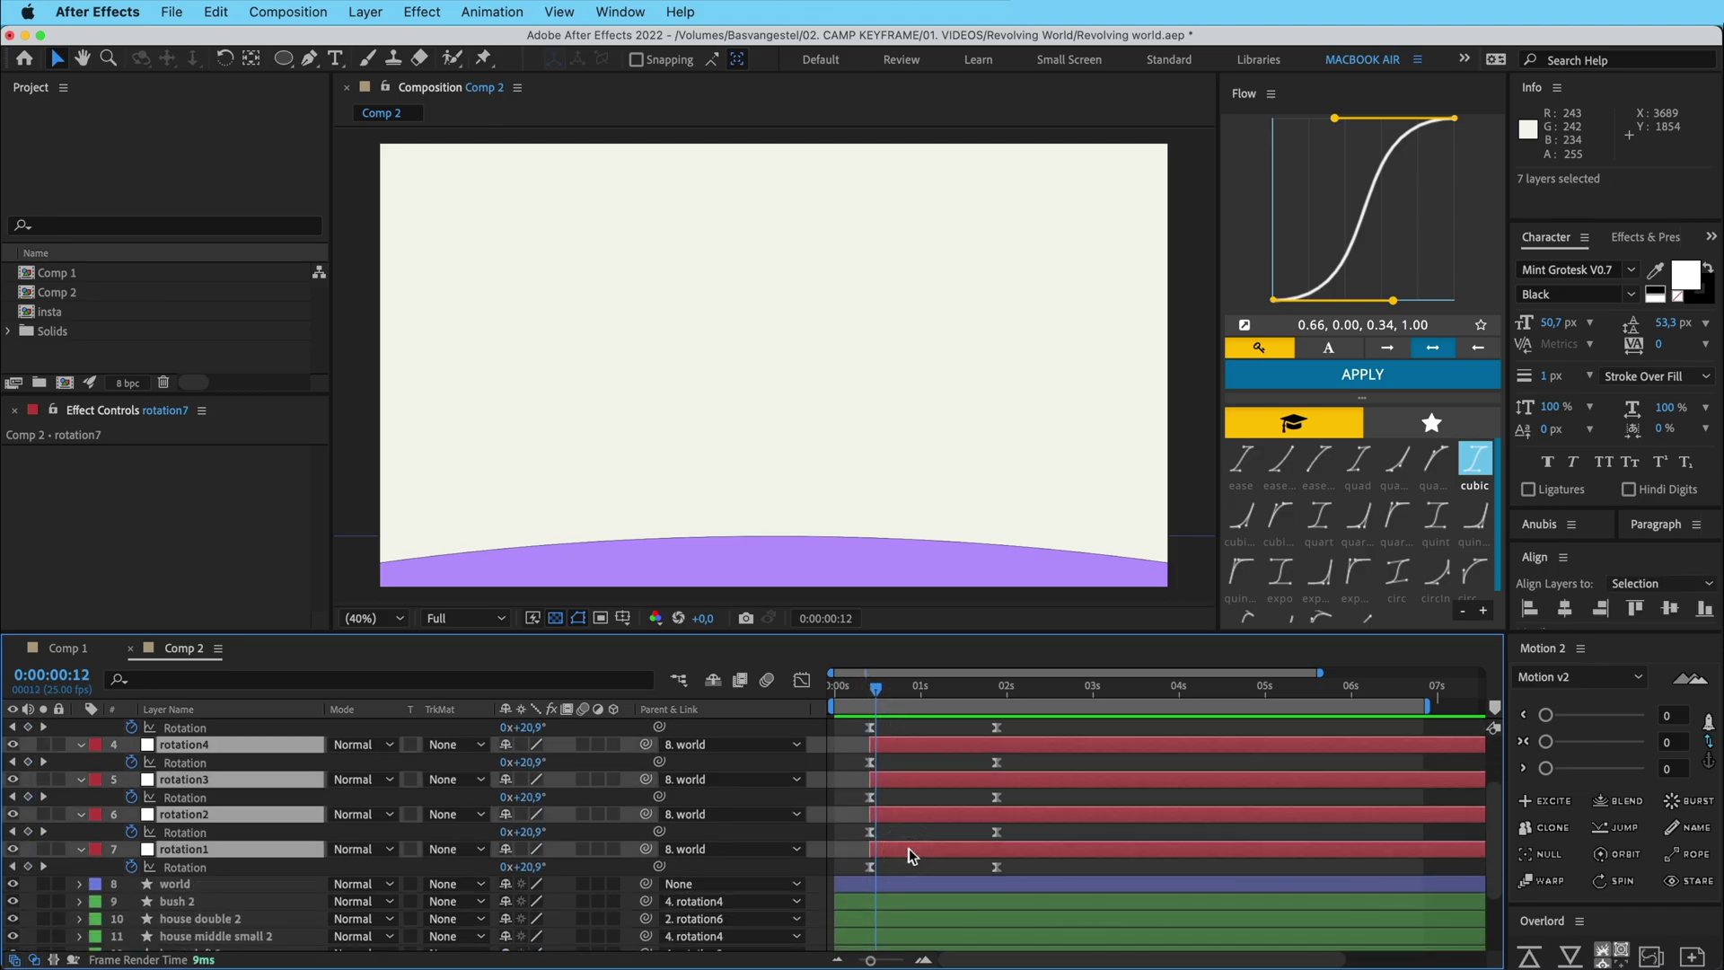
{"action": "key", "text": "u"}
{"action": "scroll", "coordinate": [898, 794], "scroll_direction": "up", "scroll_amount": 3}
{"action": "left_click", "coordinate": [857, 781]}
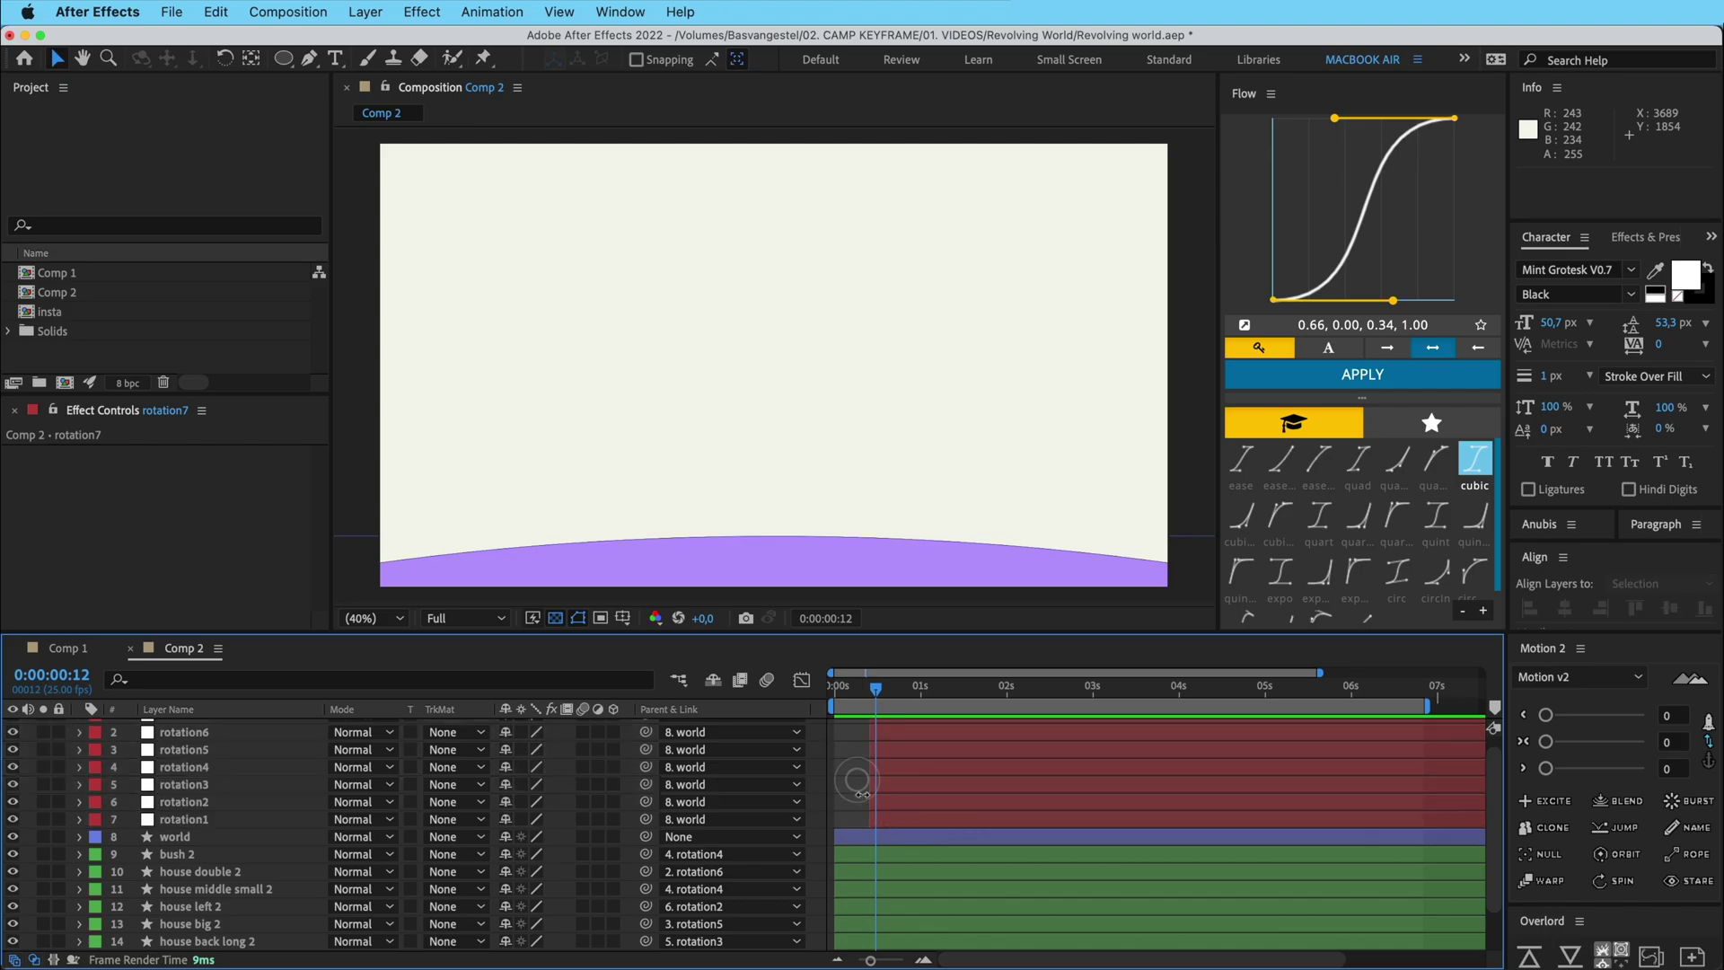
Stagger the seven rotation null layers in time by one frame each, starting at 0:00:00:10 with rotation1 and ending with rotation7
{"action": "left_click", "coordinate": [924, 960]}
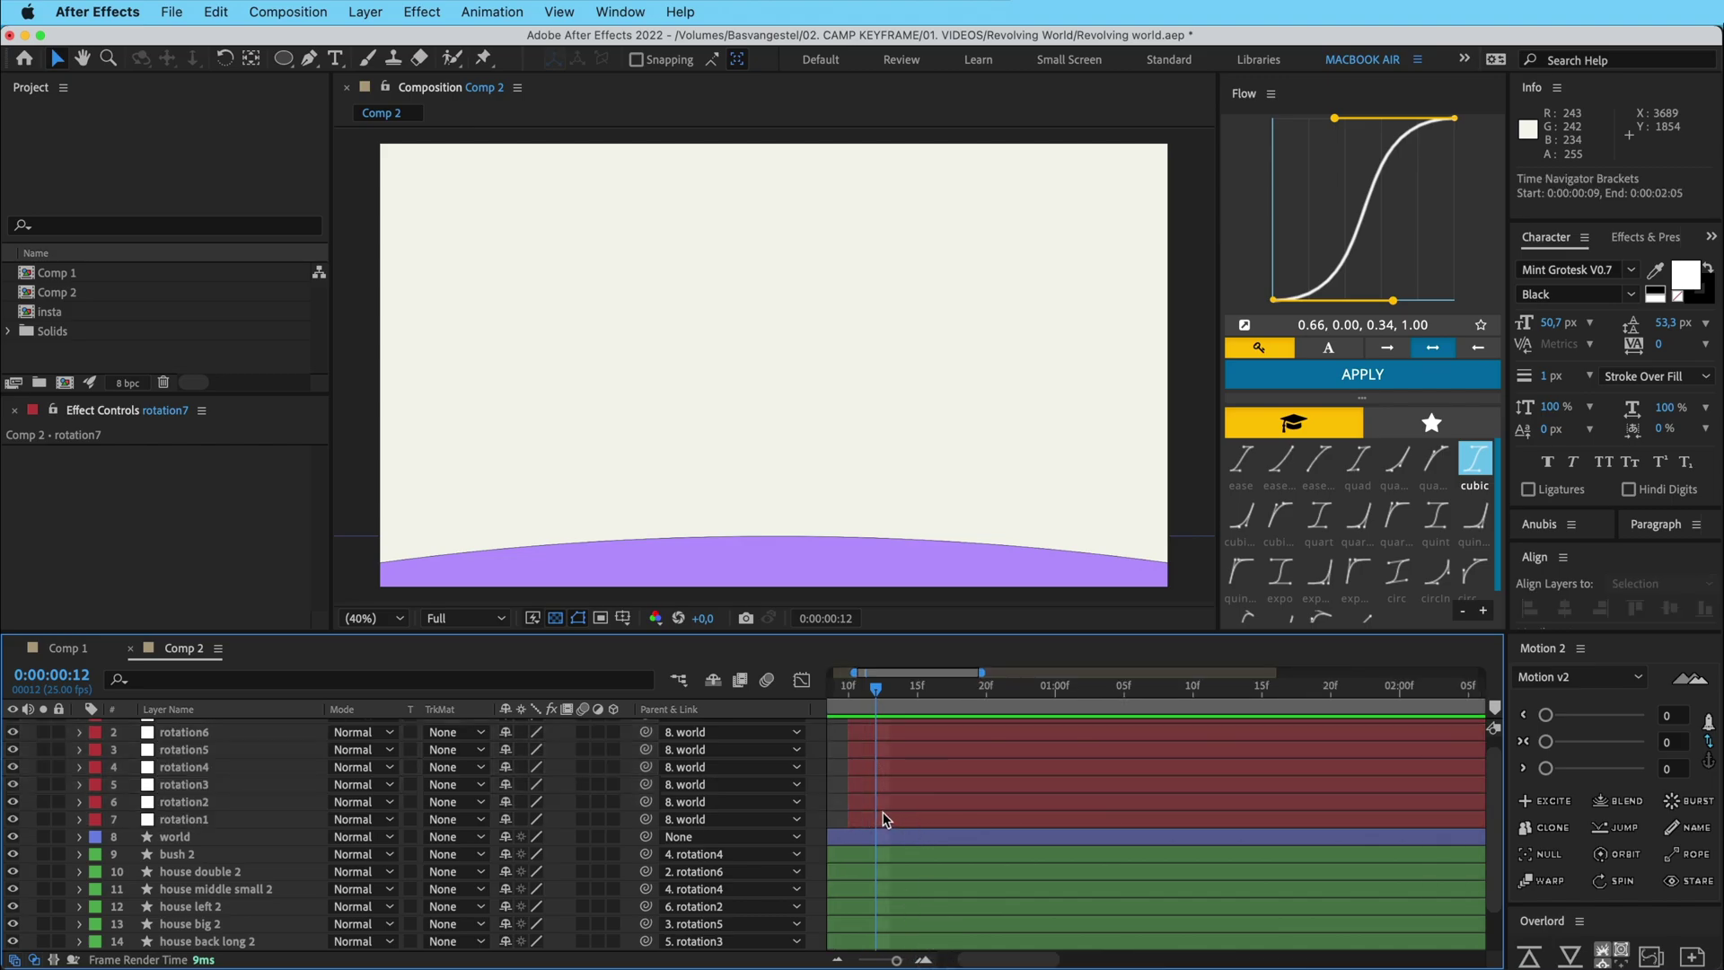
{"action": "left_click_drag", "start_coordinate": [880, 806], "coordinate": [1000, 729]}
{"action": "scroll", "coordinate": [888, 765], "scroll_direction": "up", "scroll_amount": 1}
{"action": "left_click", "coordinate": [885, 742]}
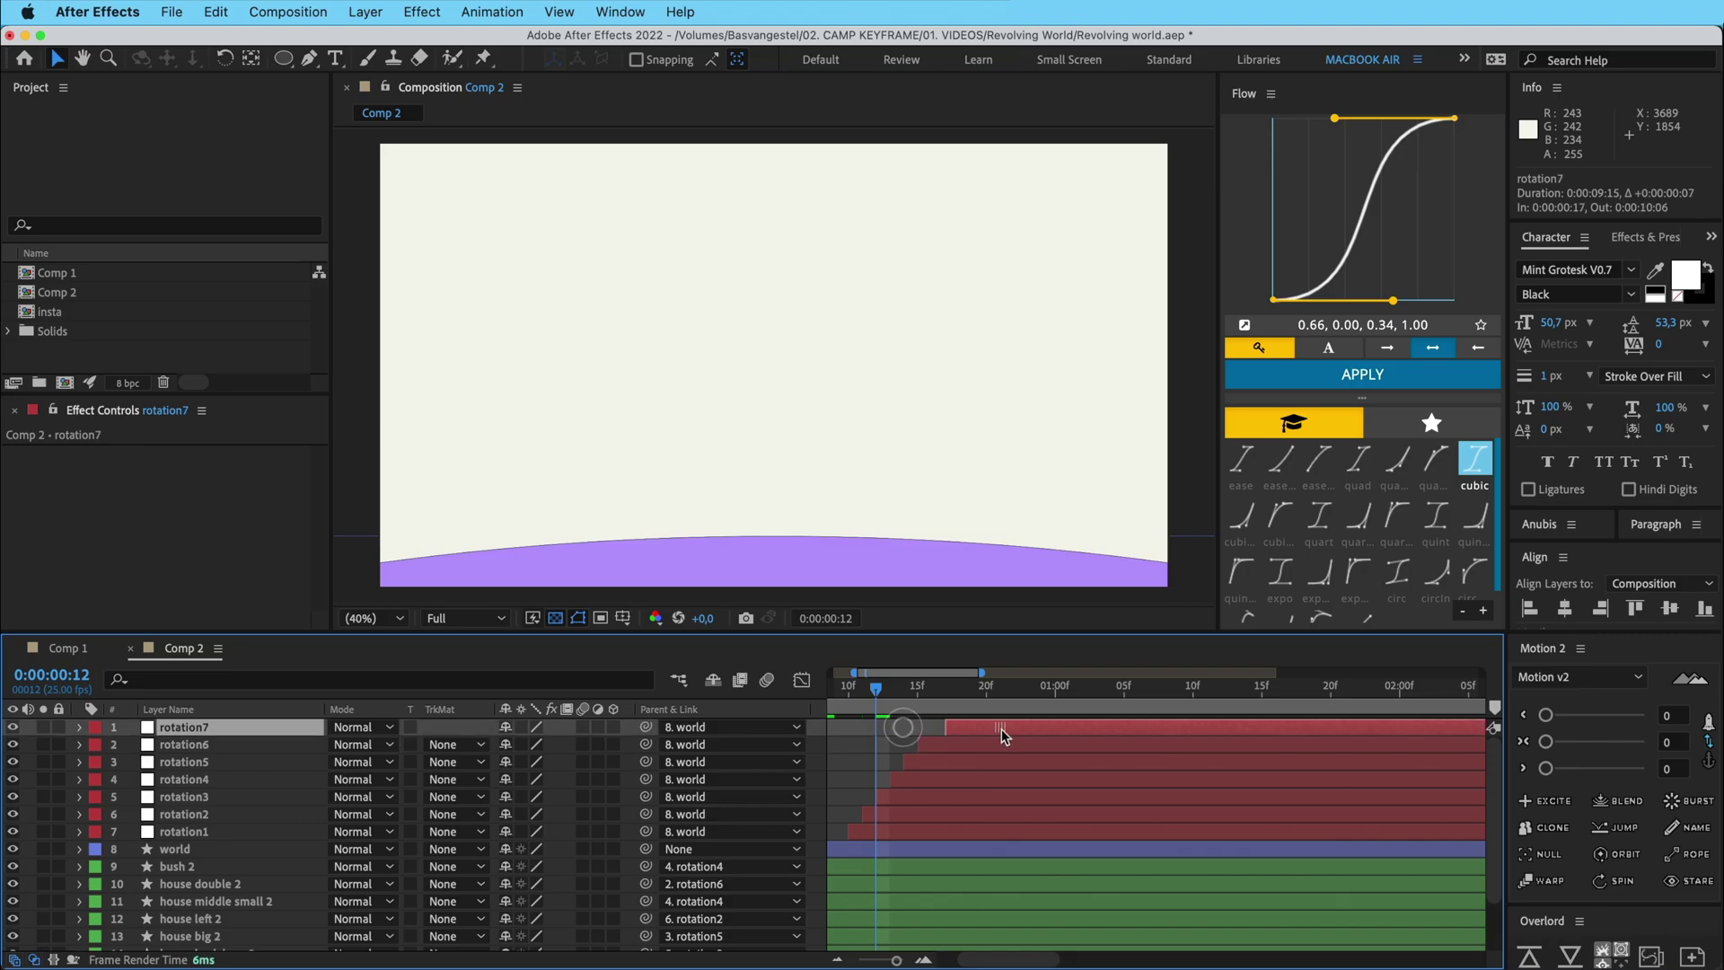
Reveal the Rotation keyframes of all seven nulls and preview the staggered entrance of the houses
{"action": "left_click", "coordinate": [915, 834], "text": "shift"}
{"action": "key", "text": "r"}
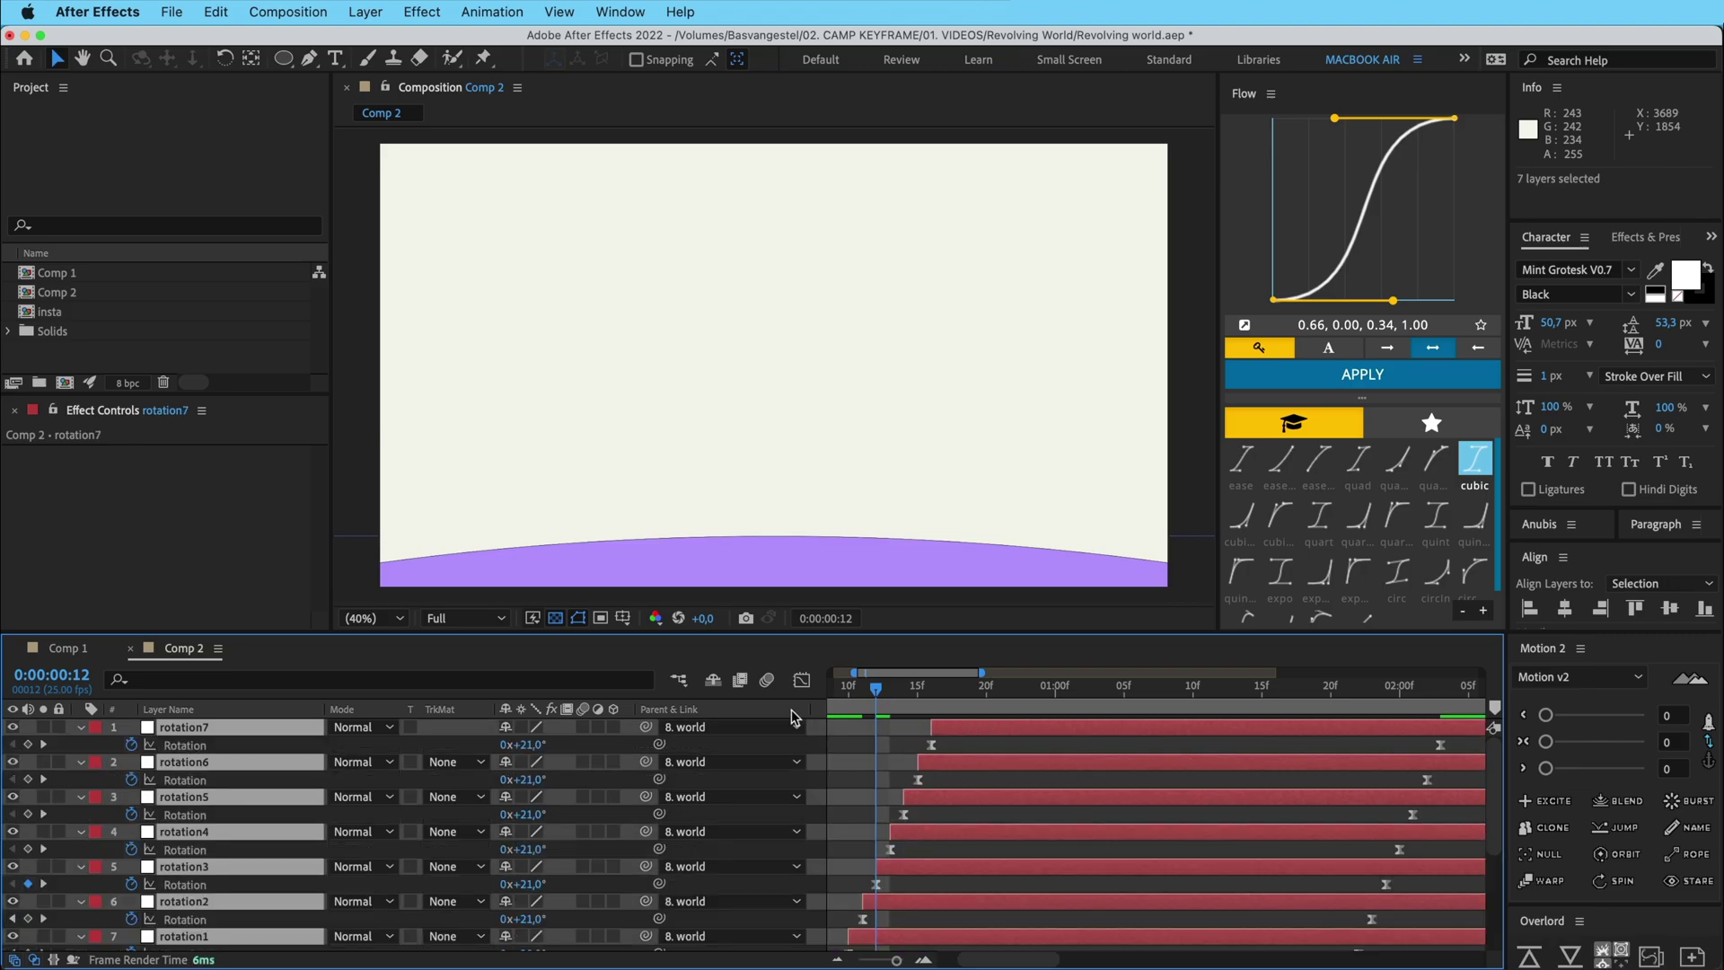
{"action": "key", "text": "space"}
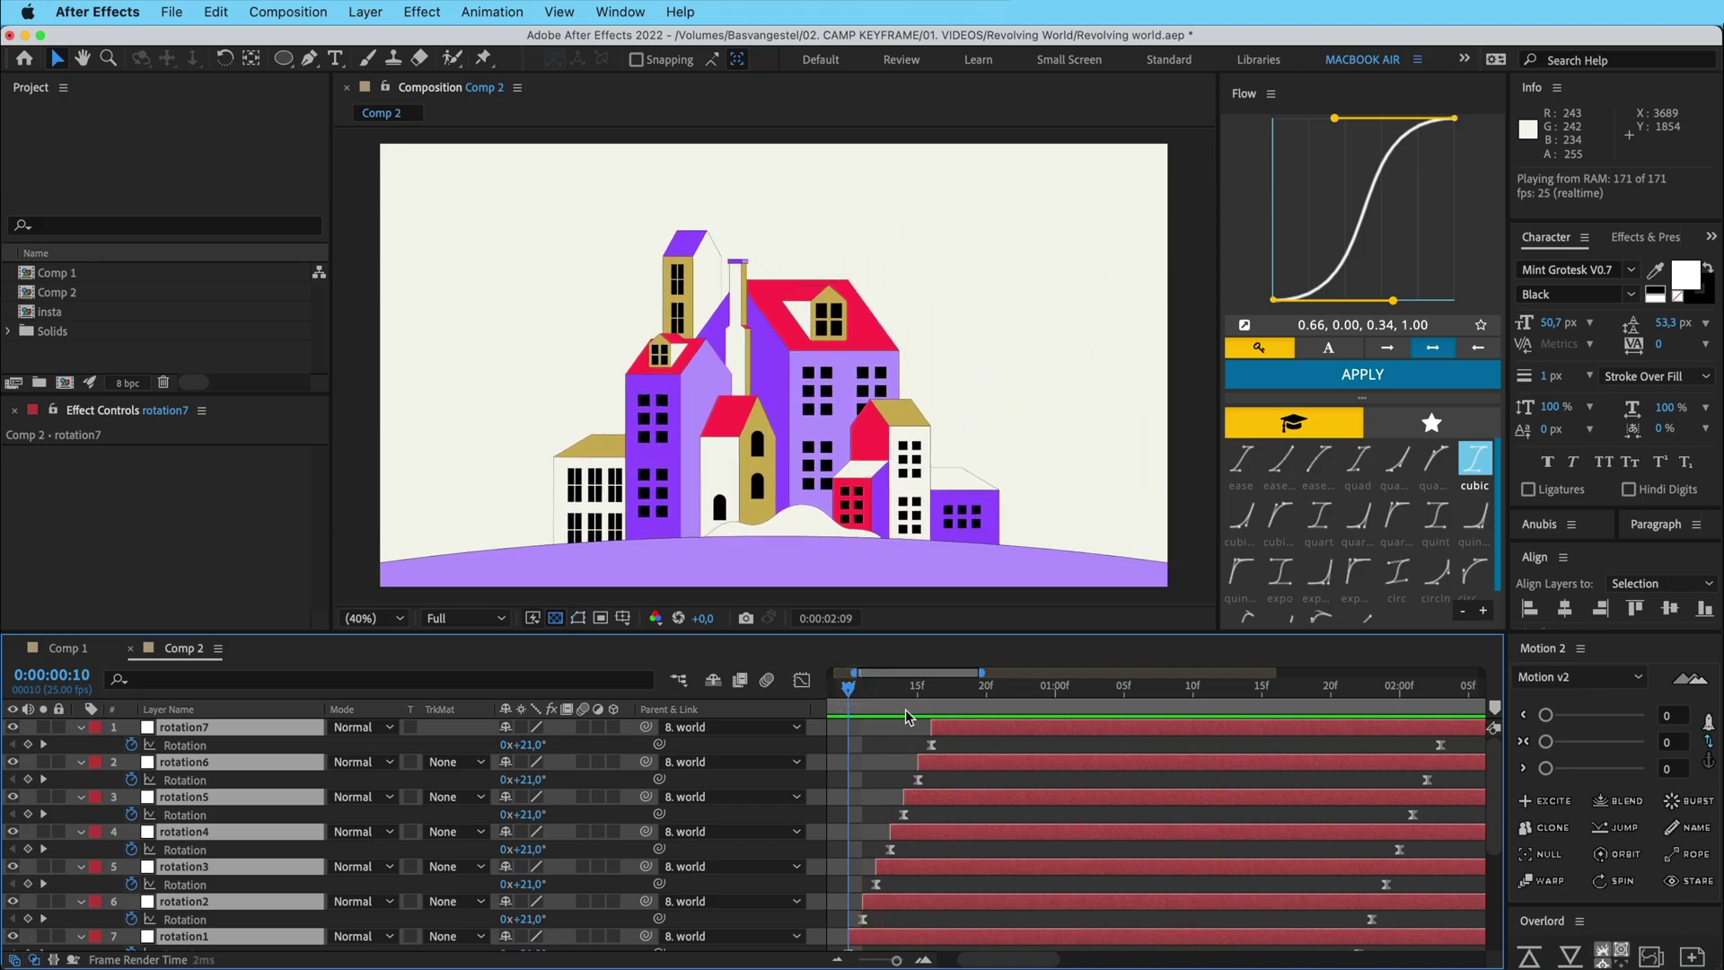
{"action": "key", "text": "space"}
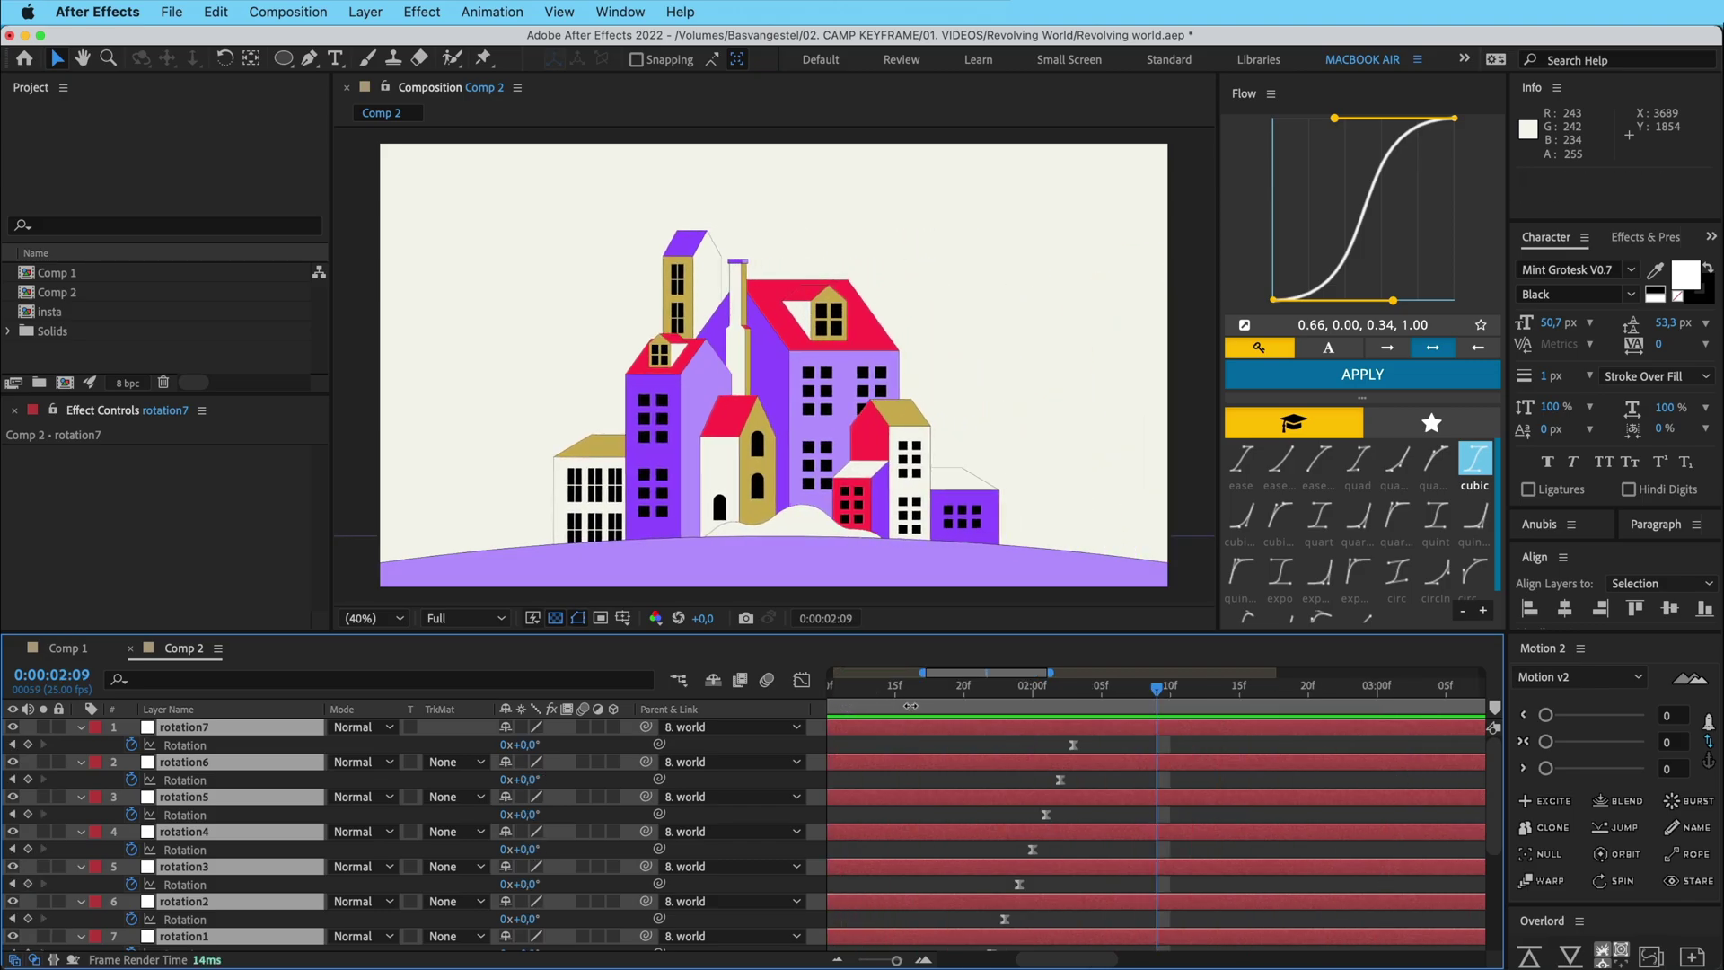
Examine the houses' movement around the full world circle, restore the composition view to 40%, and replay the entrance
{"action": "scroll", "coordinate": [912, 704], "scroll_direction": "down", "scroll_amount": 3}
{"action": "left_click_drag", "start_coordinate": [911, 693], "coordinate": [891, 695]}
{"action": "scroll", "coordinate": [896, 706], "scroll_direction": "left", "scroll_amount": 3}
{"action": "scroll", "coordinate": [897, 706], "scroll_direction": "down", "scroll_amount": 3}
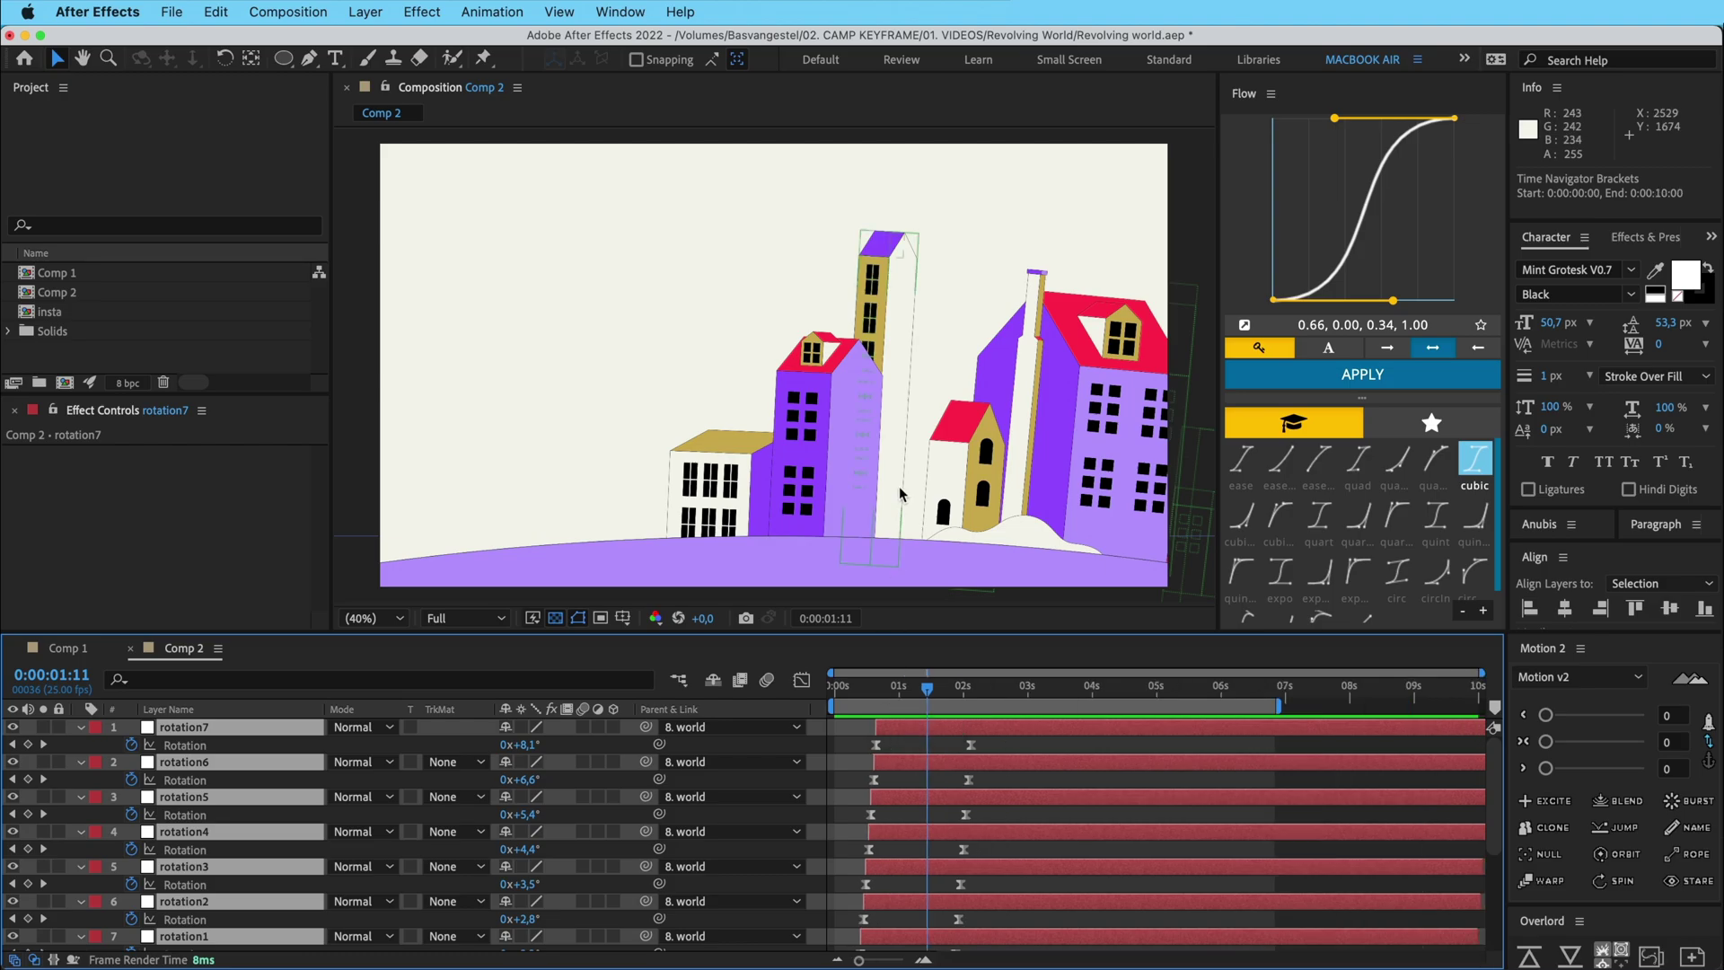
{"action": "scroll", "coordinate": [901, 491], "scroll_direction": "down", "scroll_amount": 1}
{"action": "scroll", "coordinate": [900, 488], "scroll_direction": "down", "scroll_amount": 1}
{"action": "left_click_drag", "start_coordinate": [900, 482], "coordinate": [915, 290]}
{"action": "scroll", "coordinate": [914, 290], "scroll_direction": "down", "scroll_amount": 2}
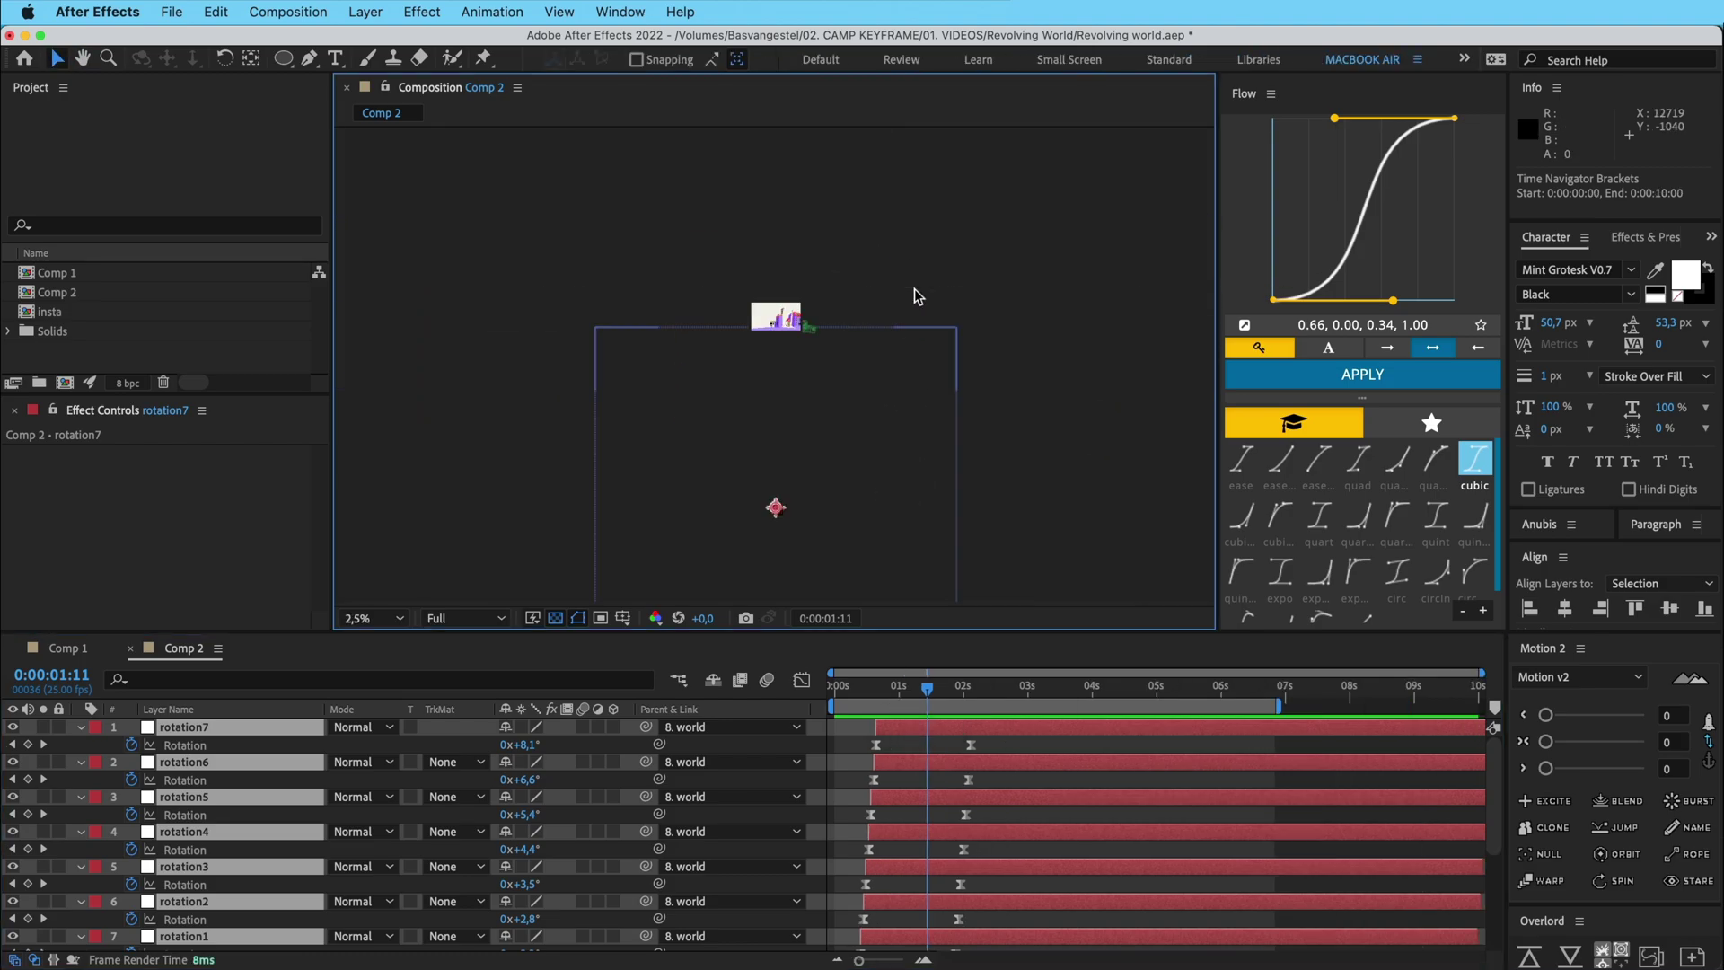
{"action": "mouse_move", "coordinate": [926, 690]}
{"action": "left_mouse_down"}
{"action": "mouse_move", "coordinate": [898, 691]}
{"action": "mouse_move", "coordinate": [944, 699]}
{"action": "left_mouse_up"}
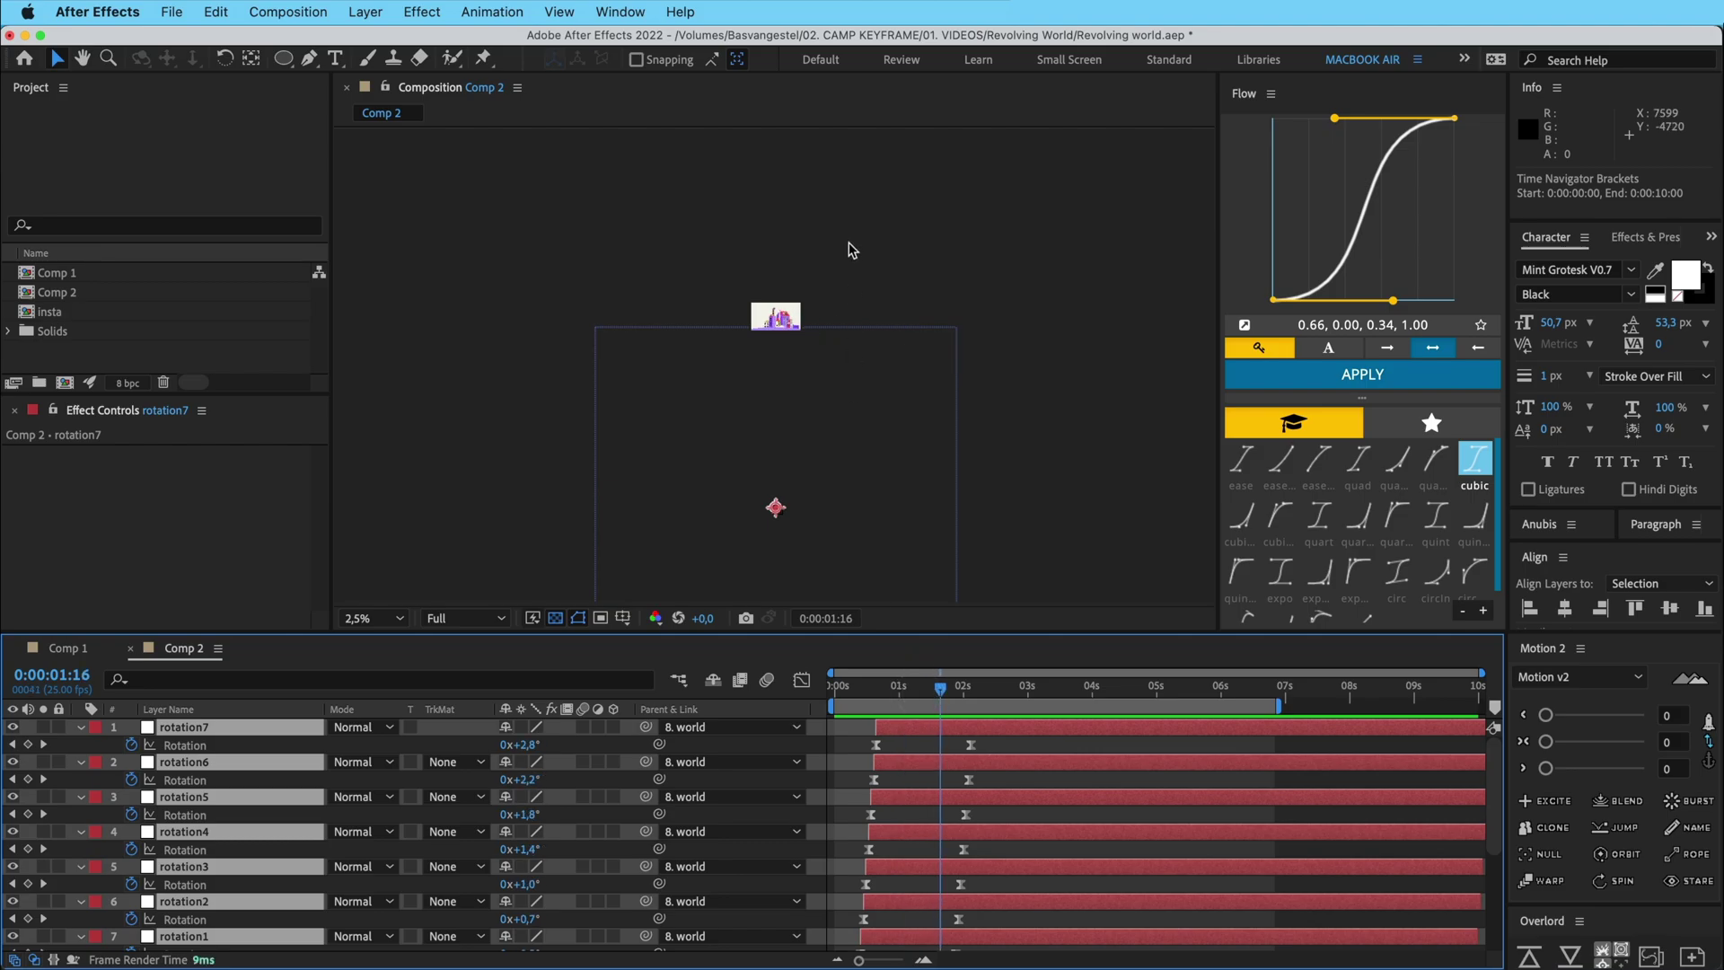
{"action": "scroll", "coordinate": [851, 251], "scroll_direction": "up", "scroll_amount": 3}
{"action": "left_click_drag", "start_coordinate": [829, 214], "coordinate": [842, 647]}
{"action": "left_click_drag", "start_coordinate": [925, 333], "coordinate": [906, 282]}
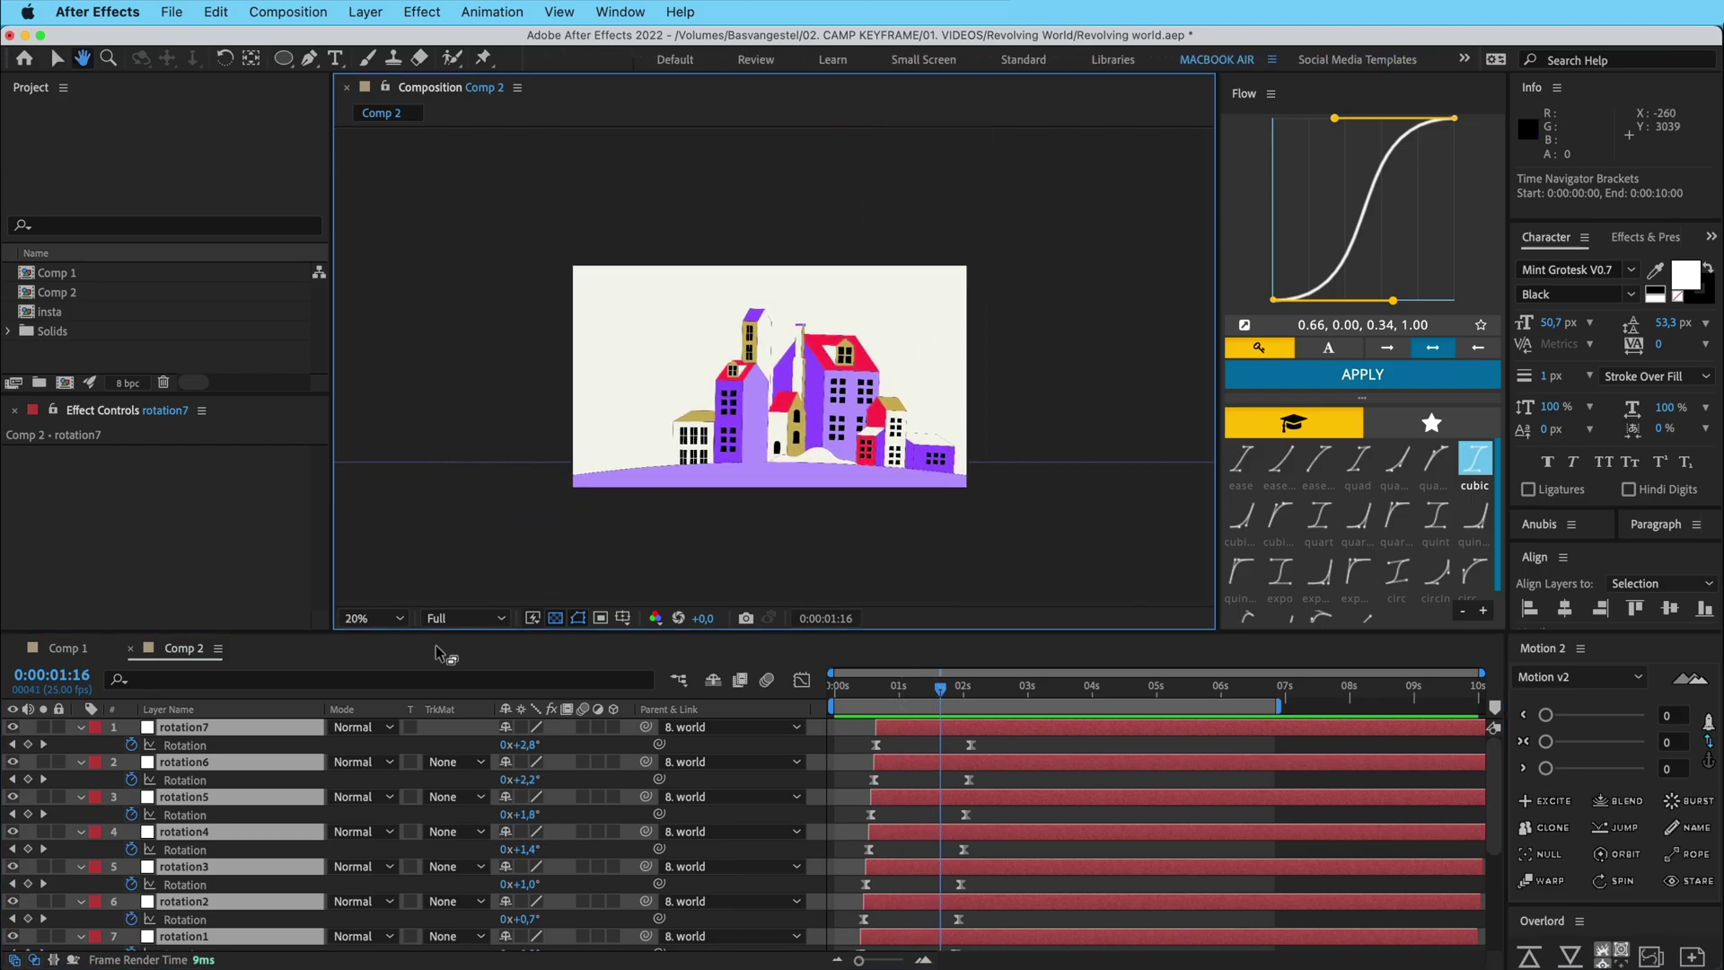
{"action": "left_click", "coordinate": [368, 618]}
{"action": "left_click", "coordinate": [381, 555]}
{"action": "left_click", "coordinate": [867, 700]}
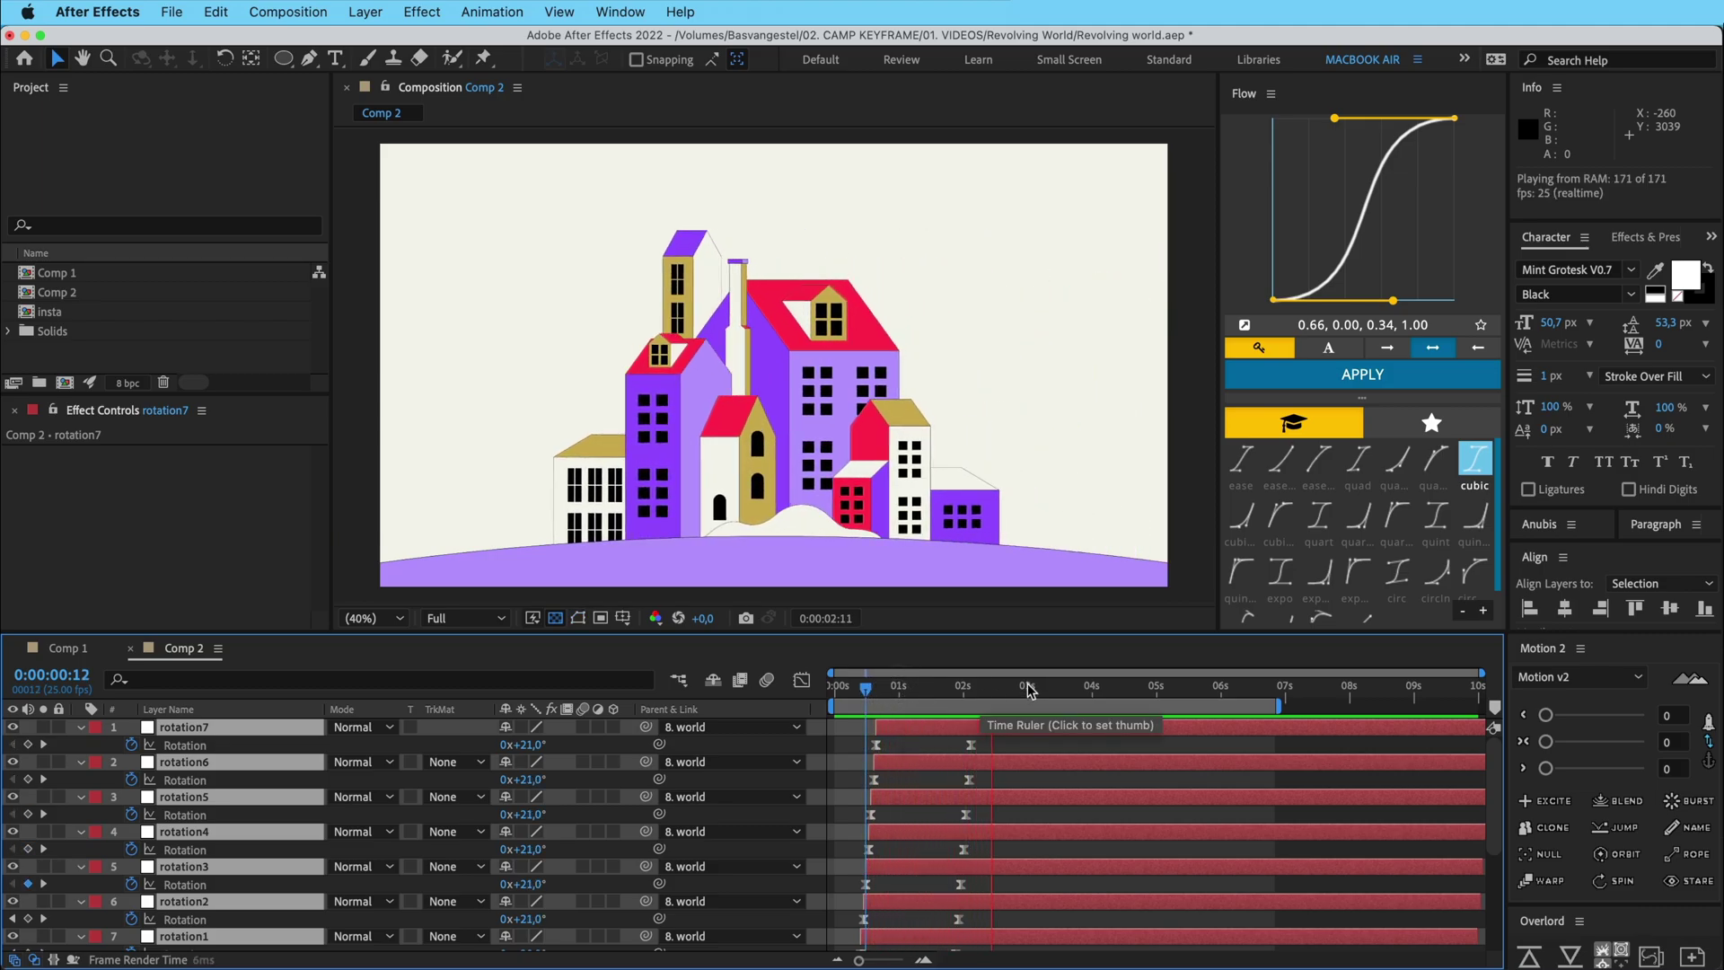
Add Rotation keyframes to all seven nulls, holding 0° at 0:00:03:09 and turning to -19° at 0:00:05:01
{"action": "left_click_drag", "start_coordinate": [1026, 687], "coordinate": [1048, 691]}
{"action": "left_click", "coordinate": [28, 745]}
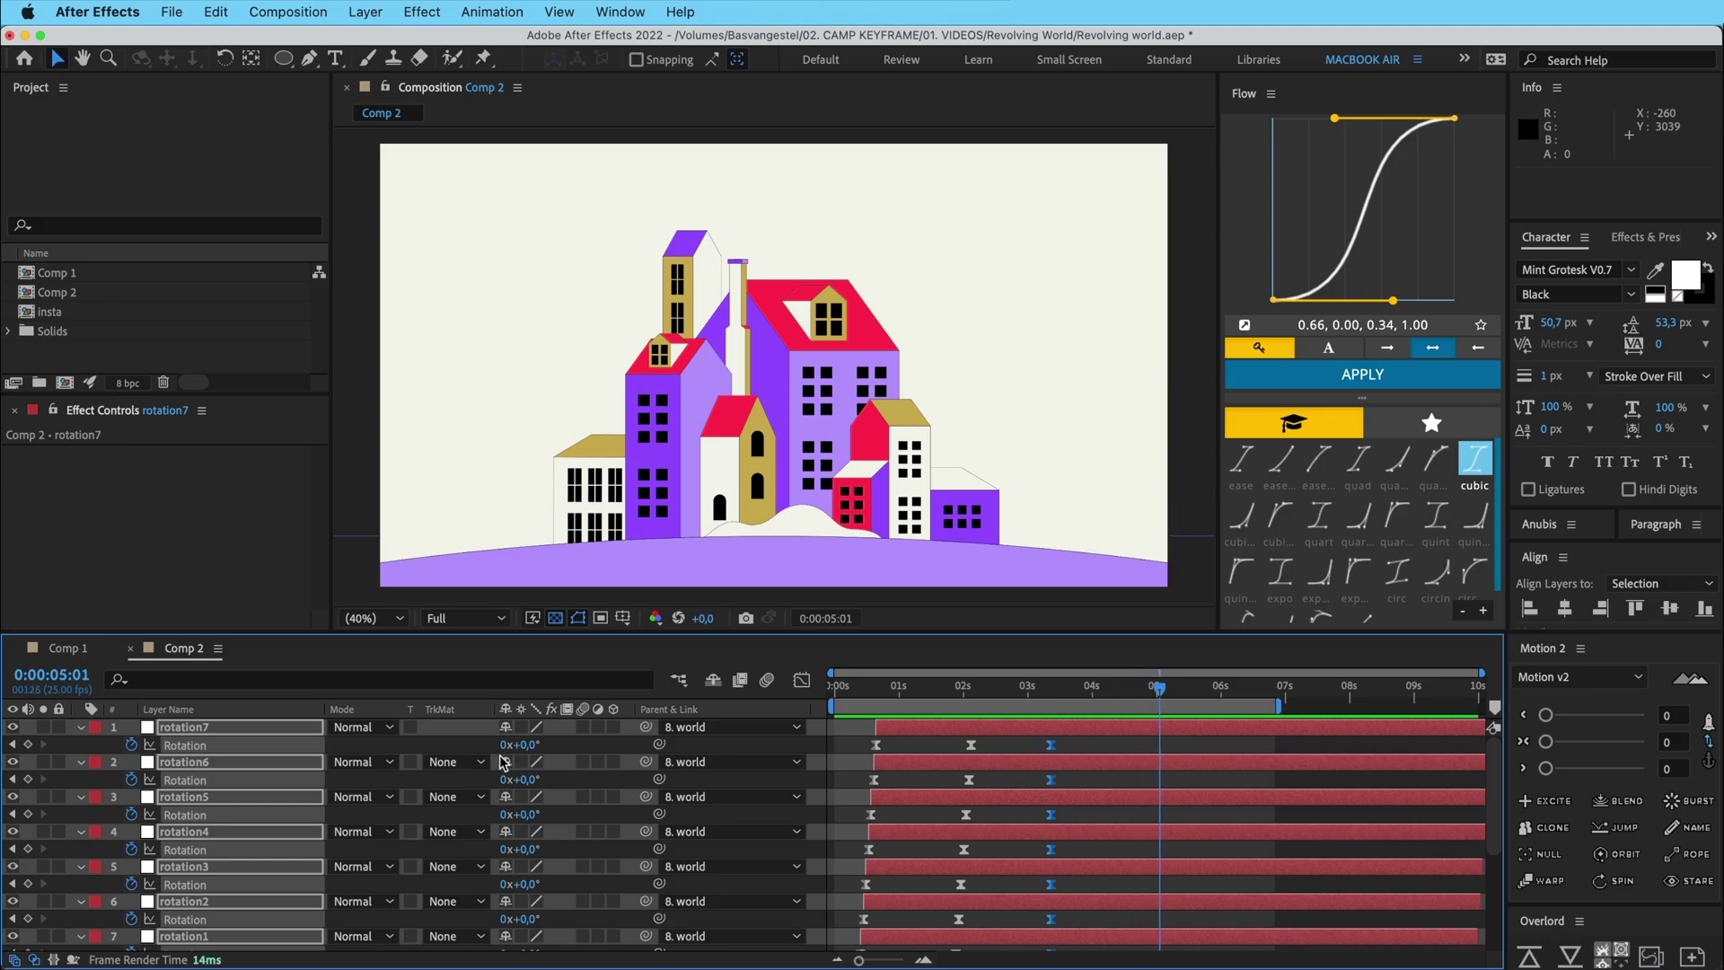
{"action": "left_click_drag", "start_coordinate": [528, 746], "coordinate": [509, 746]}
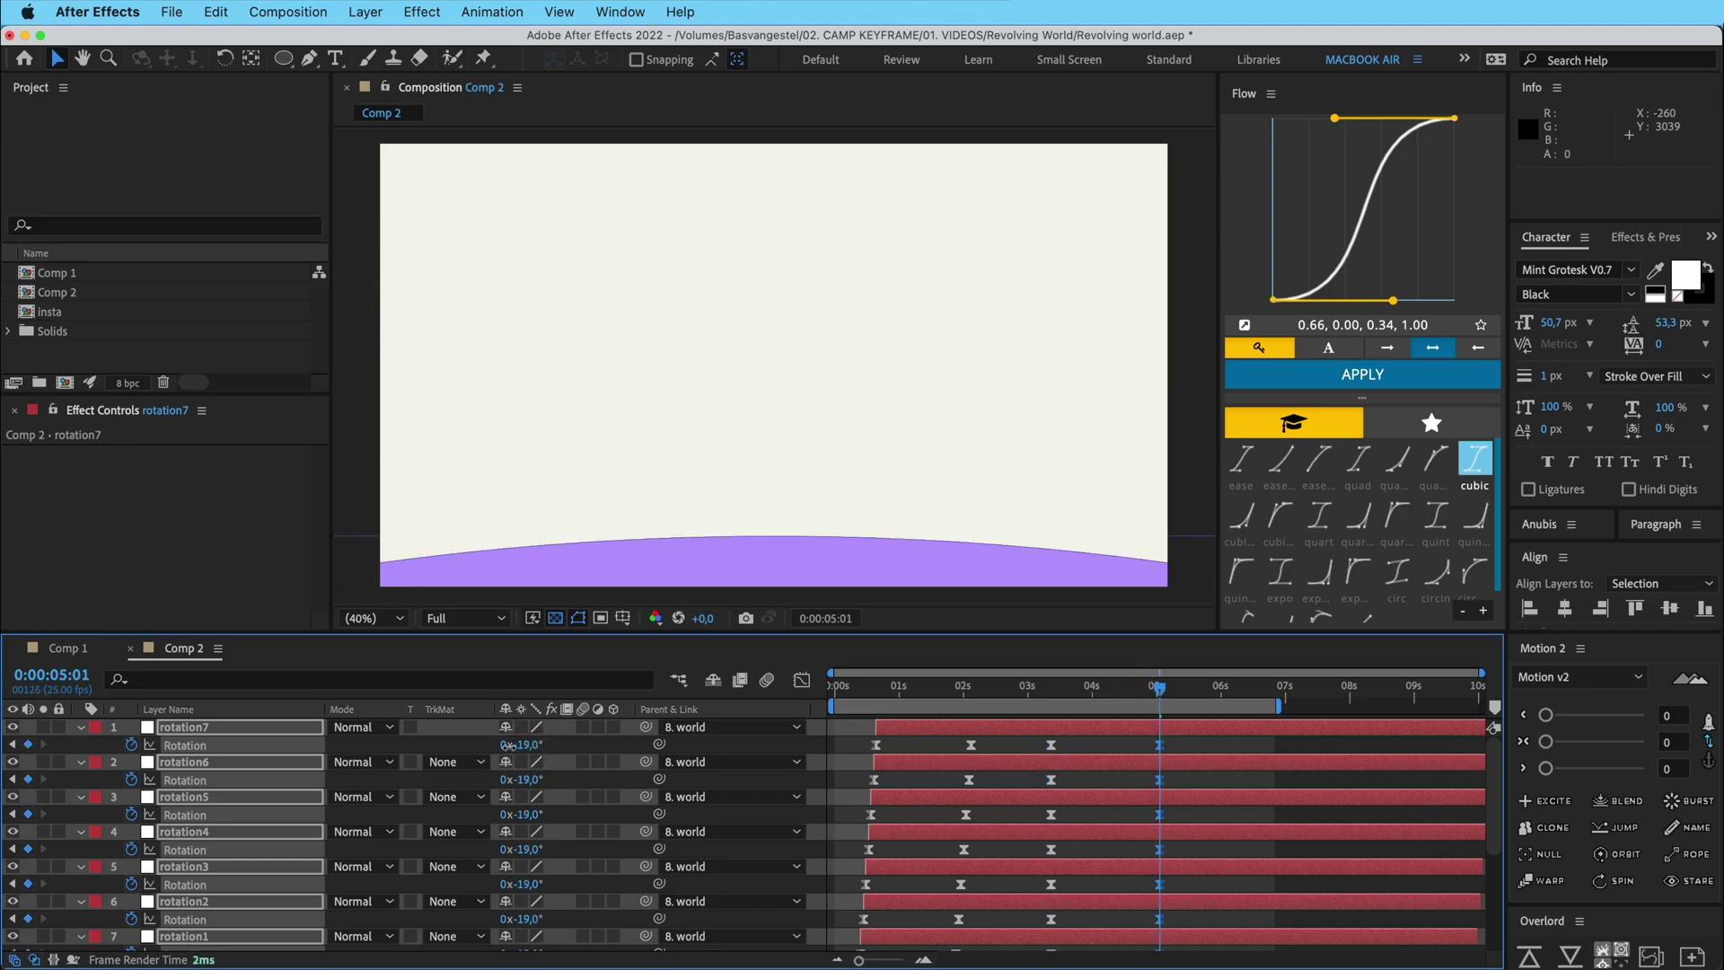
Apply the Flow cubic easing 0.66, 0.00, 0.34, 1.00 to the nulls' exit Rotation keyframes and preview the exit
{"action": "left_click_drag", "start_coordinate": [1033, 735], "coordinate": [1226, 919]}
{"action": "left_click", "coordinate": [1331, 376]}
{"action": "key", "text": "j"}
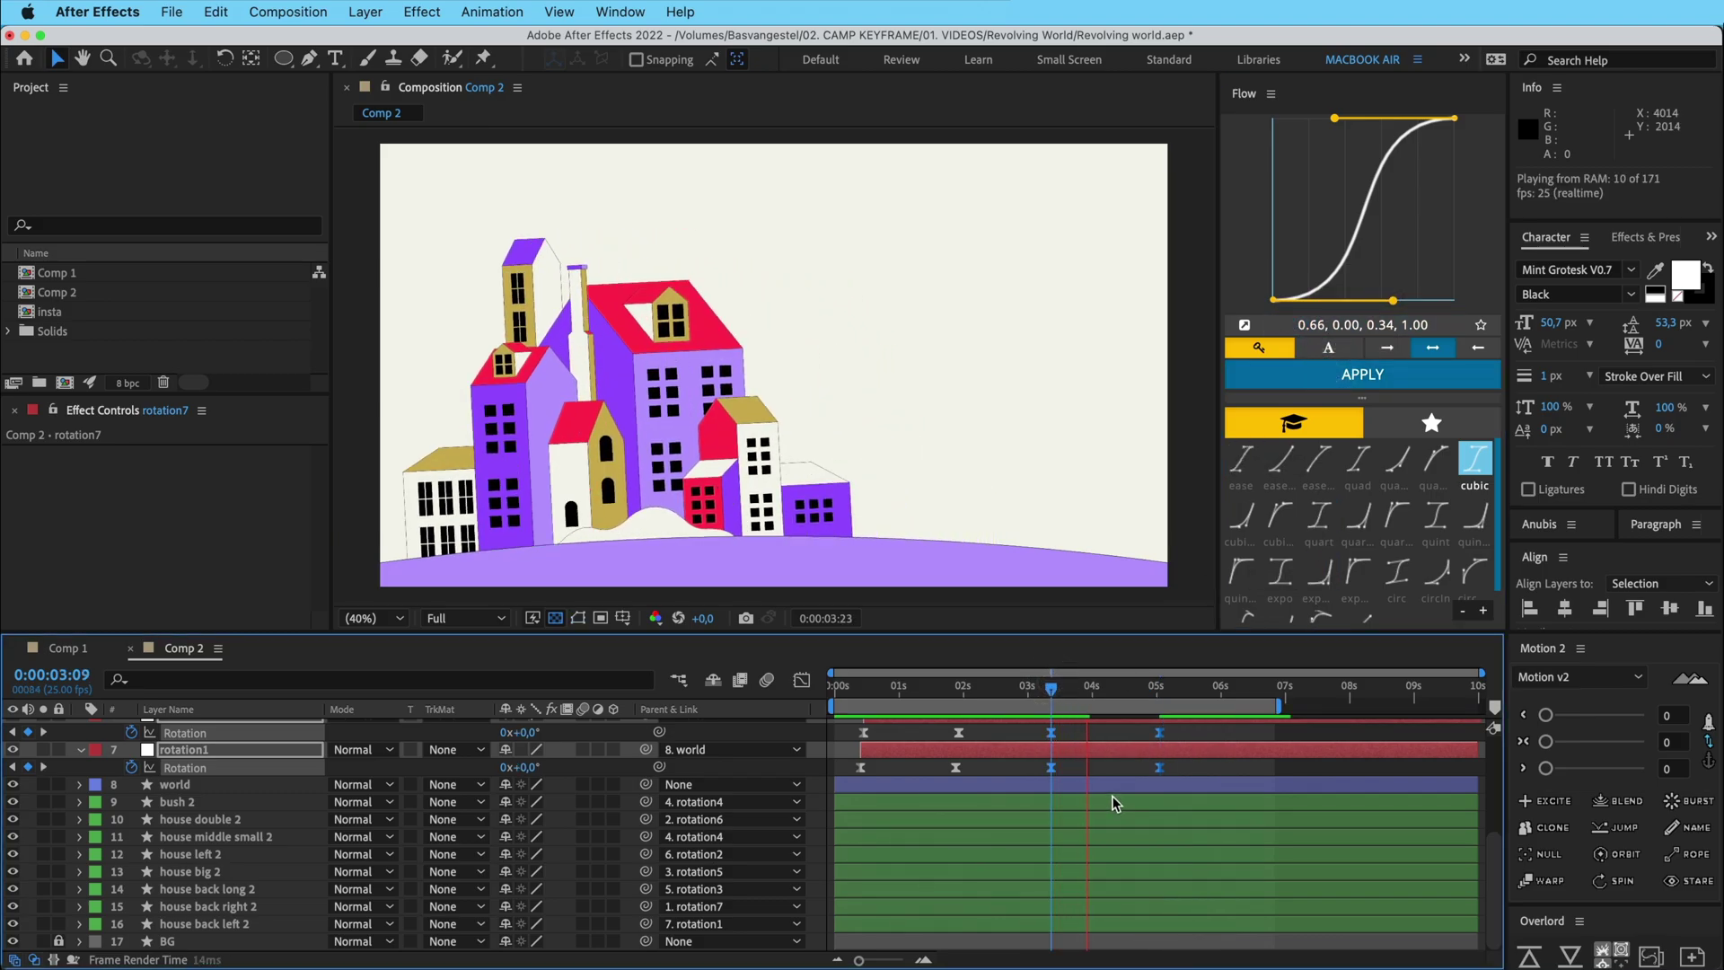
Stagger the exit Rotation keyframe pairs of rotation2 through rotation7 so each null starts one frame after the previous one
{"action": "left_click", "coordinate": [1076, 767]}
{"action": "scroll", "coordinate": [1067, 772], "scroll_direction": "up", "scroll_amount": 4}
{"action": "left_click_drag", "start_coordinate": [1035, 852], "coordinate": [1209, 856]}
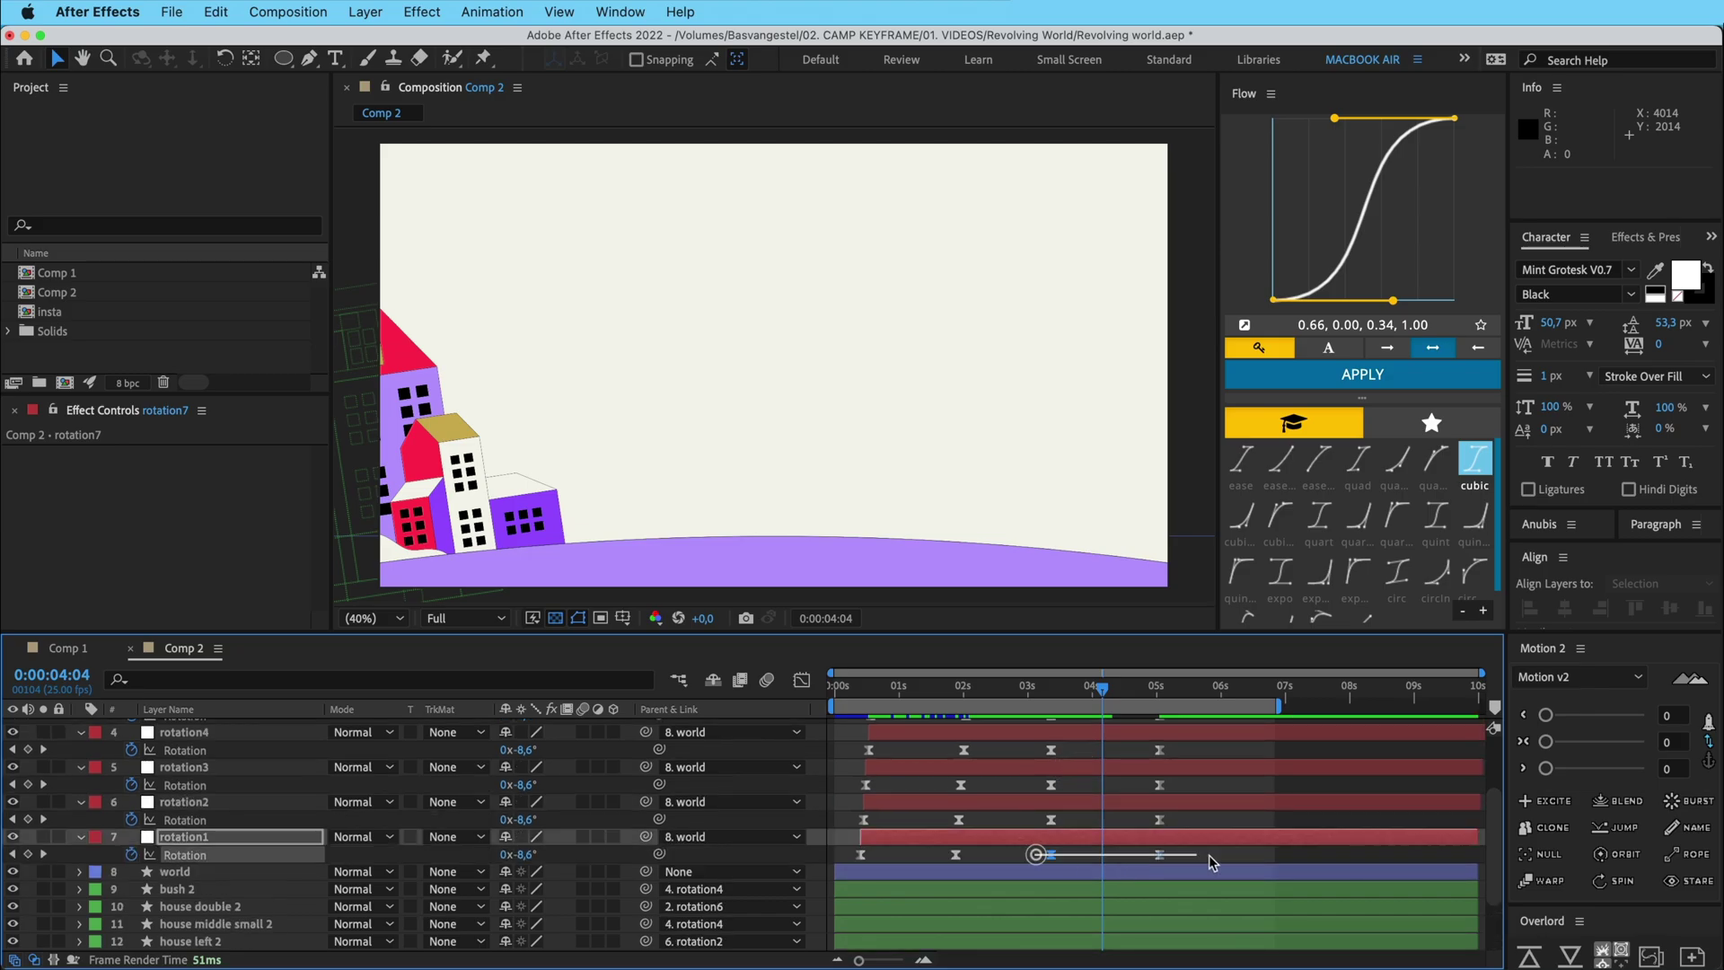
{"action": "left_click", "coordinate": [1075, 851]}
{"action": "key", "text": "grave"}
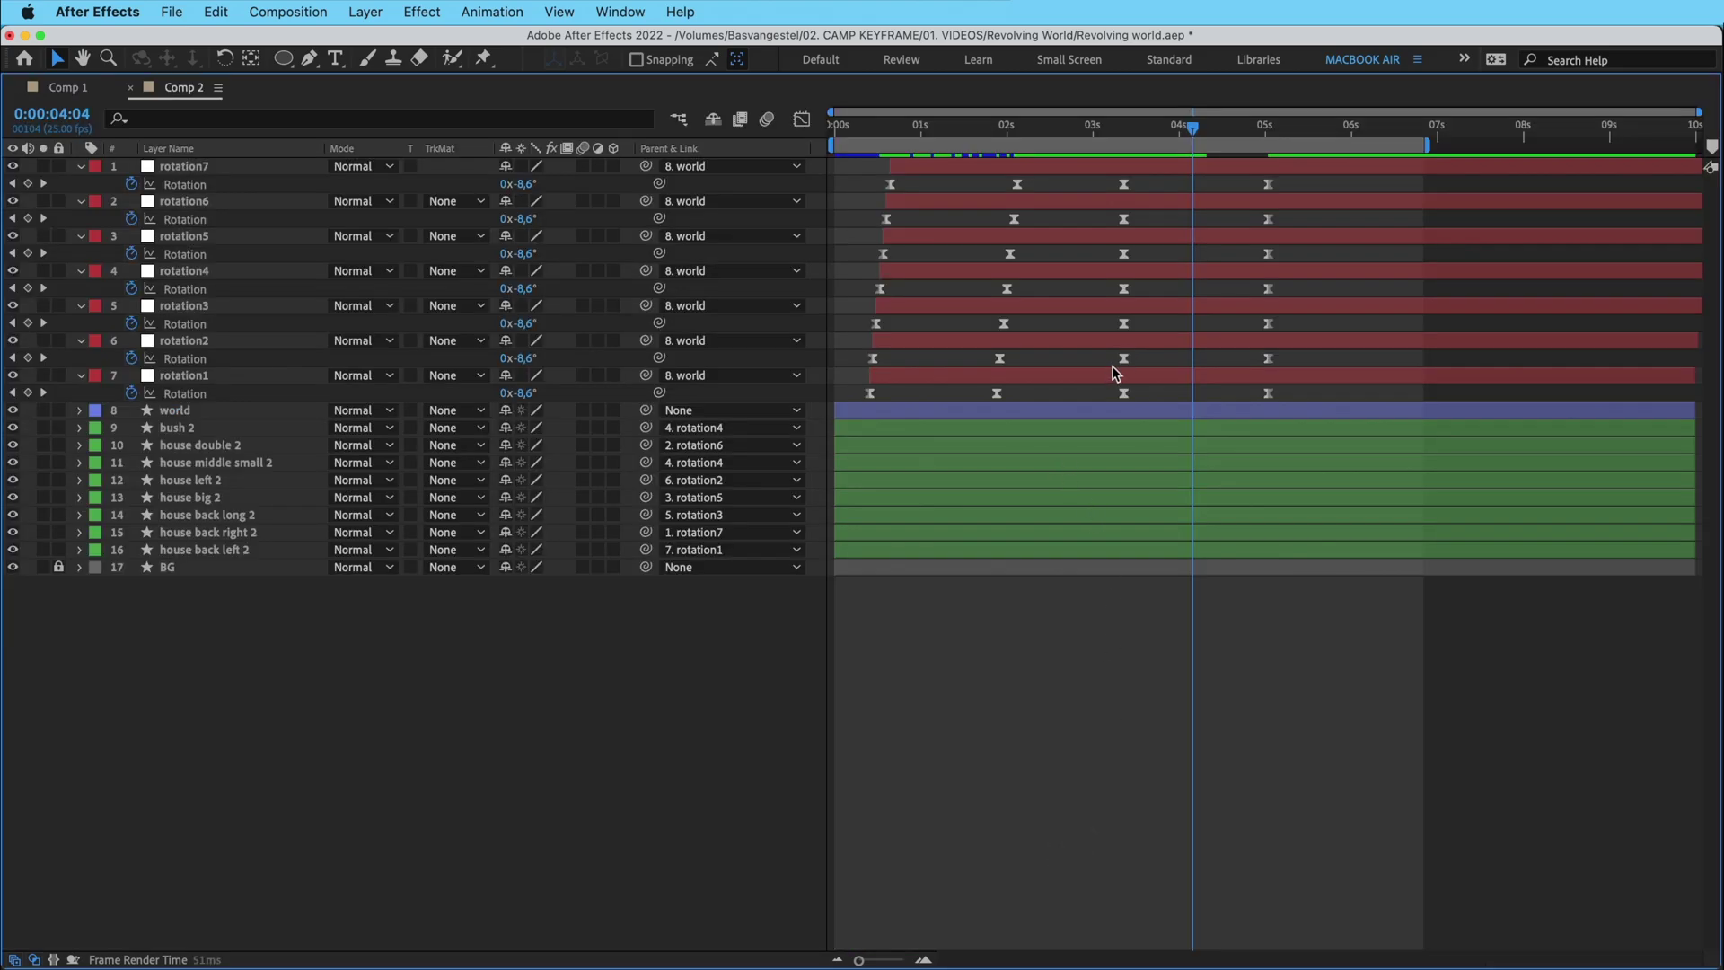
{"action": "left_click", "coordinate": [922, 959]}
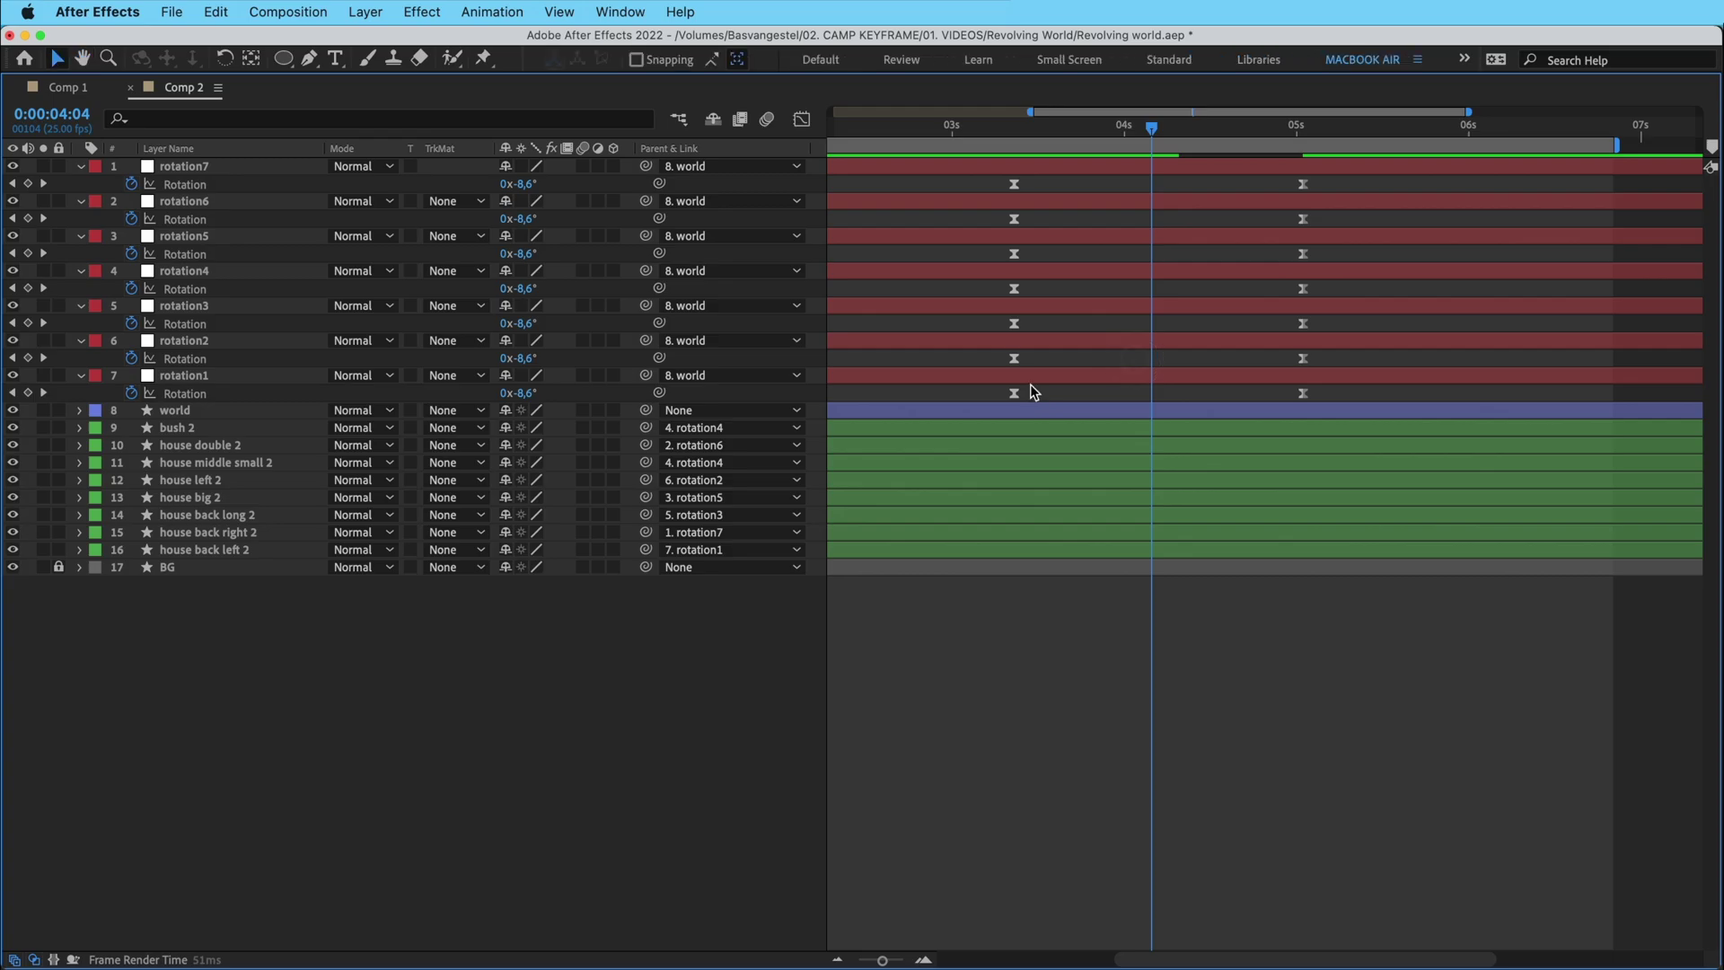
{"action": "left_click_drag", "start_coordinate": [1004, 358], "coordinate": [1321, 176]}
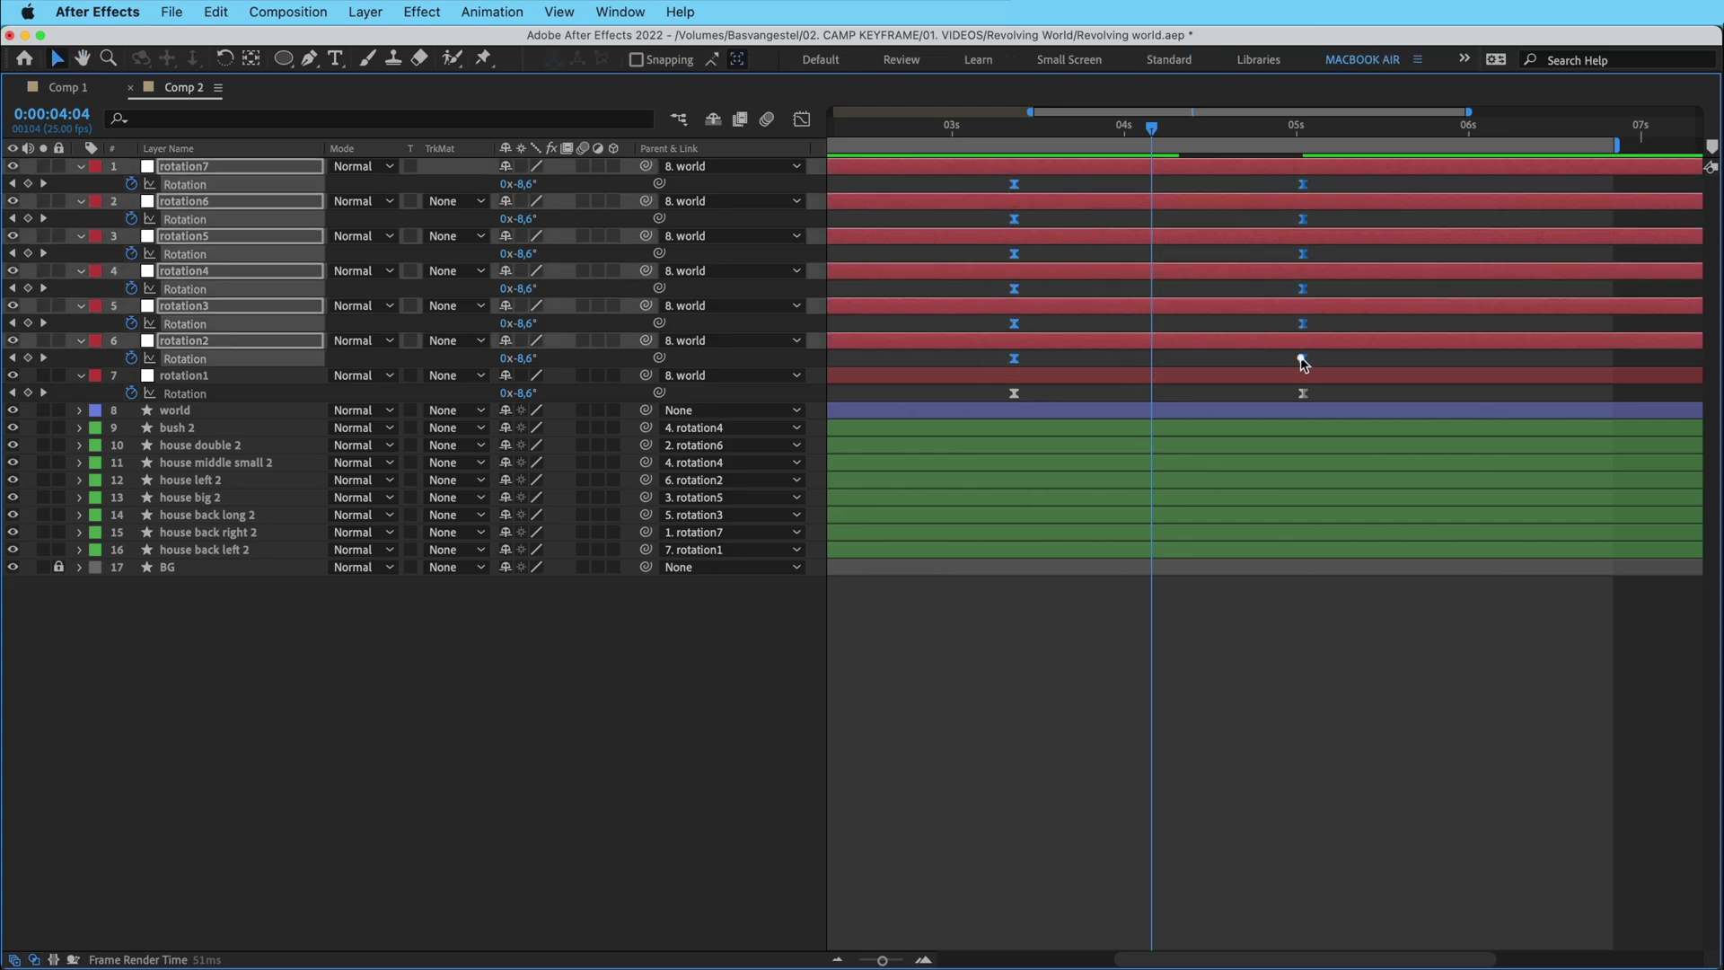
{"action": "left_click_drag", "start_coordinate": [1301, 358], "coordinate": [1031, 330]}
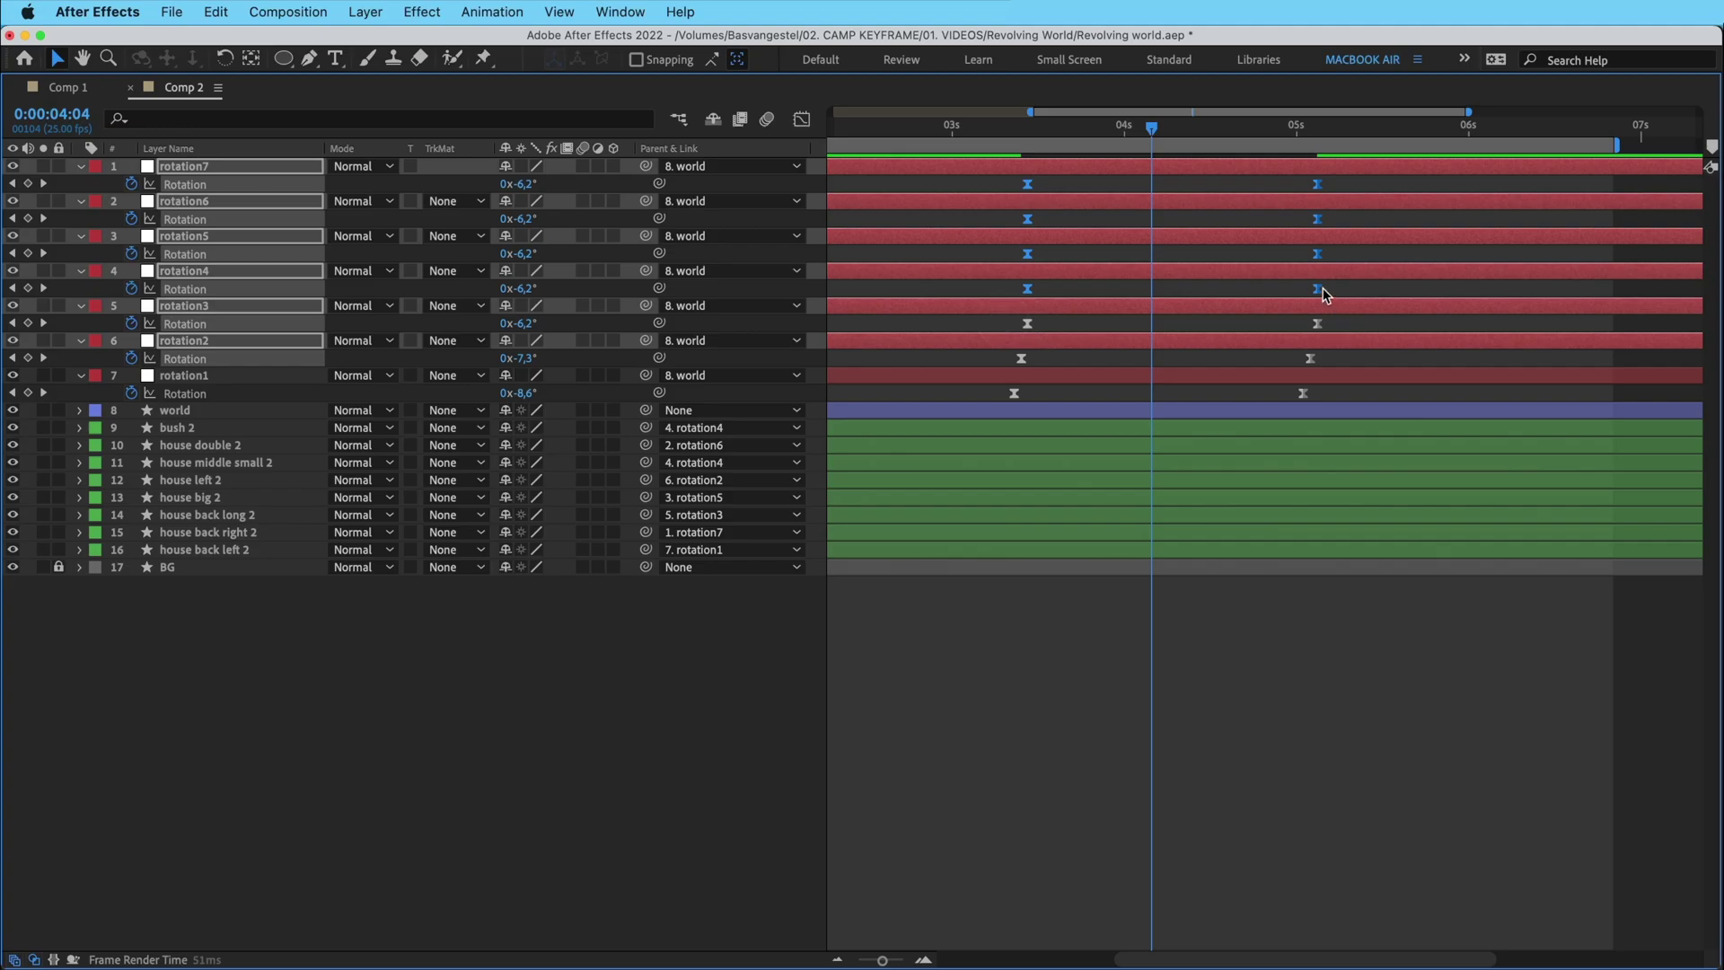
{"action": "left_click_drag", "start_coordinate": [1326, 287], "coordinate": [1018, 305]}
{"action": "left_click_drag", "start_coordinate": [1387, 211], "coordinate": [1051, 213]}
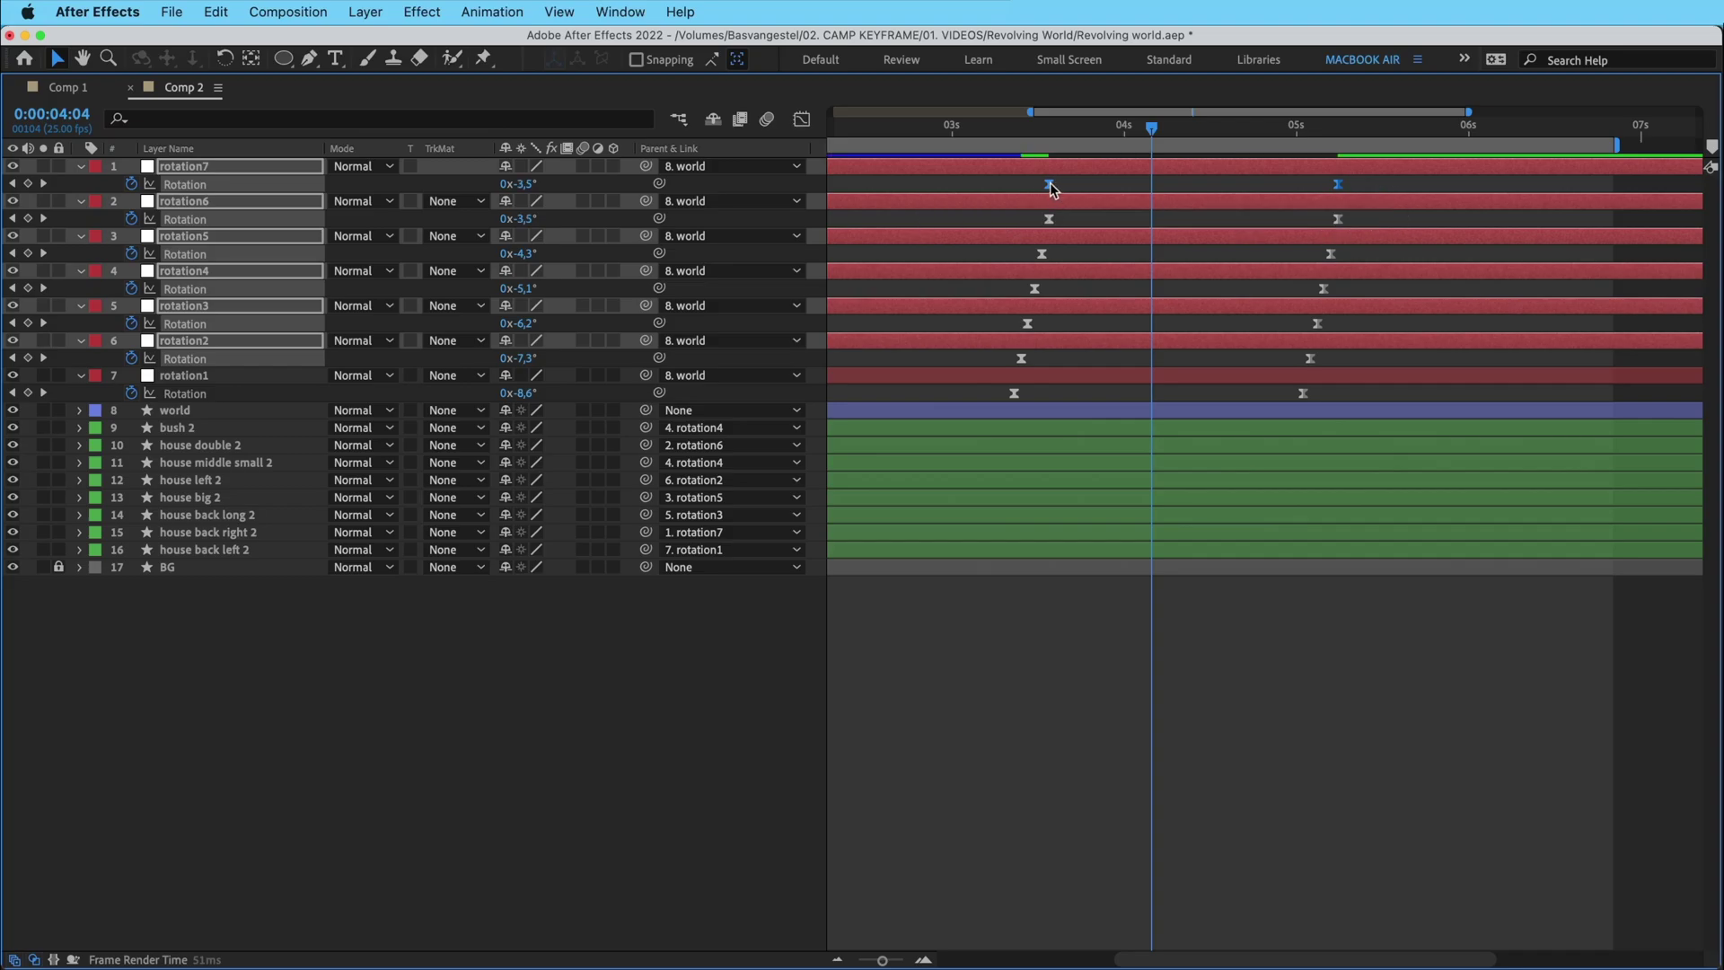
{"action": "key", "text": "grave"}
Preview the staggered exit from 0:00:03:06, and collapse the Rotation properties of the seven rotation nulls
{"action": "key", "text": "space"}
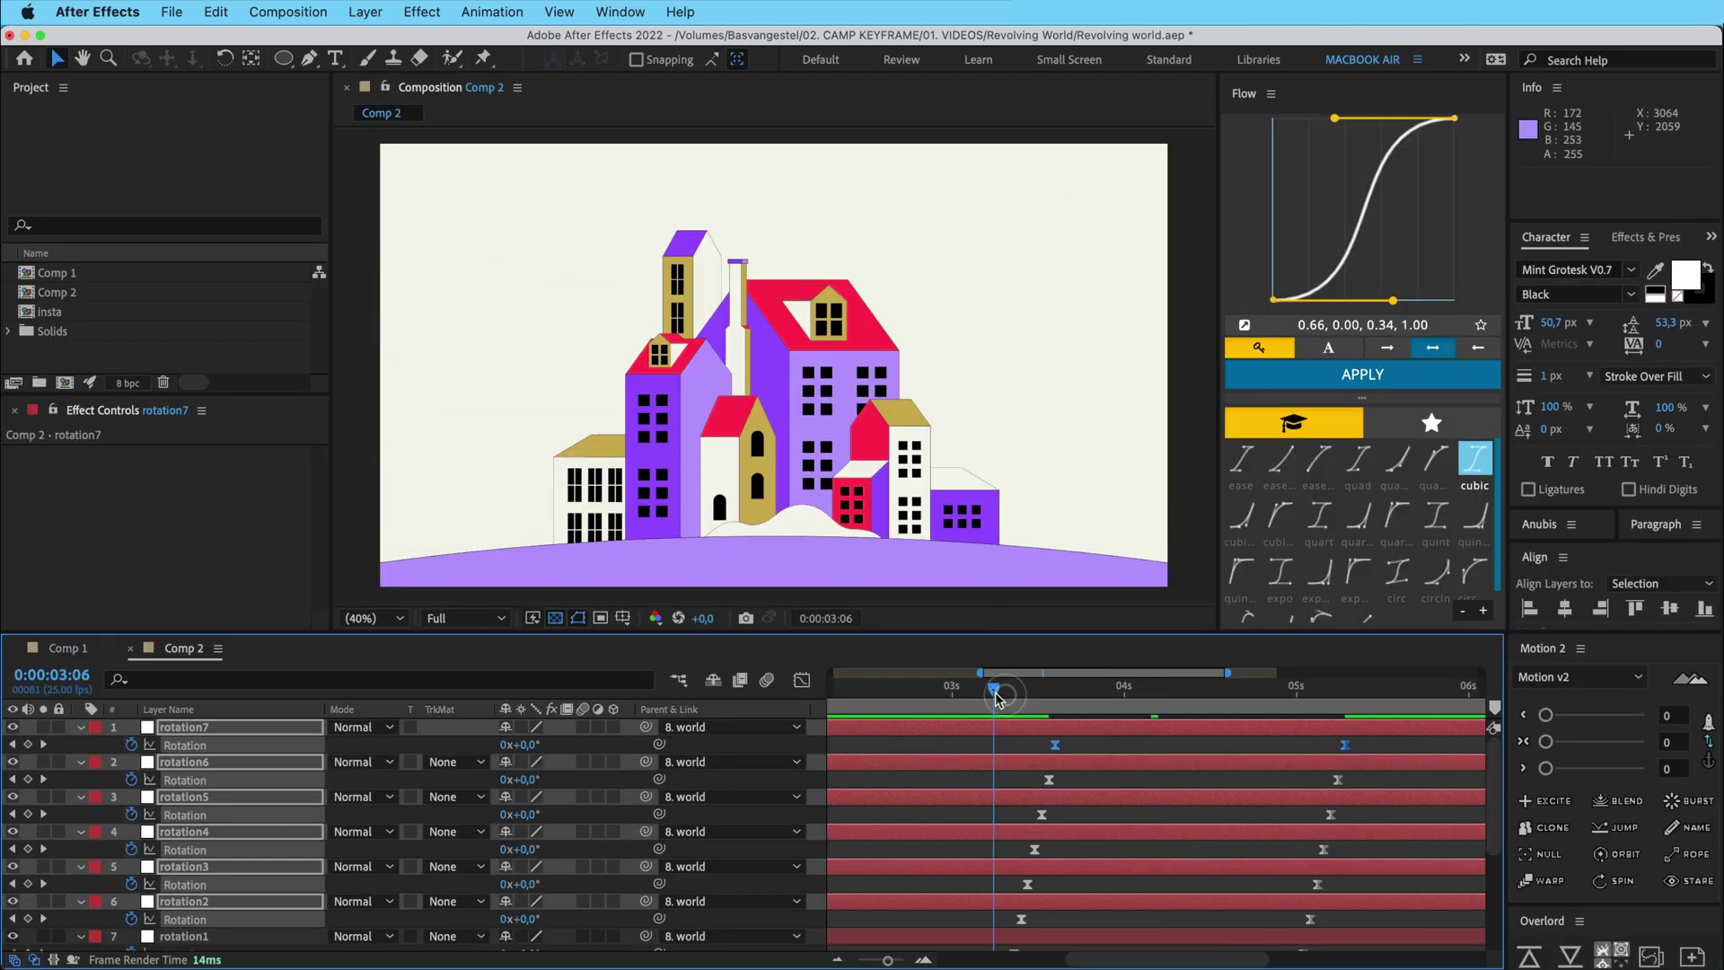
{"action": "key", "text": "space"}
{"action": "left_click", "coordinate": [1083, 747]}
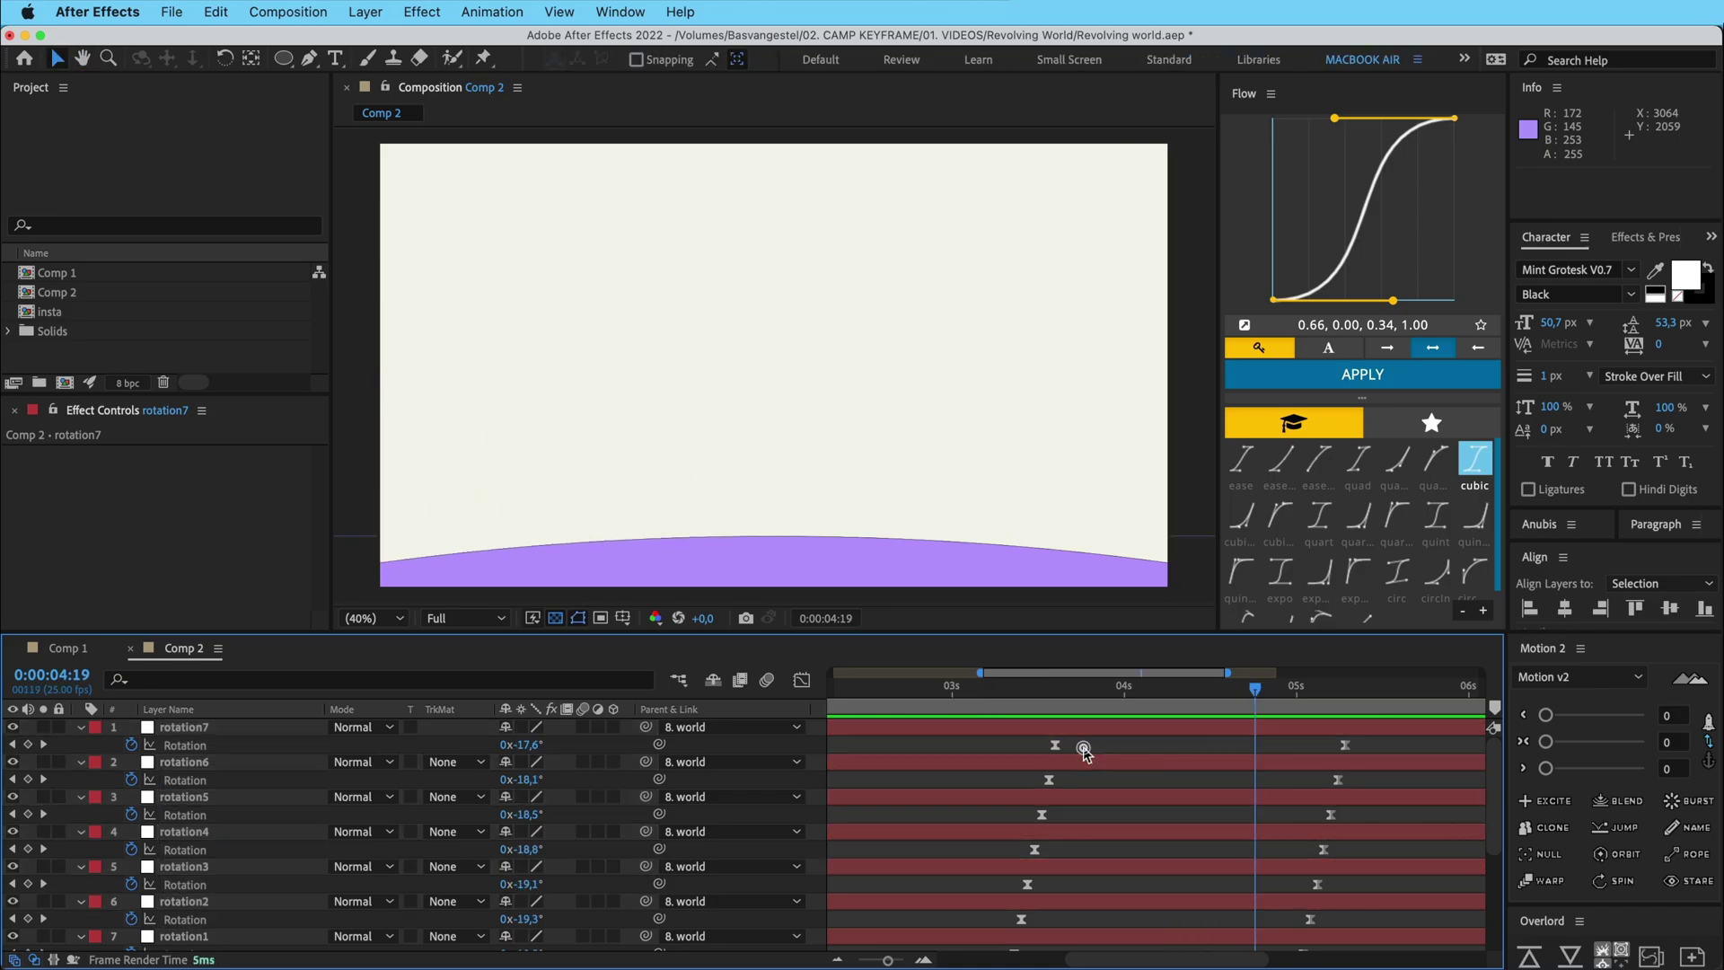
{"action": "key", "text": "u"}
{"action": "left_click", "coordinate": [1083, 729]}
{"action": "left_click", "coordinate": [1077, 823], "text": "shift"}
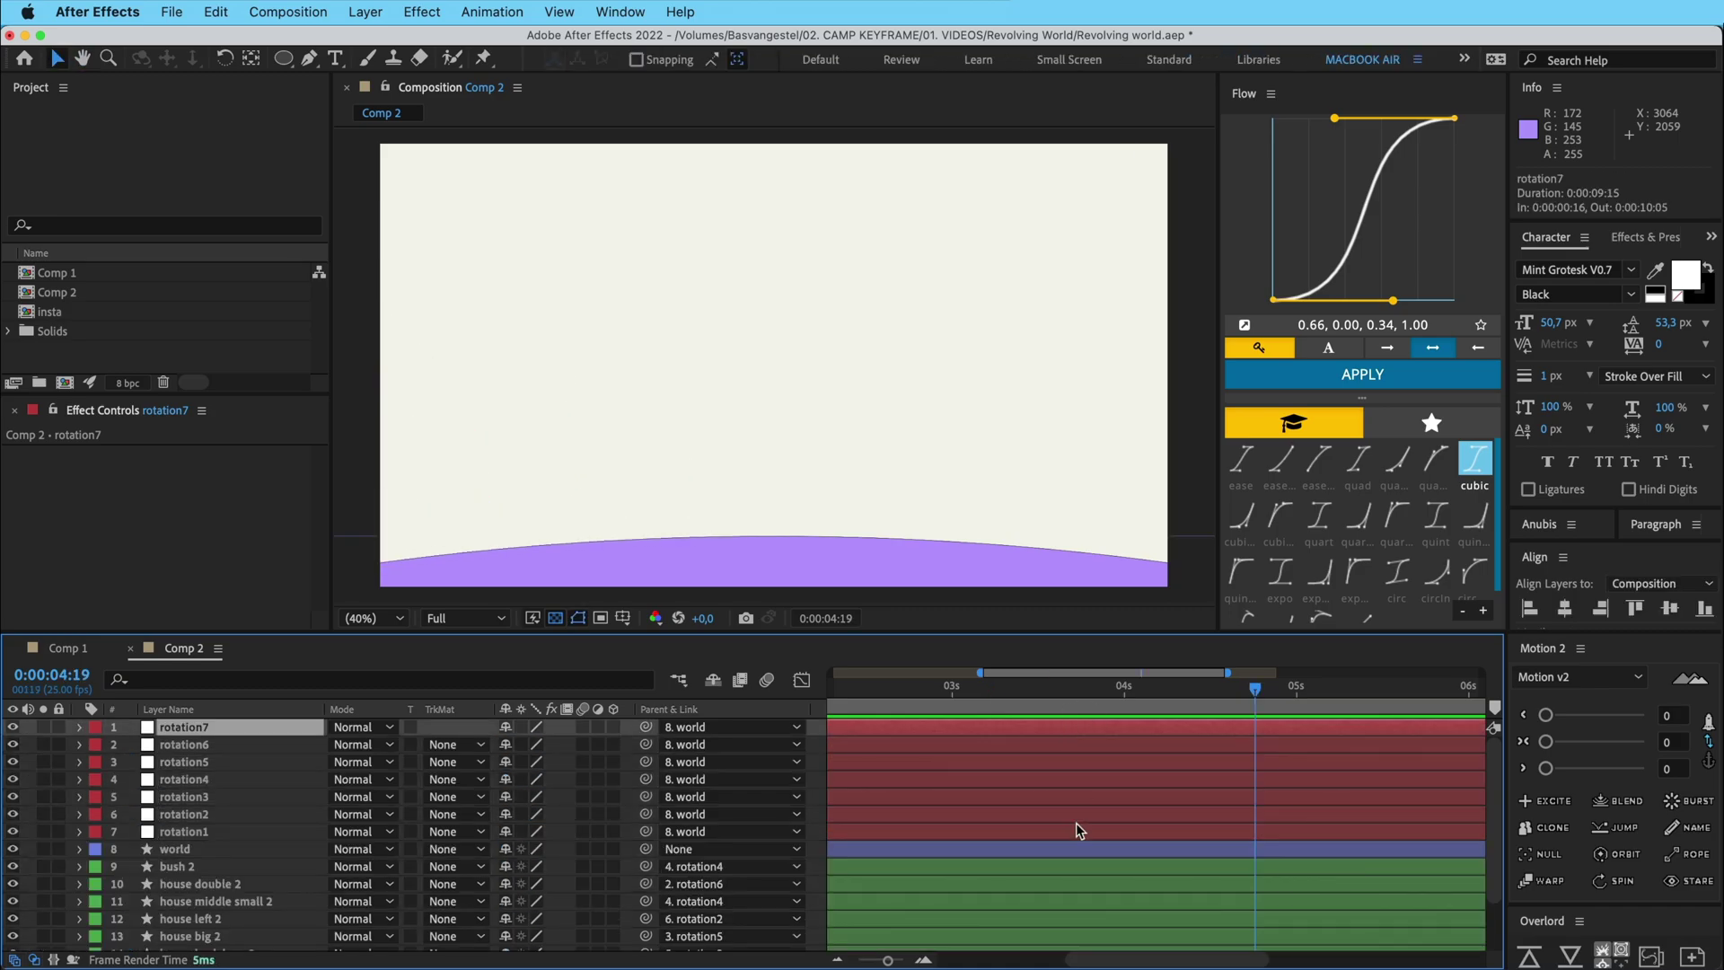
Open Comp 1 and select its duplicated house layers from bush 2 to house back left 2 for inspection
{"action": "double_click", "coordinate": [50, 273]}
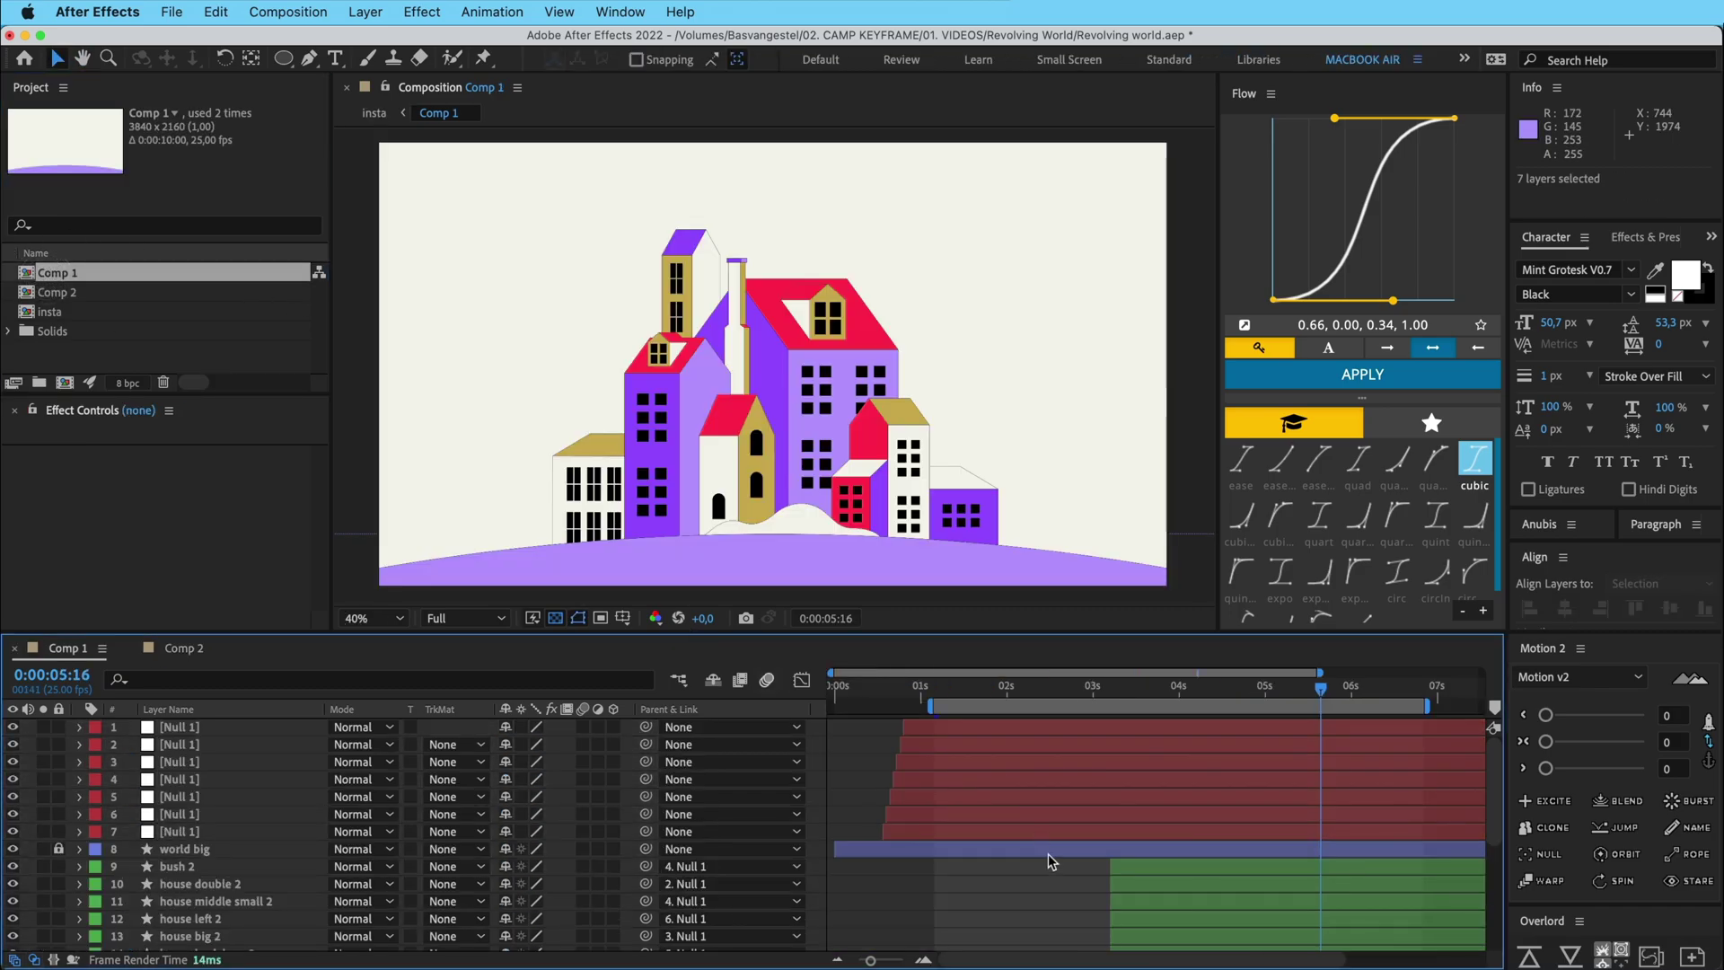
{"action": "scroll", "coordinate": [1030, 898], "scroll_direction": "down", "scroll_amount": 5}
{"action": "mouse_move", "coordinate": [986, 696]}
{"action": "left_mouse_down"}
{"action": "mouse_move", "coordinate": [950, 691]}
{"action": "mouse_move", "coordinate": [1013, 691]}
{"action": "left_mouse_up"}
{"action": "left_click", "coordinate": [1083, 790]}
{"action": "left_click", "coordinate": [1142, 768]}
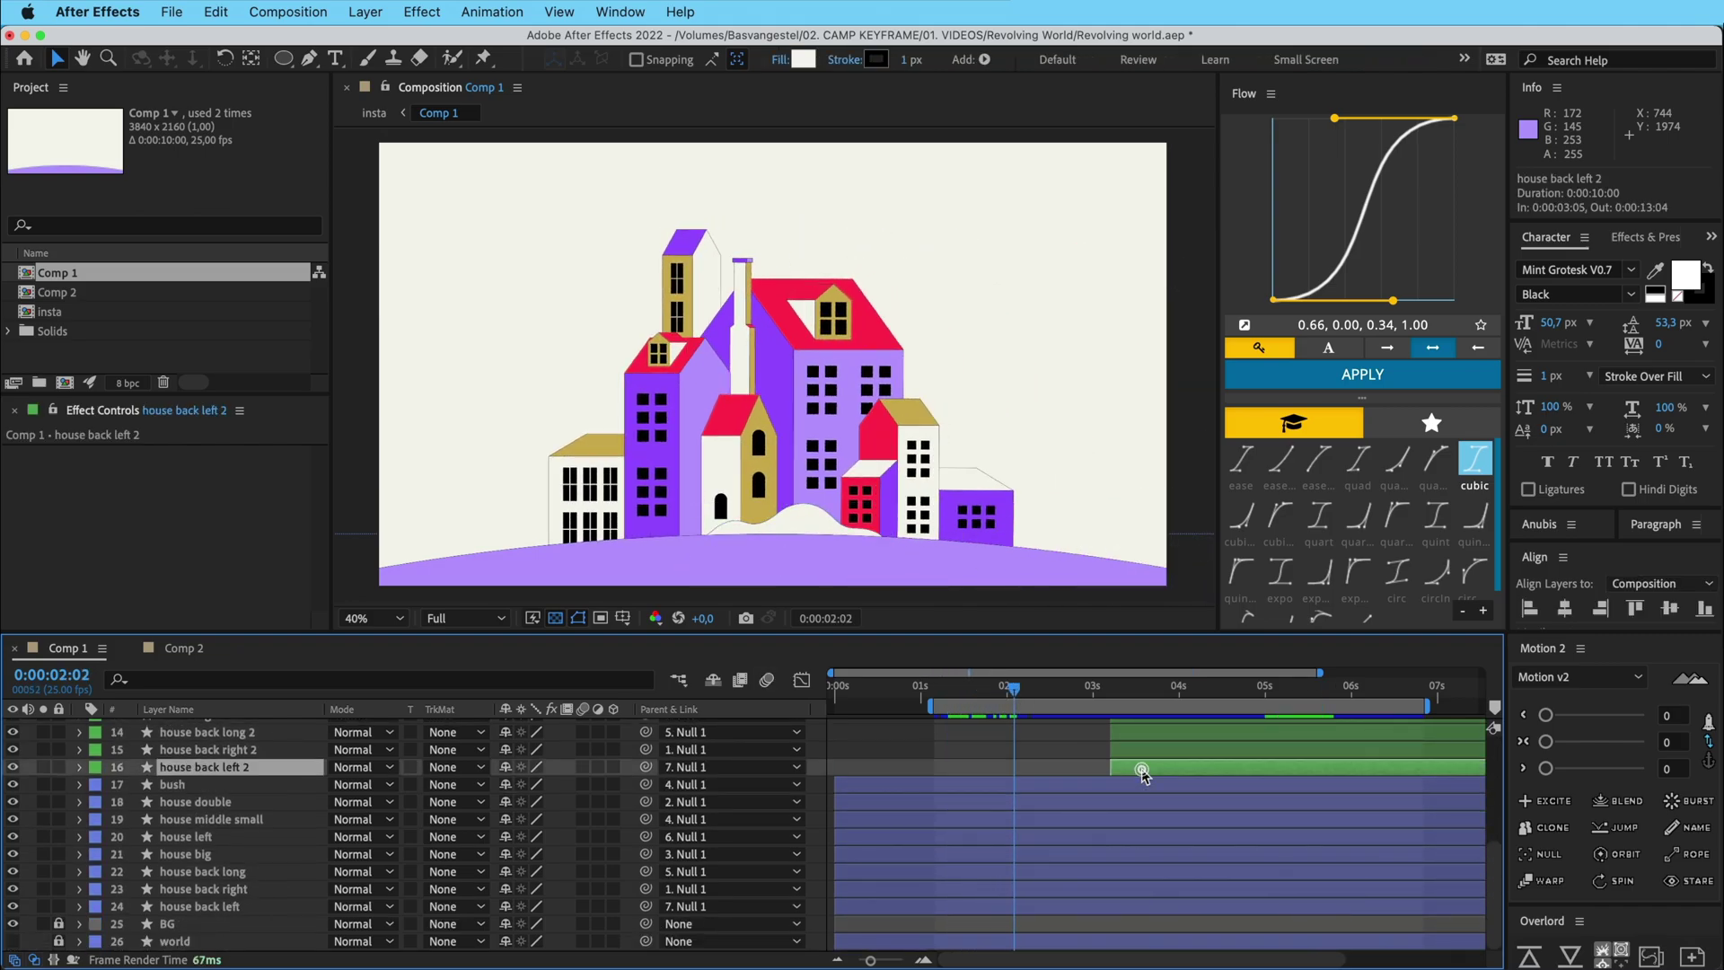
{"action": "scroll", "coordinate": [1140, 770], "scroll_direction": "up", "scroll_amount": 3}
{"action": "left_click", "coordinate": [1138, 788], "text": "shift"}
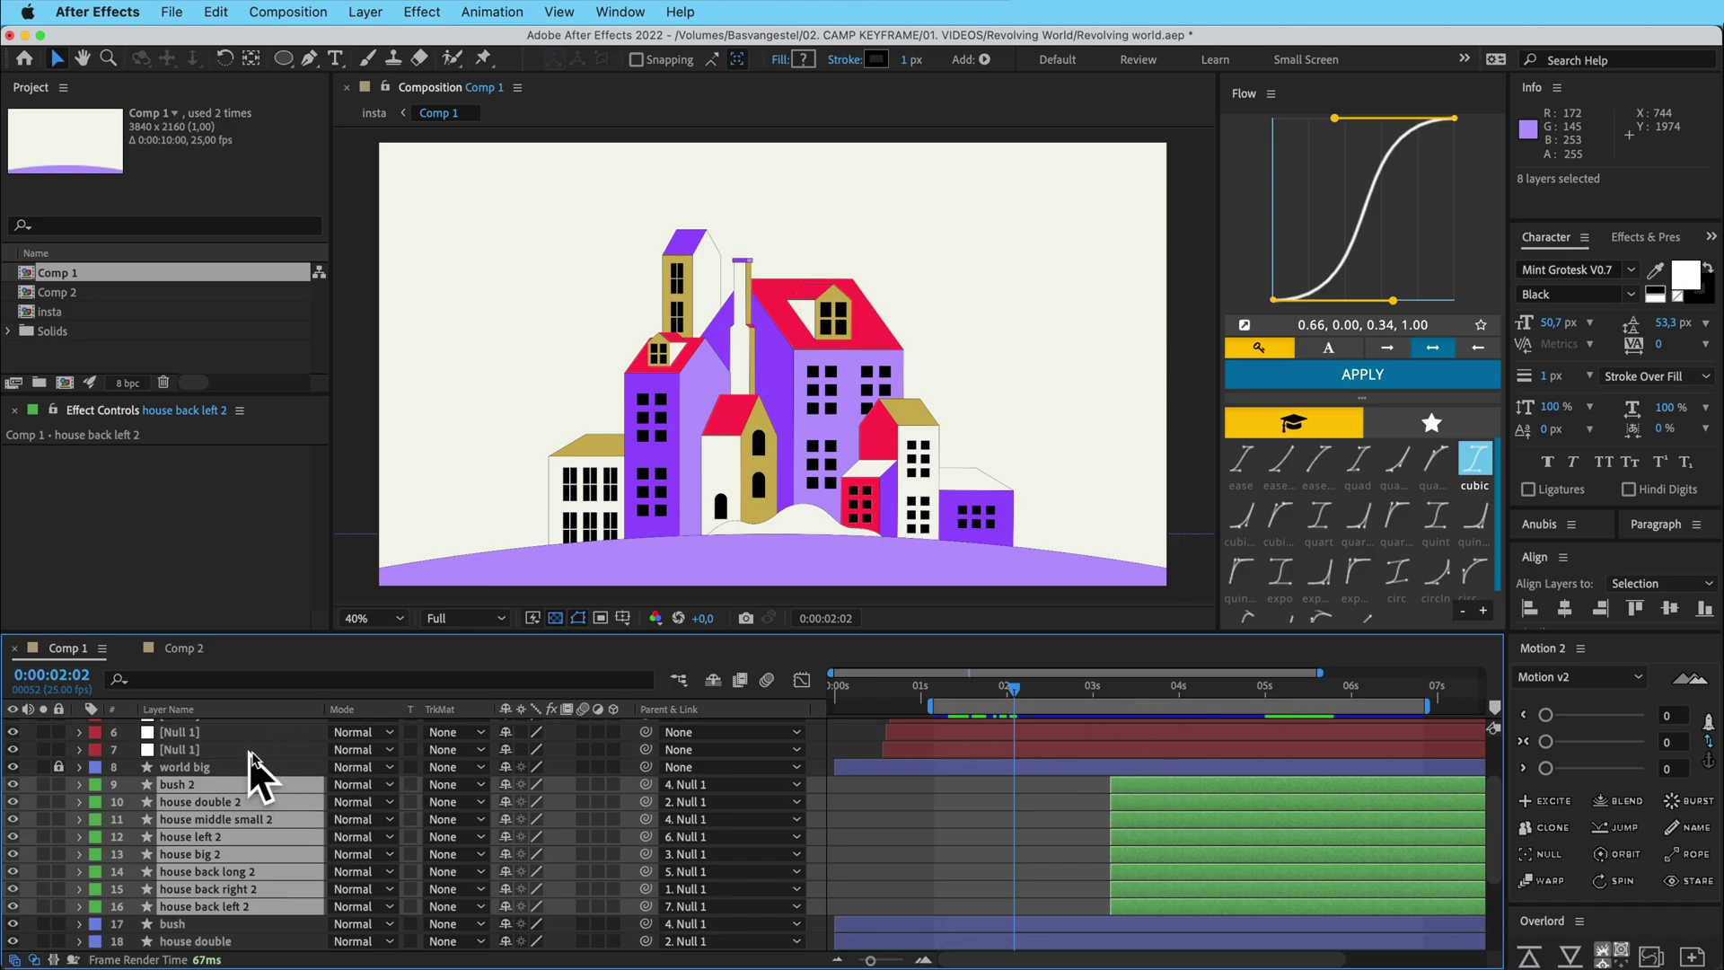
Scrub through the transition between the two house groups in Comp 1 and preview the animation from 0:00:01:04
{"action": "left_click_drag", "start_coordinate": [1083, 697], "coordinate": [1210, 698]}
{"action": "left_click", "coordinate": [1033, 834]}
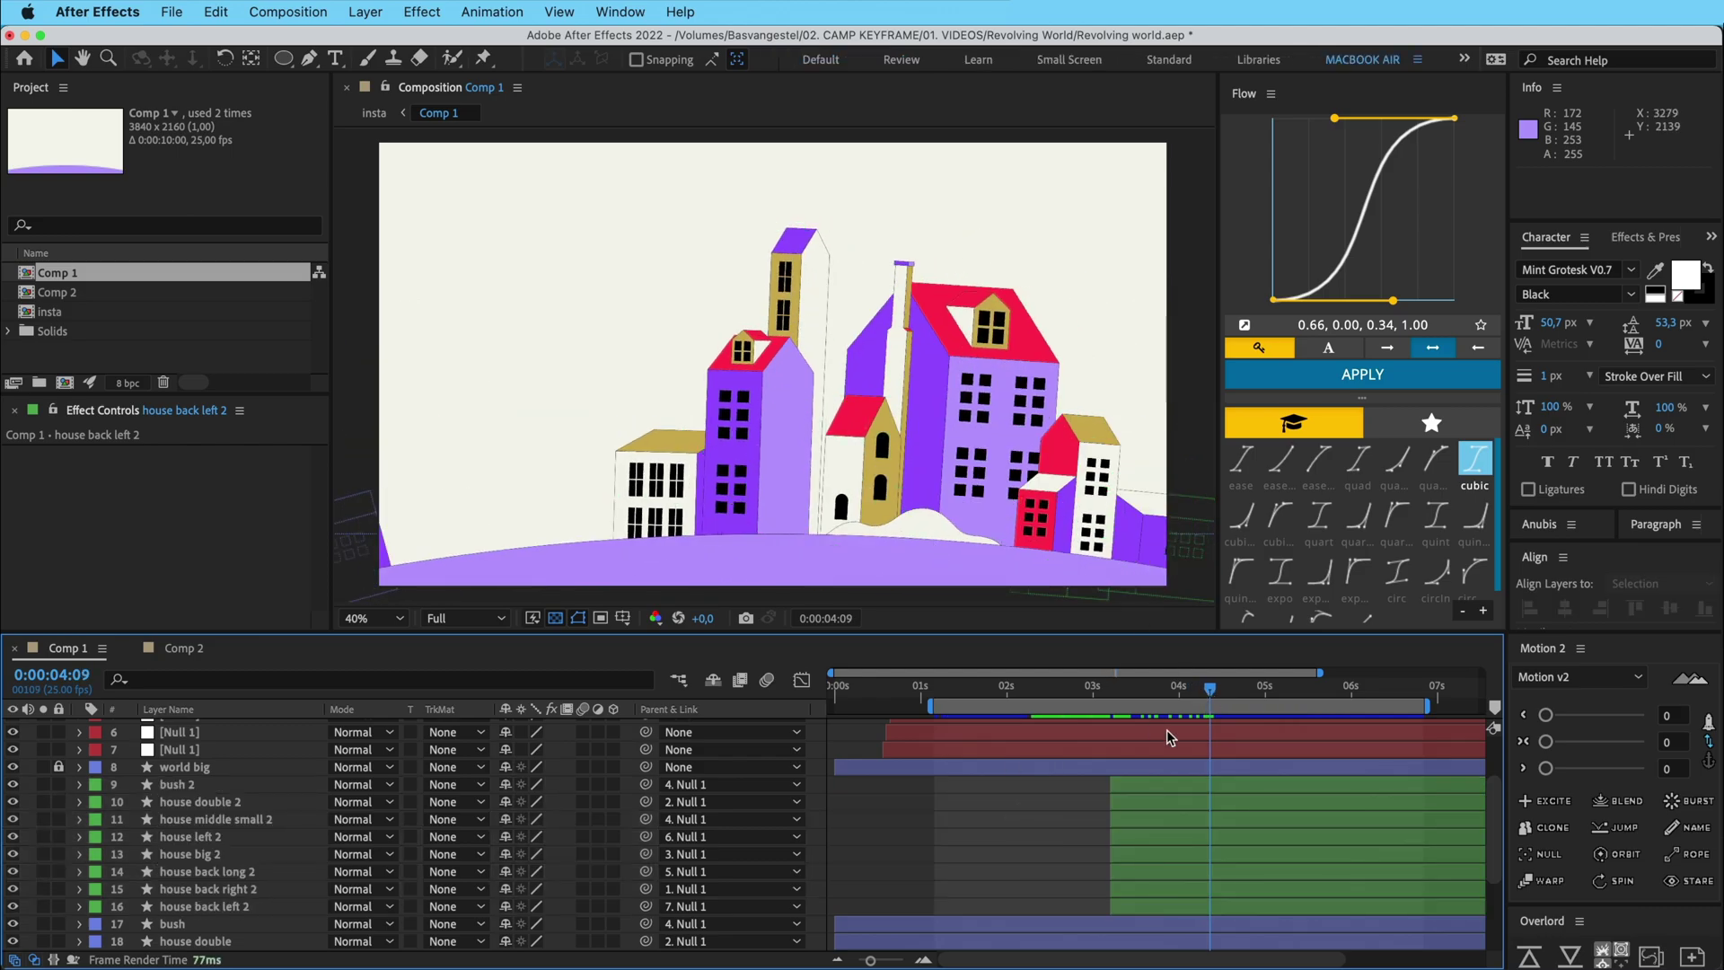
{"action": "left_click", "coordinate": [1168, 697]}
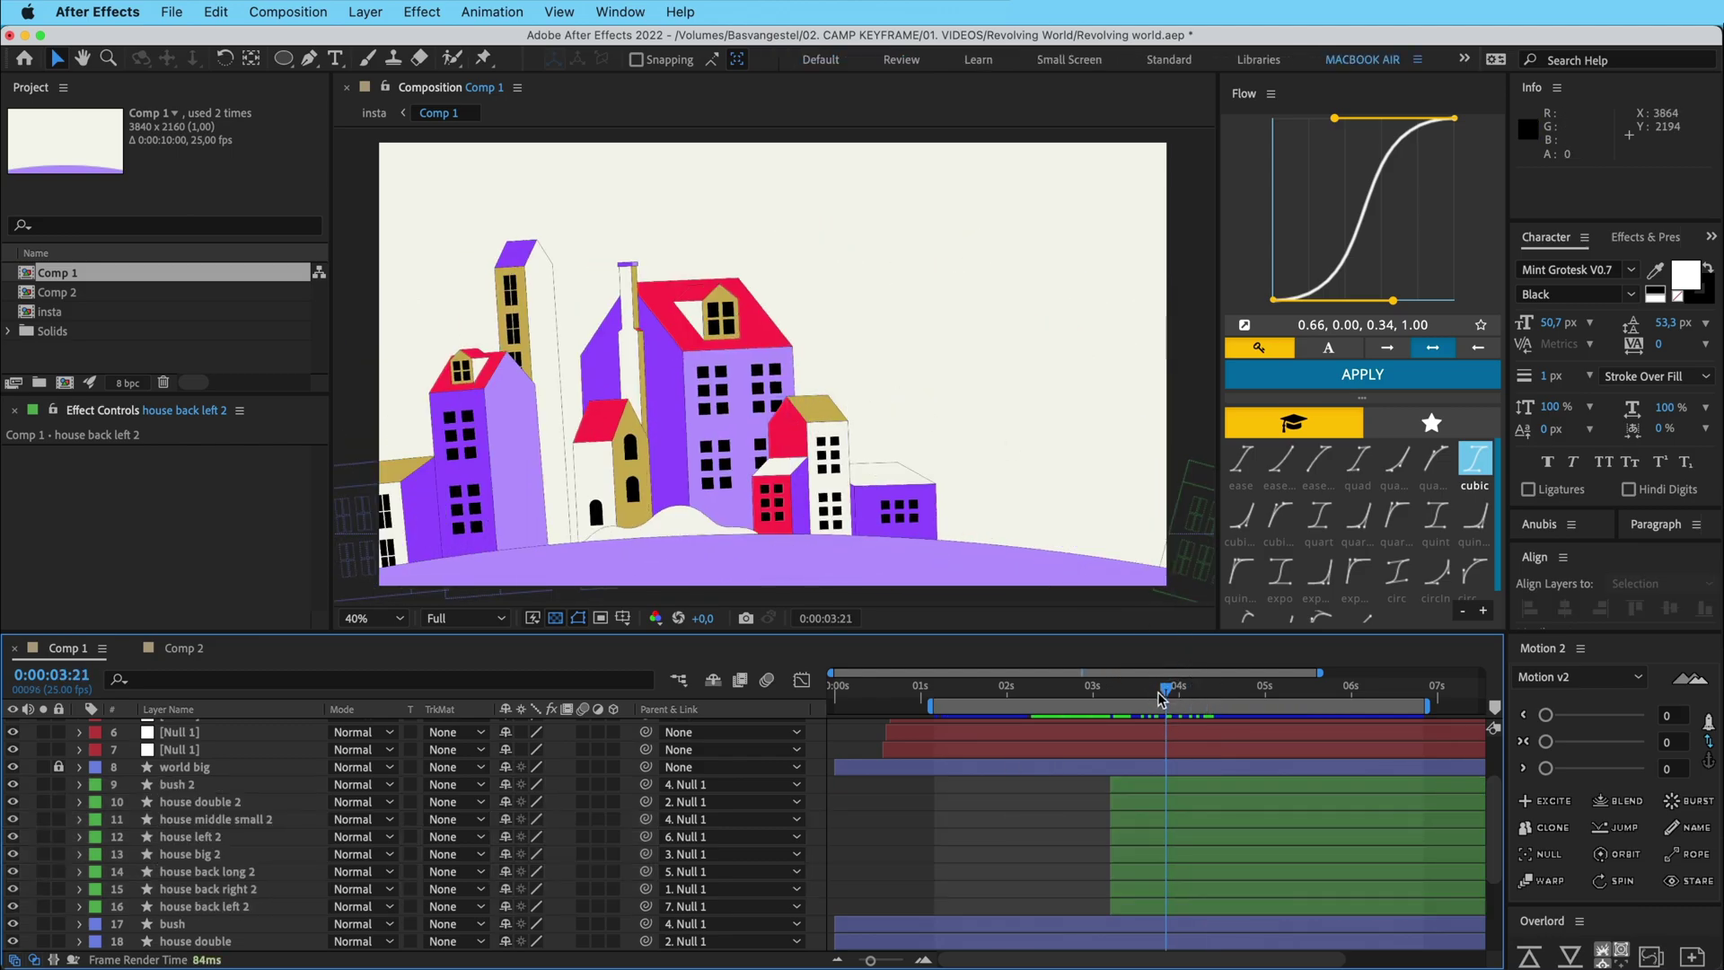
{"action": "left_click_drag", "start_coordinate": [1163, 700], "coordinate": [915, 729]}
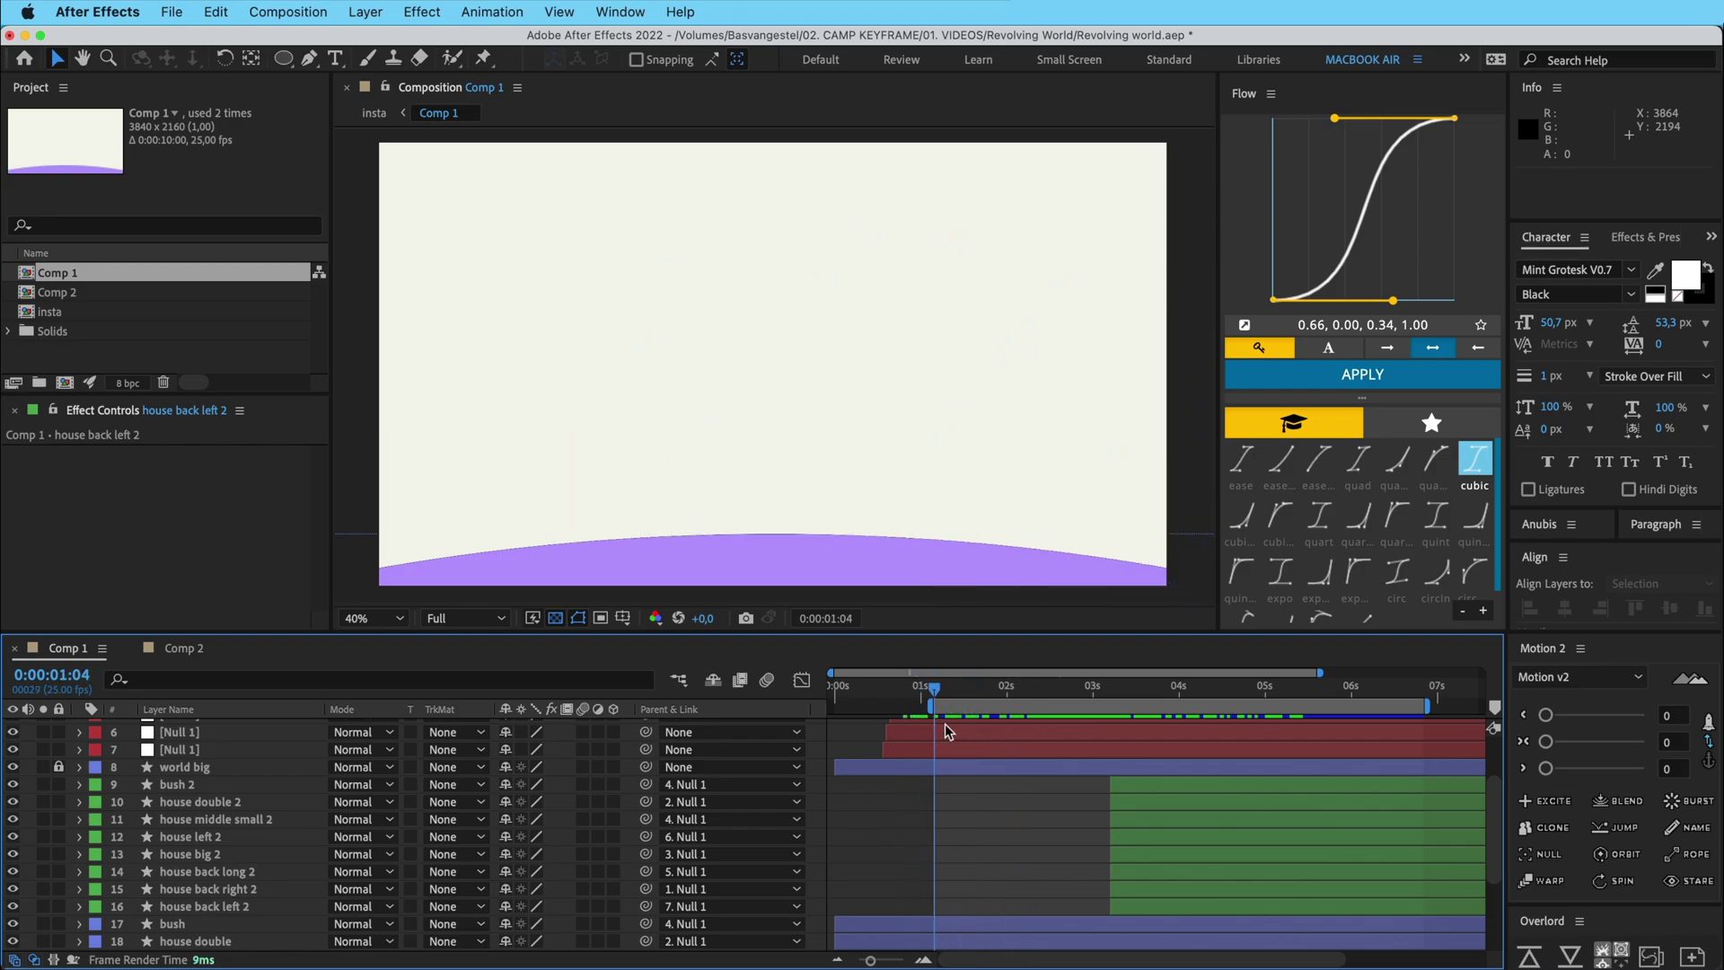
{"action": "key", "text": "space"}
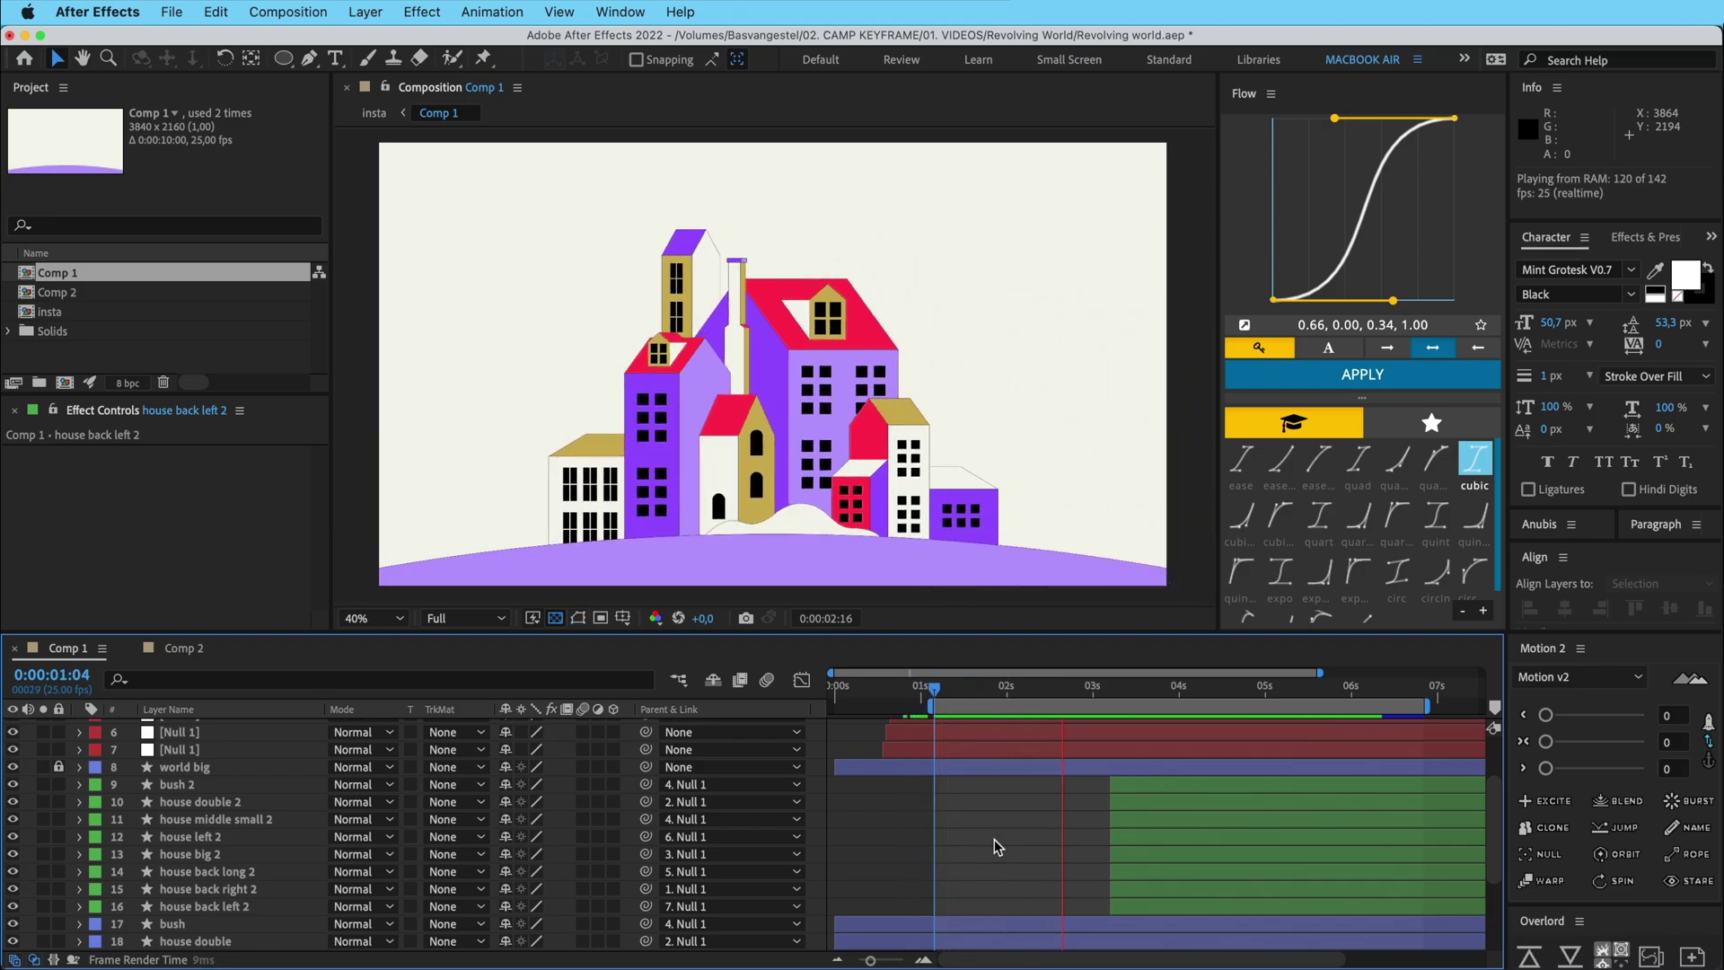